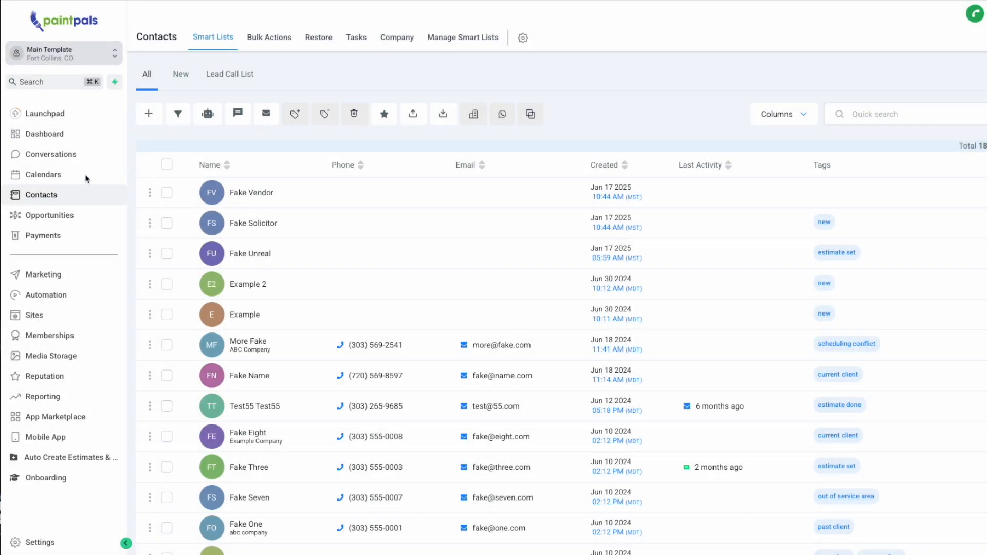
Open the Dashboard and view the list of available dashboards.
click(36, 135)
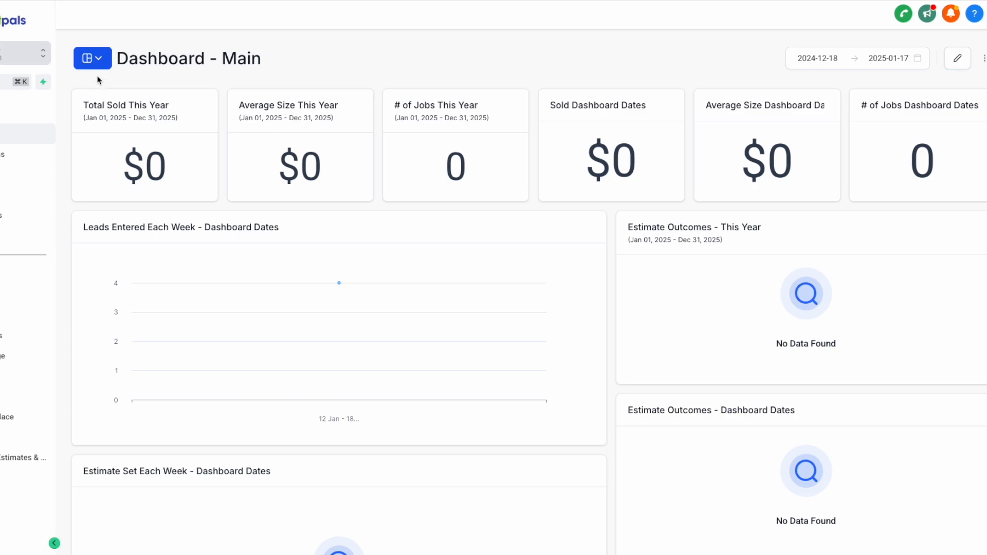
click(152, 58)
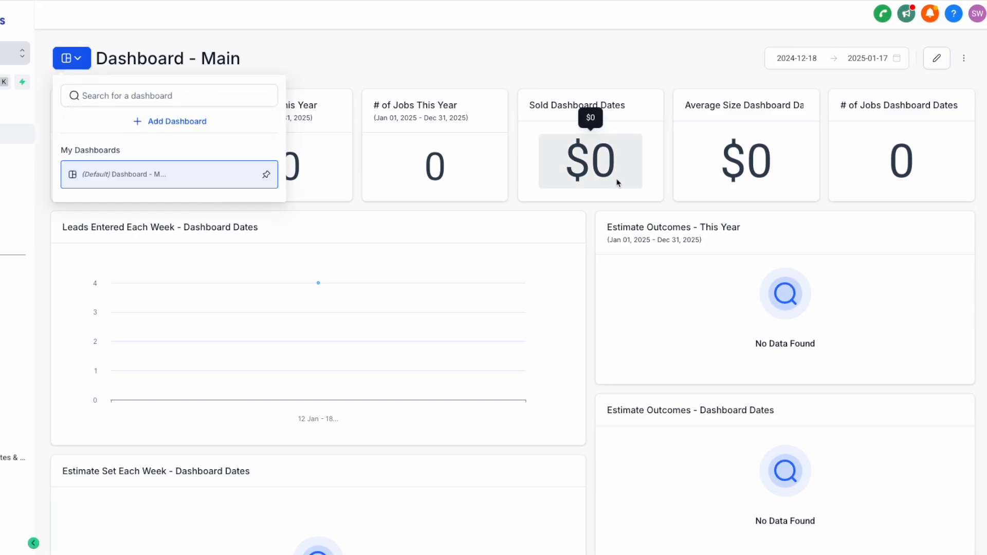
click(838, 89)
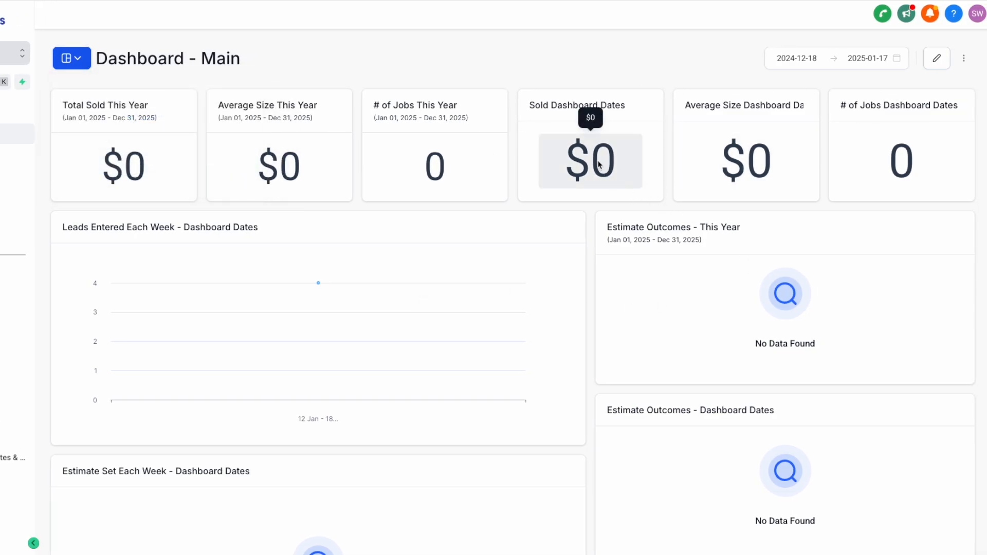
Enter edit mode on the main dashboard, look over the elements and widgets that can be added, and leave without saving.
click(935, 58)
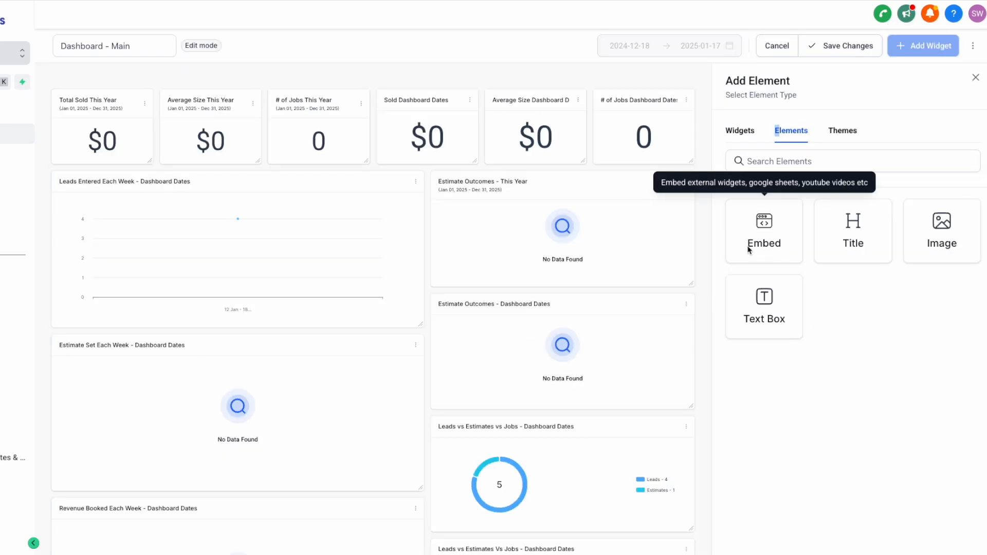
click(741, 131)
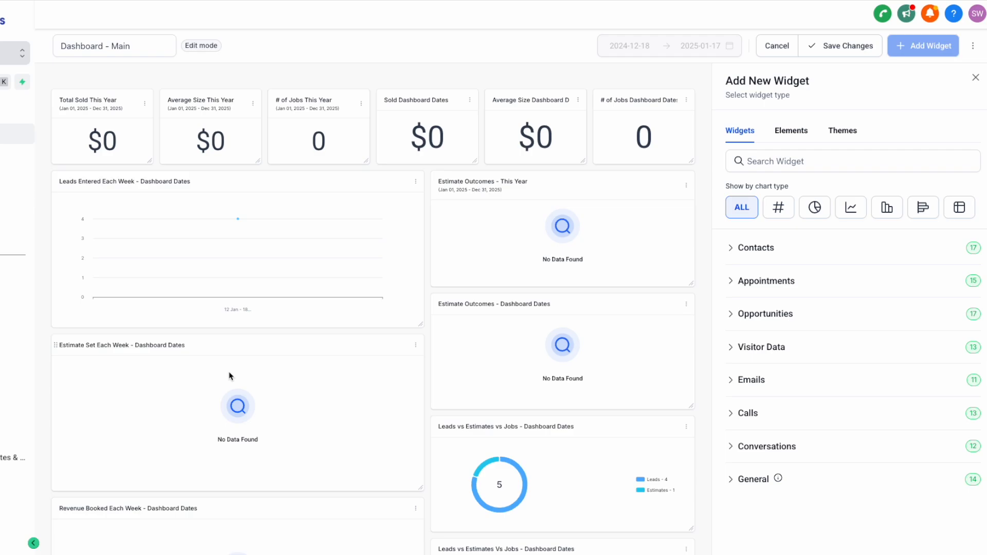
click(975, 77)
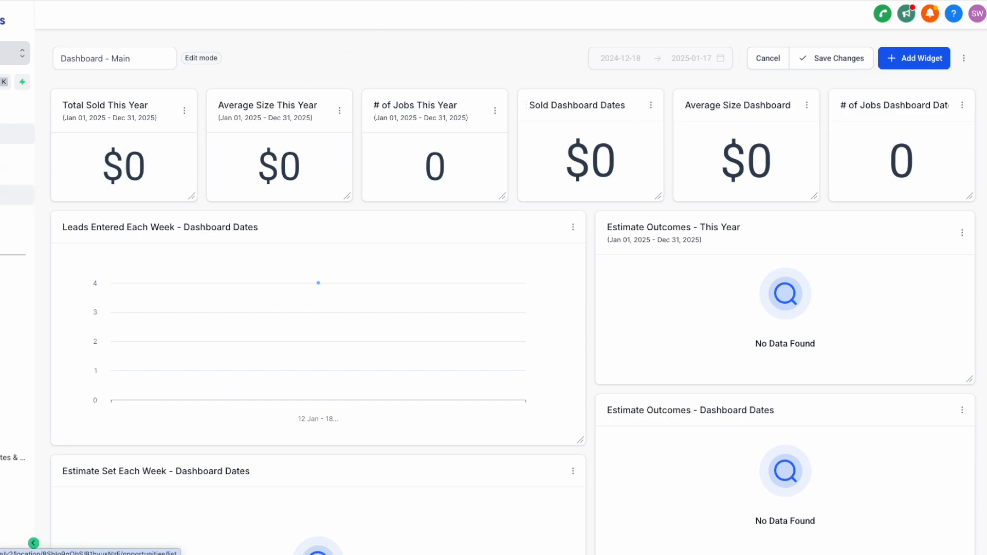
click(771, 58)
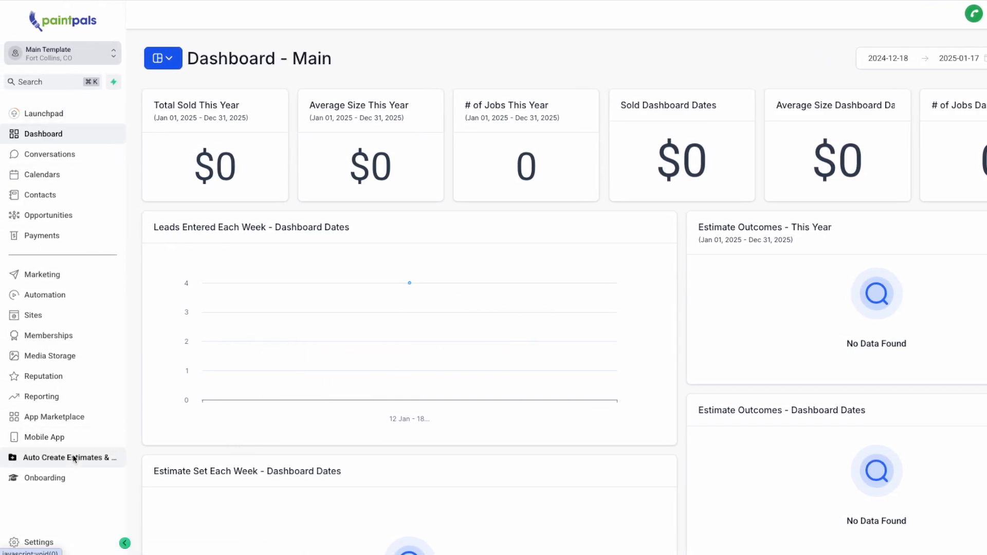
Collapse the main navigation sidebar and expand it again.
click(125, 543)
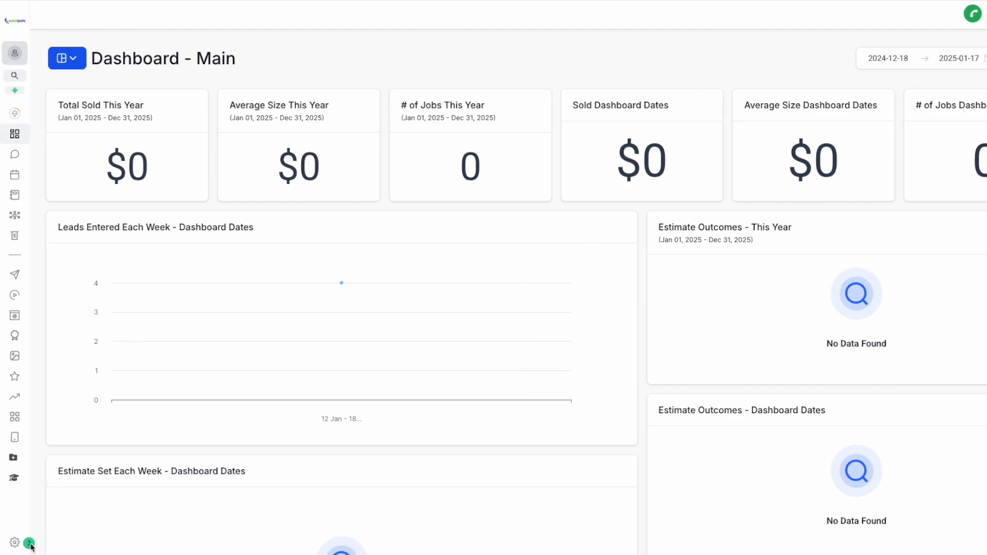
click(29, 544)
click(125, 543)
click(29, 544)
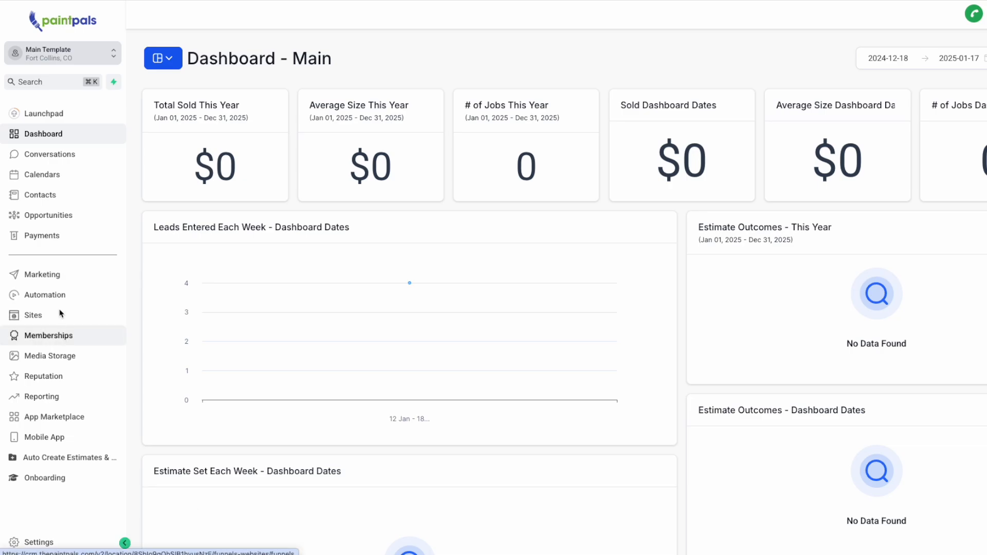
View the Marketing section's snippets and the Mobile App download page.
click(56, 195)
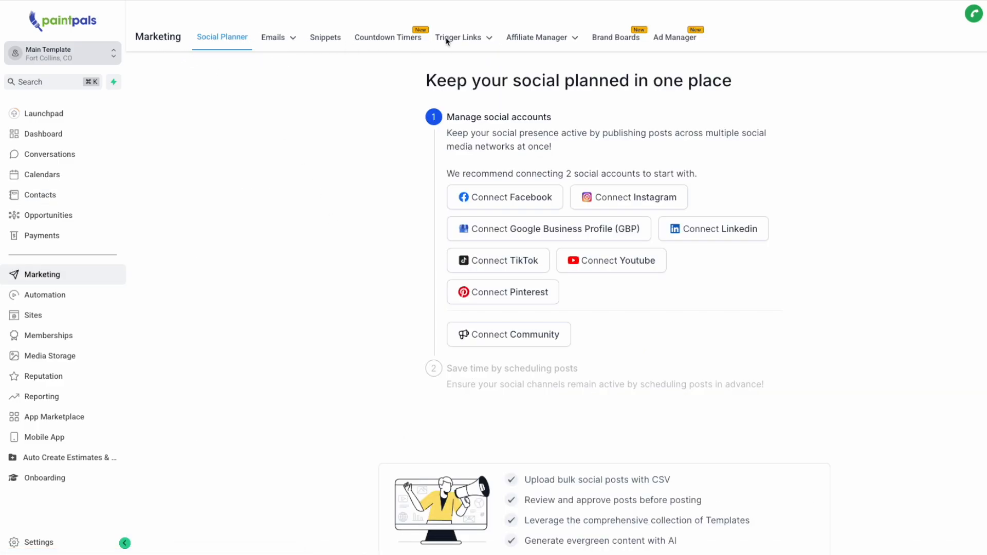
mouse_move(271, 39)
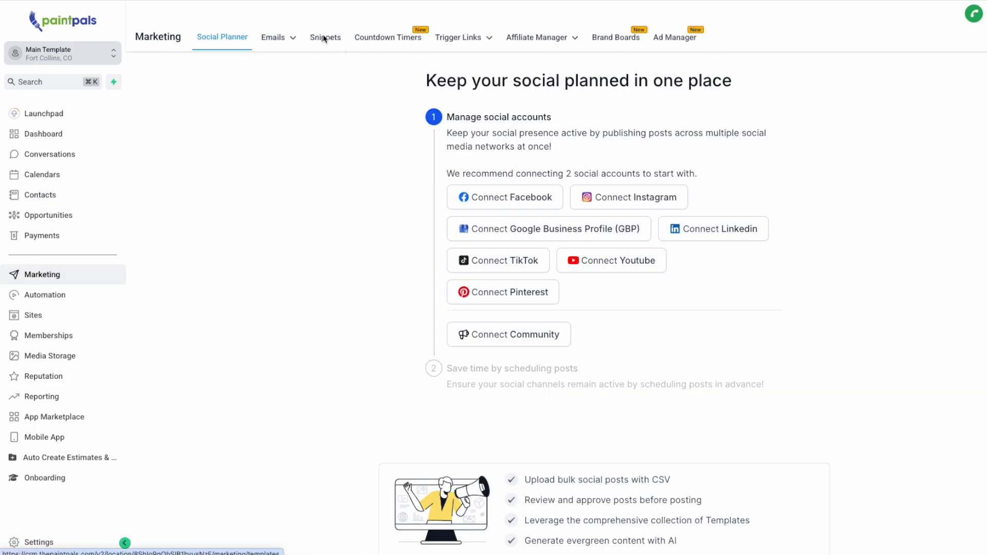
click(323, 37)
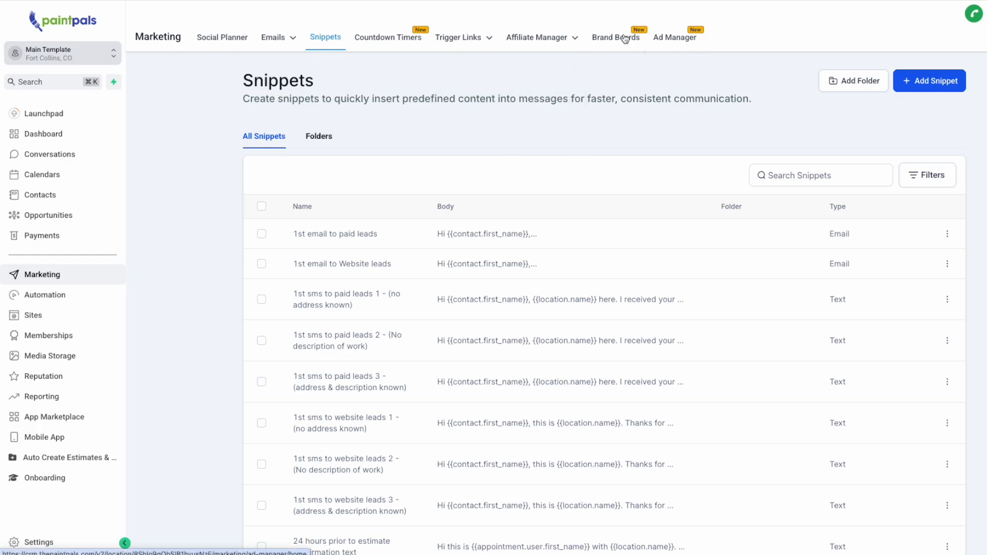
click(46, 437)
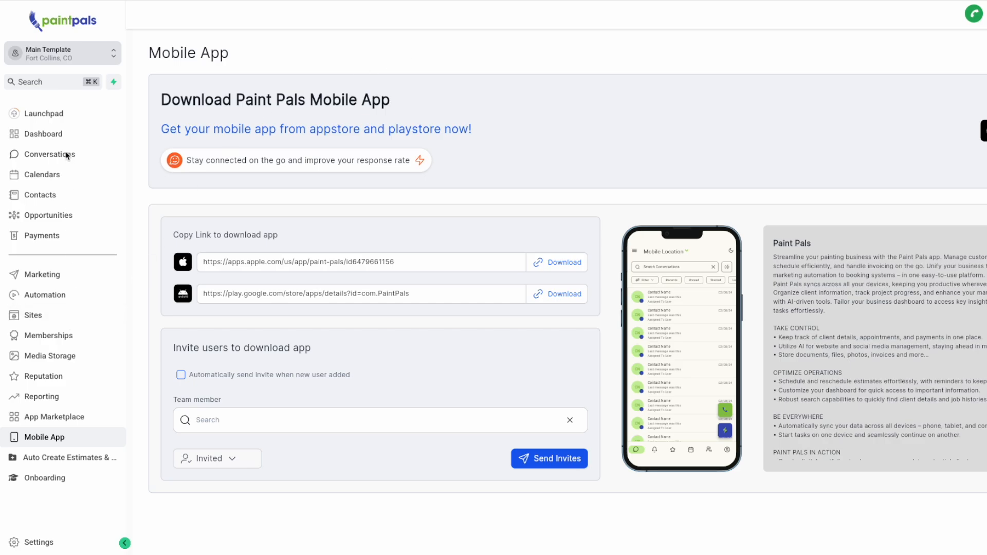
Go to Contacts, open the account settings and look through the full list of settings categories.
click(41, 195)
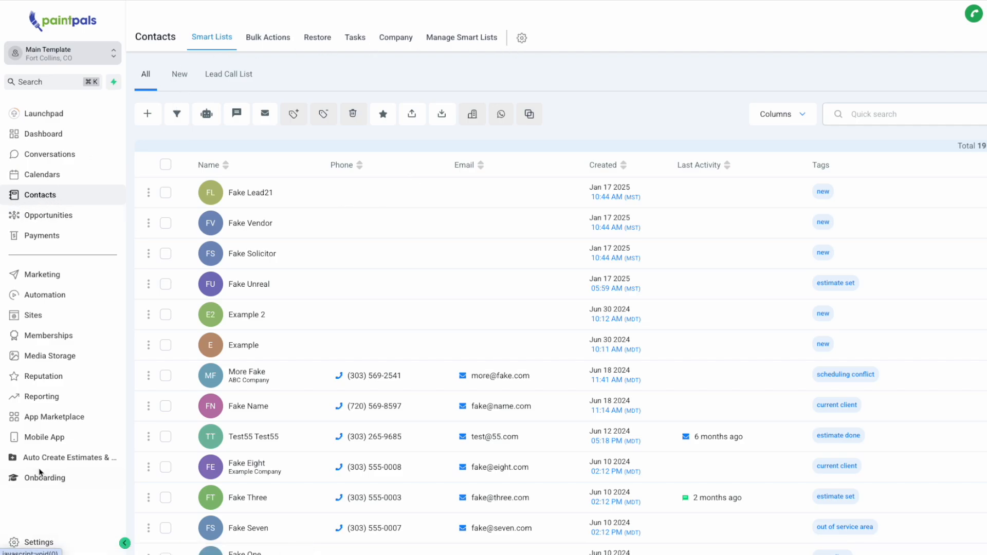
click(37, 543)
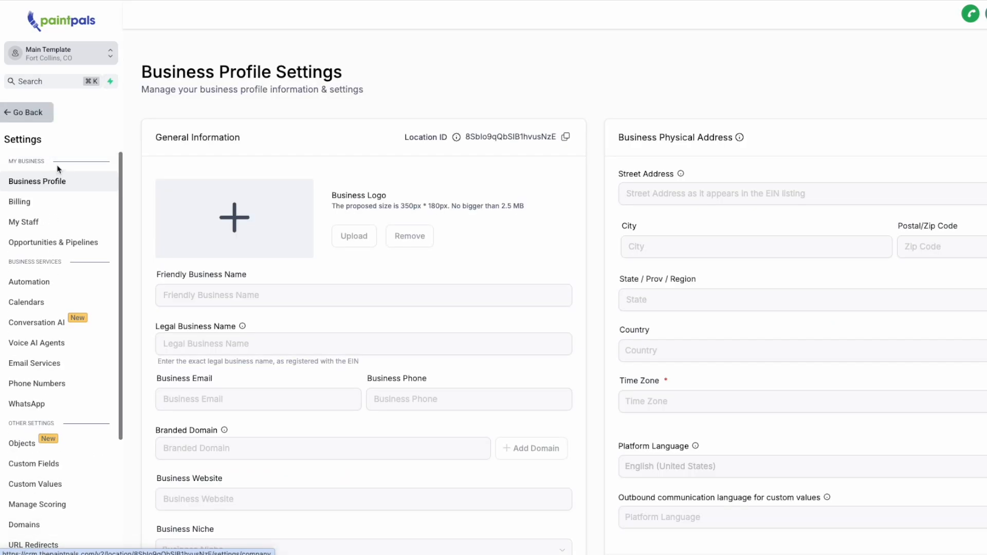
scroll(65, 339, down, 2)
scroll(65, 340, down, 2)
scroll(64, 339, up, 3)
scroll(64, 339, down, 3)
scroll(65, 339, up, 3)
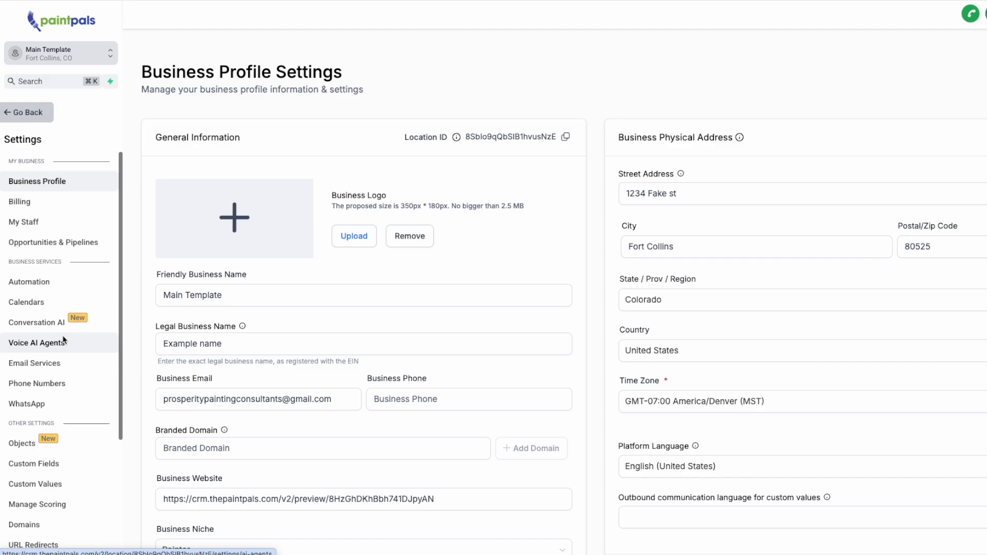
scroll(64, 339, down, 3)
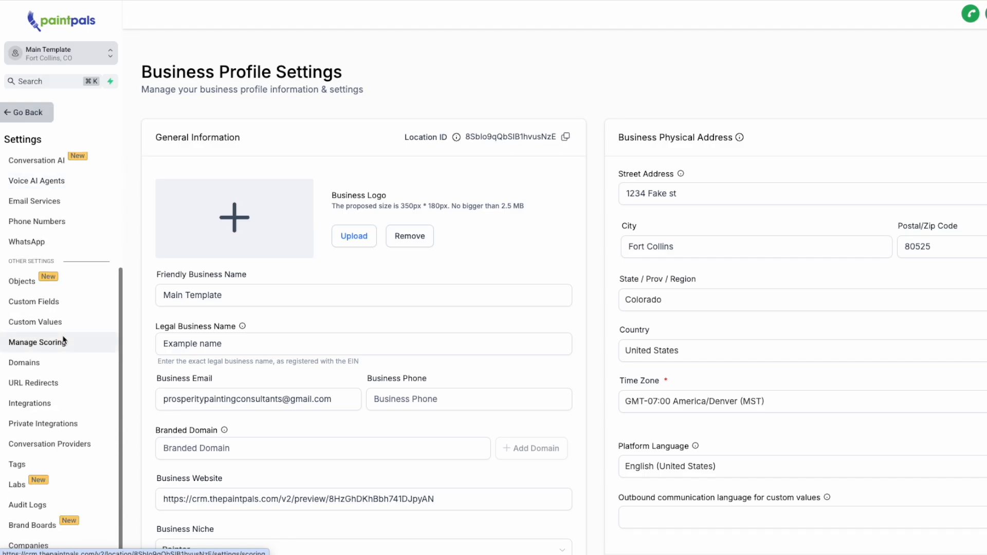
scroll(69, 443, up, 3)
View the Billing and My Staff settings pages and return to Contacts.
click(43, 205)
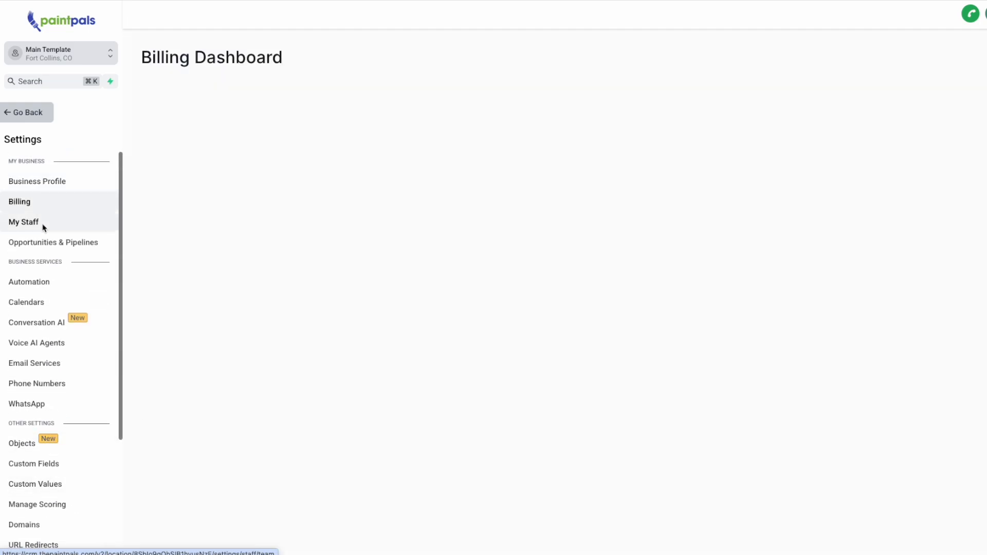
click(41, 222)
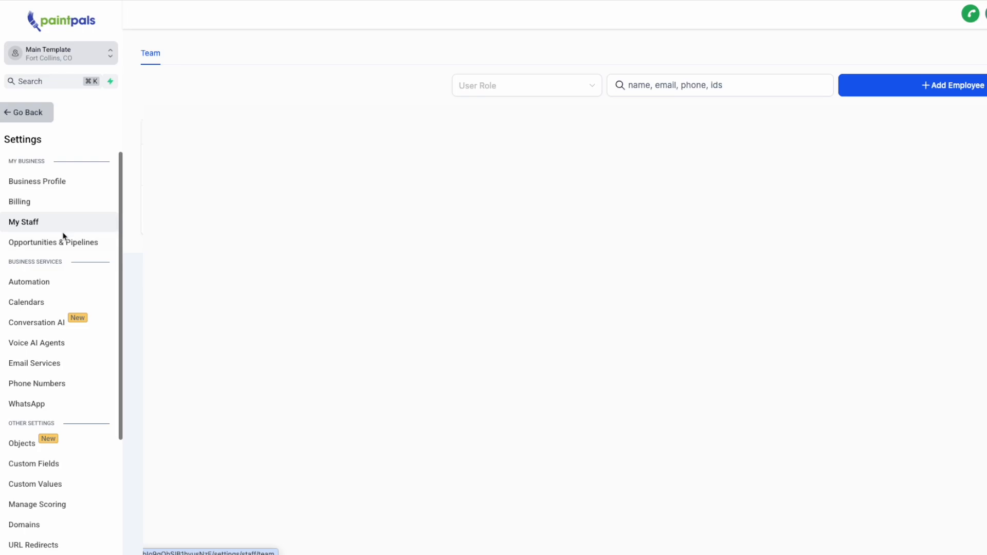
click(28, 112)
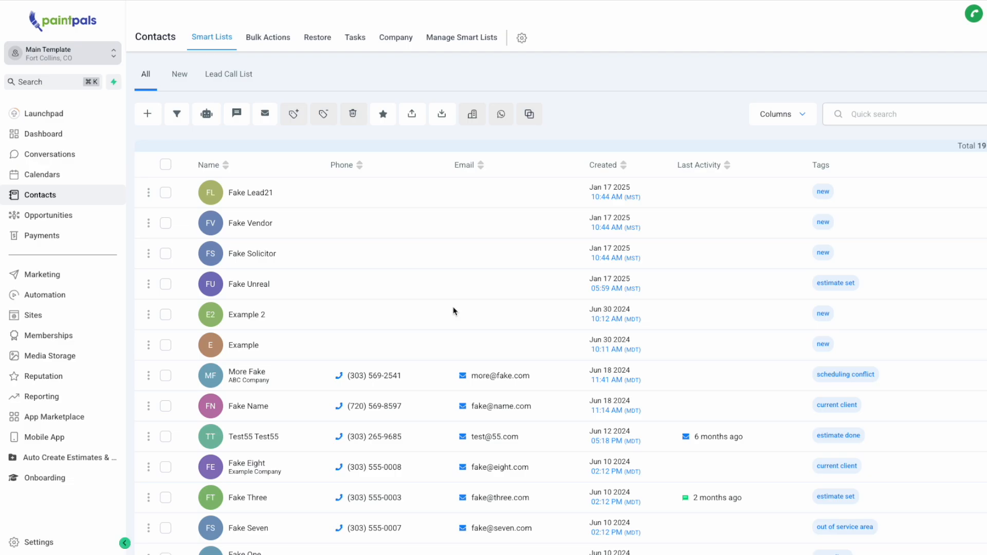
Look through the contact list, checking its total record count and page size setting.
drag(903, 145, 917, 149)
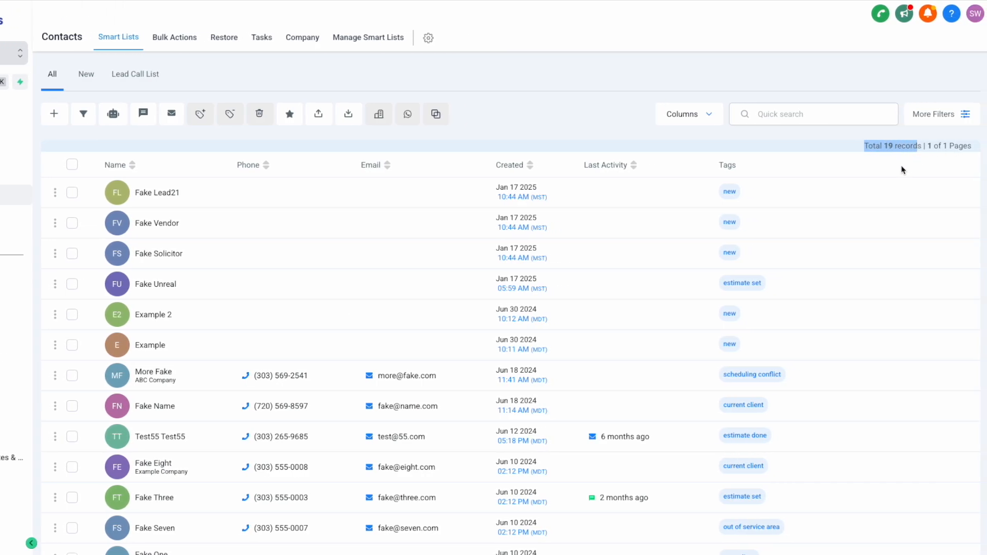
scroll(902, 169, down, 5)
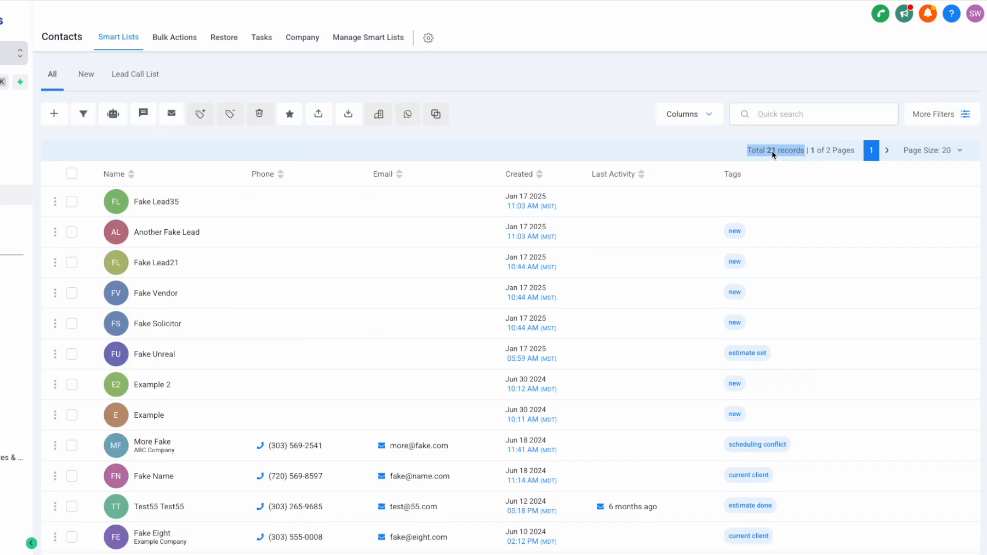
drag(773, 154, 800, 154)
scroll(530, 185, down, 5)
scroll(895, 209, up, 5)
click(961, 153)
Select all contacts on the page, extend the selection to every record, and return to the unselected All list.
click(72, 173)
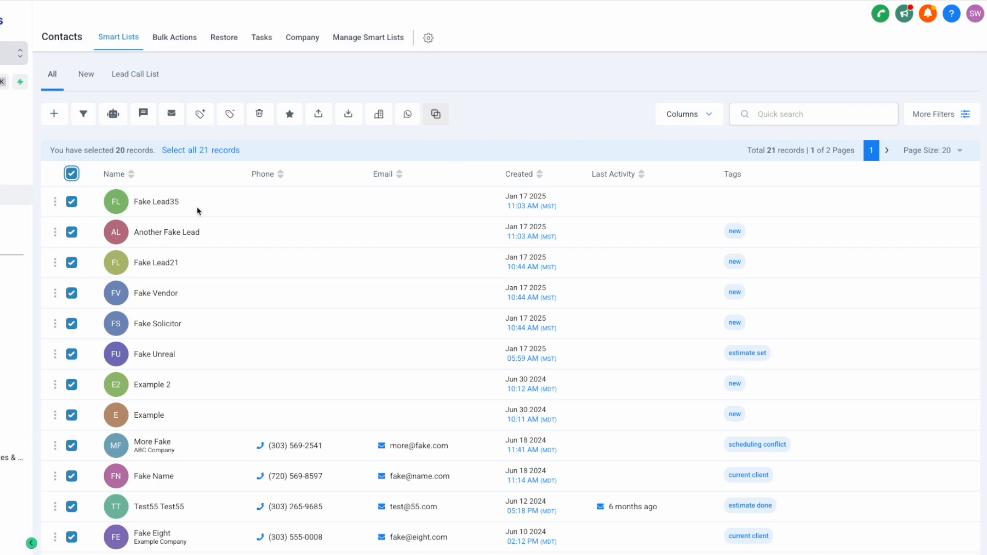
click(198, 151)
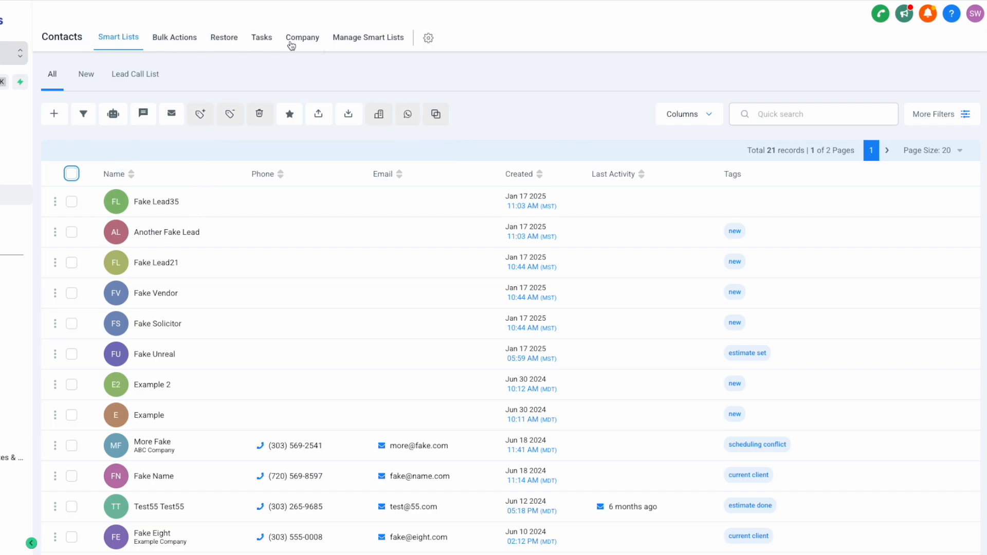
click(52, 78)
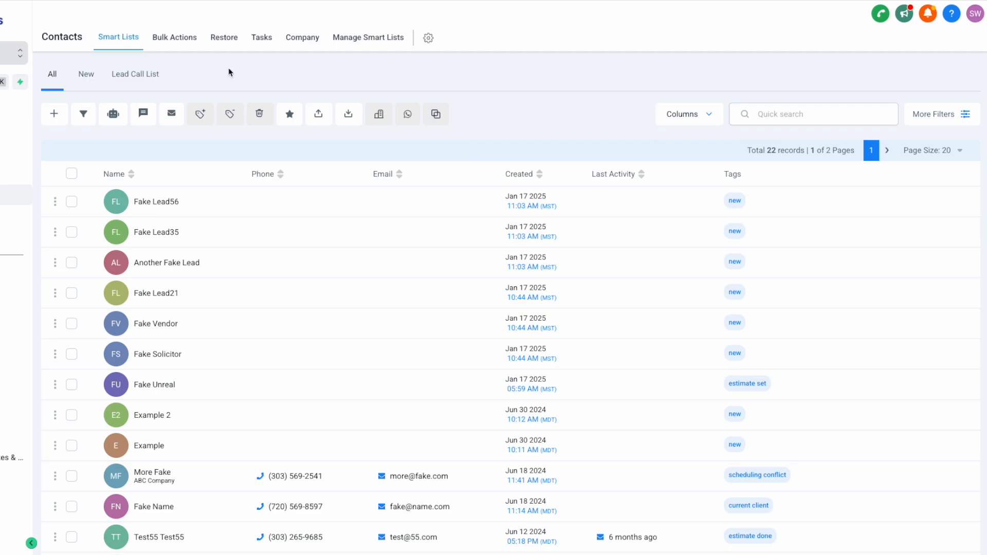
Open the New smart list and inspect its record count and filter definition.
click(85, 76)
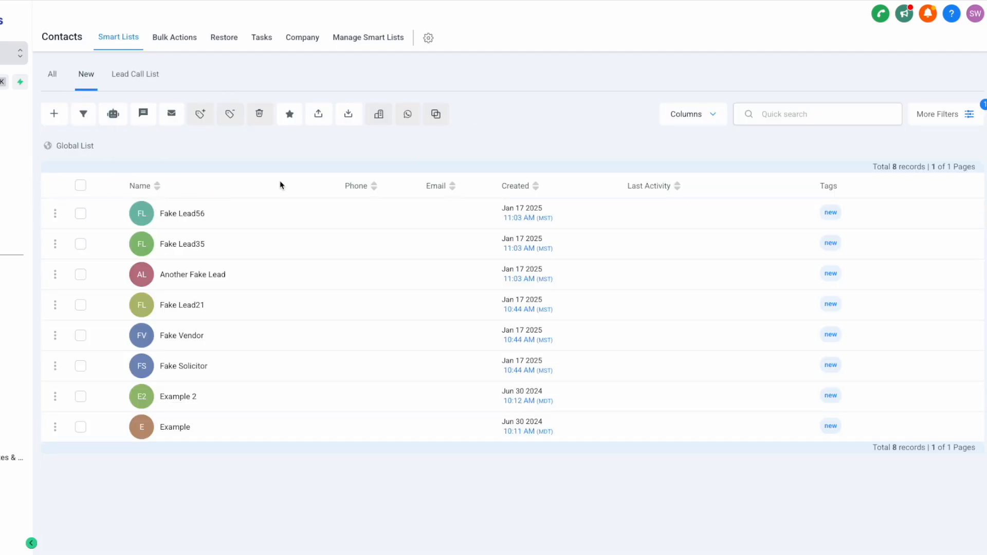
double_click(894, 167)
click(940, 115)
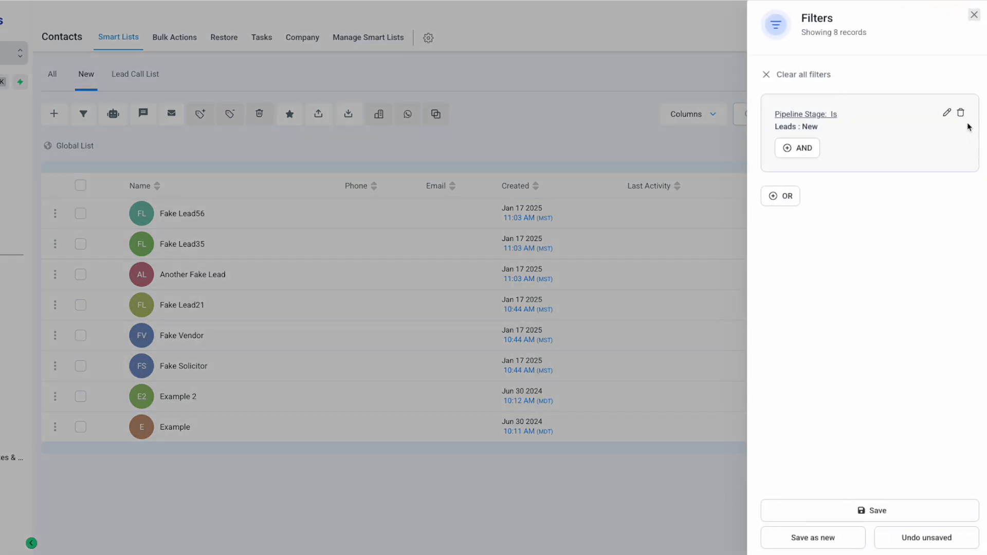
click(976, 14)
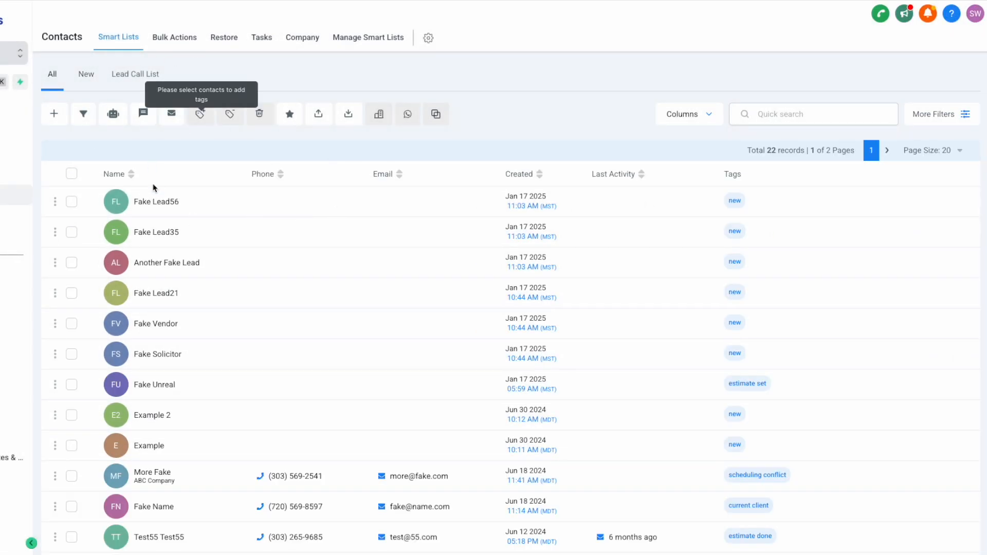
Examine which columns can be shown in the All contact list.
click(707, 115)
scroll(718, 255, down, 10)
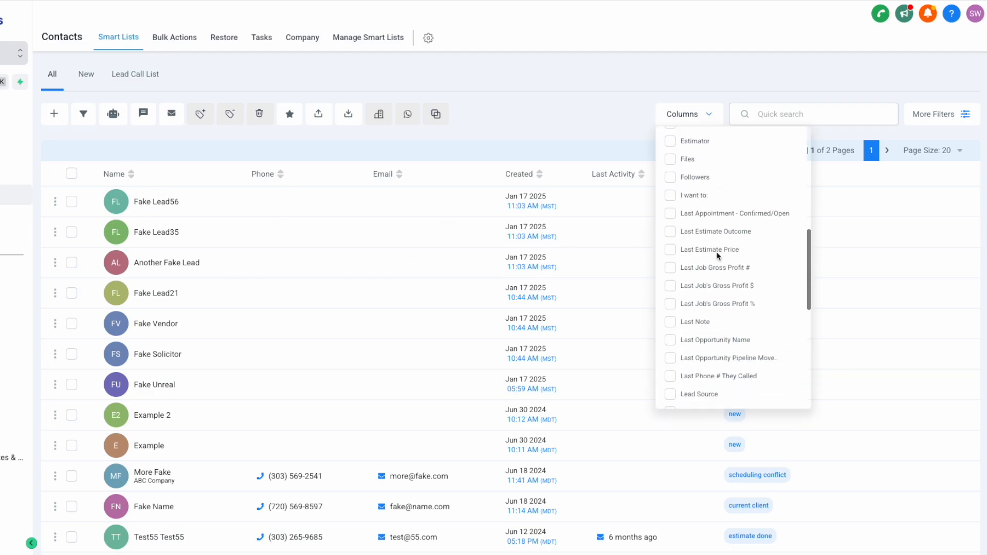
scroll(715, 251, up, 10)
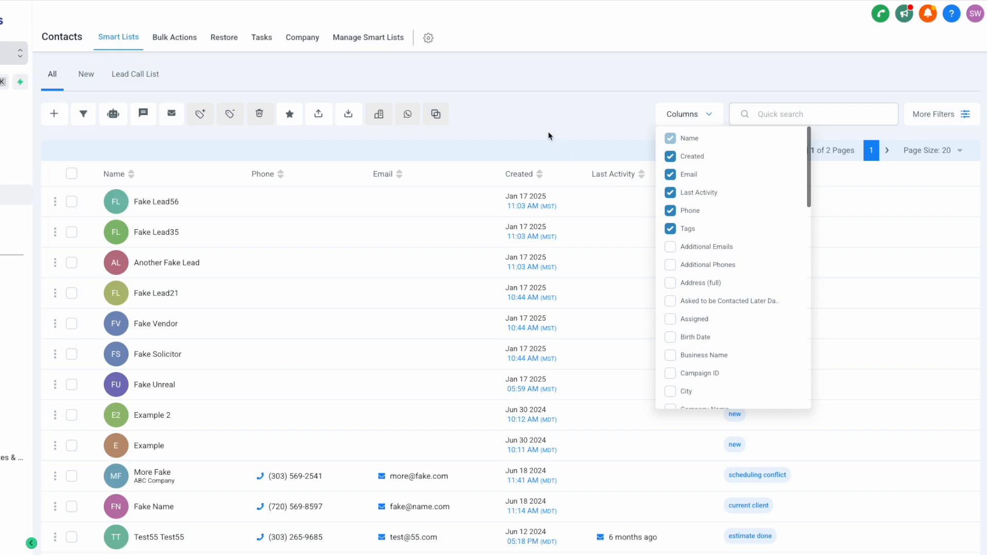
click(548, 134)
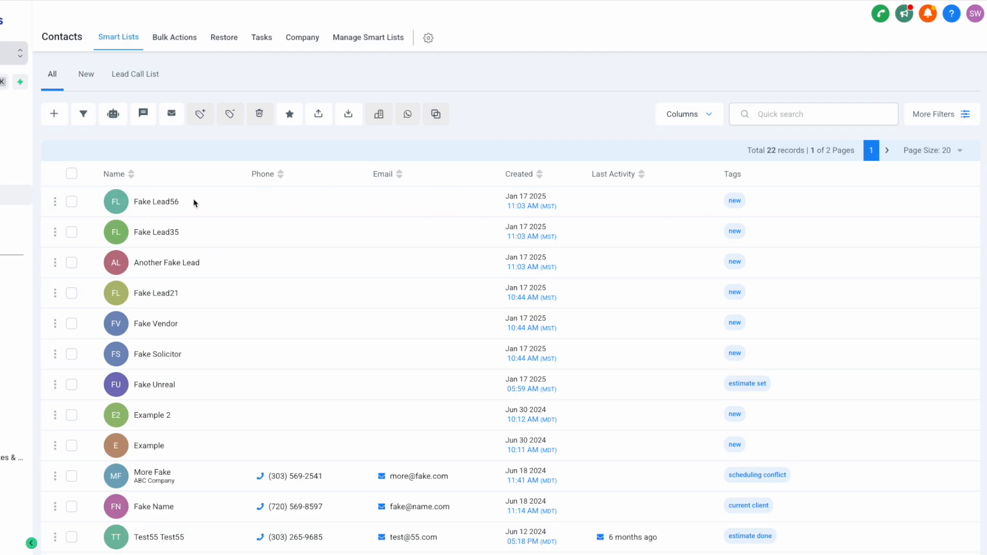
Open the first contact's record, move on to the next contact and highlight the unique contact ID in its URL.
click(155, 202)
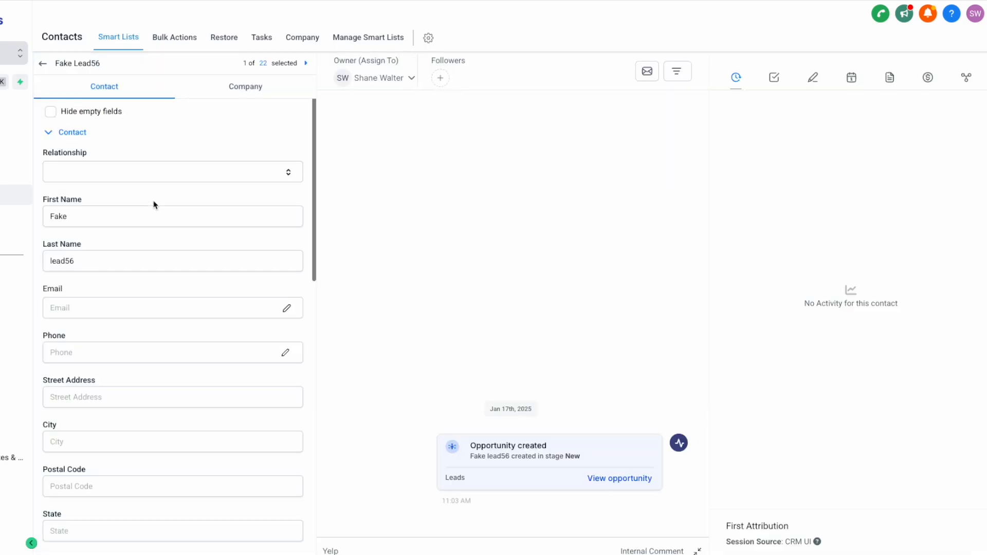
mouse_move(137, 14)
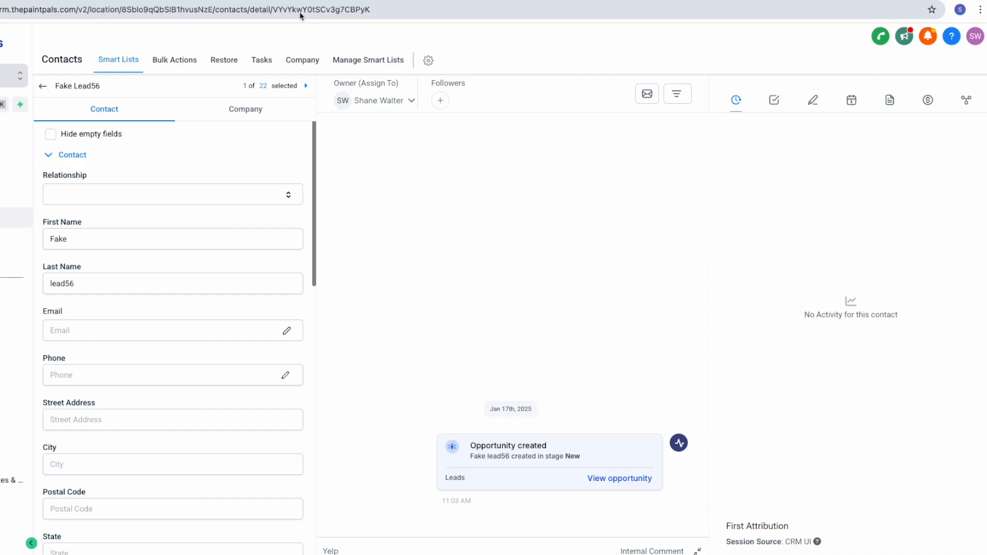
click(306, 85)
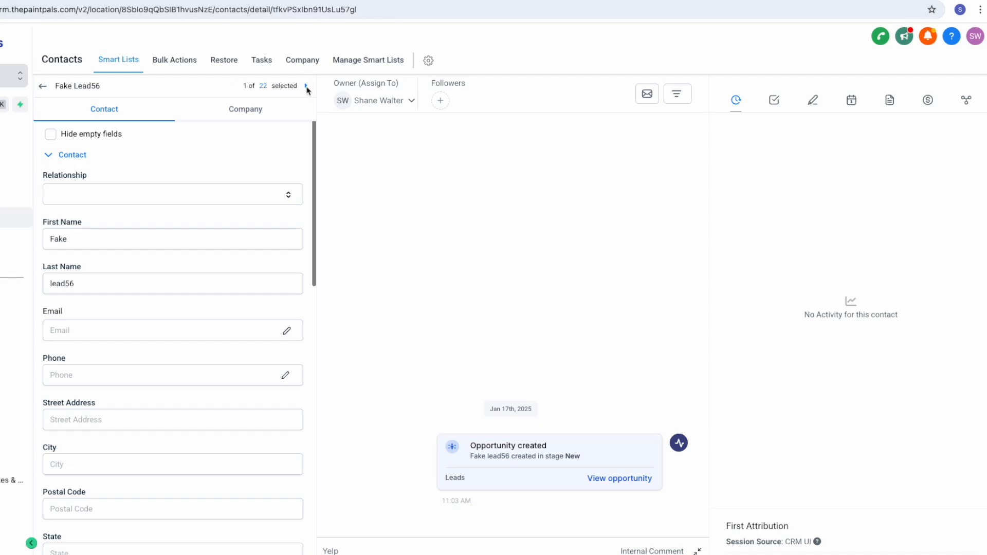
click(274, 11)
drag(388, 10, 304, 10)
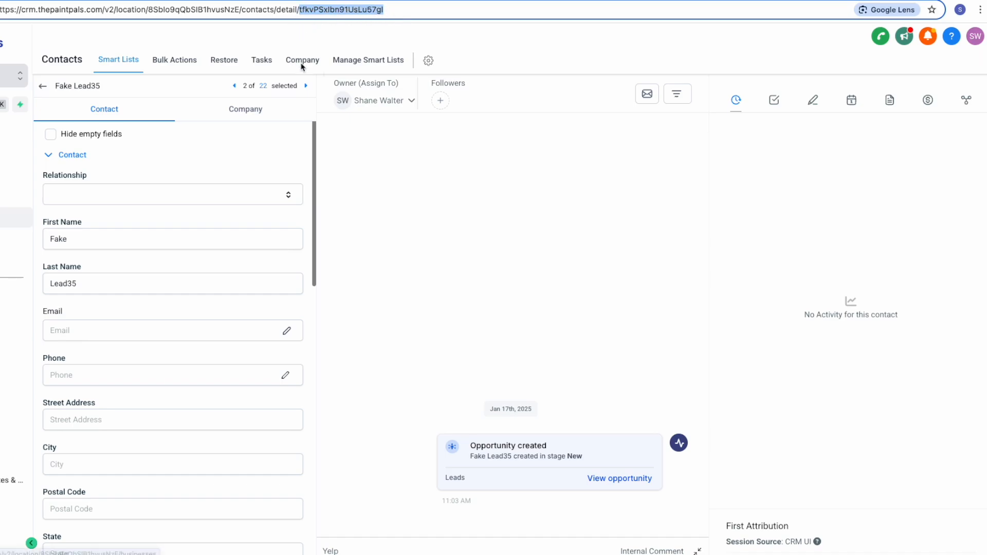
Select the contact record's entire URL and return to the record's contact details.
click(394, 14)
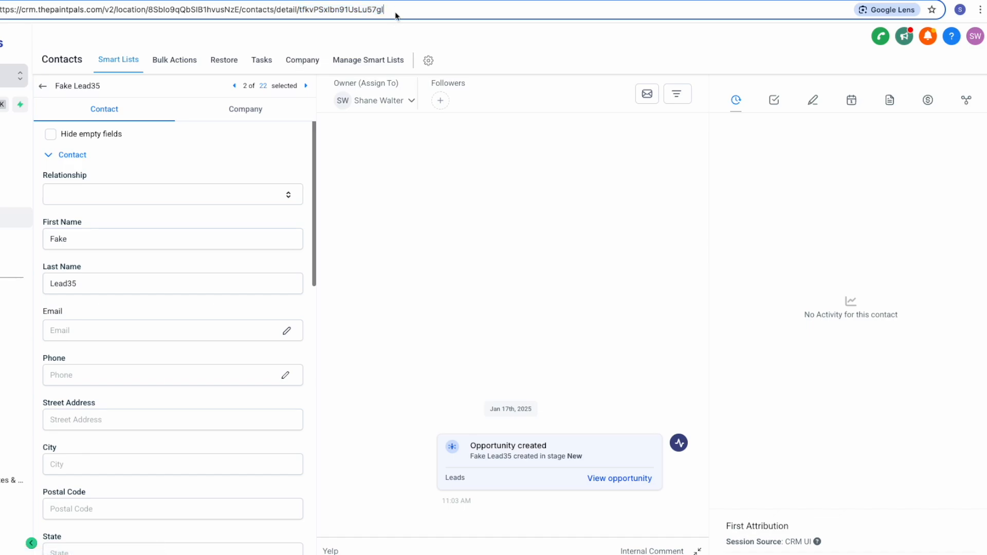
key(super+a)
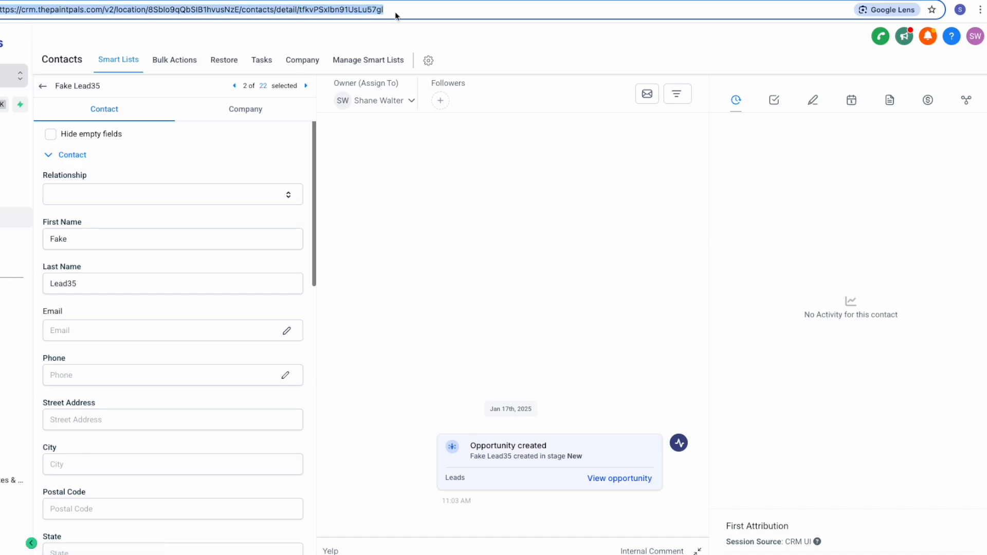
click(164, 123)
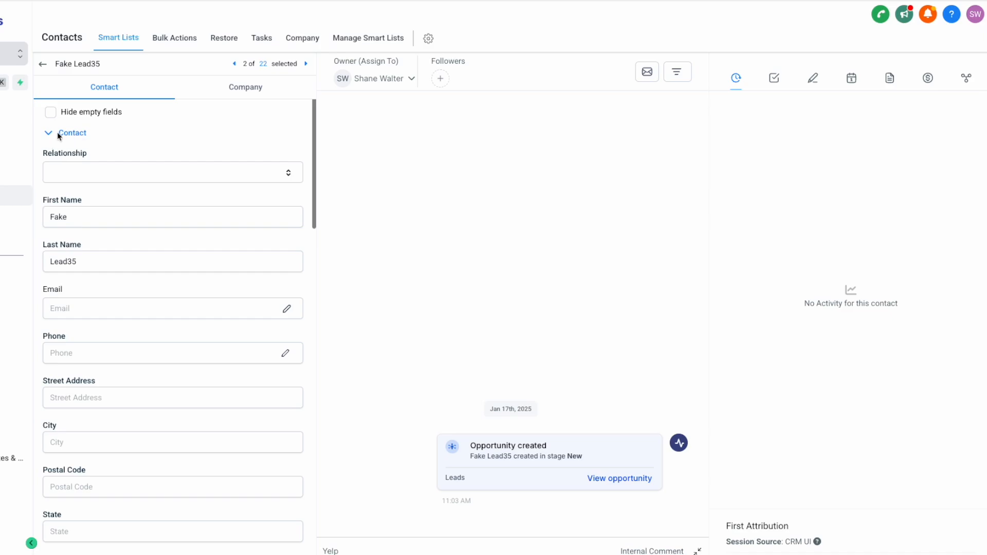
Collapse the Contact field group, expand it again to show its fields, and leave it collapsed.
click(73, 133)
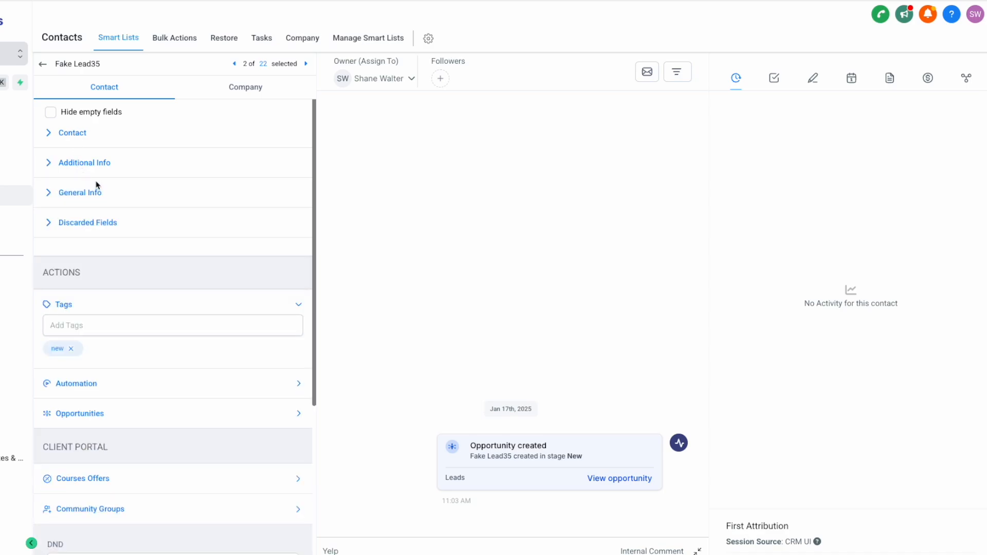
click(117, 143)
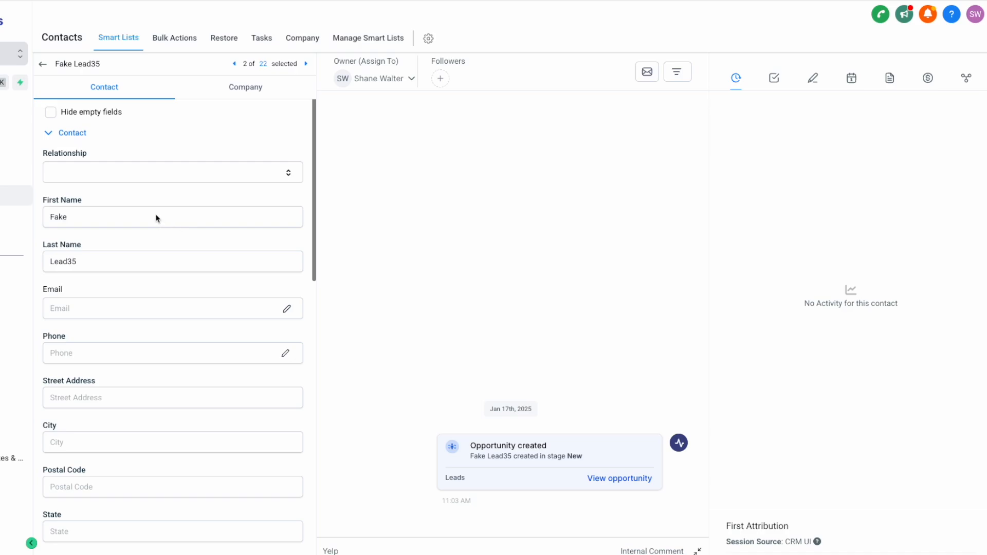
click(70, 135)
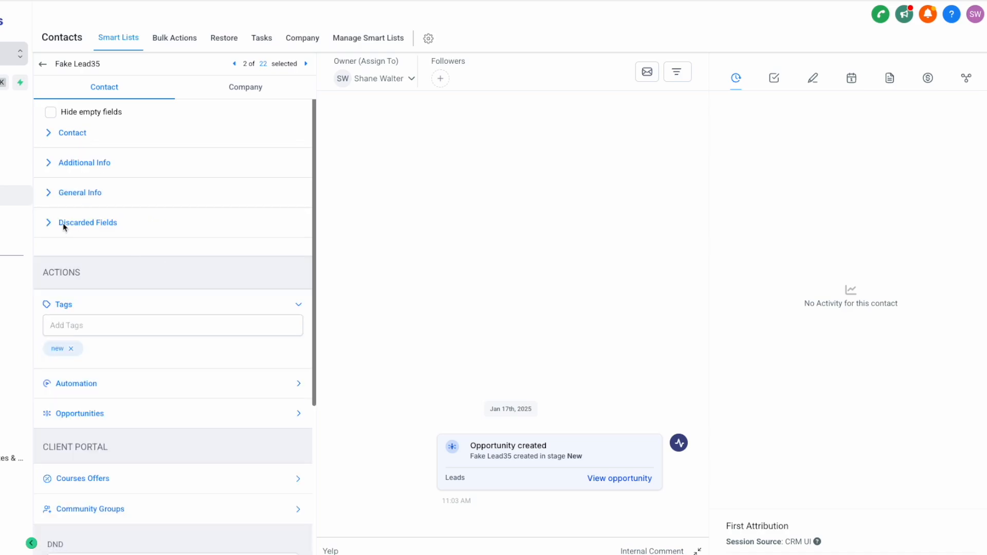
Examine the fields stored in the Discarded Fields group and collapse the group again.
click(101, 226)
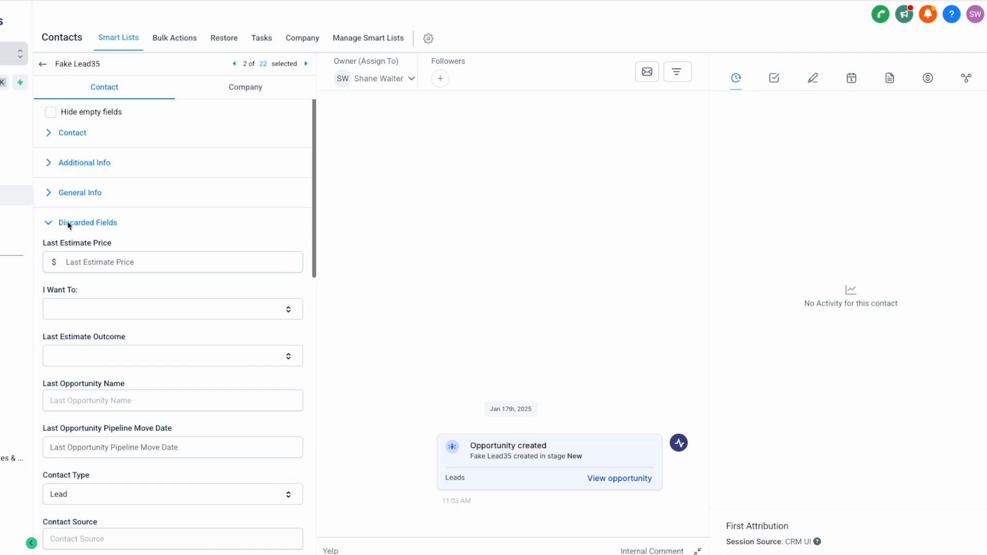
click(63, 223)
click(77, 224)
scroll(152, 295, down, 1)
scroll(92, 229, up, 1)
click(92, 228)
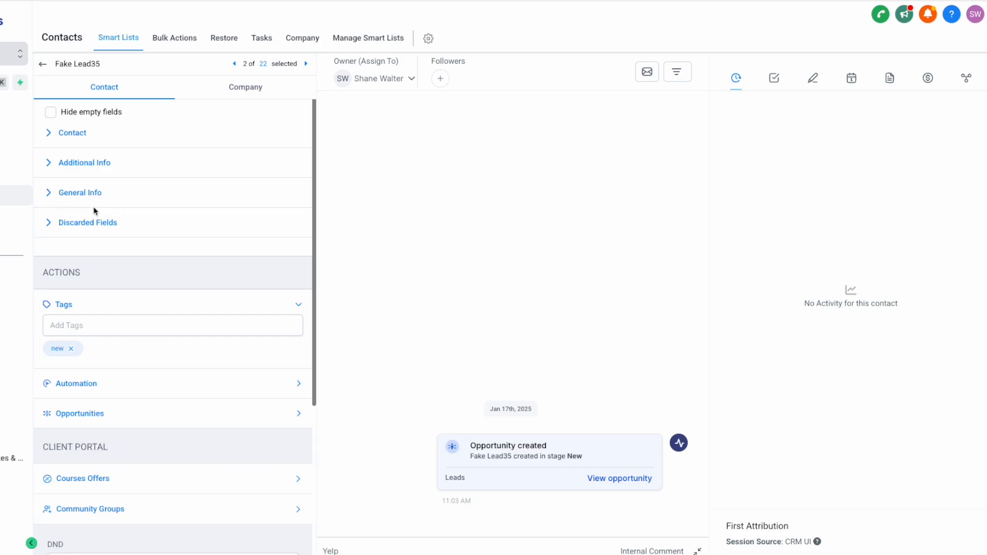
click(37, 232)
scroll(154, 404, down, 3)
scroll(154, 404, up, 3)
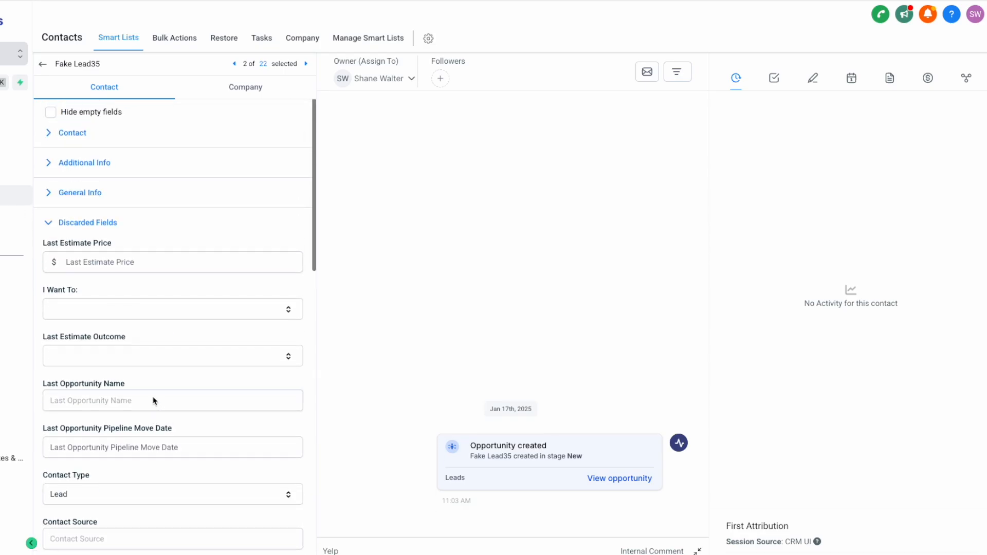
click(88, 229)
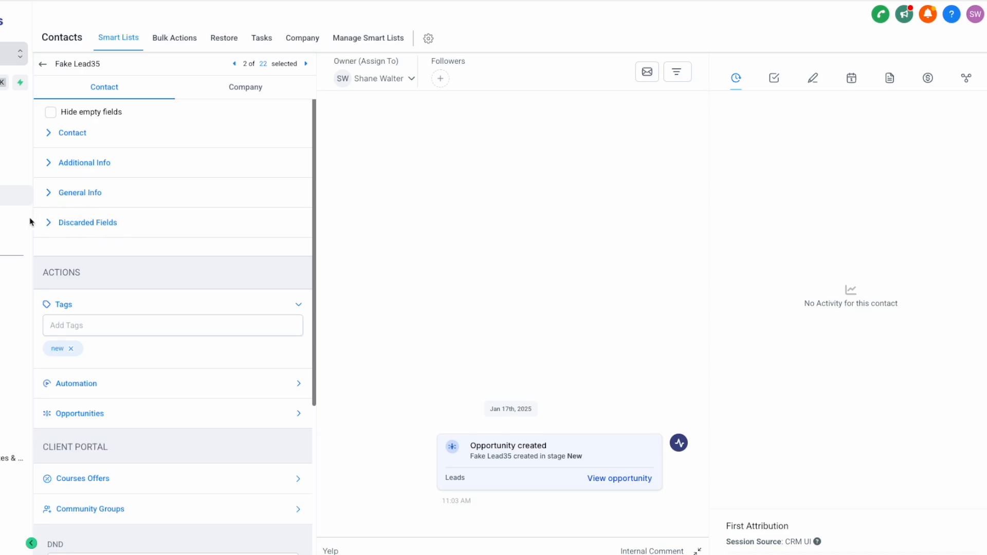
Look over the record's Actions, Client Portal and DND sections, including the contact's tags and past automation workflows.
click(93, 303)
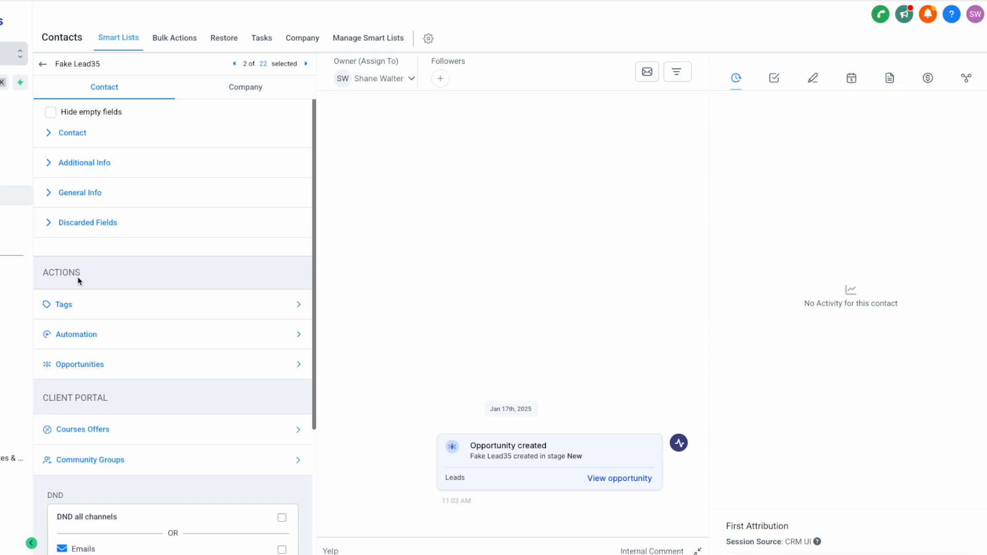
scroll(97, 285, down, 4)
scroll(117, 290, up, 3)
scroll(108, 287, down, 1)
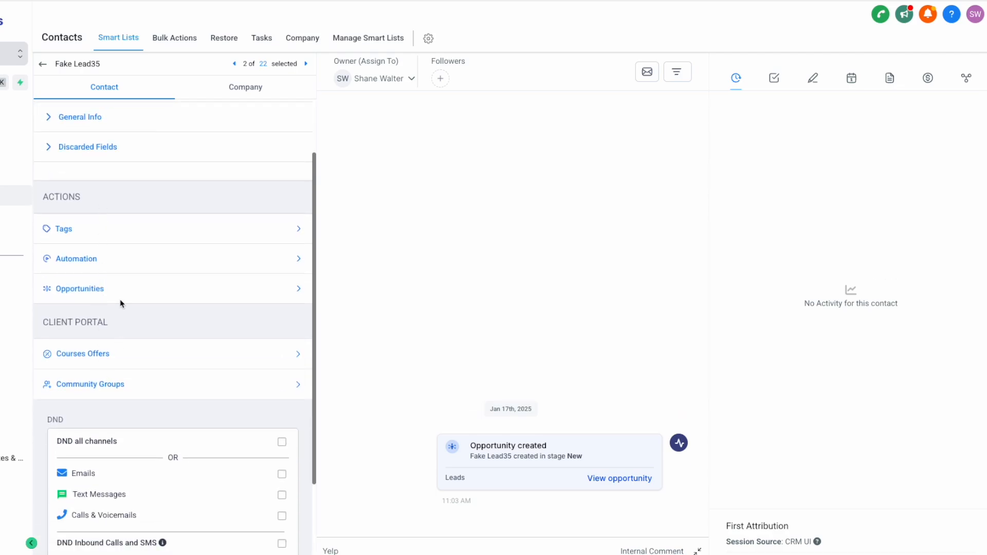
click(153, 231)
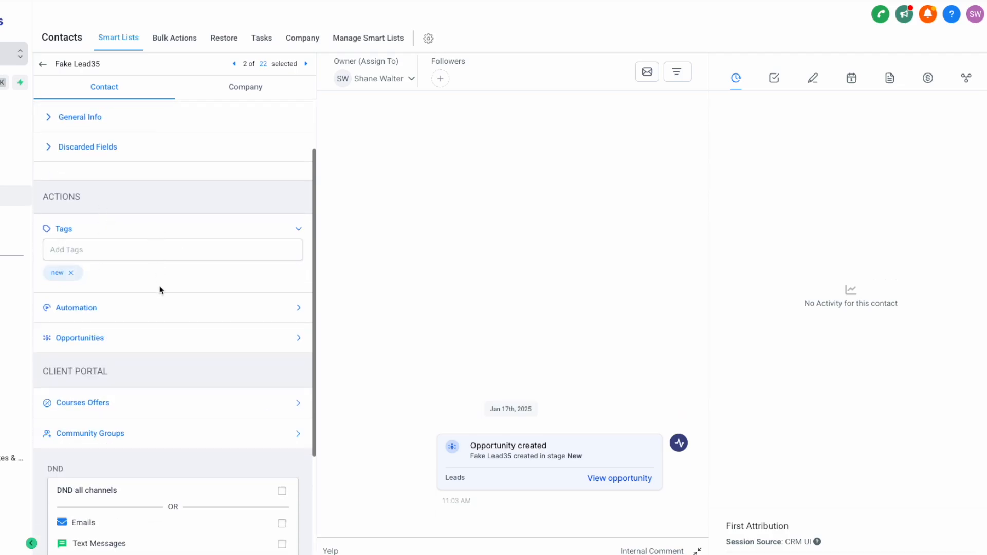
click(97, 309)
scroll(206, 312, down, 2)
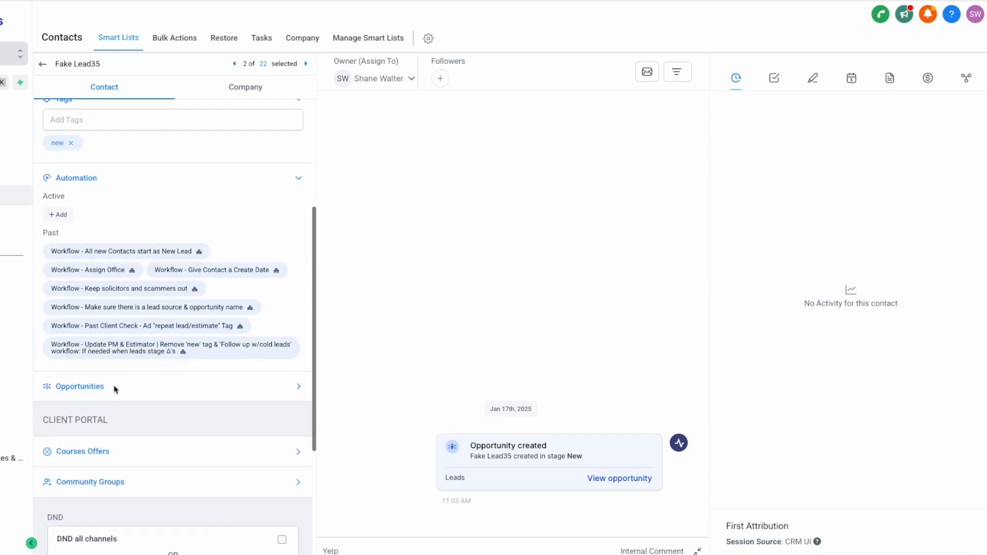
scroll(115, 389, up, 3)
View the tags available for this contact without adding one, and collapse the Tags section.
click(133, 329)
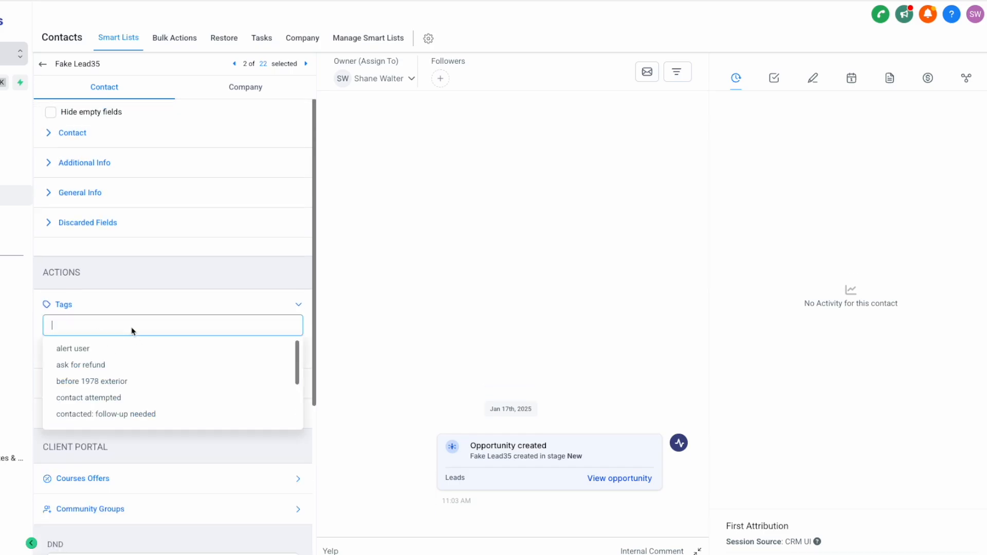
click(139, 281)
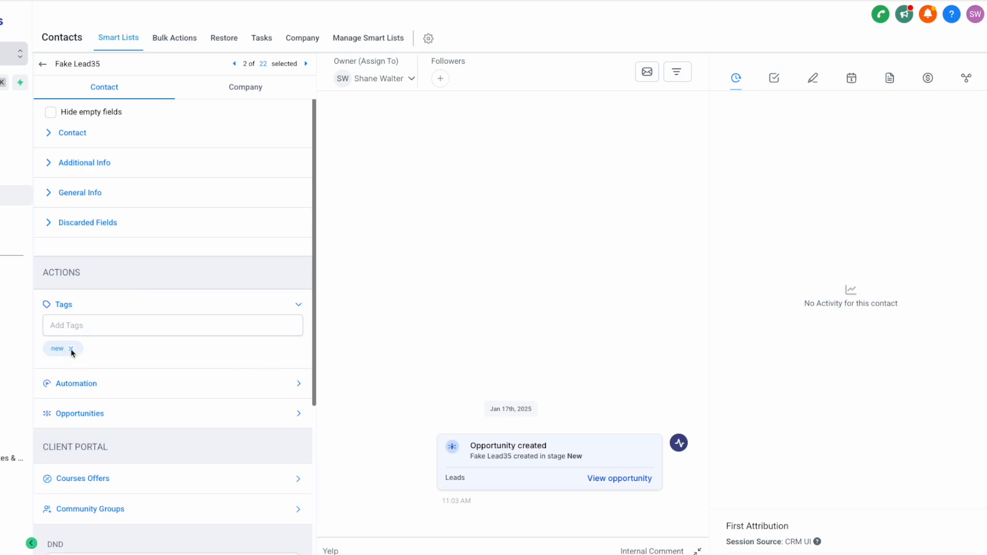
click(77, 306)
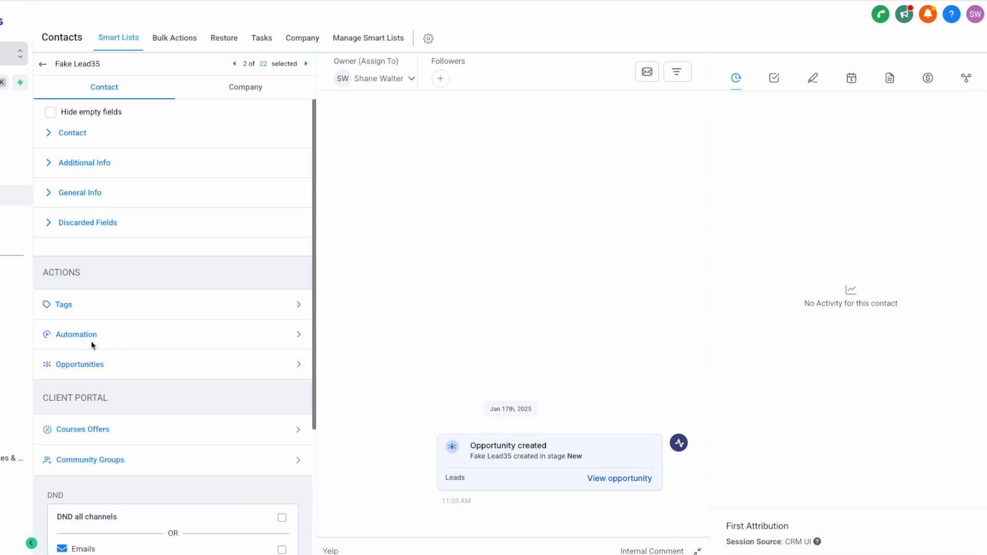
Examine the contact's active and past automations and the option for adding an active one, without adding any.
click(91, 340)
scroll(227, 352, down, 2)
drag(44, 326, 62, 316)
double_click(66, 281)
drag(65, 279, 40, 282)
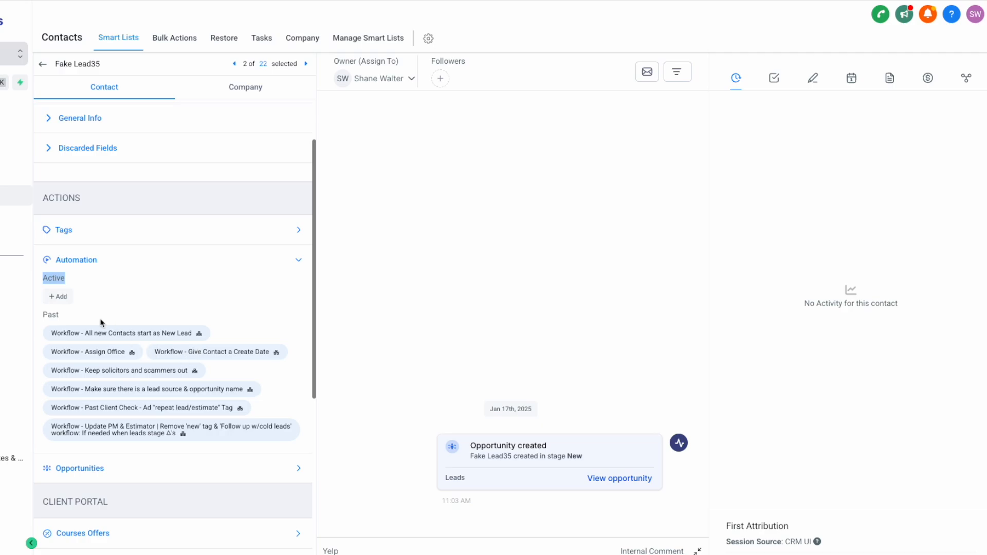
click(63, 300)
click(537, 201)
click(62, 279)
Check the contact's tags against its automations and collapse both sections.
click(80, 230)
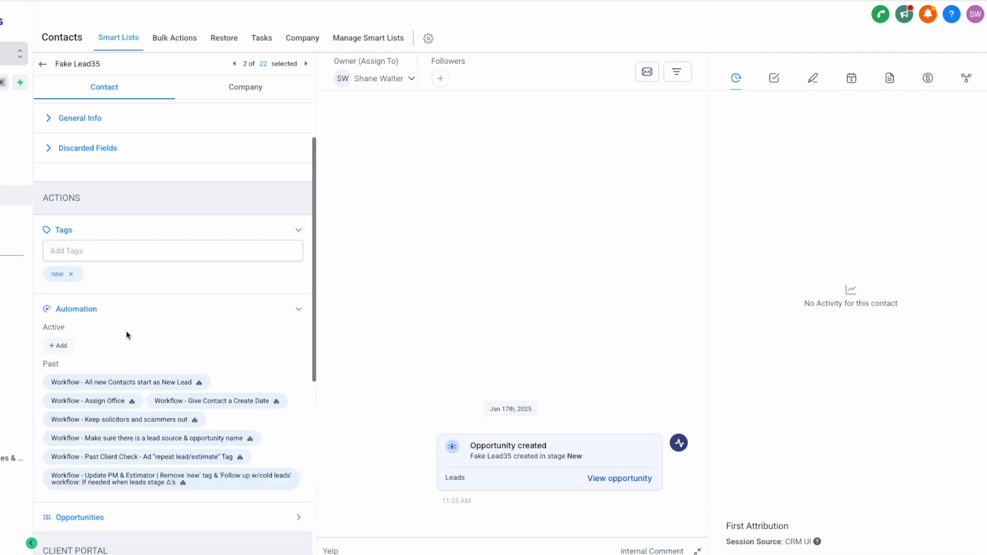
click(110, 231)
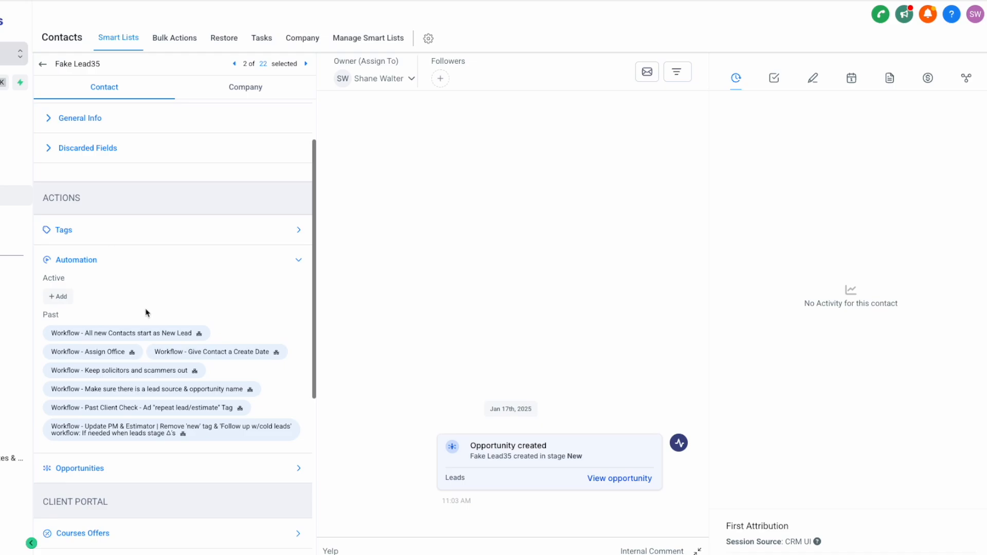
click(120, 263)
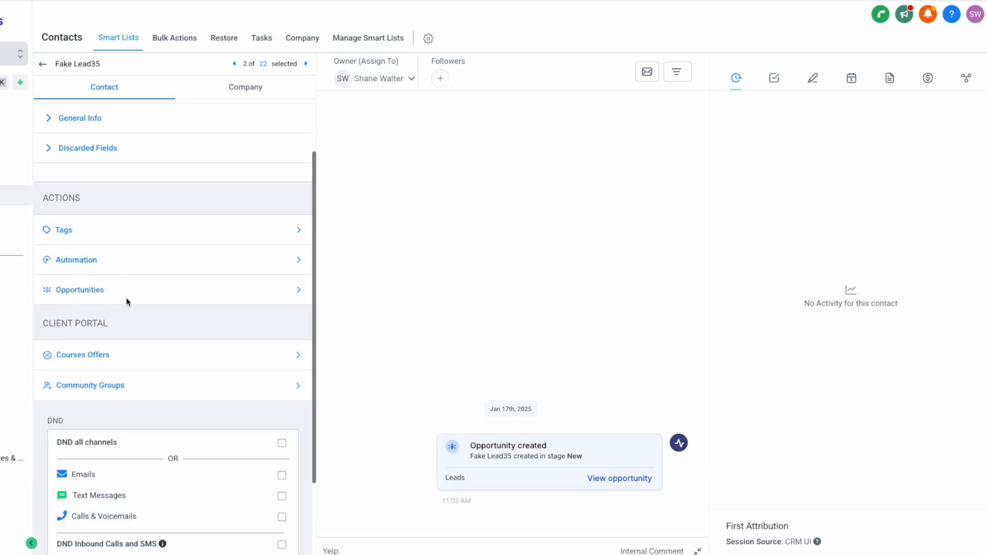
Review the contact's primary and additional opportunities, and highlight the Client Portal heading.
click(196, 297)
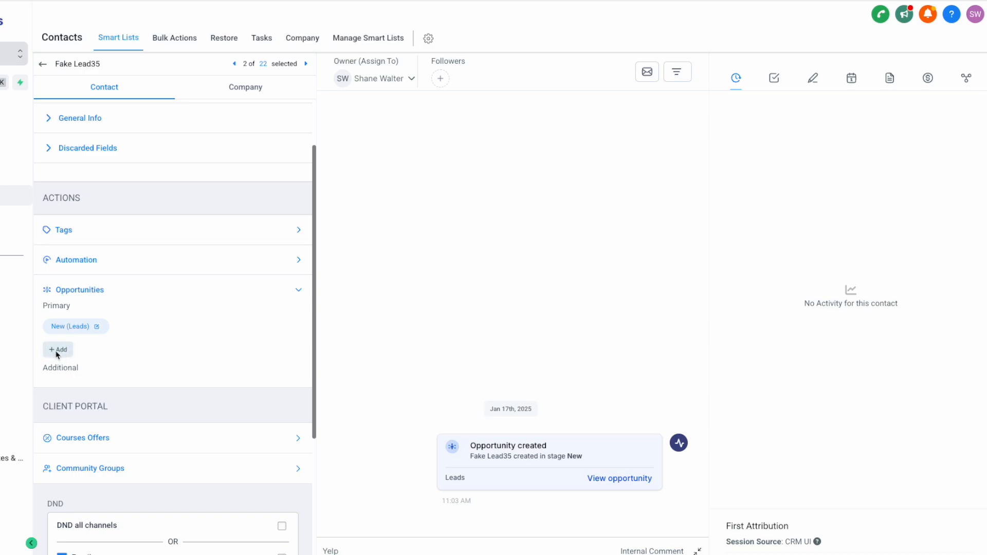
mouse_move(105, 318)
mouse_down()
mouse_move(37, 316)
mouse_move(97, 317)
mouse_up()
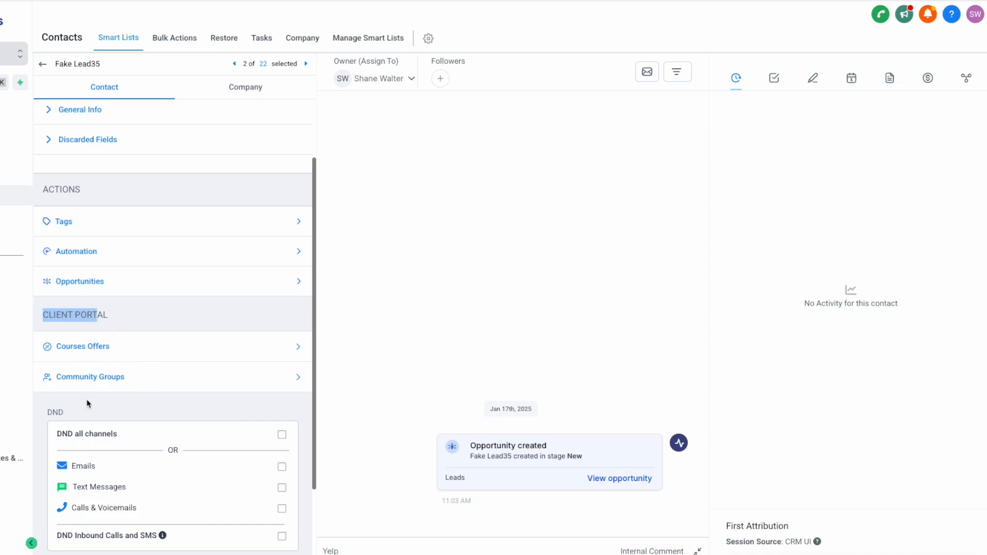
scroll(154, 355, down, 2)
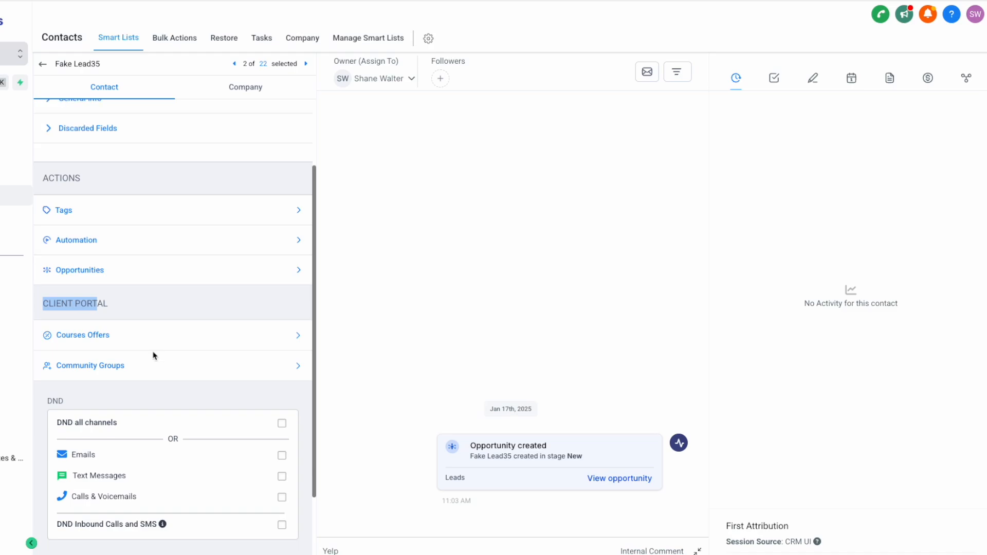
Highlight the DND heading and toggle do-not-disturb for Emails on, off and on again.
drag(48, 321, 64, 322)
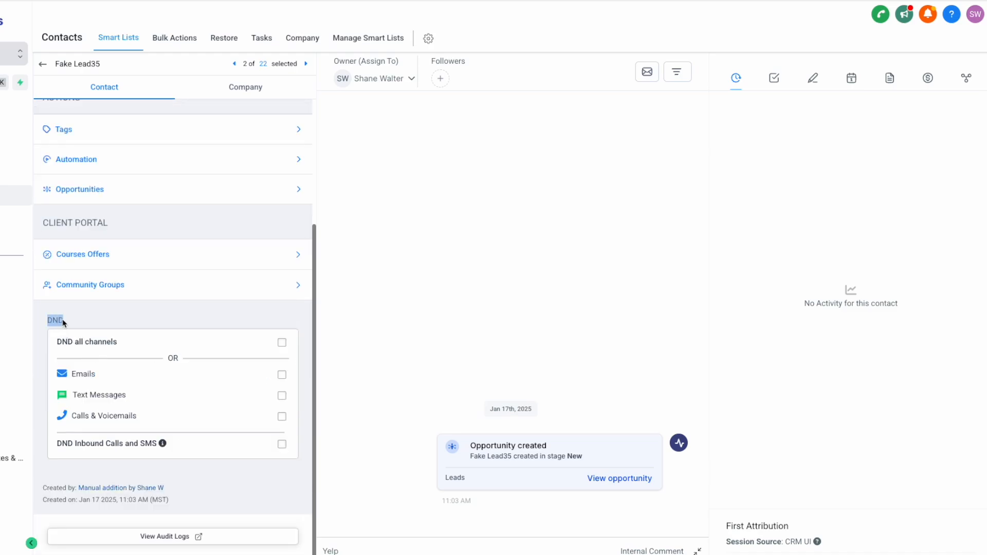
click(66, 351)
click(282, 375)
click(282, 374)
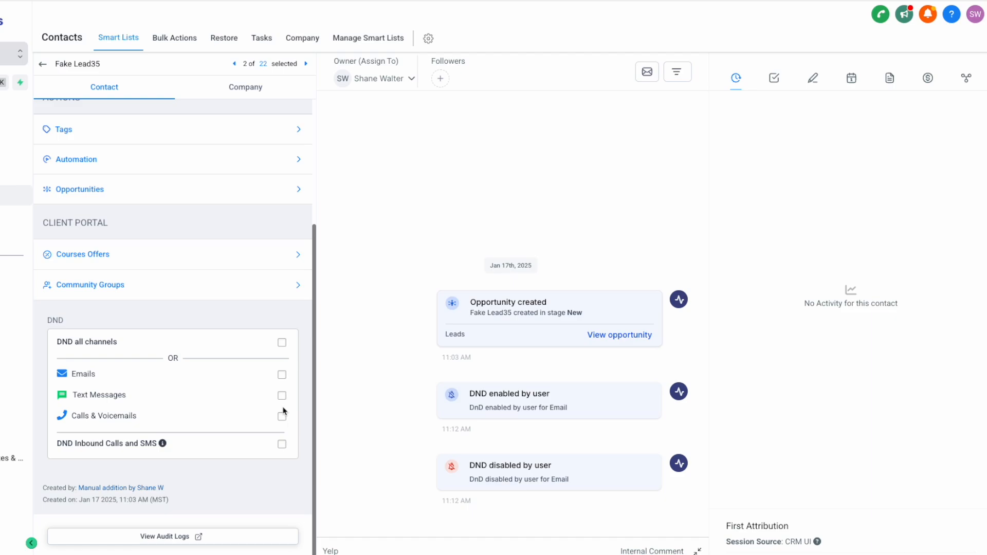
click(282, 375)
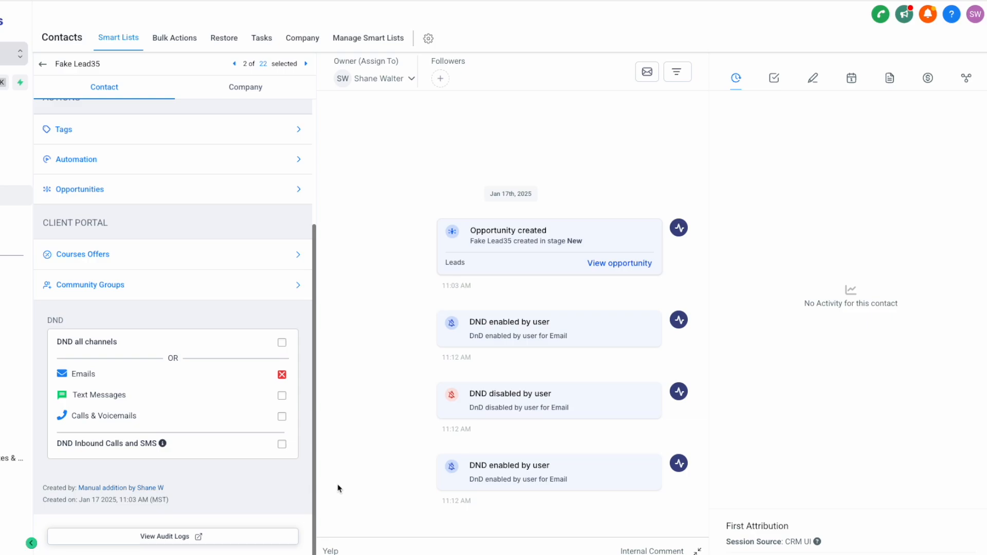
Highlight the DND all channels option, and switch it on and back off.
drag(62, 342, 83, 342)
click(281, 343)
click(282, 343)
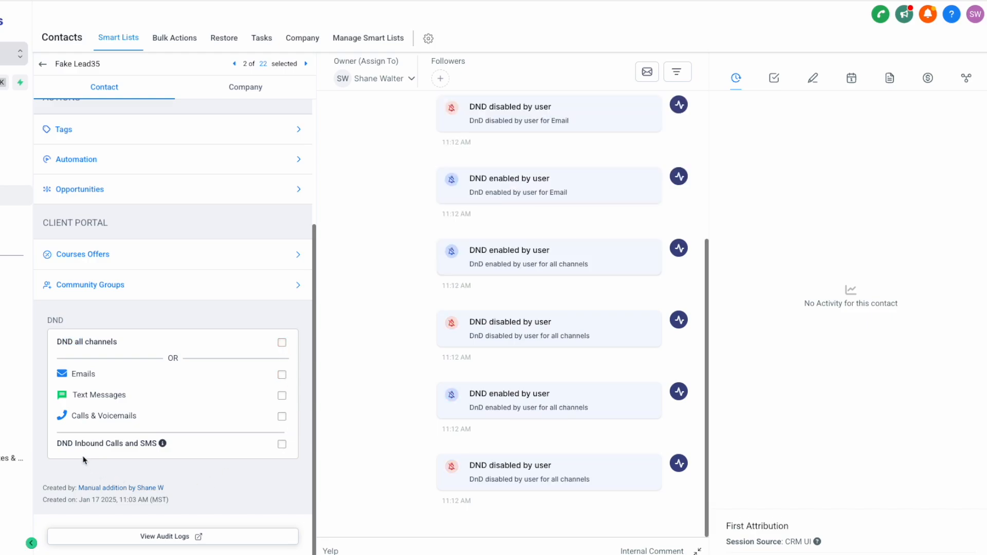
Highlight the DND Inbound Calls and SMS option, view its information note, and try enabling it.
drag(62, 445, 165, 447)
mouse_move(165, 446)
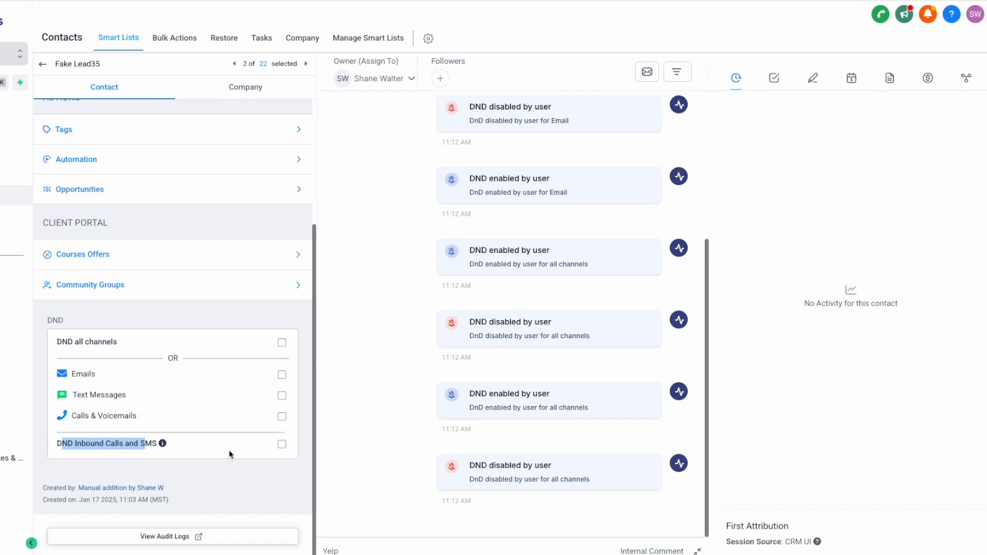
drag(169, 445, 58, 441)
click(283, 445)
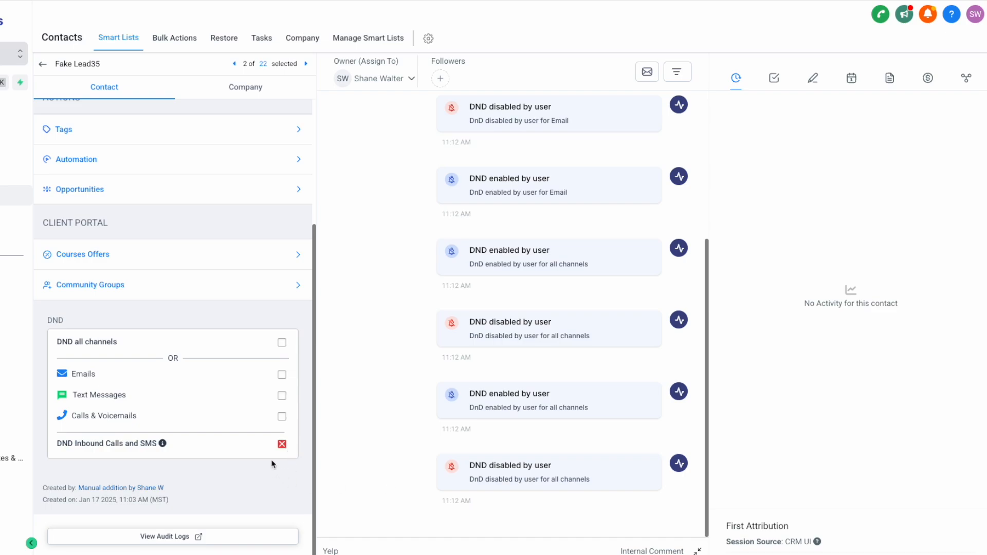
Highlight the record's Created by and Created on details to check who added the contact and when.
drag(43, 486, 169, 499)
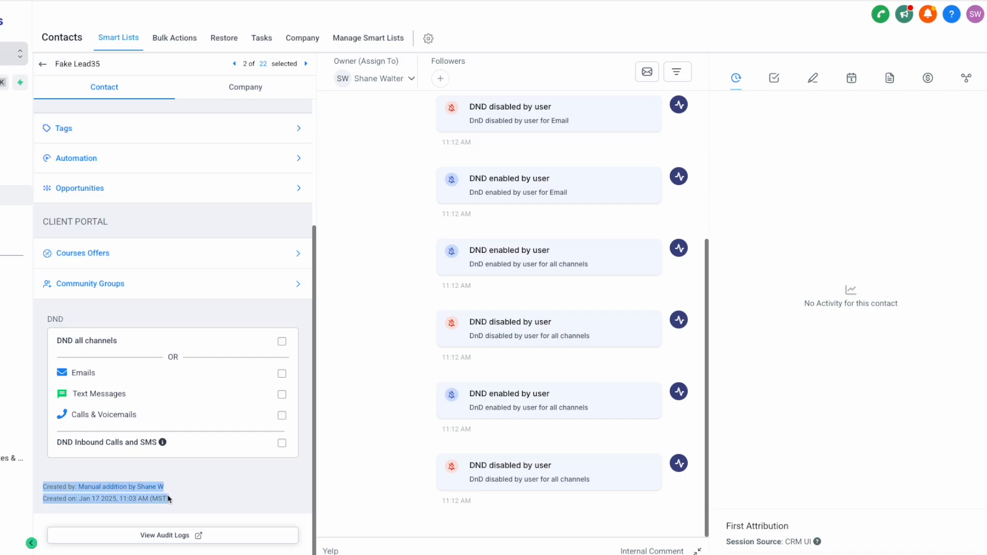
click(208, 508)
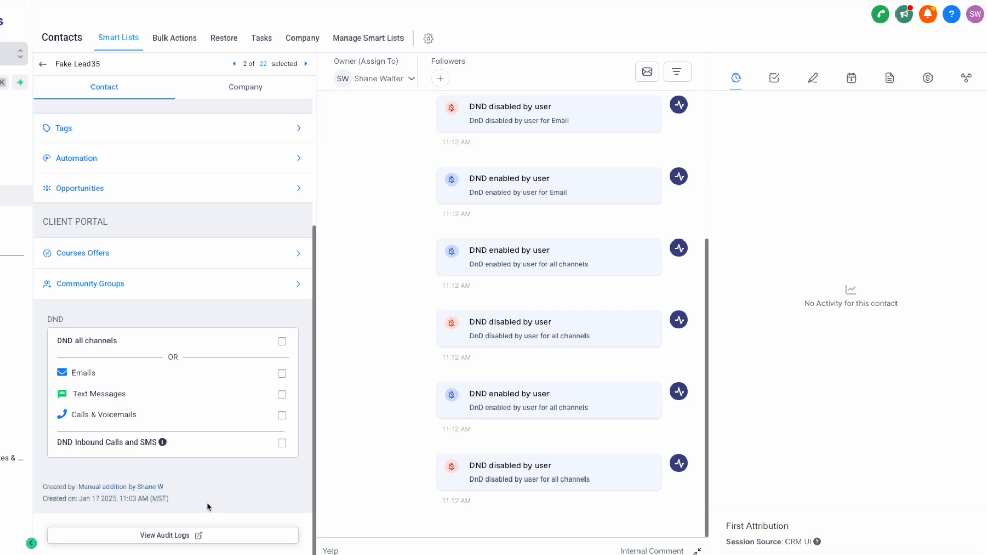
drag(43, 486, 67, 490)
drag(78, 491, 36, 491)
drag(41, 497, 174, 509)
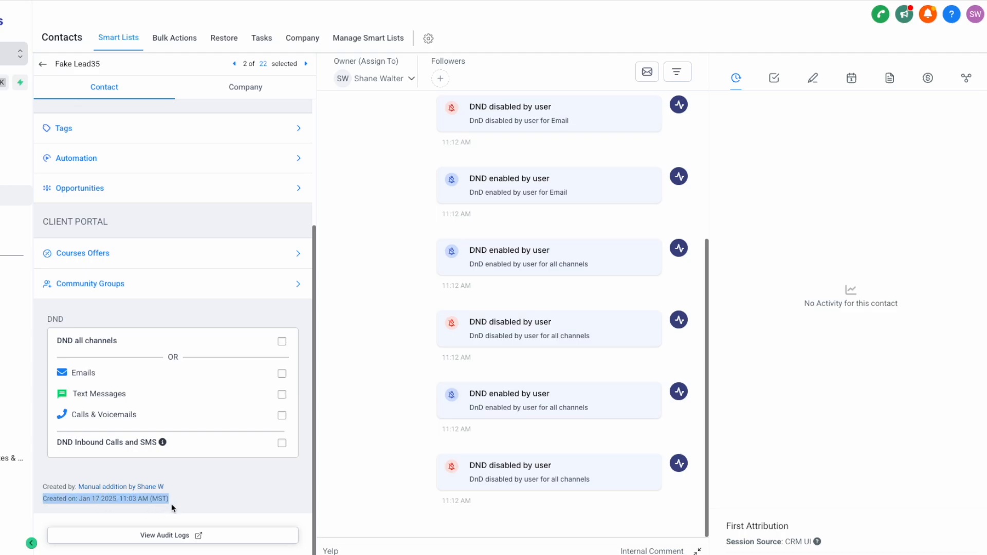
Open the contact's audit logs and set the page size to 50 entries per page.
click(175, 535)
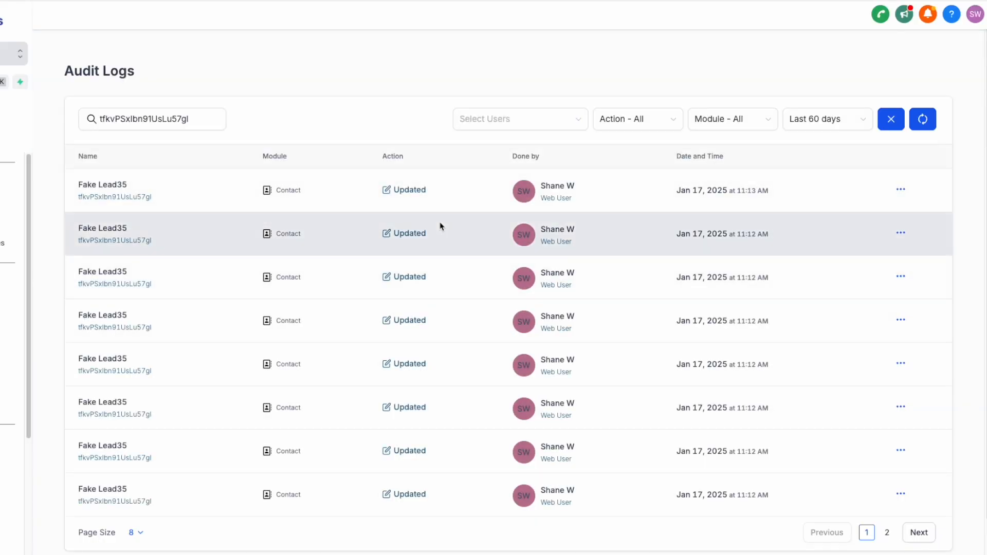
click(187, 121)
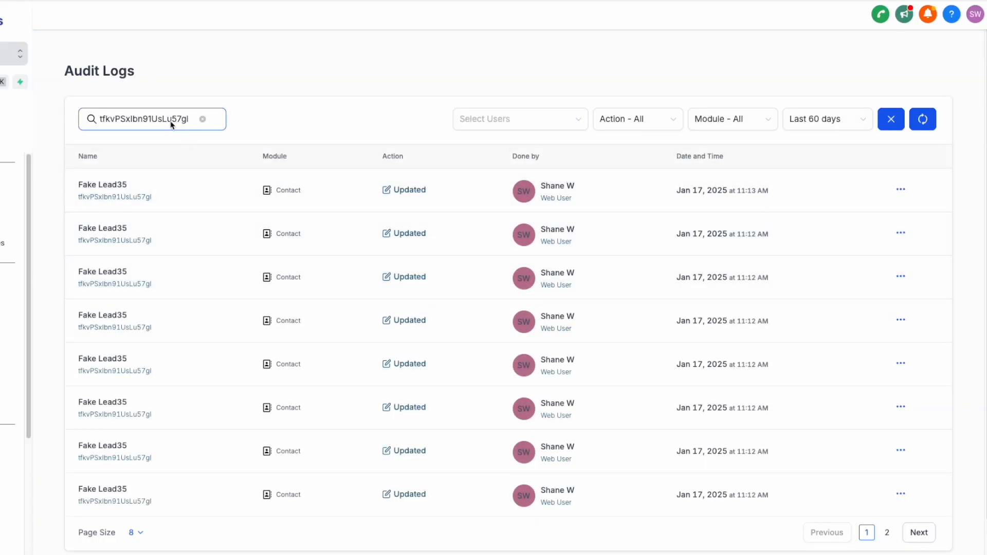
scroll(205, 185, down, 2)
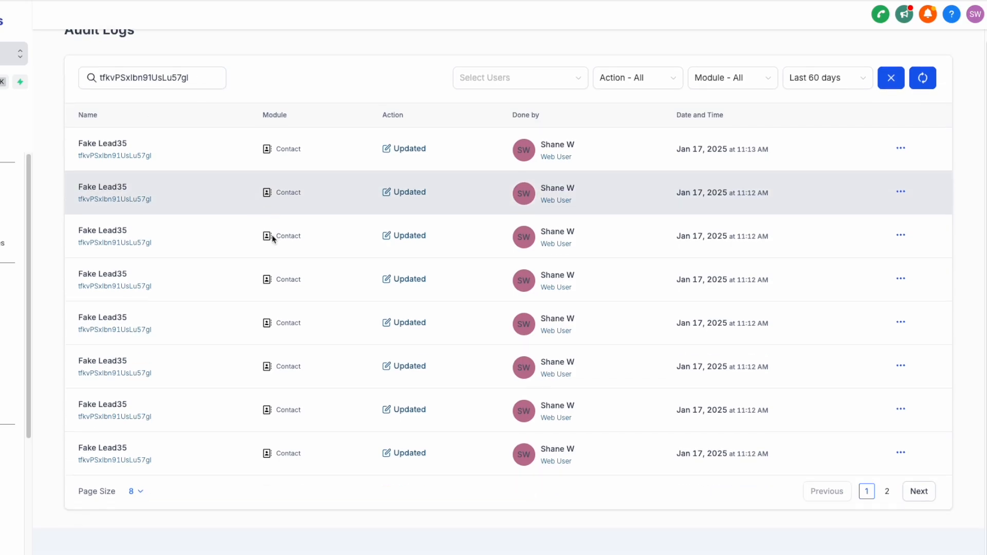
click(140, 493)
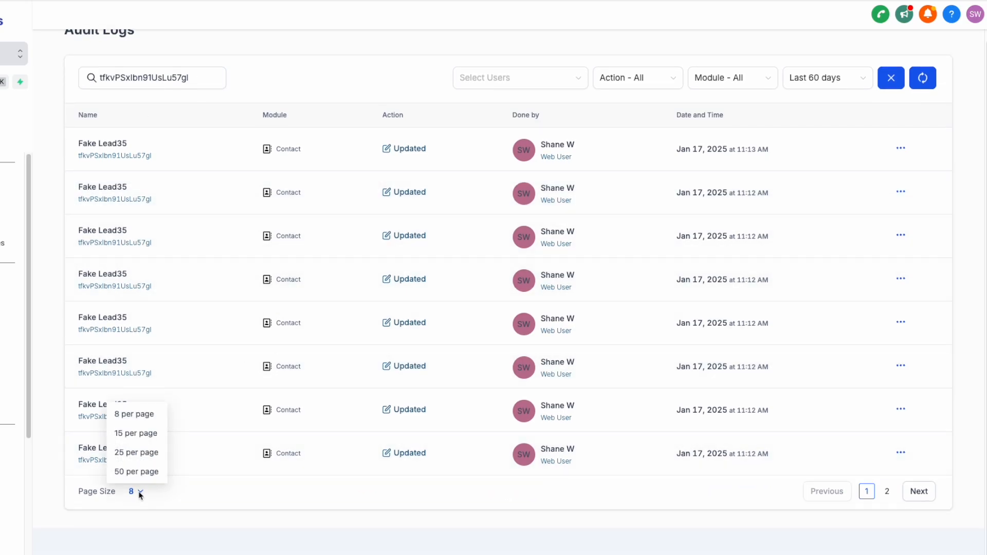
click(136, 473)
scroll(565, 462, down, 4)
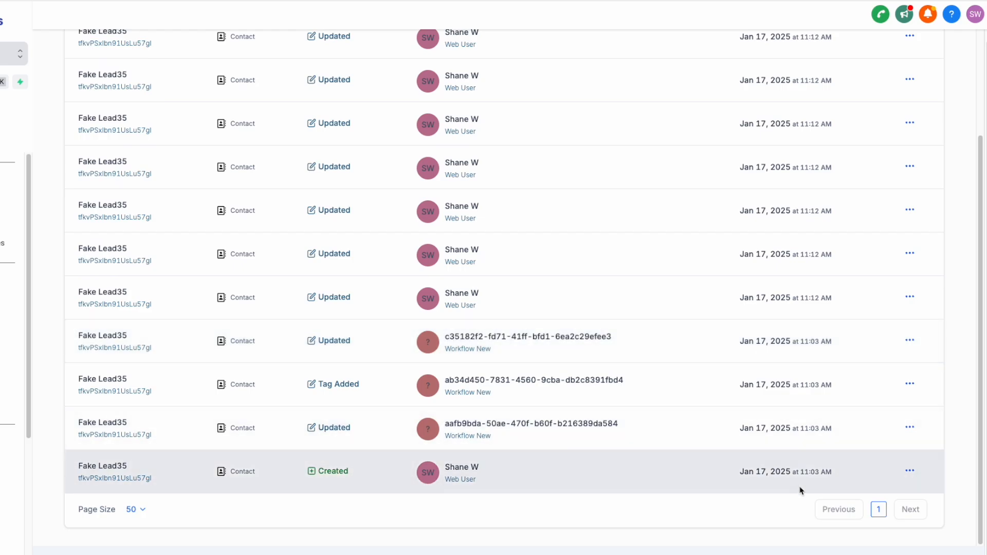
View the added and updated fields of the workflow entry just above Tag Added, review the log, and return to the contact record.
scroll(790, 475, up, 1)
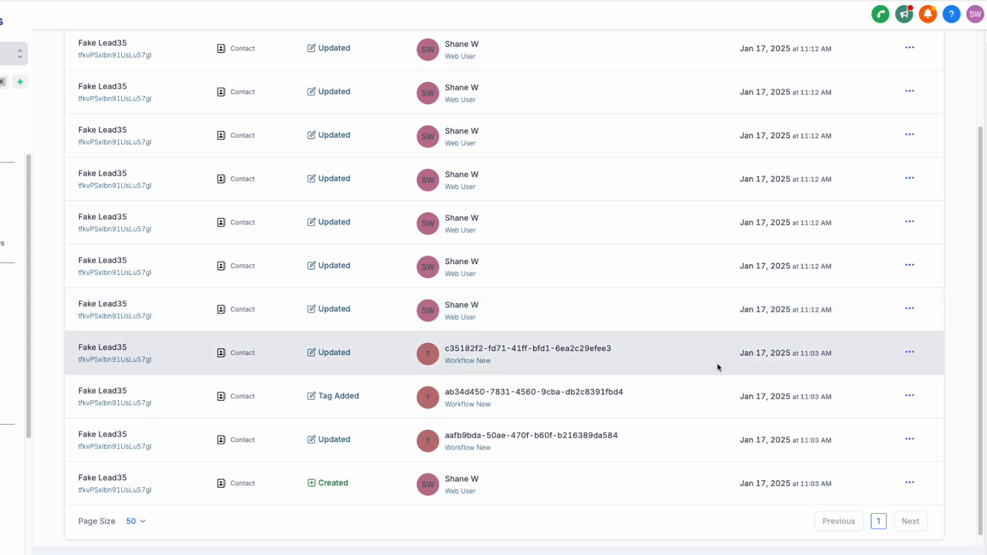
click(930, 352)
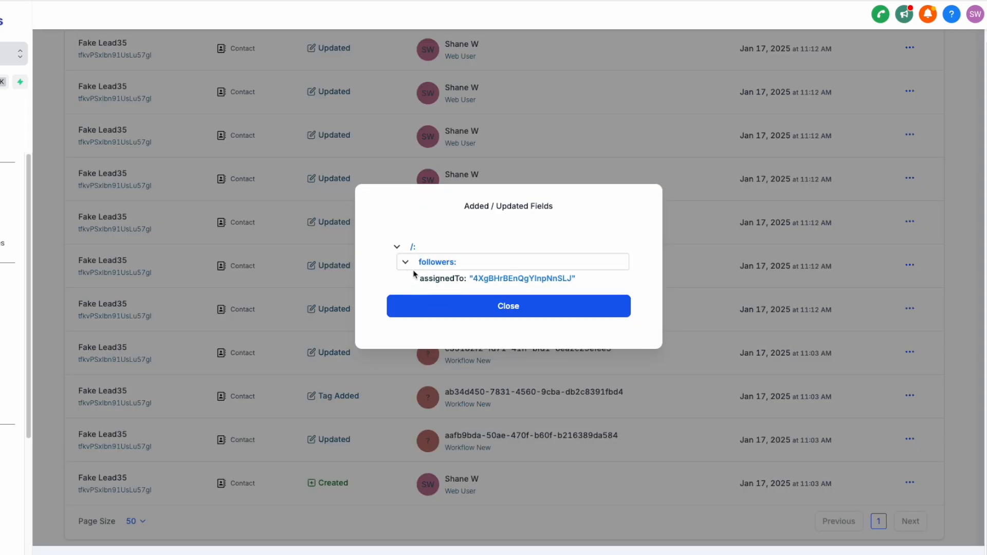
click(545, 311)
scroll(576, 455, up, 4)
scroll(567, 449, down, 4)
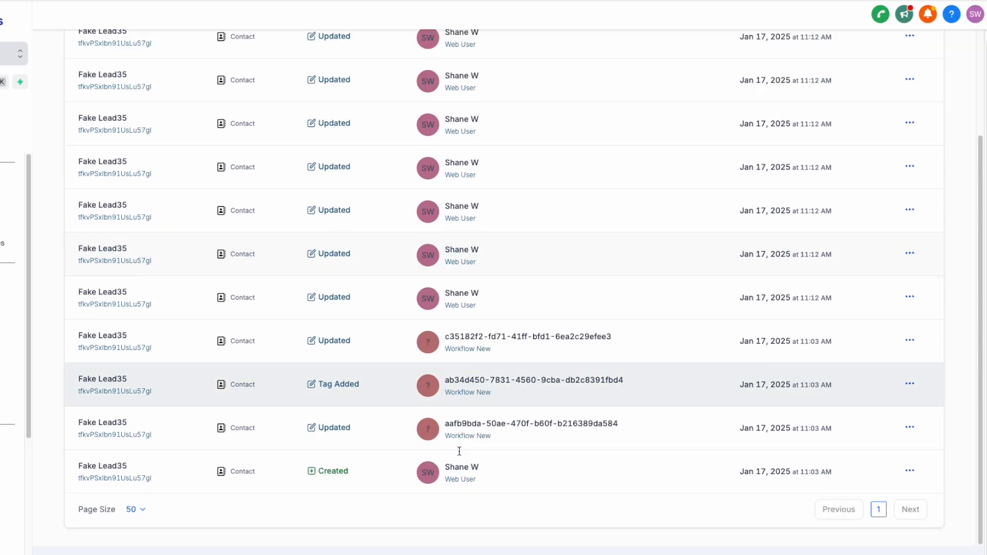
scroll(507, 460, up, 5)
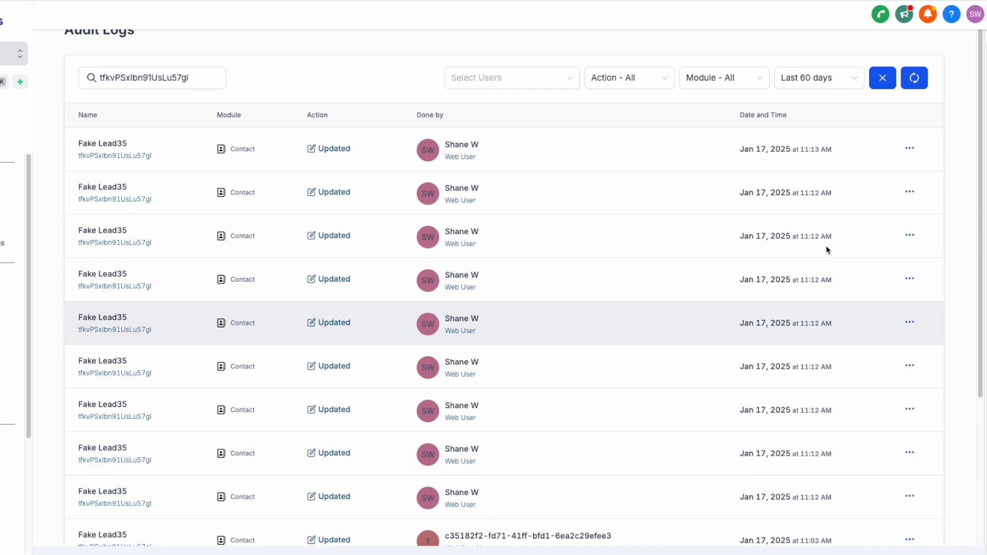
click(882, 120)
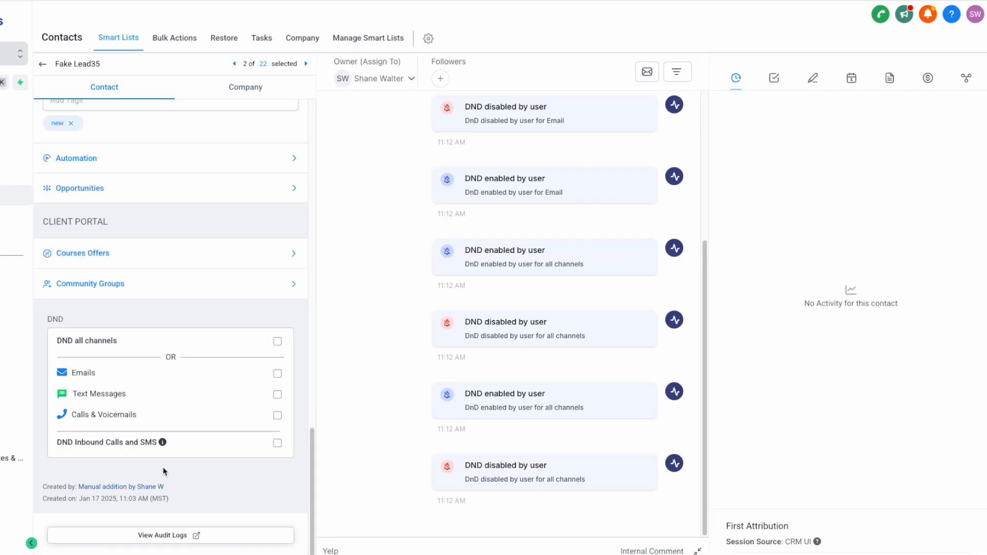
Review the contact's conversation timeline from the opportunity's creation through the DND changes.
scroll(187, 470, up, 5)
scroll(188, 469, down, 5)
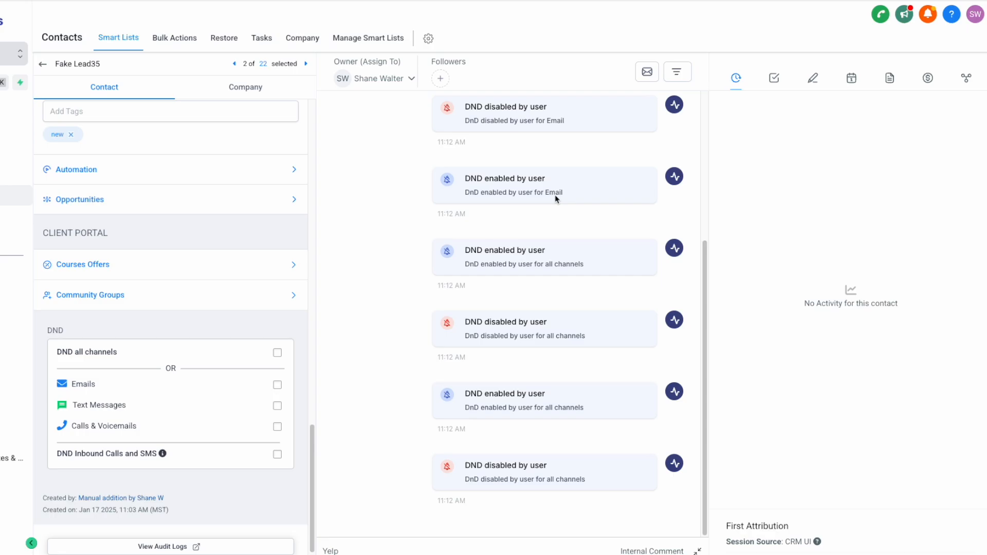
scroll(555, 199, up, 5)
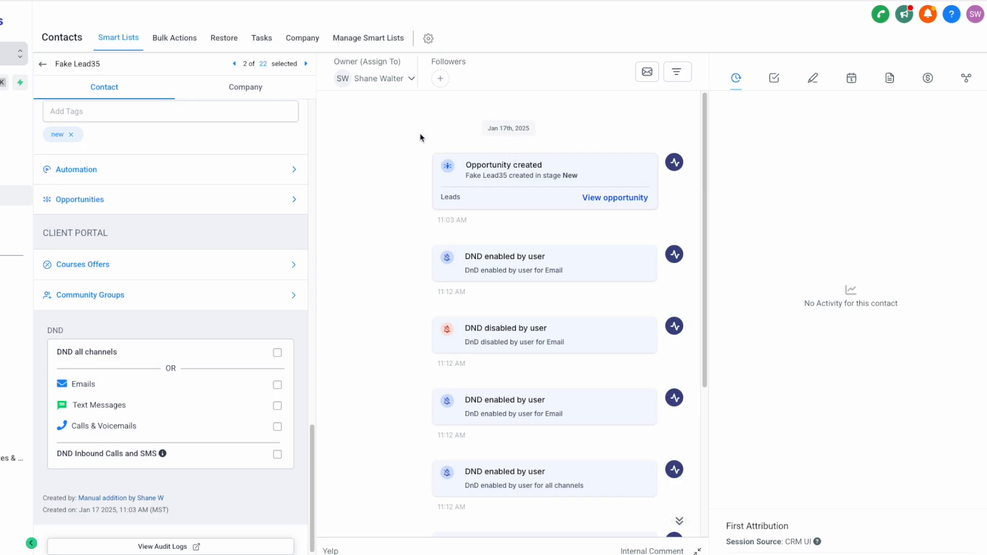
scroll(589, 214, down, 5)
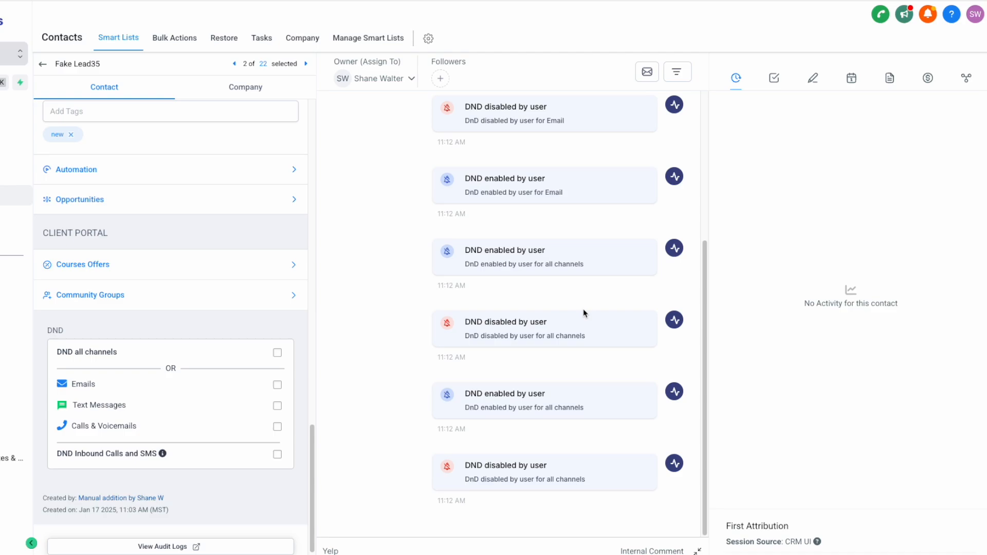
Highlight the contact's Email label and filter the conversation timeline to show only SMS.
click(677, 71)
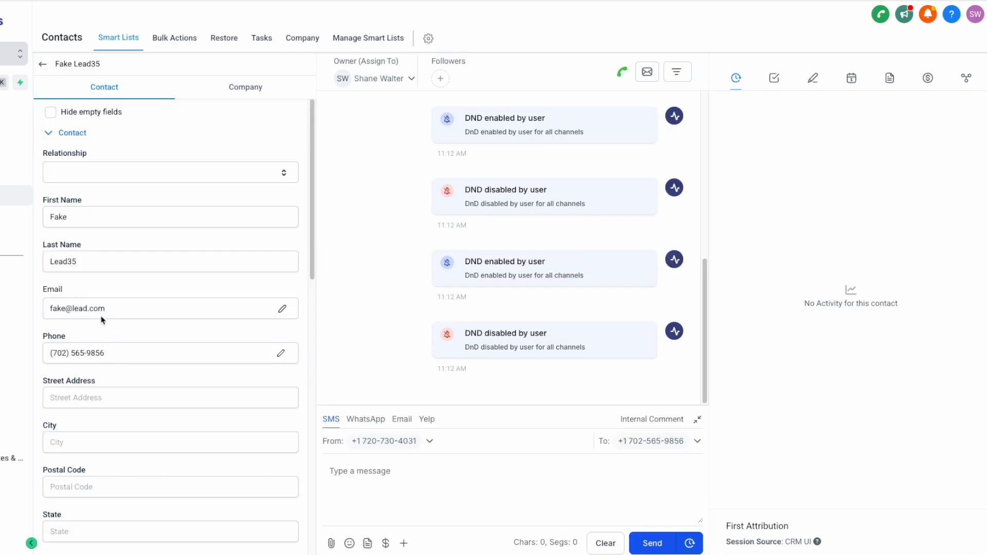
double_click(47, 290)
click(685, 70)
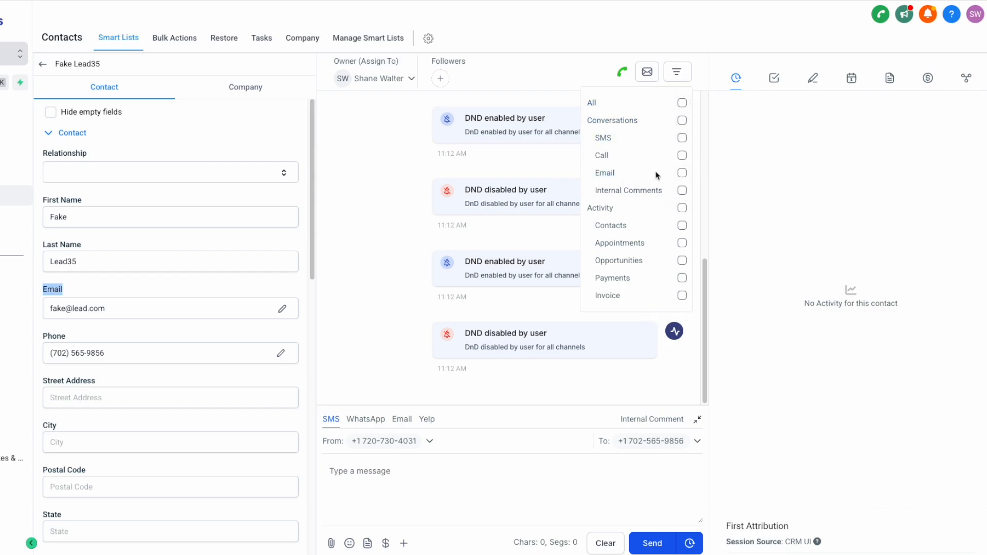
click(682, 138)
click(560, 102)
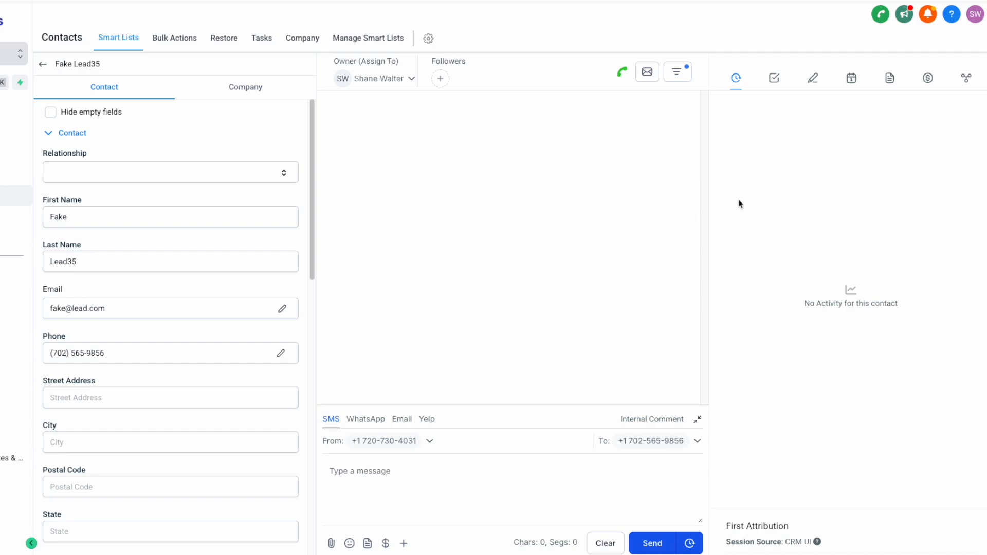
Remove the SMS filter from the timeline and show all Activity types instead.
click(677, 72)
click(682, 138)
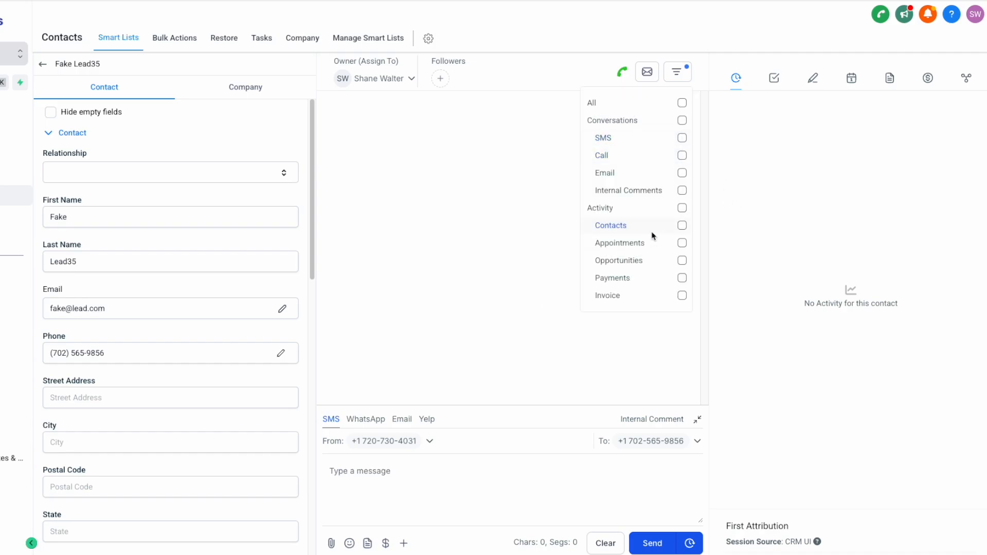
click(682, 209)
click(506, 262)
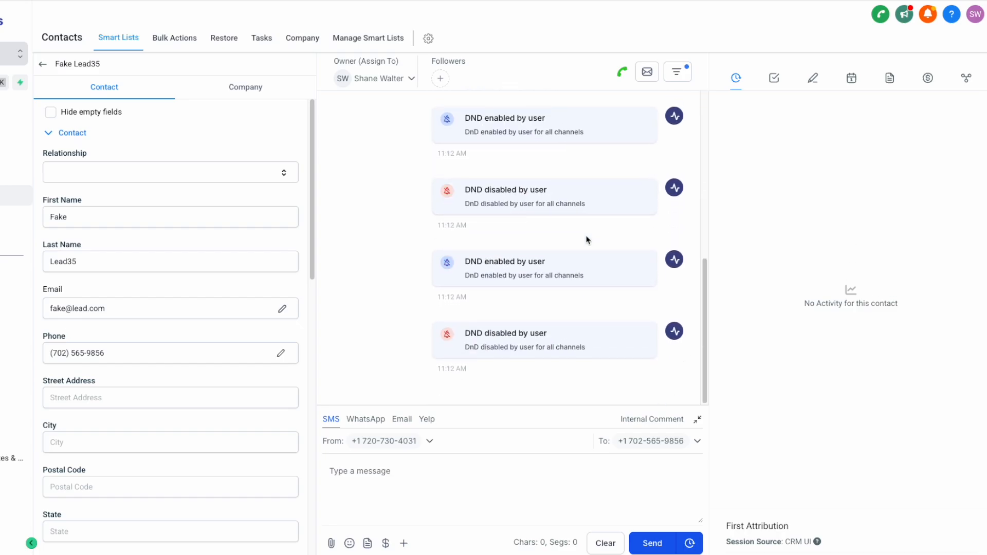
Review the filtered activity entries and compare them with the contact's DND settings.
scroll(583, 250, up, 7)
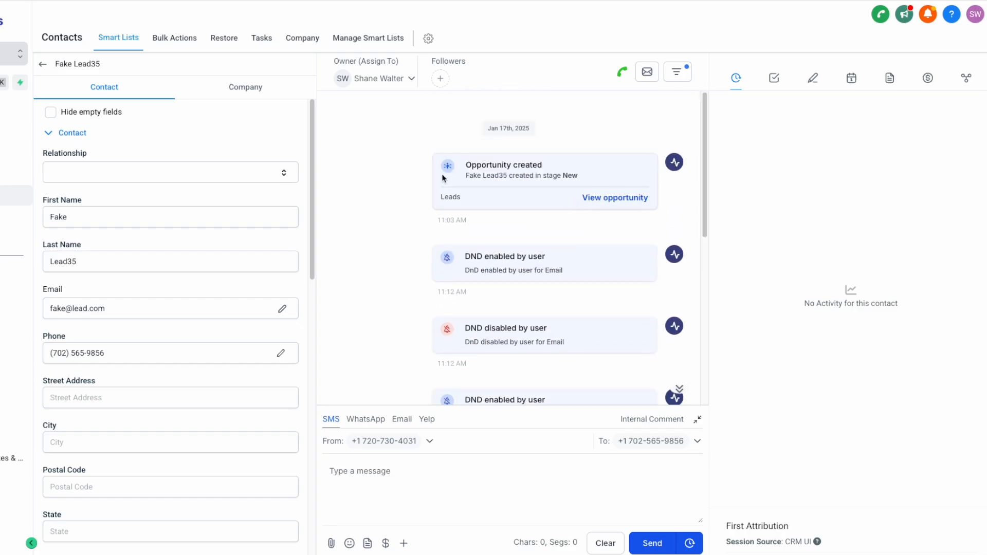
scroll(488, 226, down, 5)
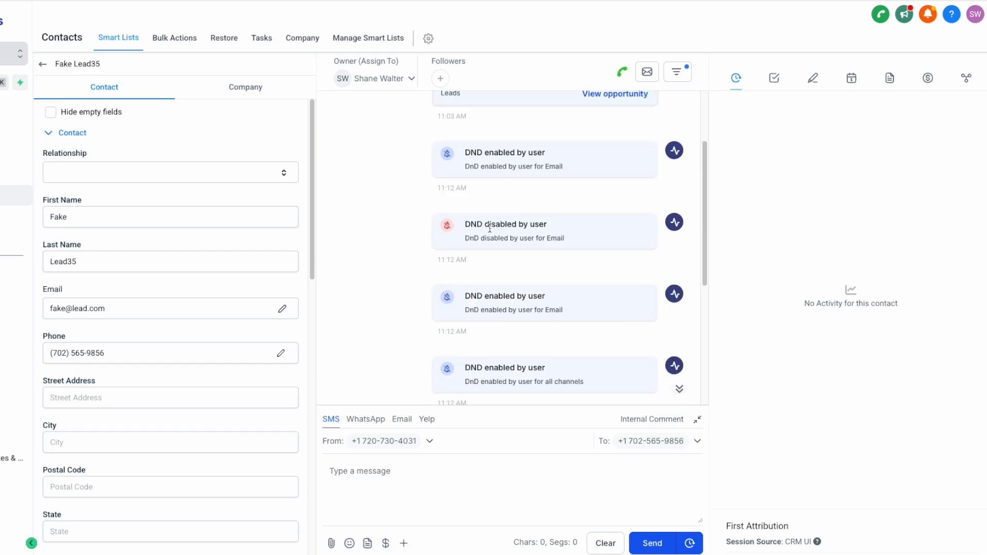
scroll(489, 231, up, 5)
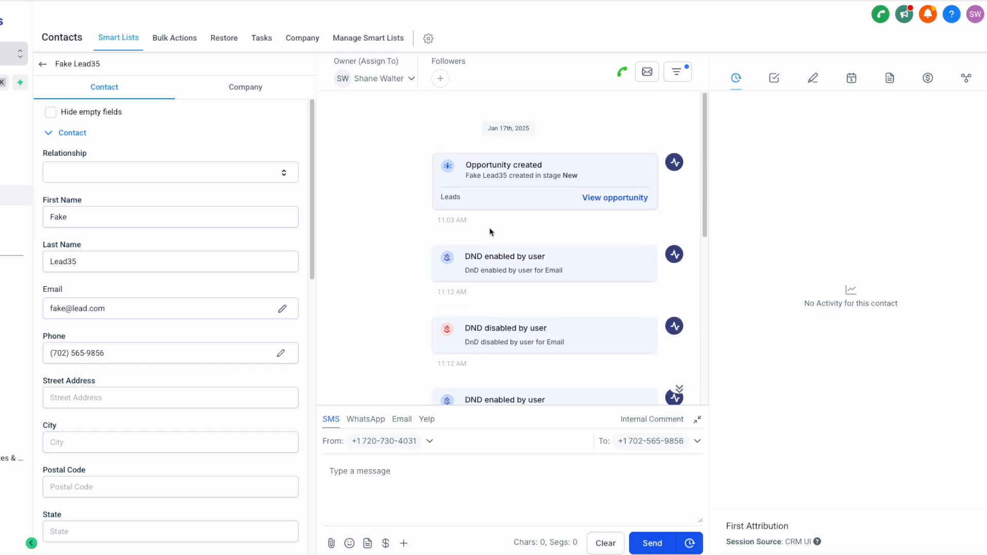
scroll(490, 231, down, 5)
scroll(201, 350, down, 15)
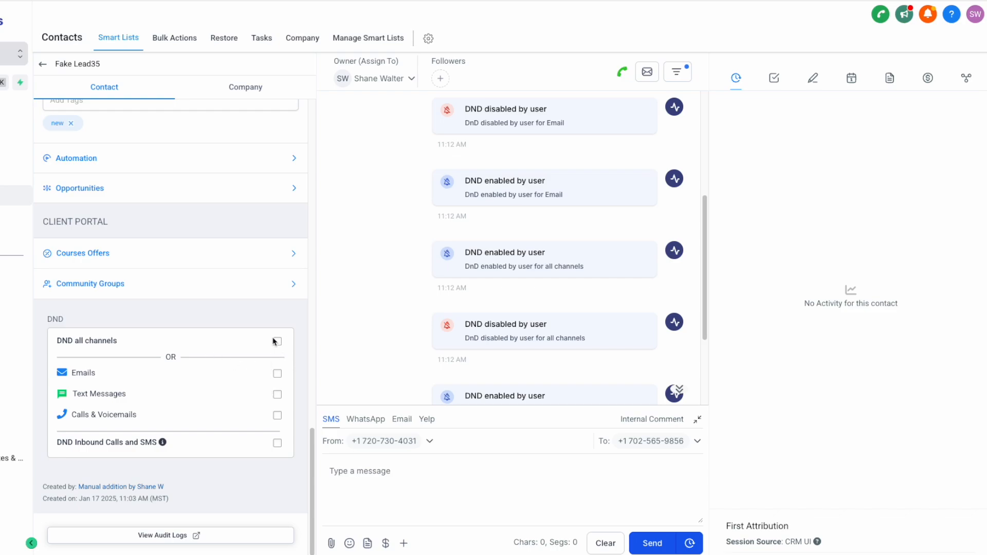
scroll(656, 295, up, 4)
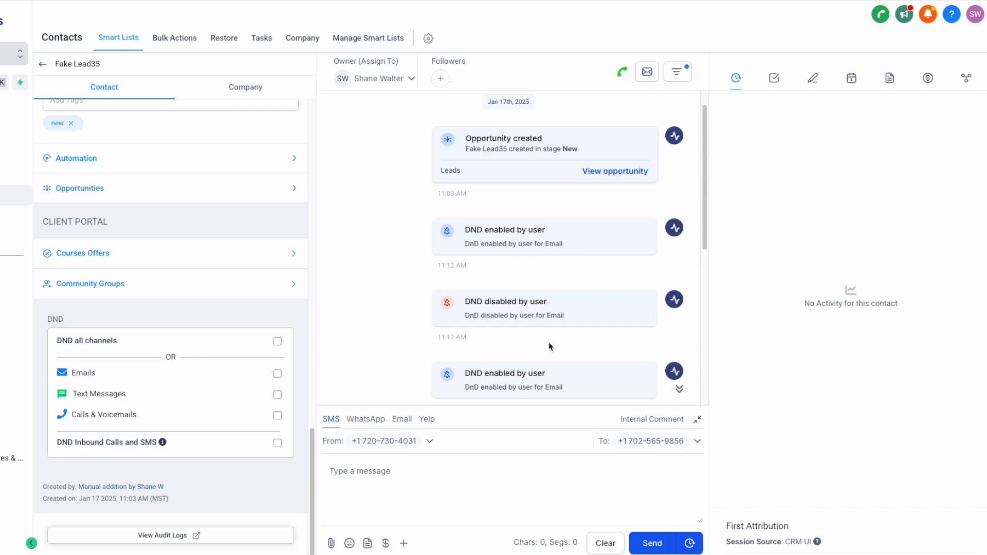
scroll(555, 185, up, 1)
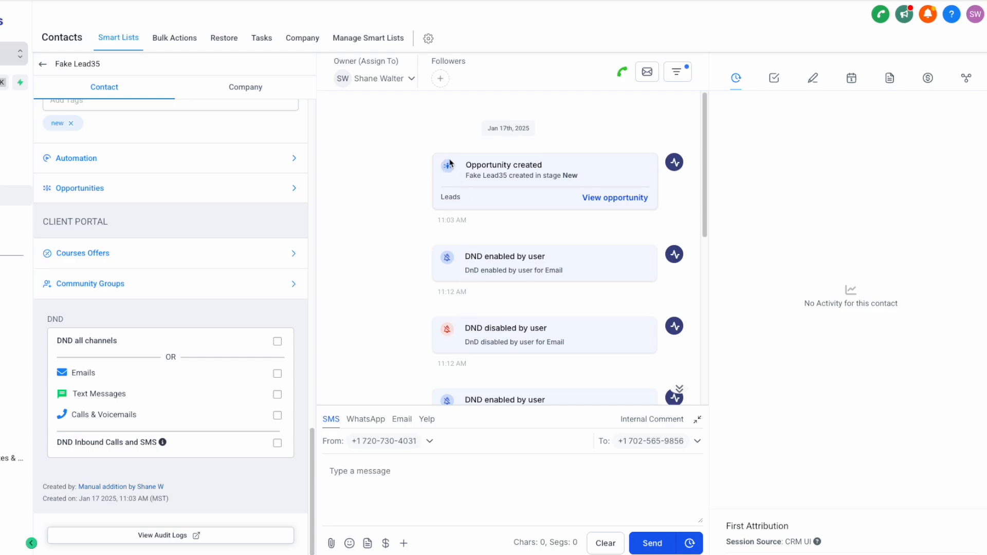
Highlight the Leads pipeline name and the stage description in the Opportunity created entry.
drag(465, 201, 454, 196)
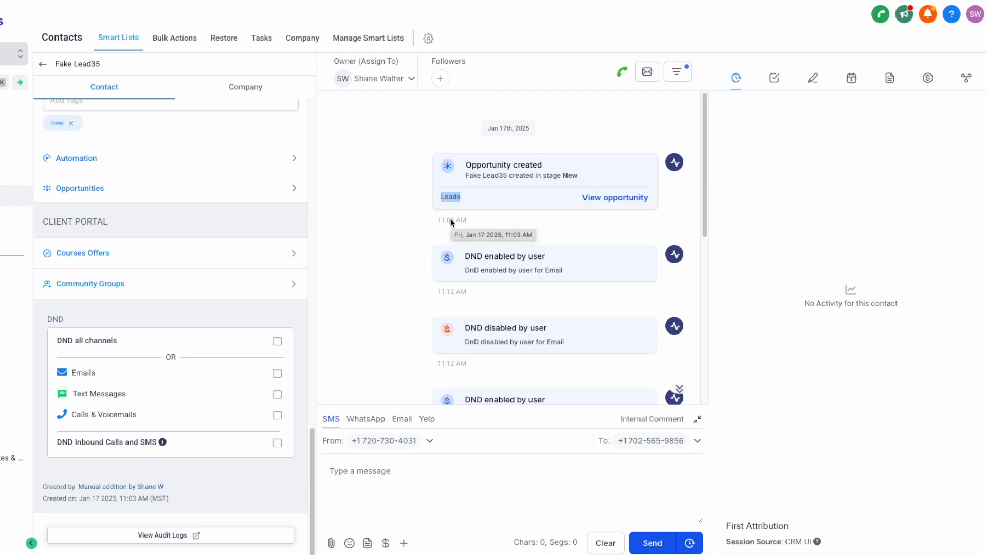
click(600, 199)
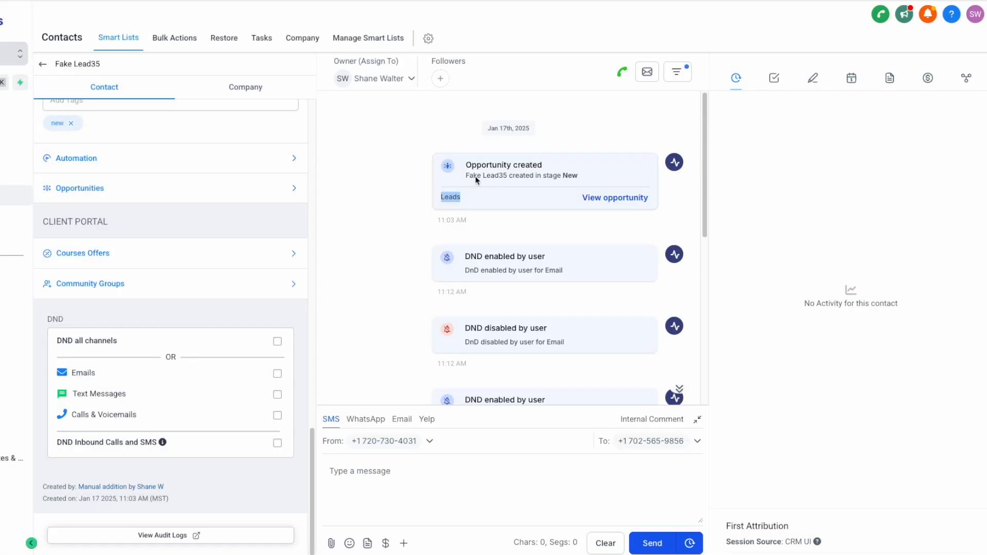
triple_click(476, 179)
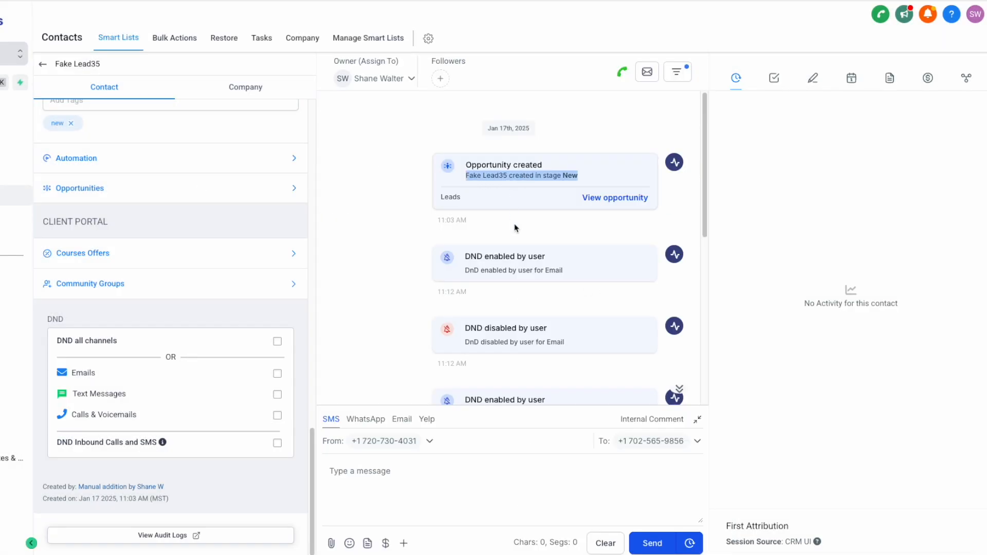
Select All in the timeline filter and clear it again to remove all filtering.
click(677, 72)
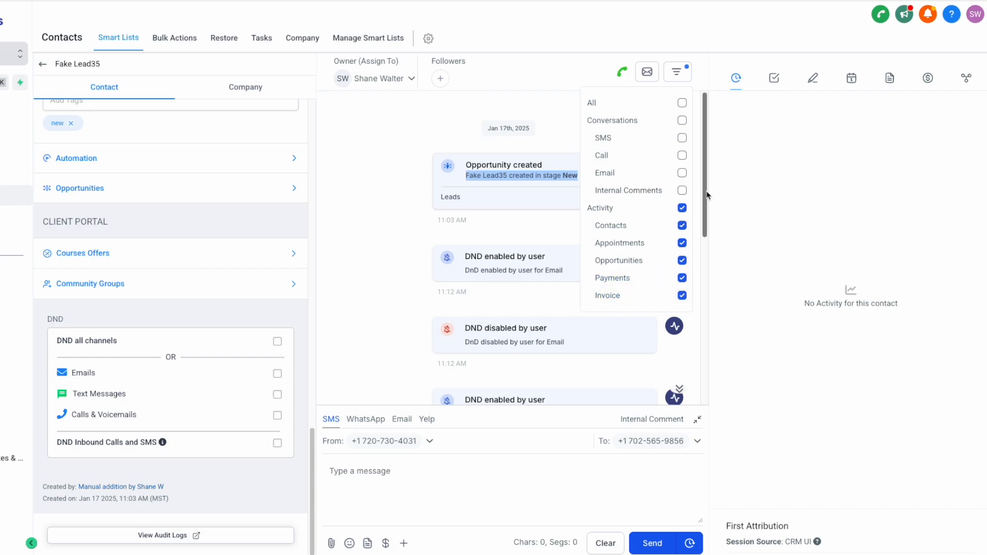
click(684, 103)
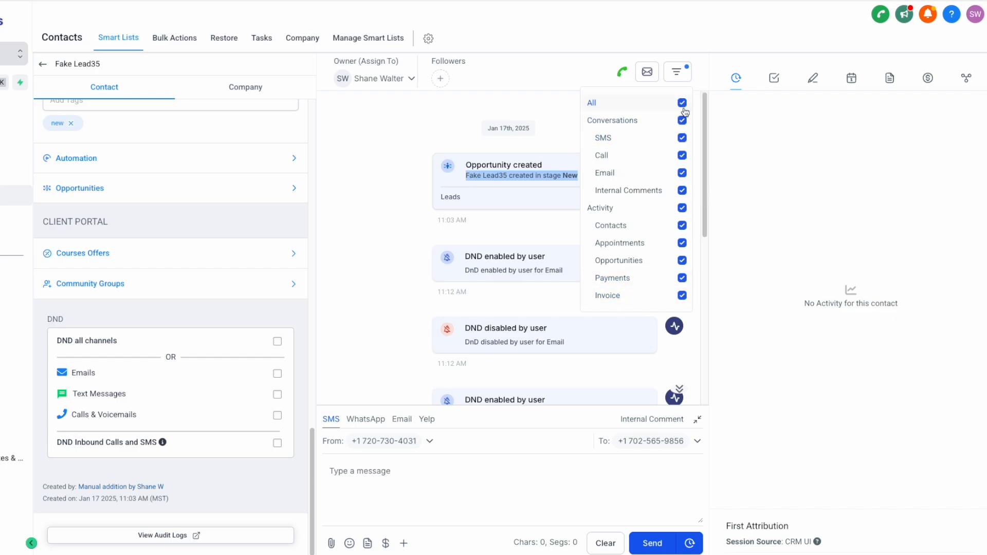
click(682, 103)
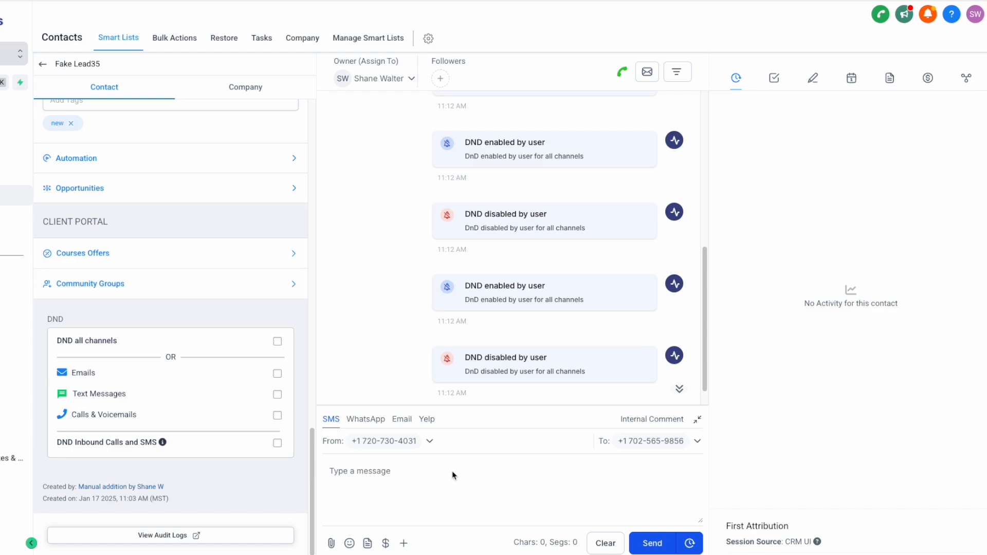
Switch the message composer through Email and Yelp, highlighting the sender's email address, and return it to SMS.
click(407, 419)
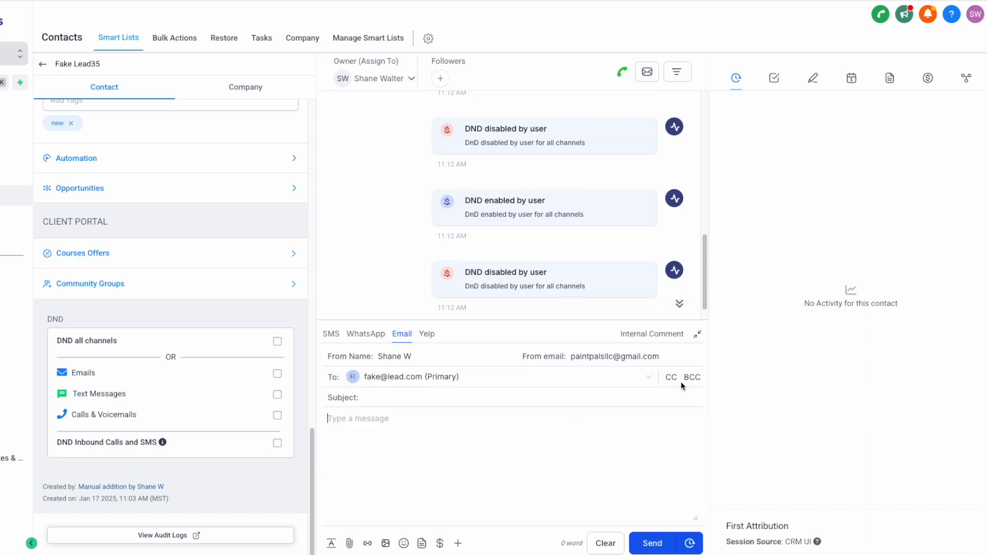
drag(662, 357, 633, 357)
click(427, 335)
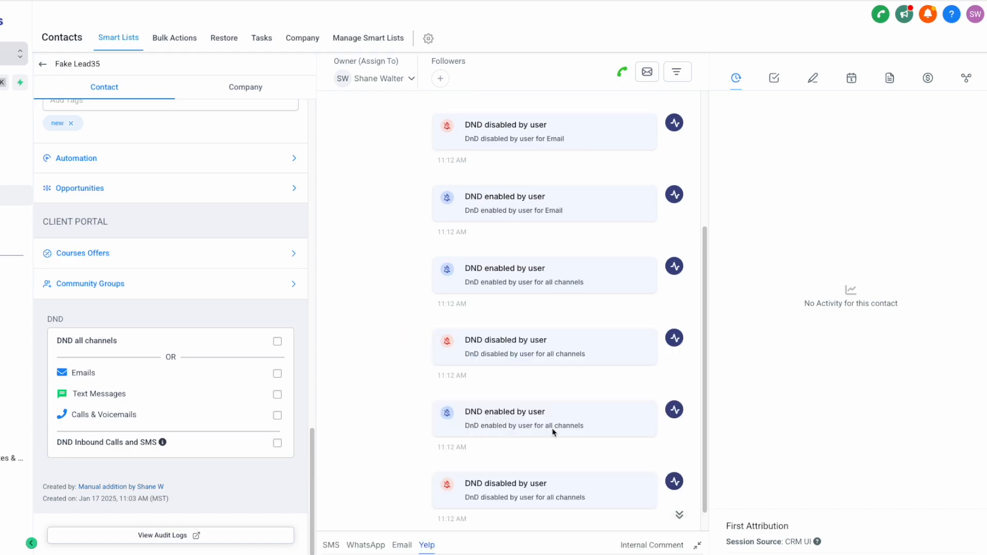
click(425, 543)
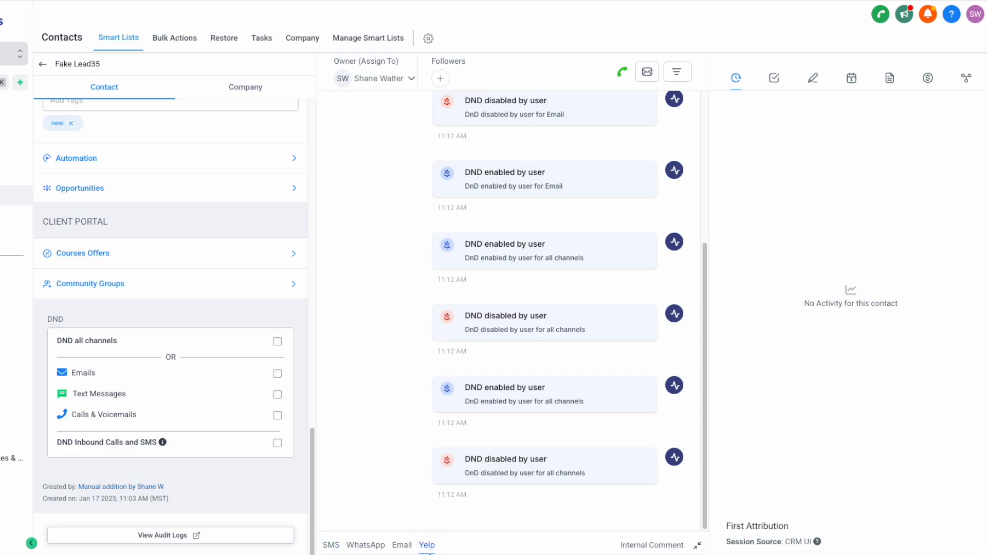
click(335, 547)
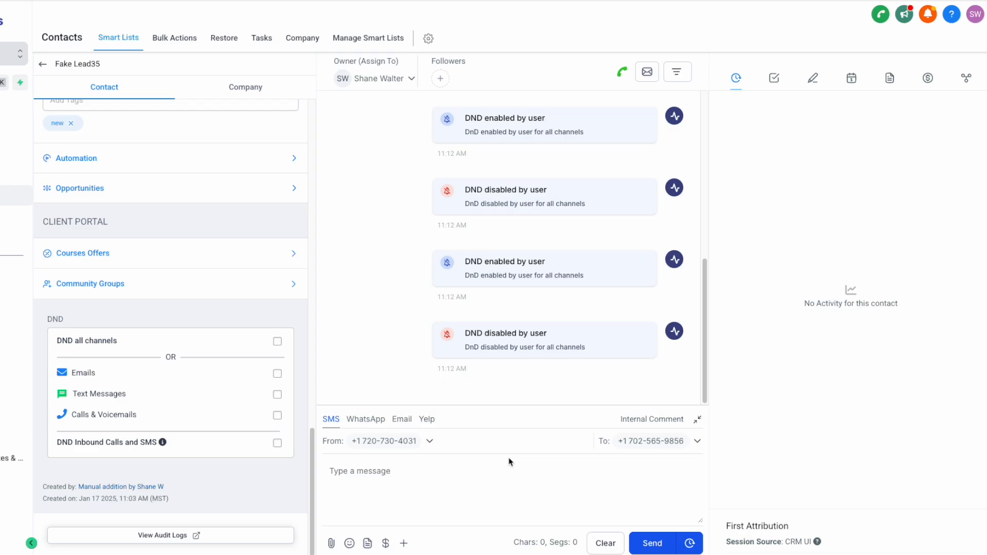
scroll(257, 319, up, 15)
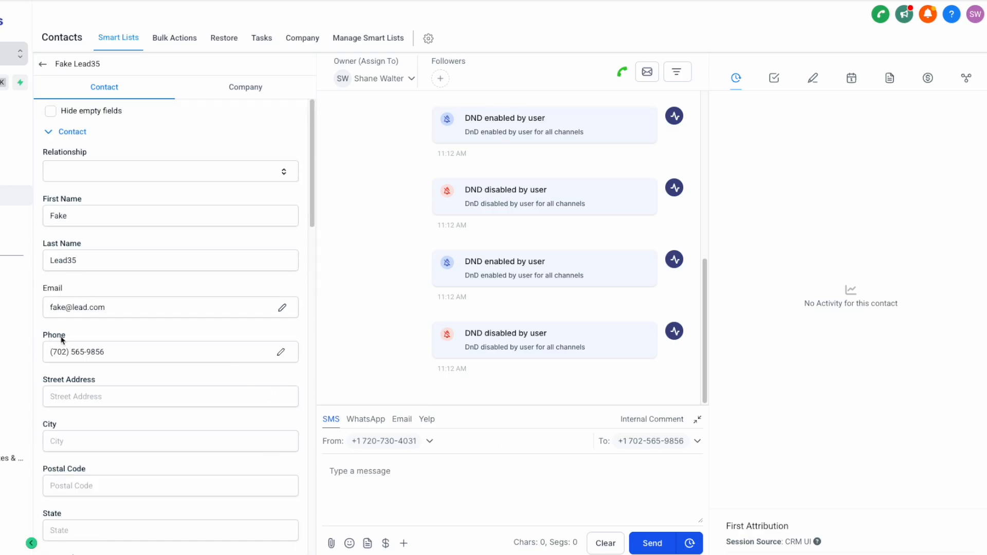
Try adding two extra phone number entries to the contact and switching the primary number, and leave the phone number dialog.
click(281, 353)
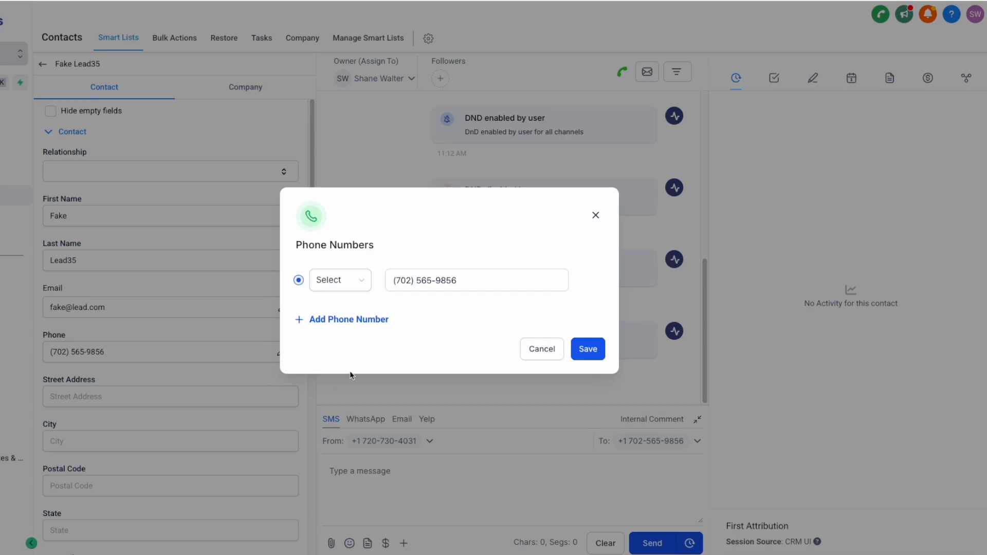
click(349, 320)
click(360, 340)
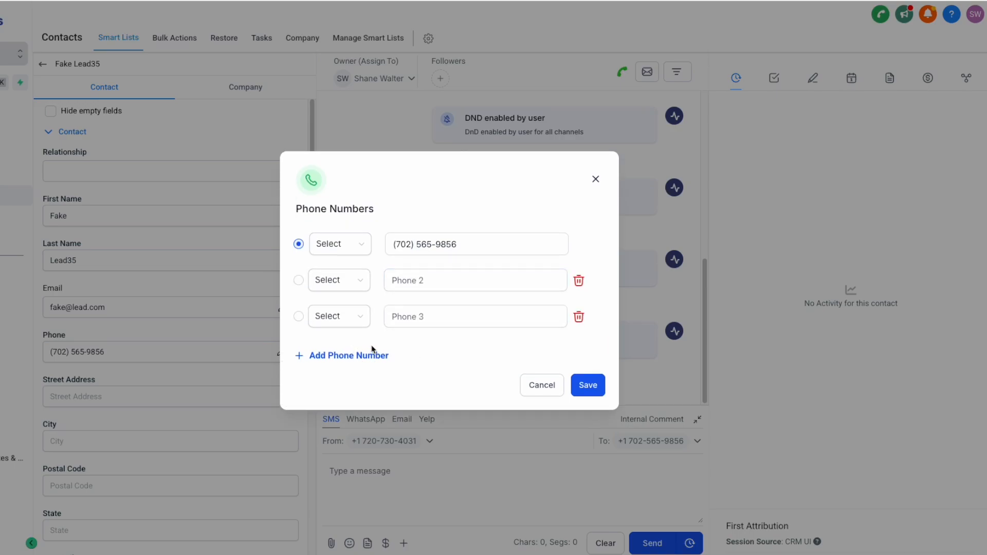
click(298, 281)
click(299, 244)
click(579, 281)
click(581, 299)
click(622, 422)
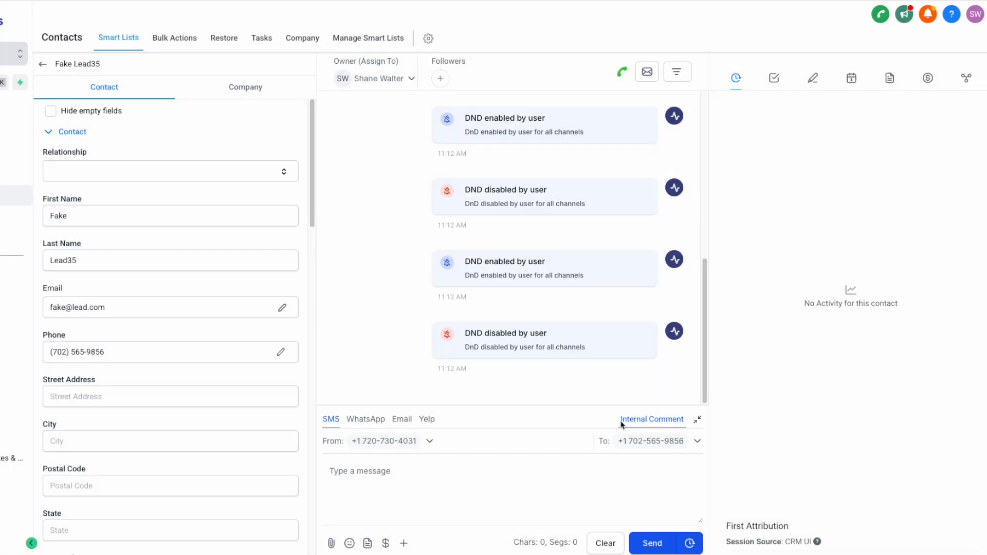
Check the sender and recipient phone number choices for the SMS message.
click(431, 442)
click(694, 450)
click(697, 441)
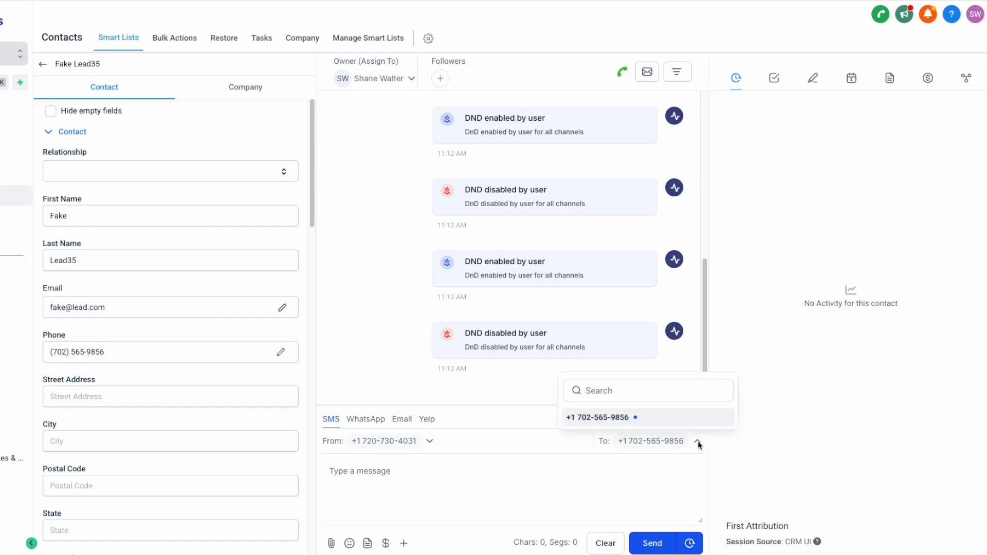
click(676, 481)
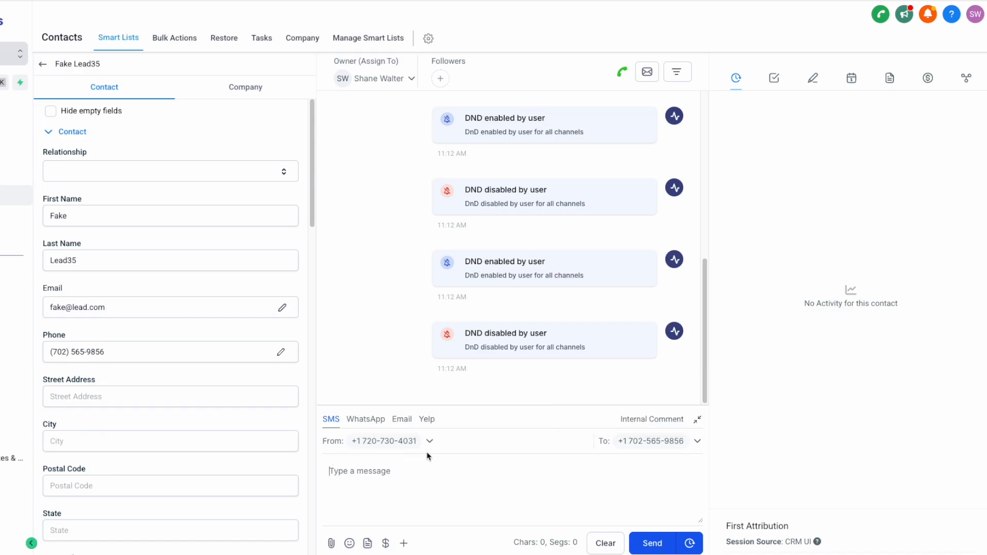
Switch the message composer to Email and clear the sender's email address.
click(402, 420)
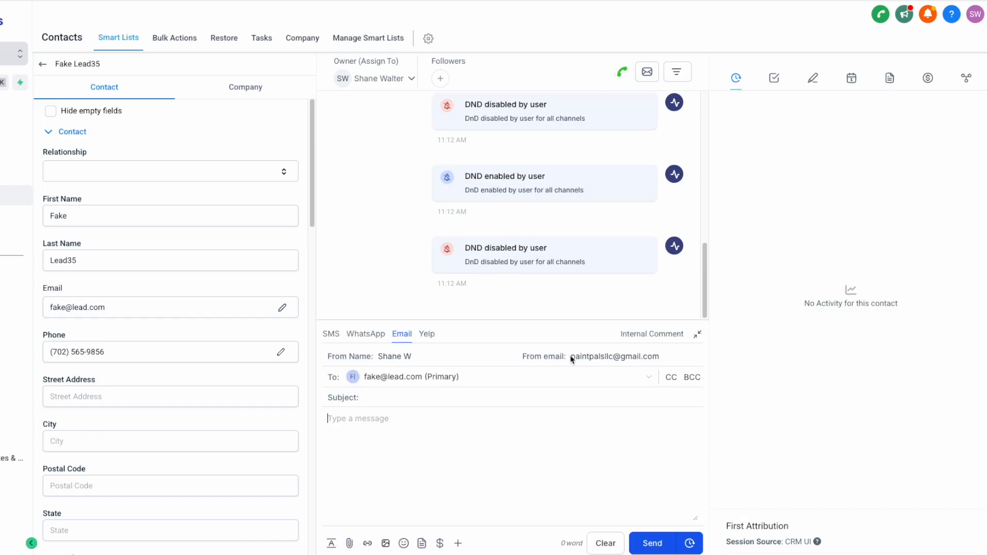
drag(525, 357, 556, 357)
click(589, 356)
drag(663, 357, 564, 357)
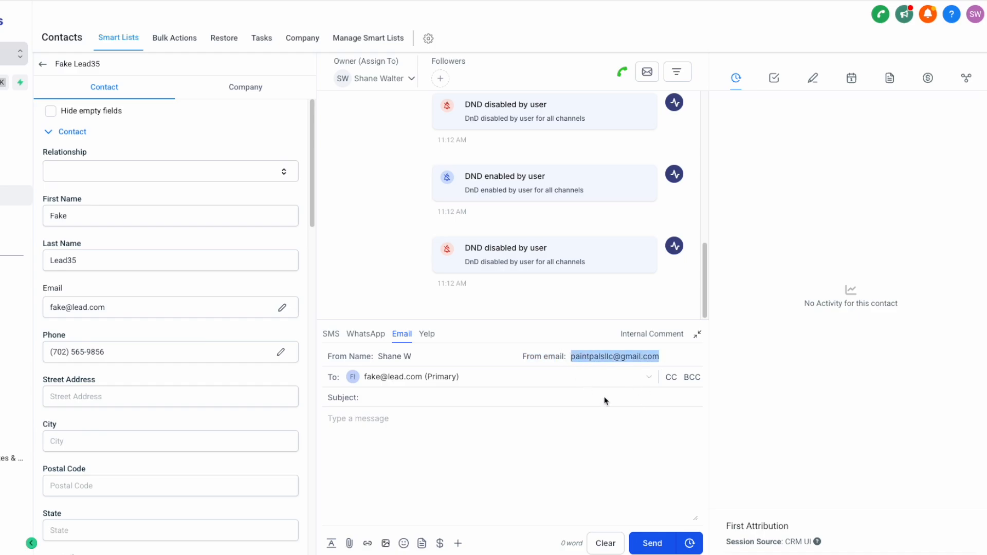
key(BackSpace)
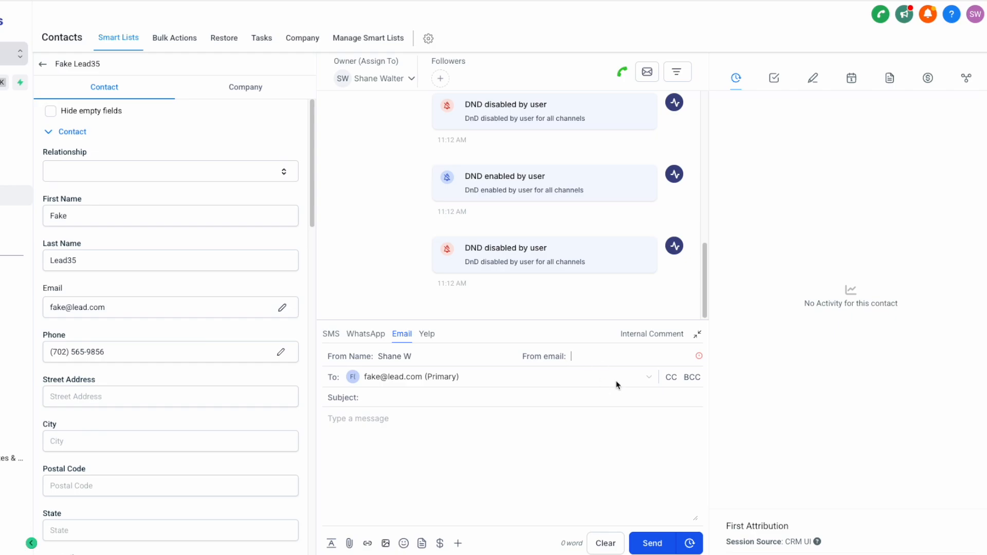
Check the email's recipient, CC and BCC options, and return the message composer to SMS.
click(646, 379)
click(602, 468)
click(671, 377)
click(695, 381)
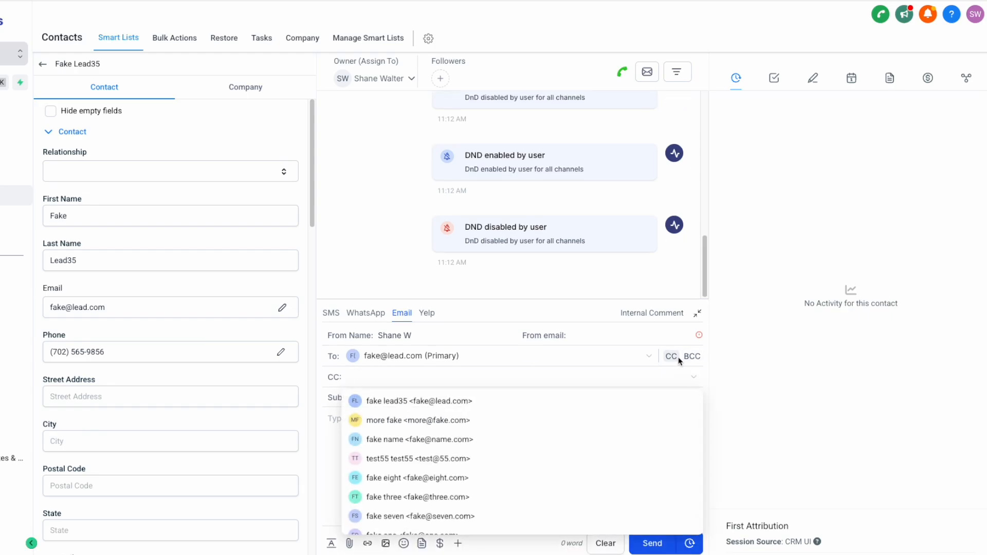
click(544, 291)
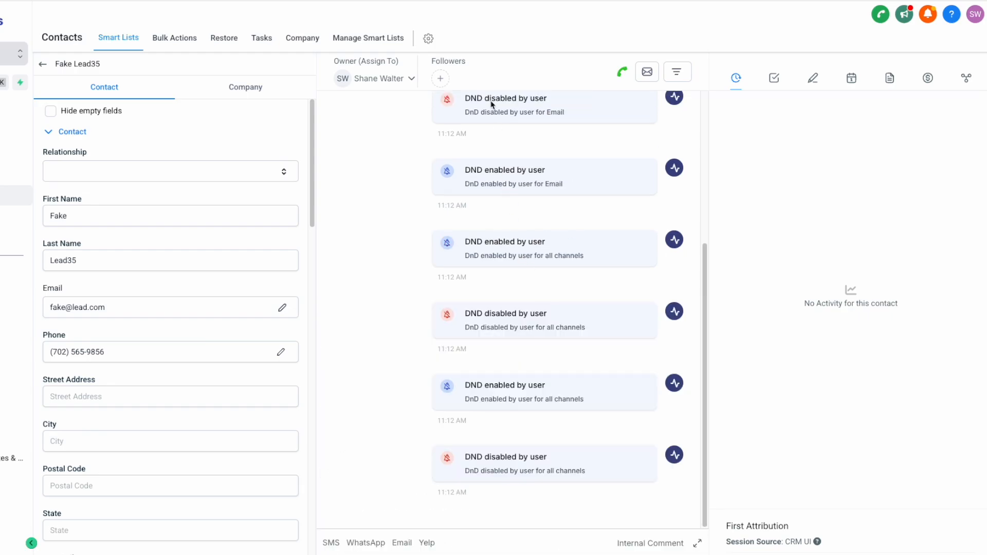
click(331, 544)
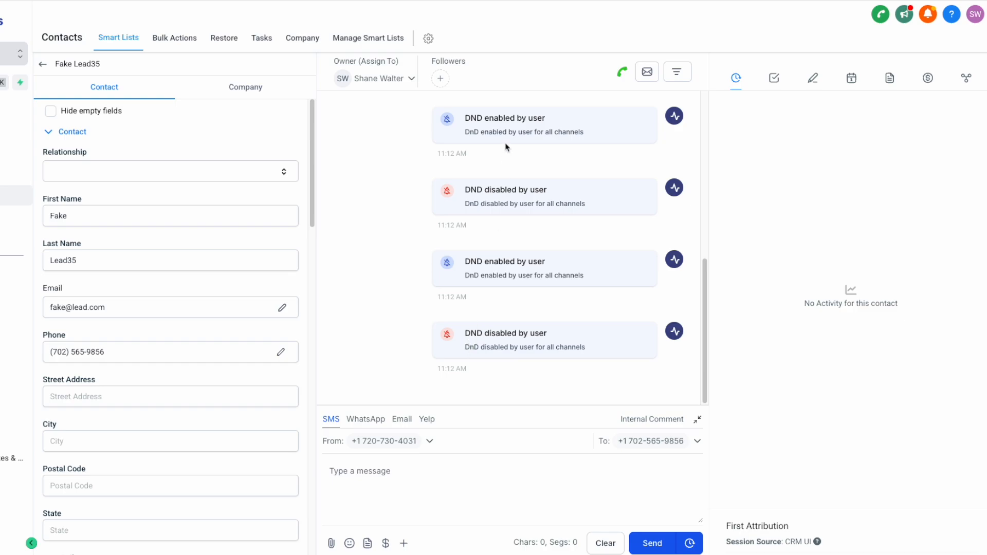
Review the contact's conversation timeline, highlight the activity status text, and view the contact's tasks.
scroll(586, 362, up, 5)
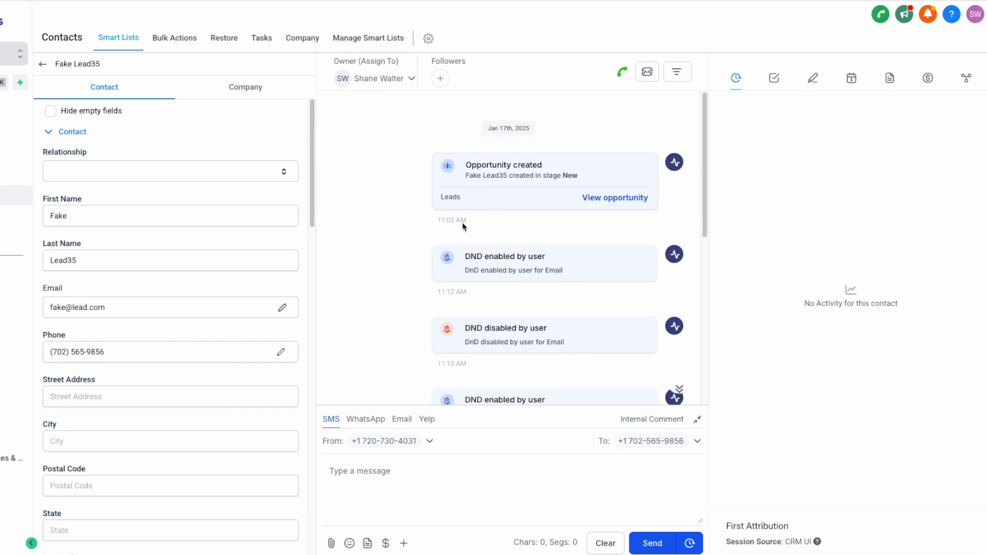
scroll(456, 254, down, 5)
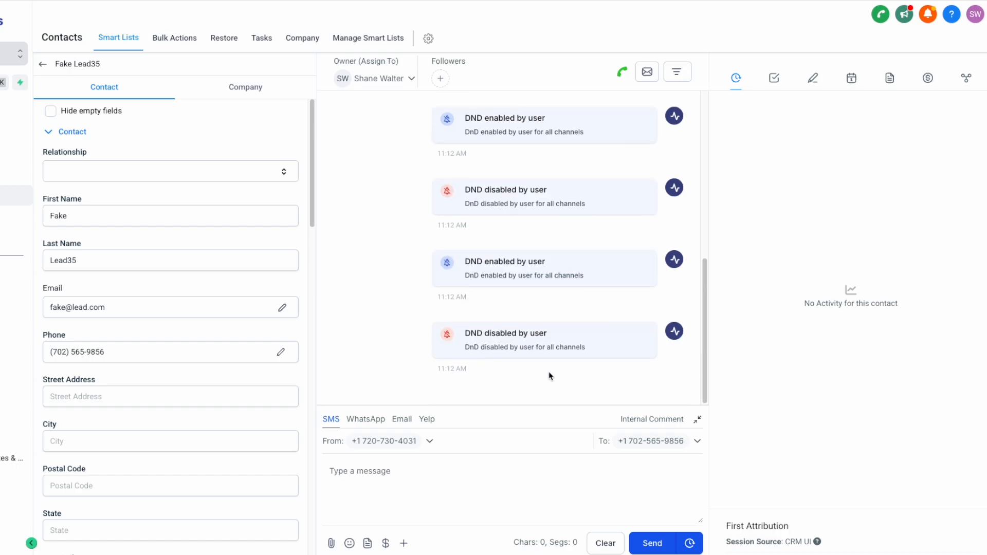
scroll(531, 328, up, 5)
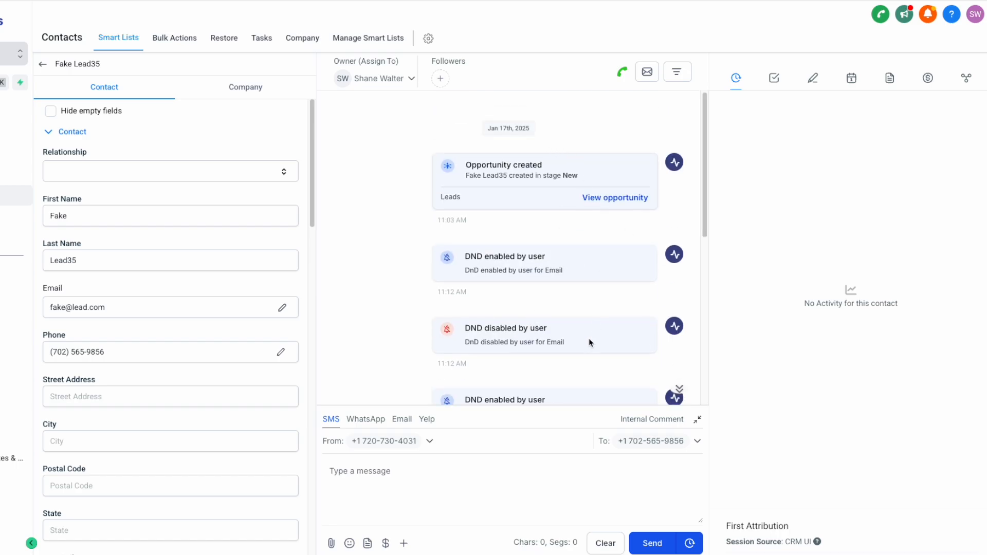
triple_click(810, 312)
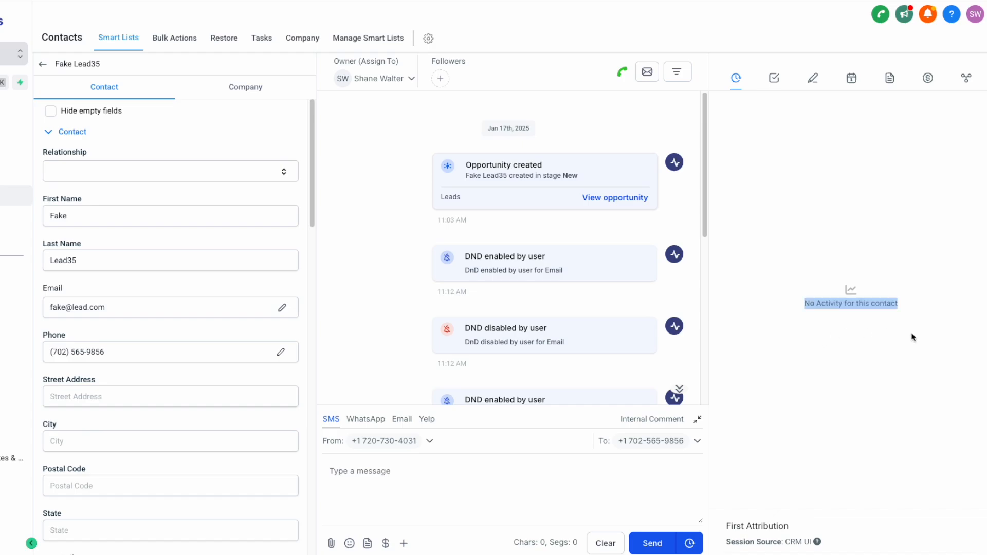
click(880, 303)
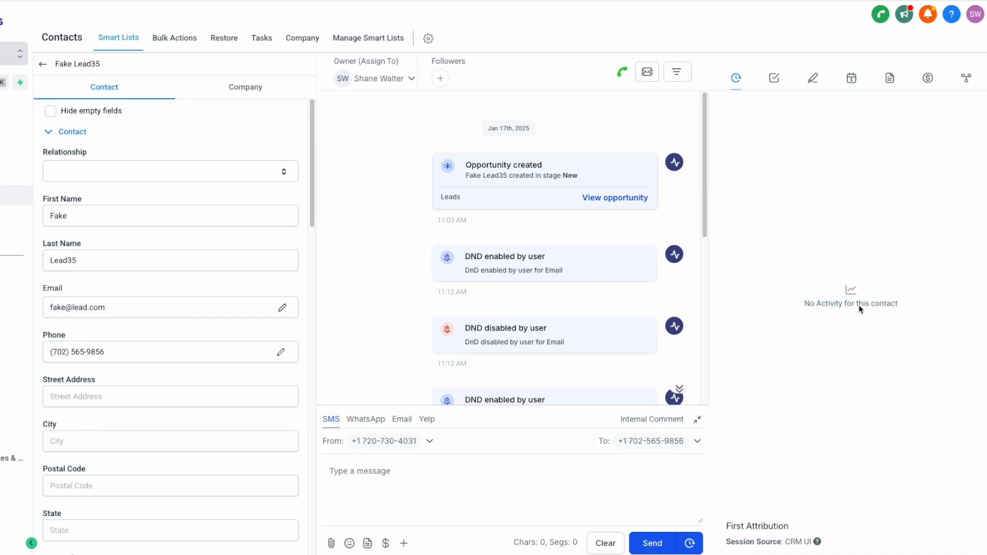
drag(888, 304, 803, 308)
click(805, 308)
click(775, 79)
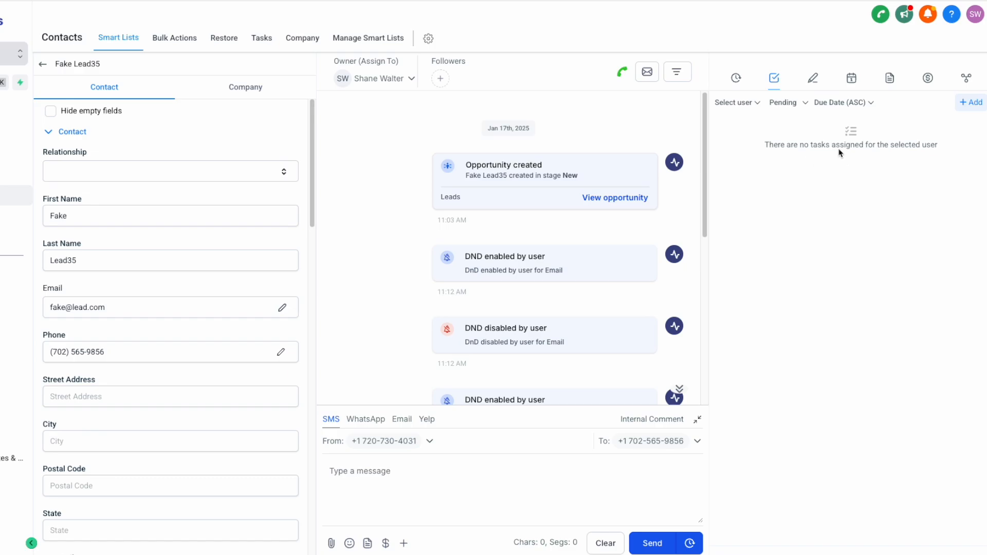
Add a note reading "new note" to the contact and highlight its date and time.
click(813, 78)
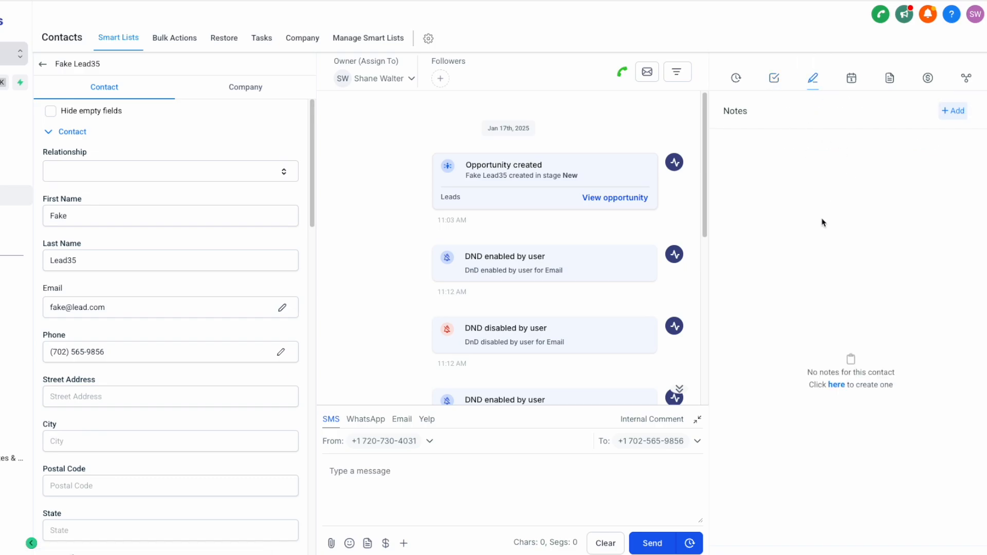
click(956, 111)
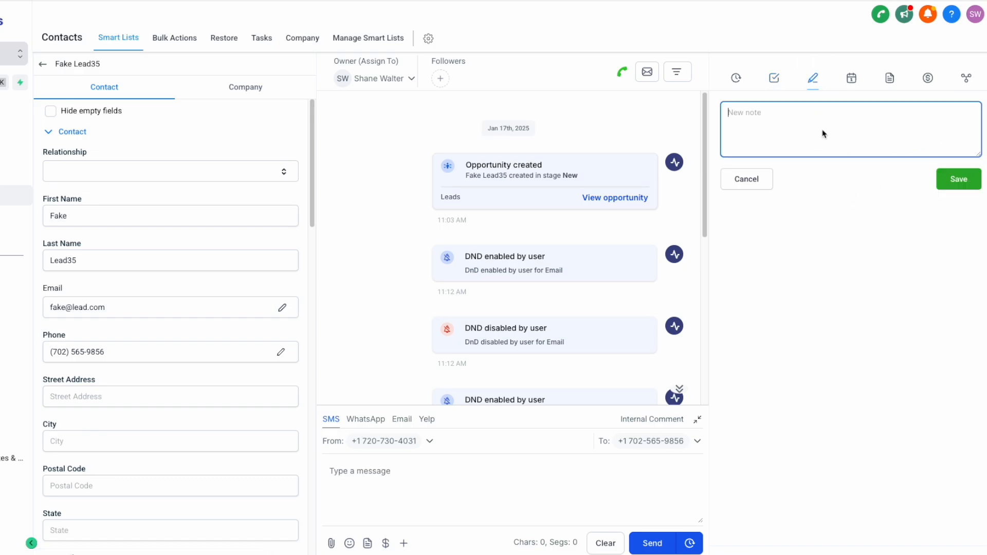
text(new note)
click(958, 179)
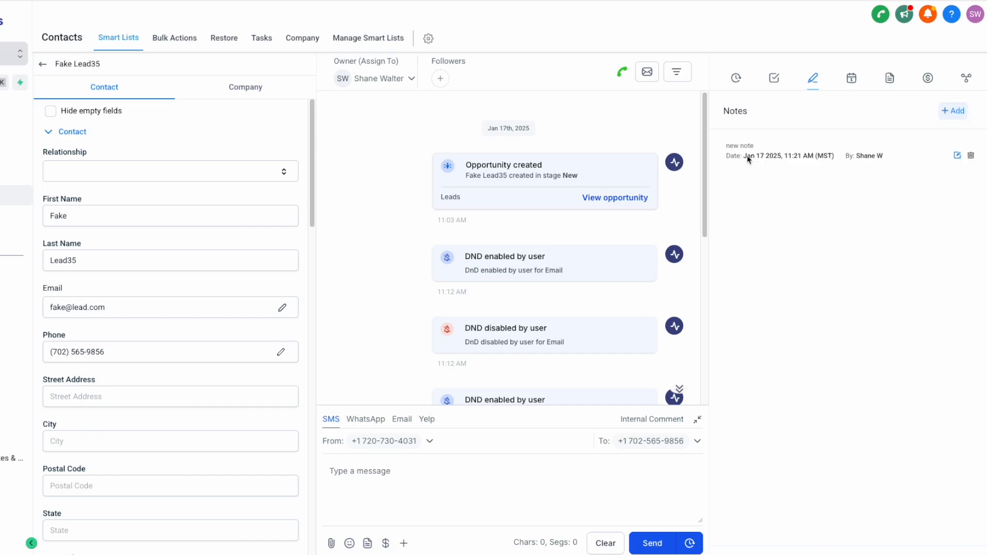
drag(838, 156, 761, 157)
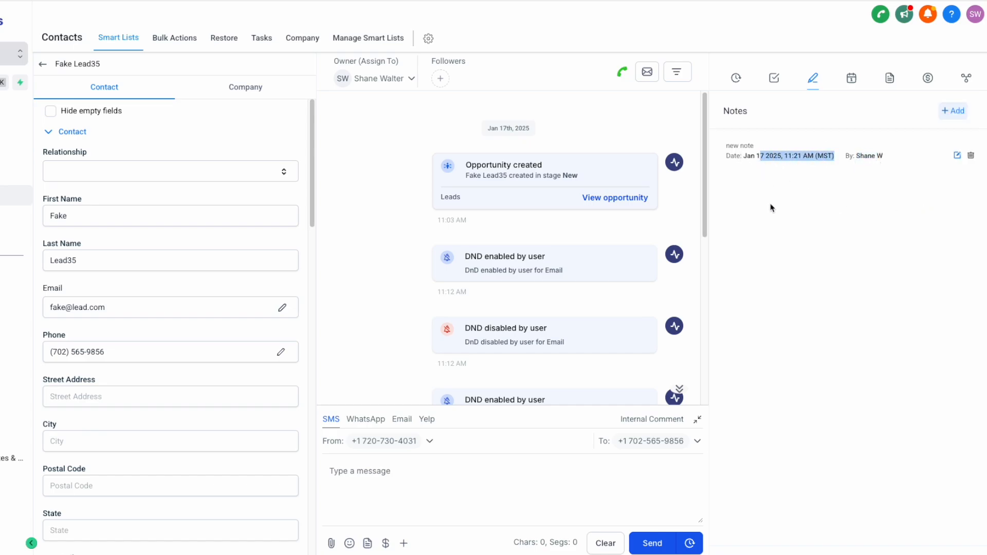
Enlarge the contact's Description text area to make room for longer text.
scroll(131, 370, down, 10)
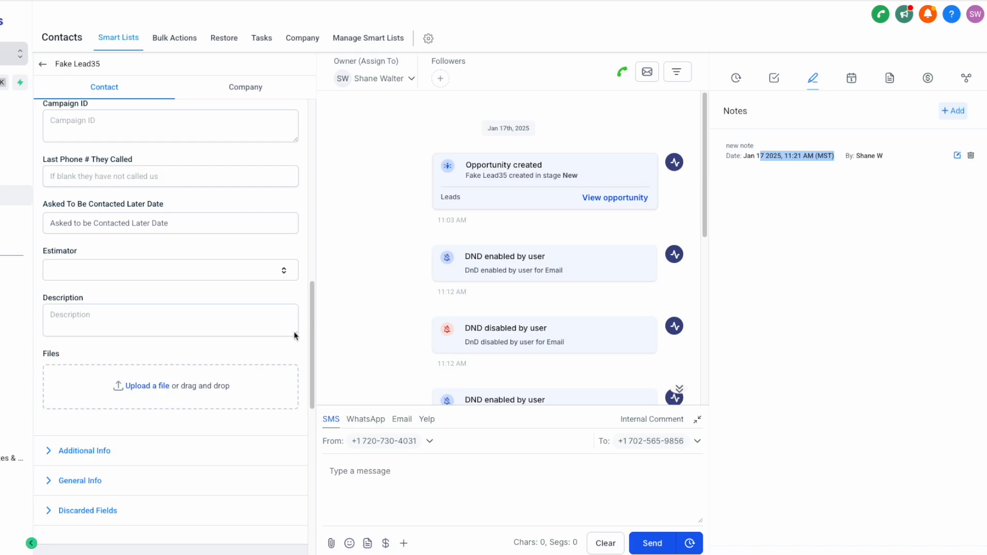
click(186, 325)
click(171, 362)
drag(295, 336, 296, 527)
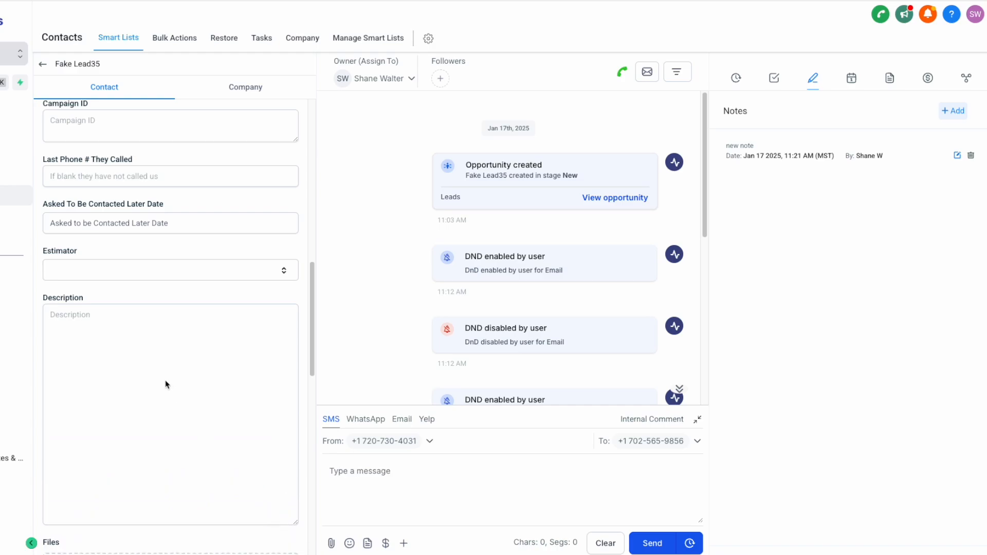
View the contact's appointments and documents.
click(853, 82)
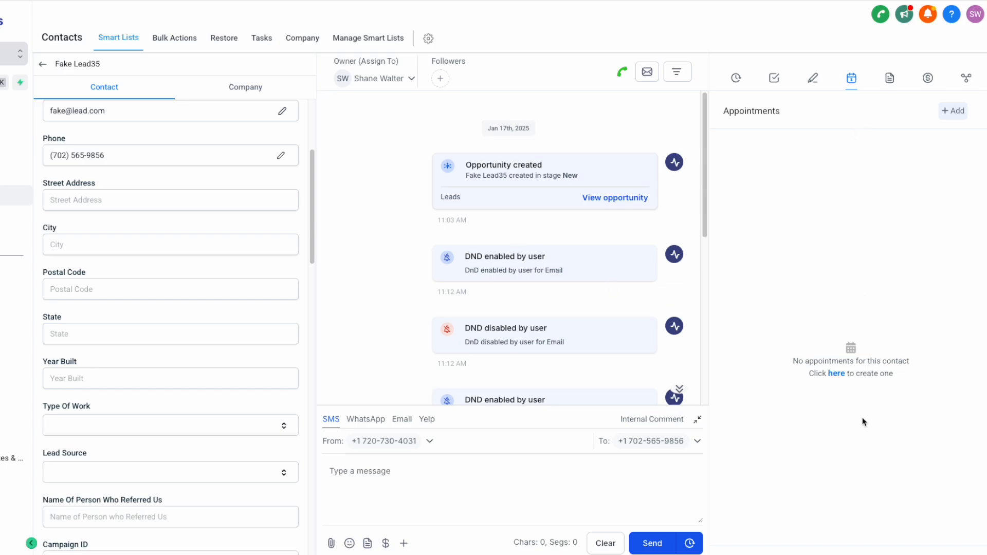
click(890, 78)
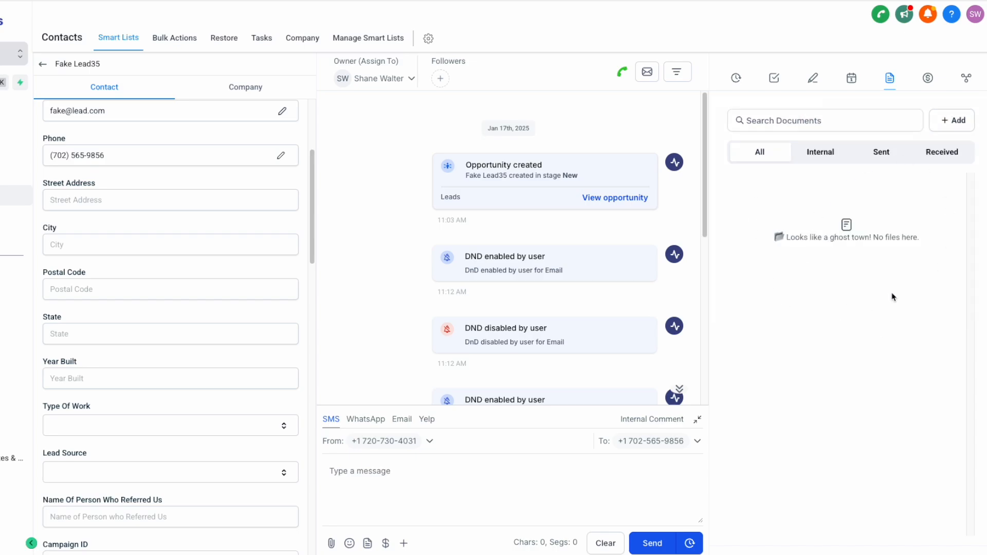
scroll(633, 303, down, 5)
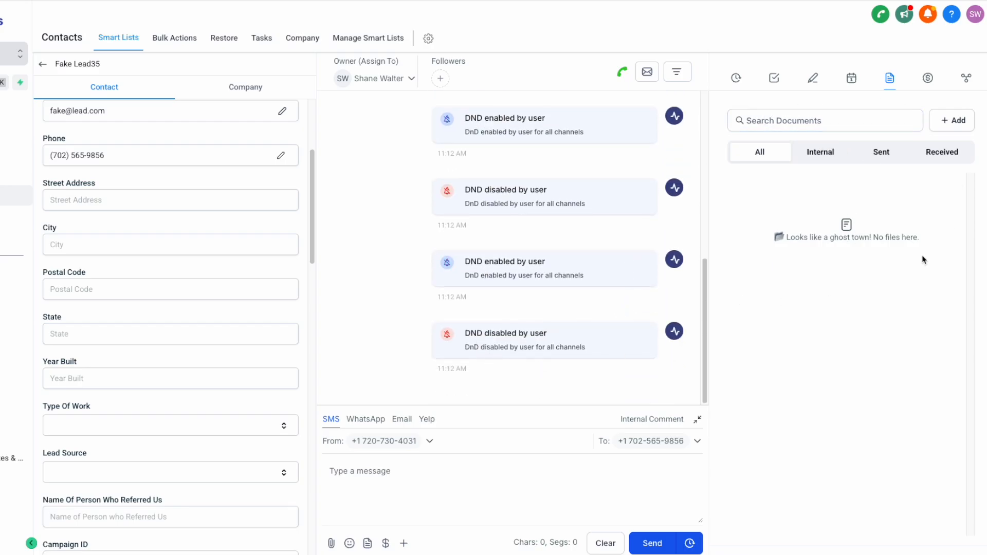
Review the contact's transactions, subscriptions, invoices and available payment actions, and view its related objects.
click(928, 78)
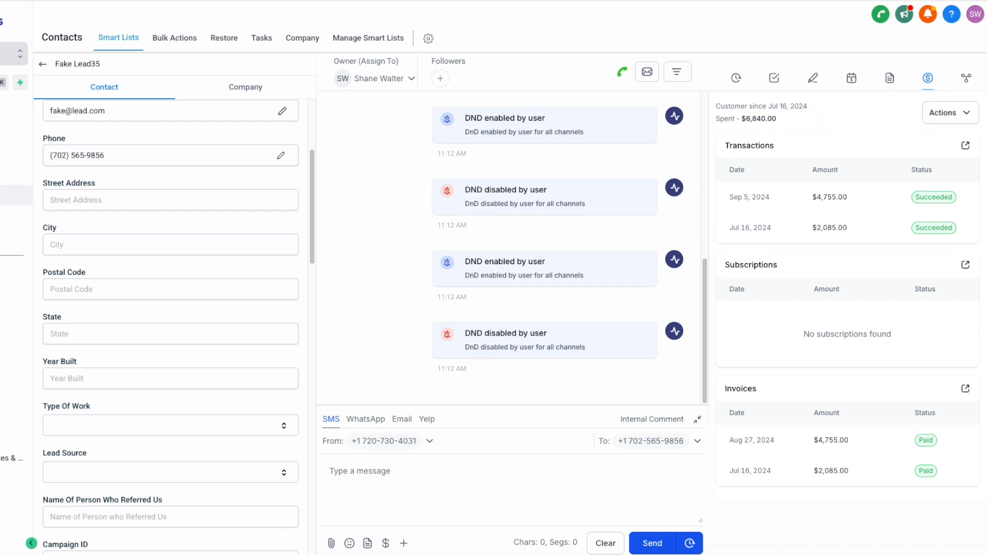
click(970, 391)
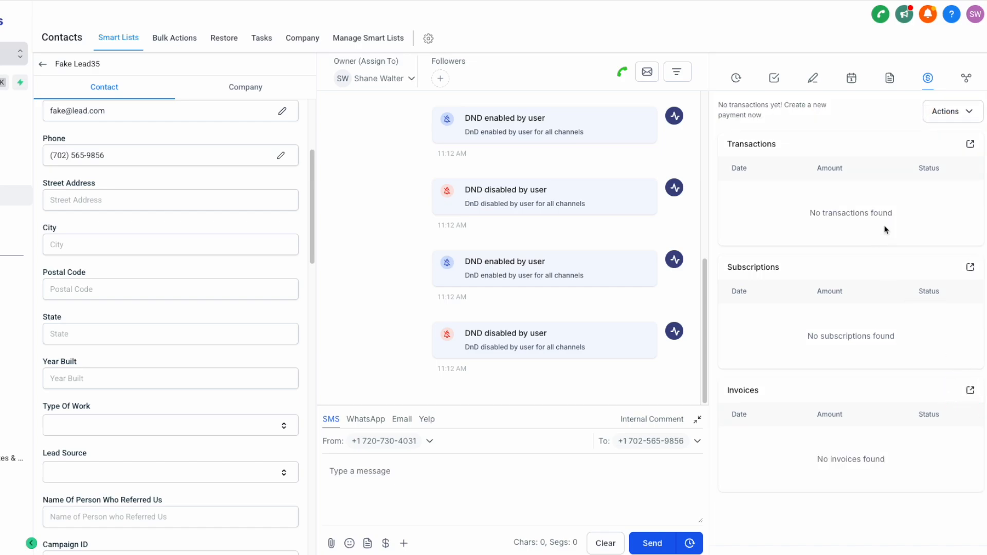
click(973, 111)
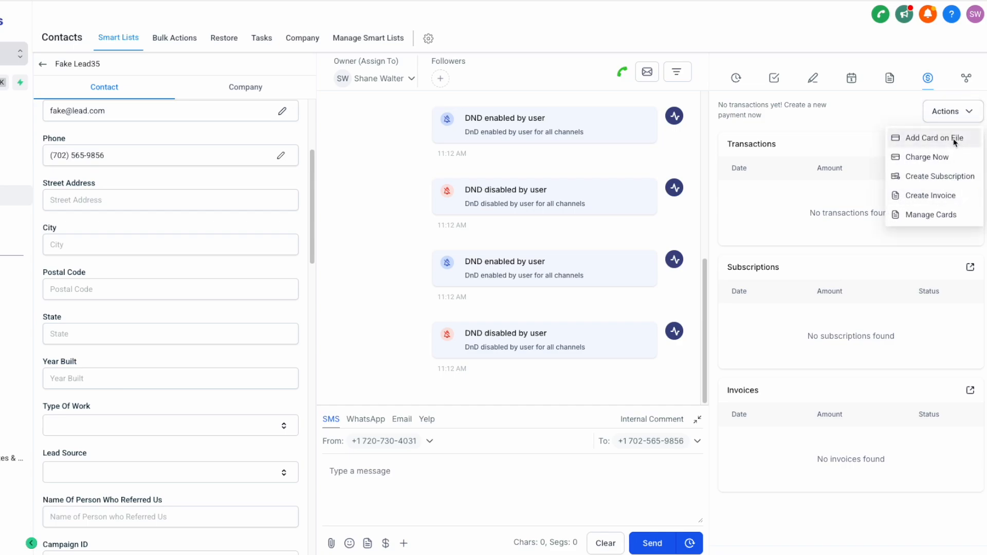
click(967, 77)
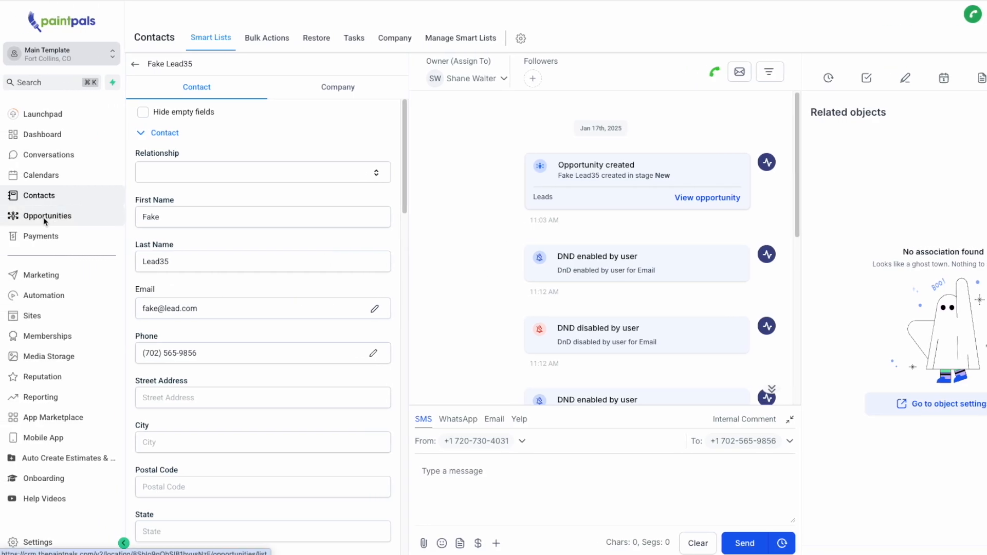
Open Opportunities and switch the board from Jobs to the Leads pipeline.
click(44, 217)
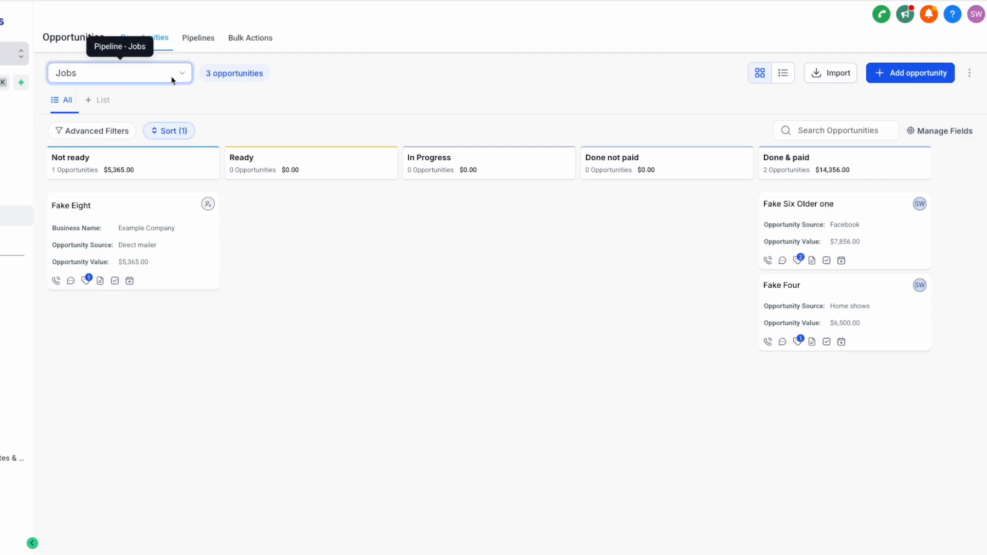
click(119, 72)
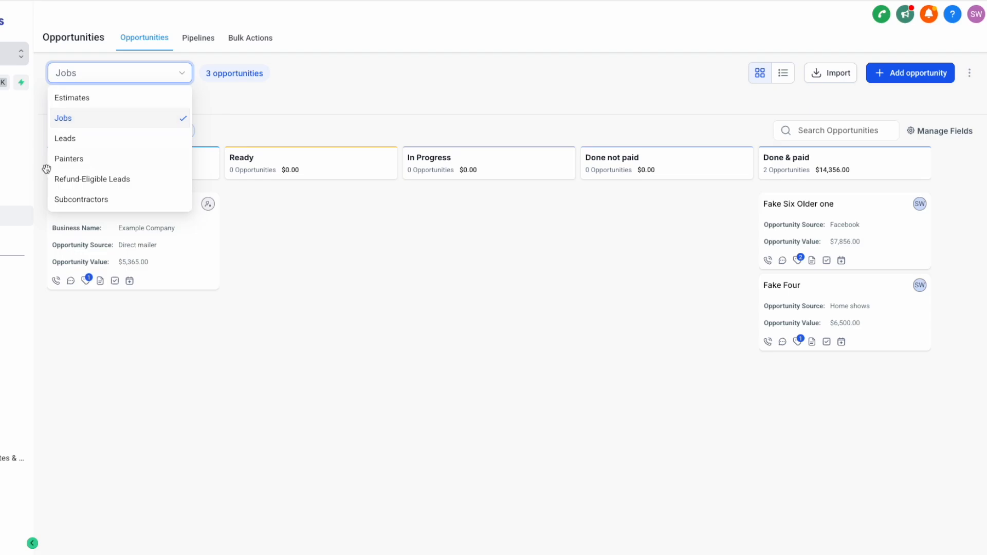
click(62, 145)
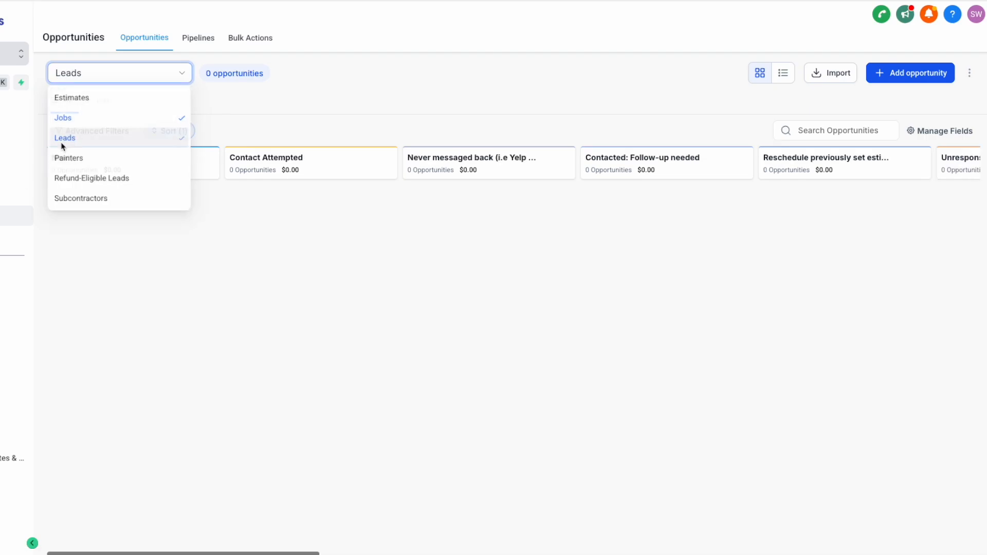
Switch the opportunities board through the Estimates and Jobs pipelines and return it to Leads.
click(82, 98)
click(119, 76)
click(92, 116)
click(109, 79)
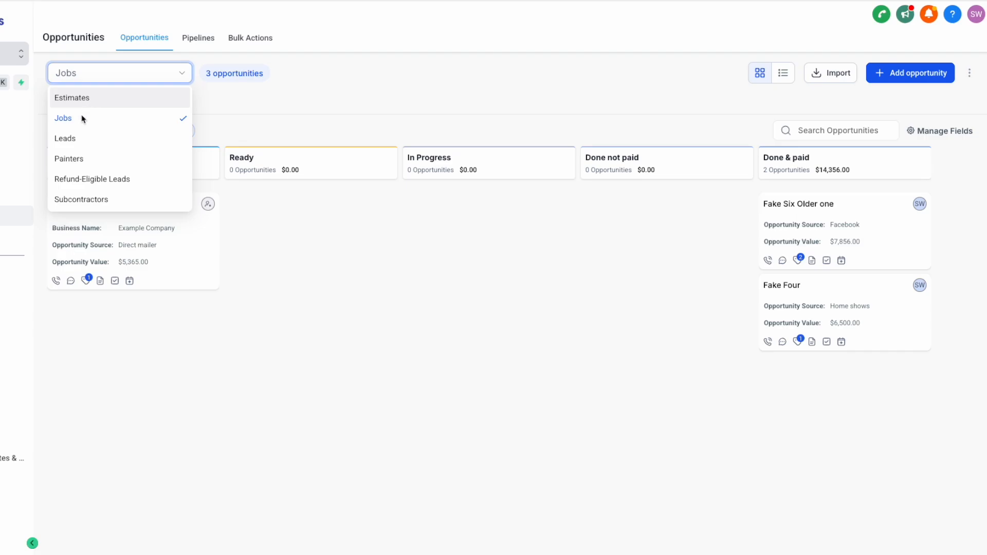
click(66, 139)
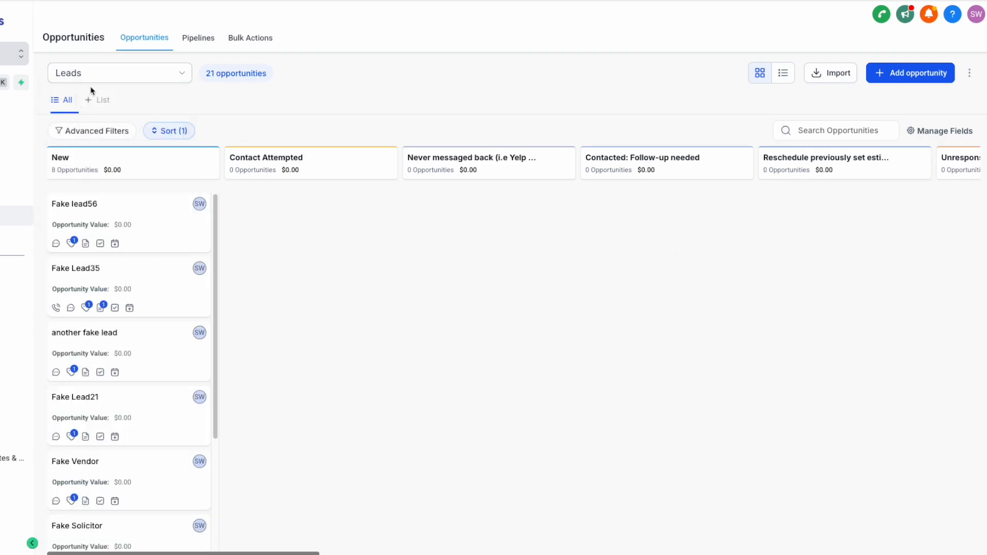
Search the Leads opportunities for "daf" and clear the search.
click(876, 130)
text(daf)
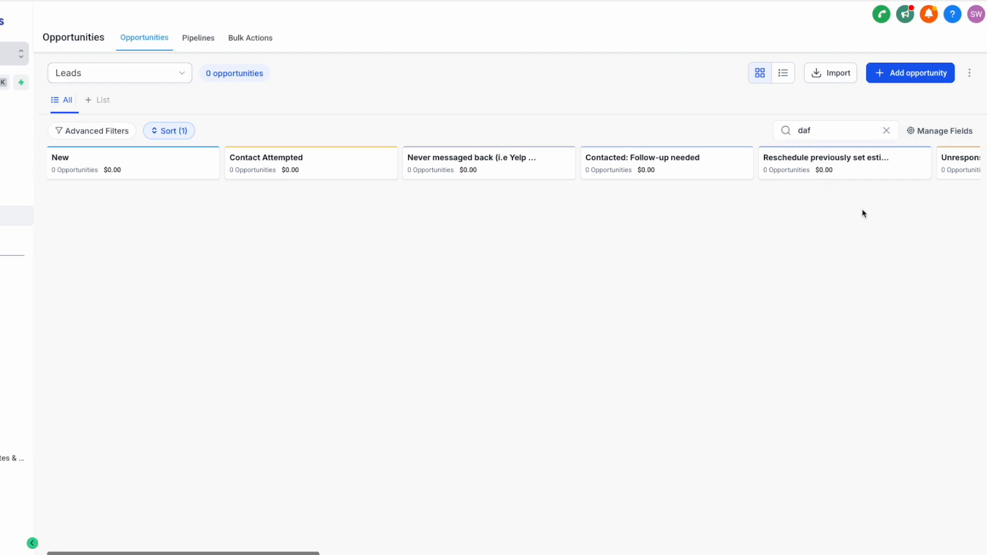
click(886, 131)
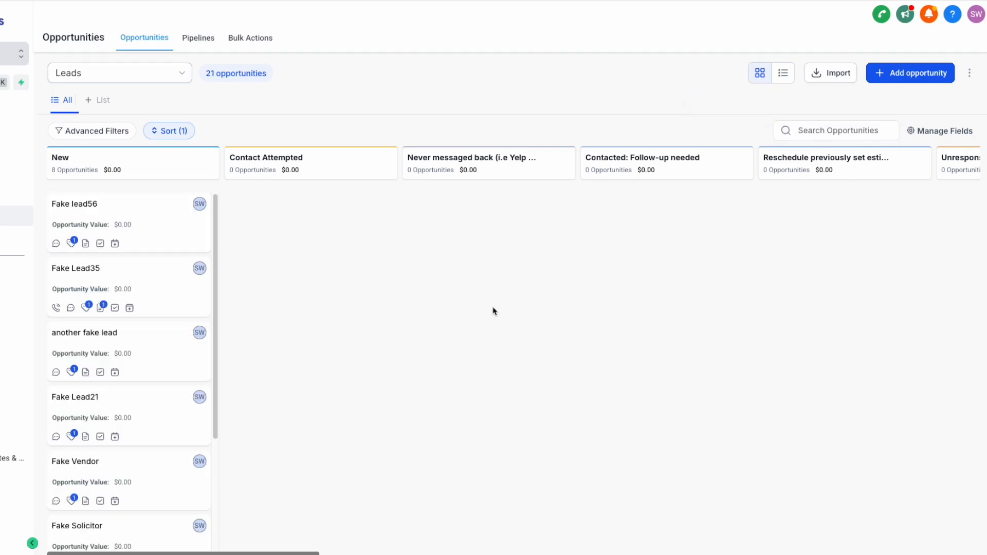
Filter the Leads board to opportunities whose owner is Unassigned.
click(96, 133)
click(869, 83)
click(793, 138)
click(962, 539)
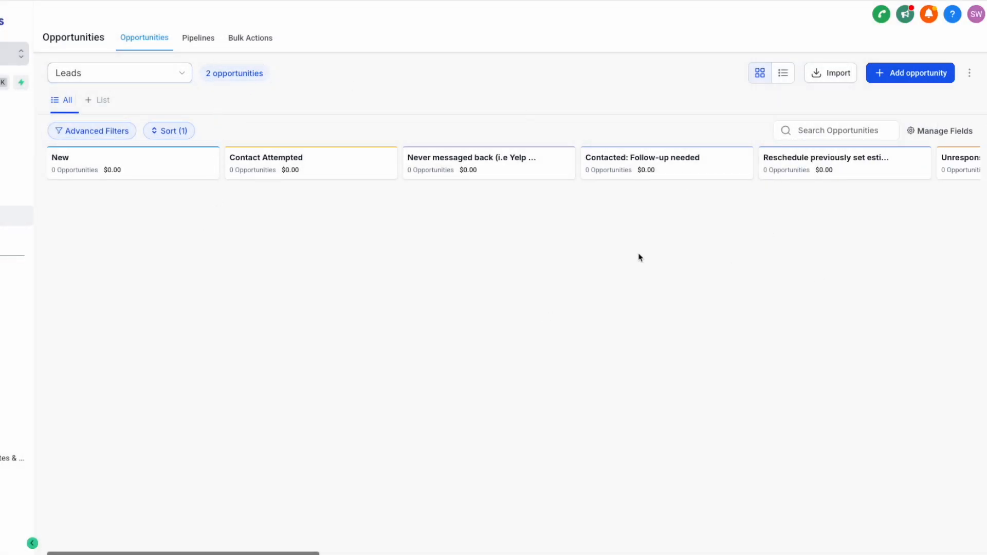
Remove the Unassigned owner filter from the Leads board.
click(91, 134)
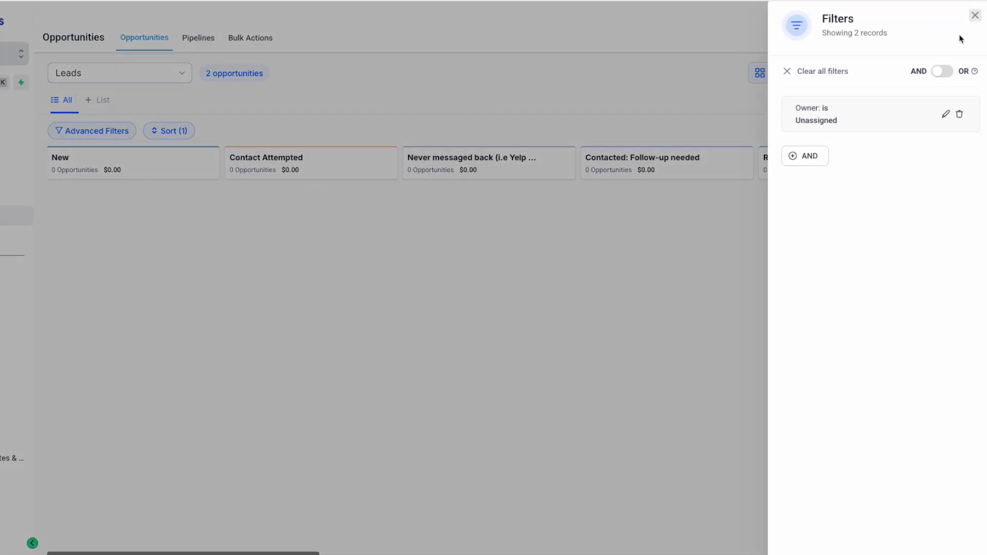
click(959, 114)
click(281, 72)
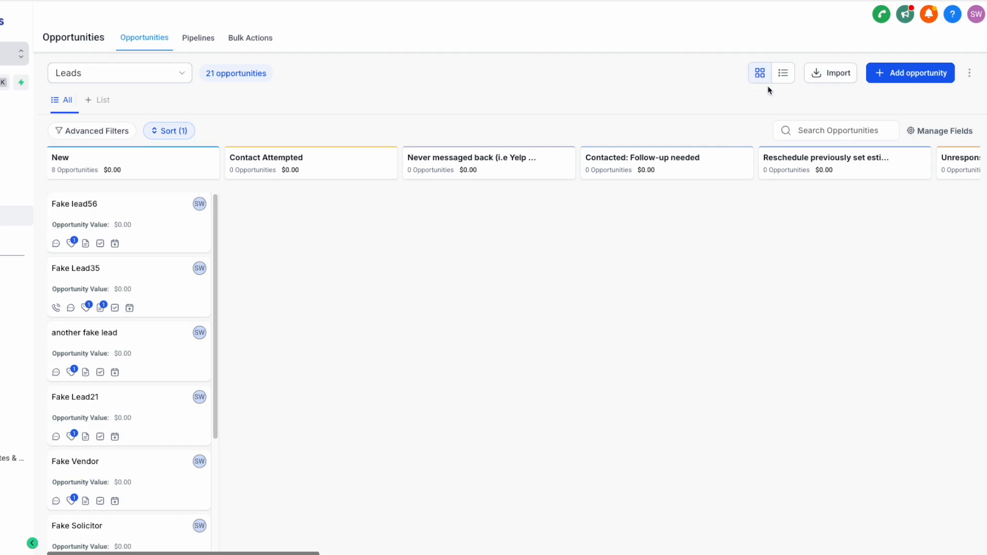
Compare the list and board views of the Leads pipeline and look through the fields available for sorting.
click(783, 75)
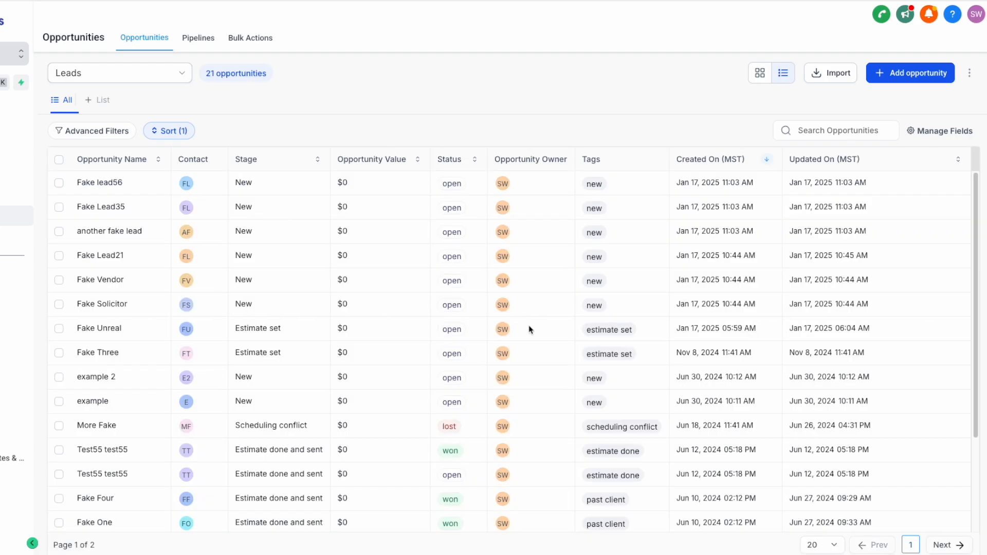
click(760, 73)
click(169, 131)
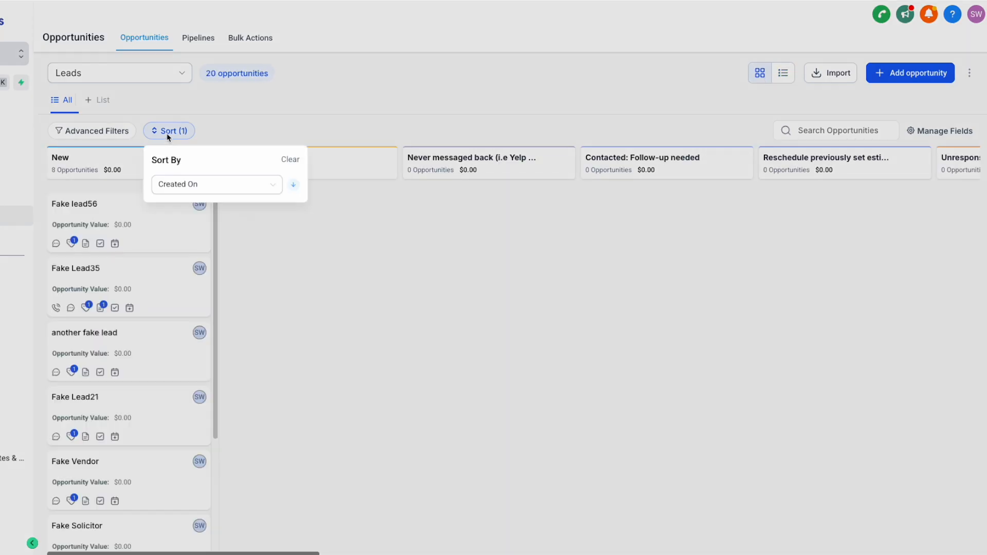
click(238, 184)
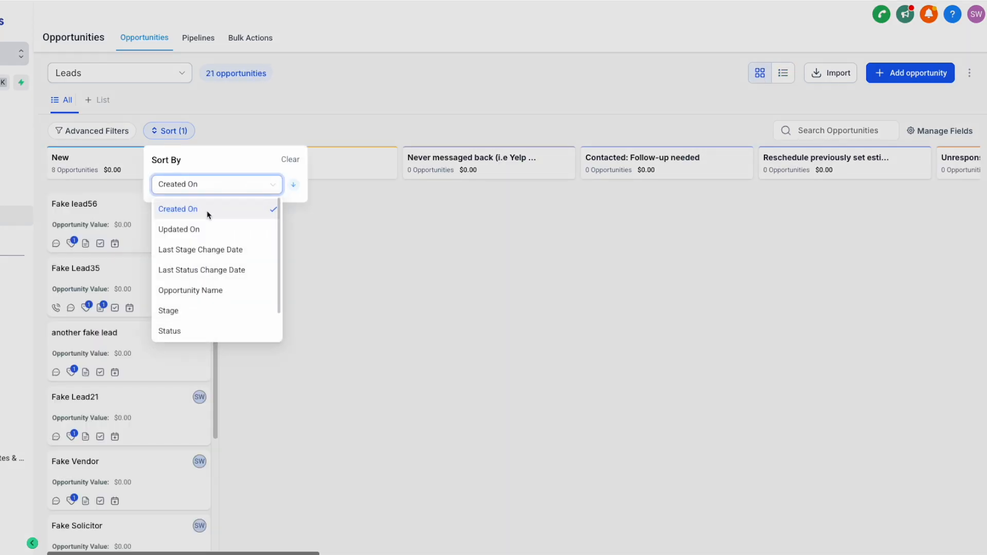
scroll(199, 308, down, 1)
scroll(227, 249, up, 1)
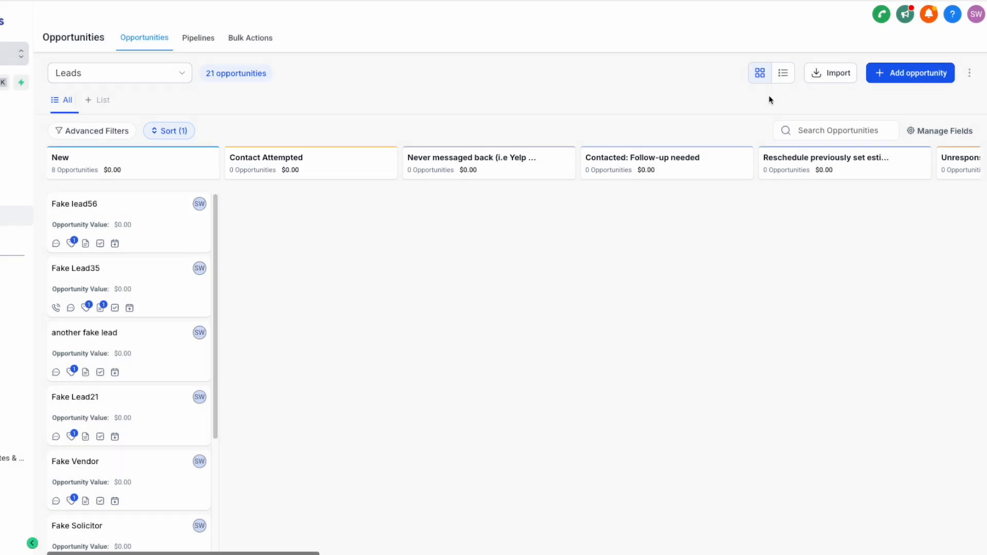
click(782, 73)
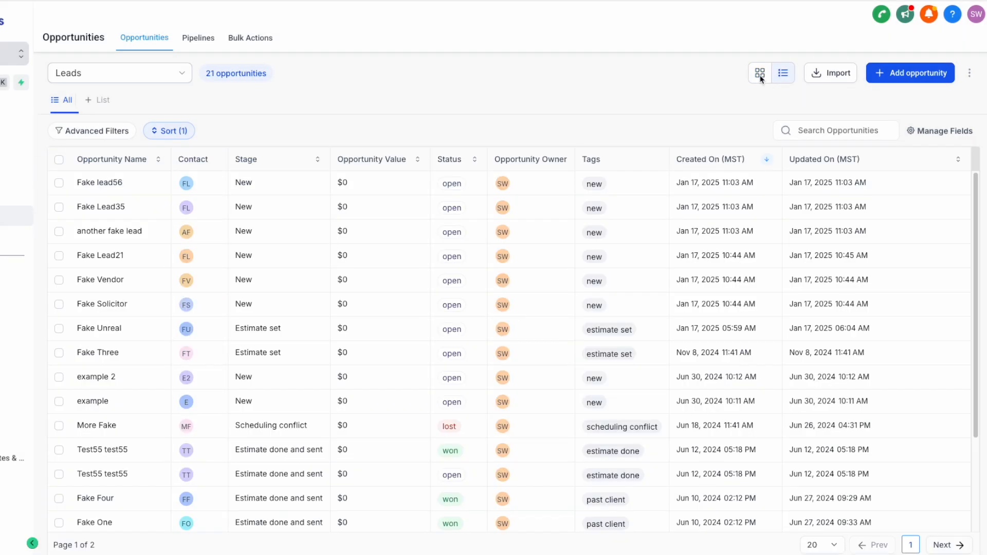
click(760, 75)
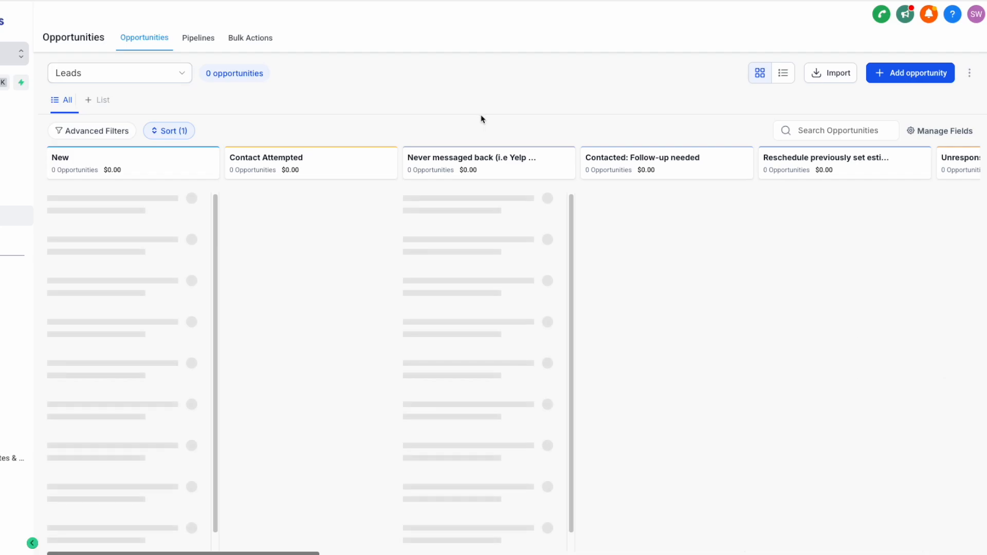
Clear the Created On sort from the Leads board.
click(169, 131)
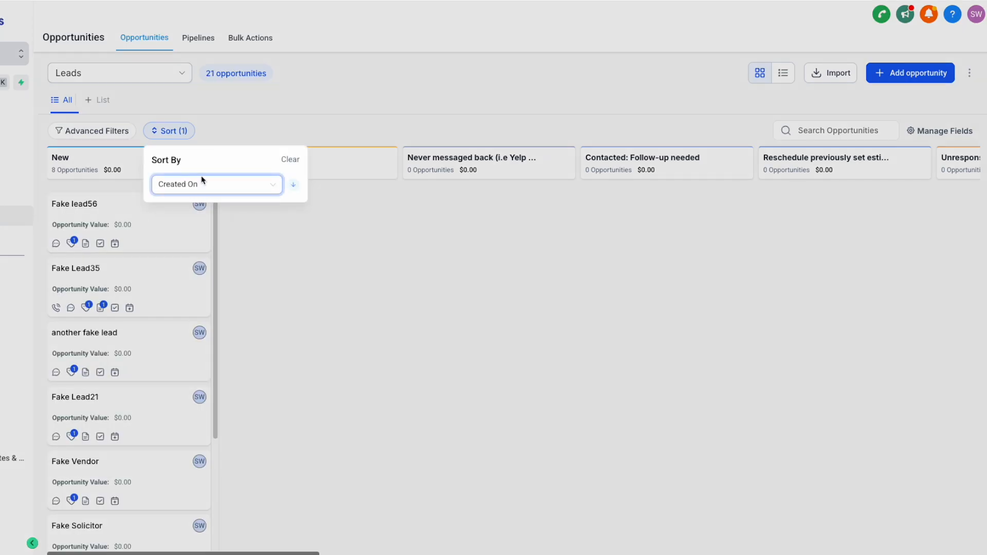
click(290, 159)
click(403, 174)
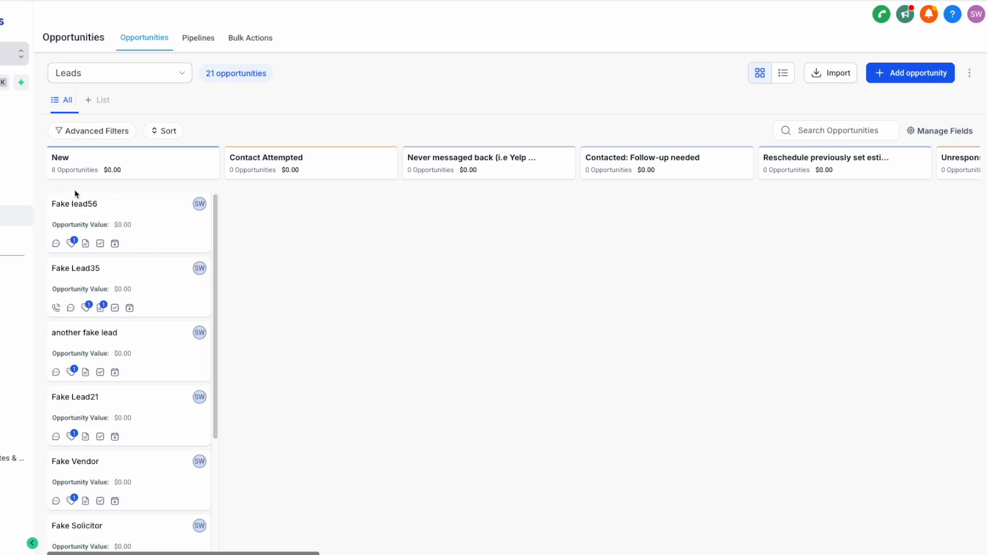
Add Estimate done date to the opportunity cards, move Lost Reason directly below Opportunity Owner, and apply the card changes.
click(916, 132)
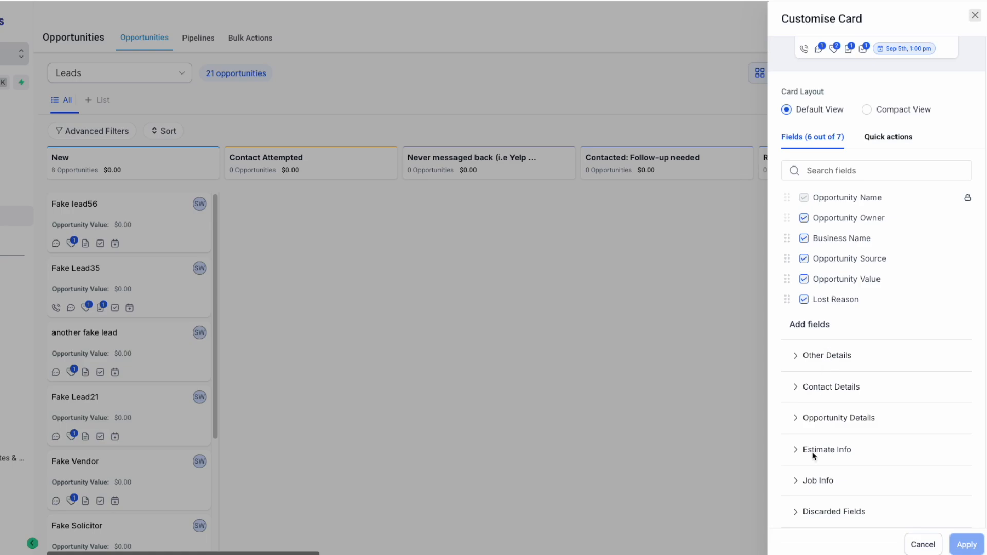
click(821, 449)
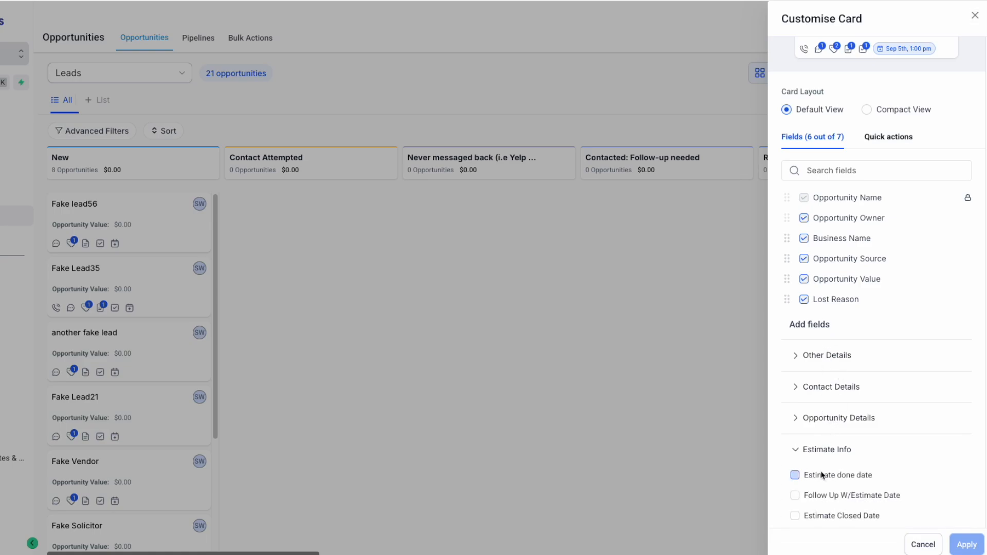
click(822, 474)
drag(786, 317, 876, 263)
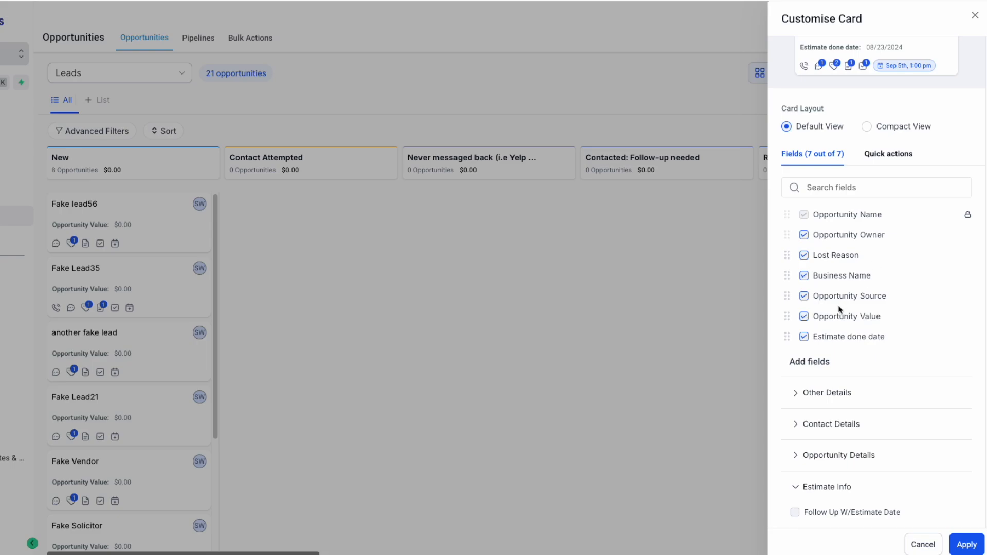
scroll(839, 309, up, 2)
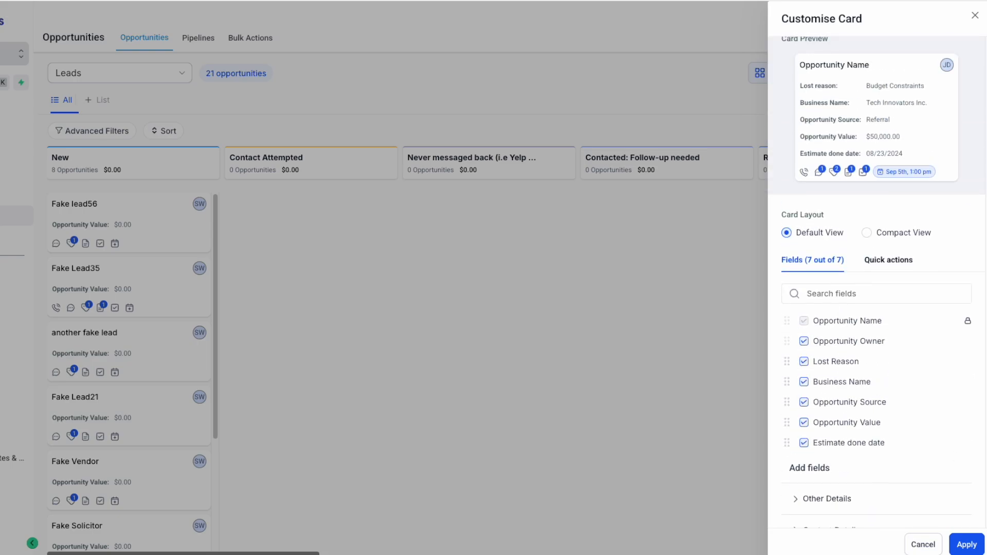
click(966, 545)
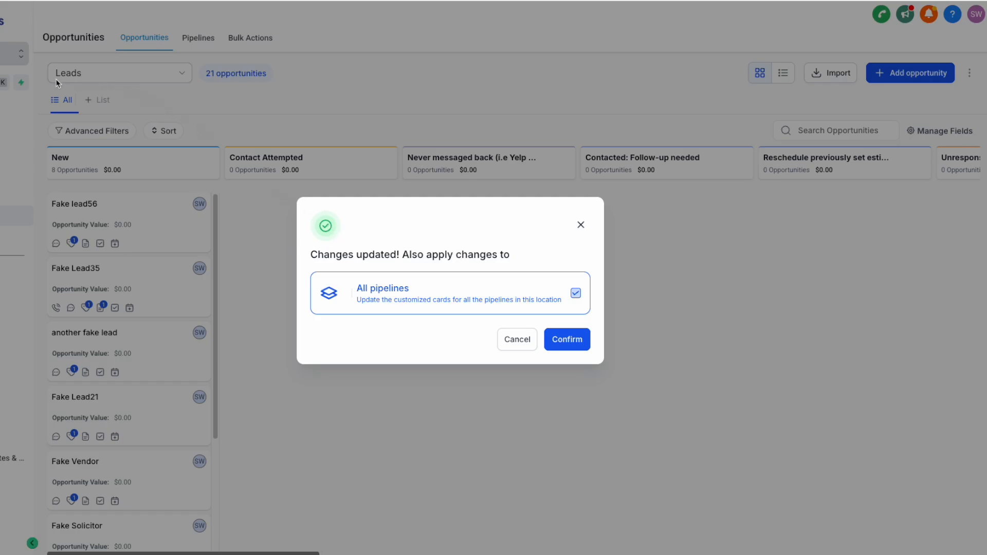
click(576, 293)
click(560, 350)
Add the Job Info field Gross Profit to the opportunities list view, place it after Contact, and apply the change to all pipelines.
click(783, 73)
click(918, 131)
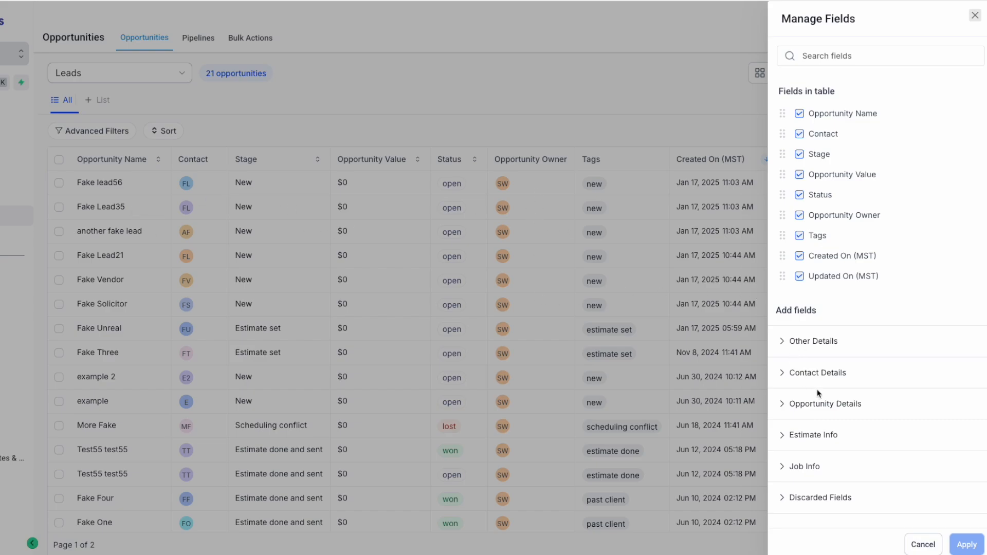
click(790, 468)
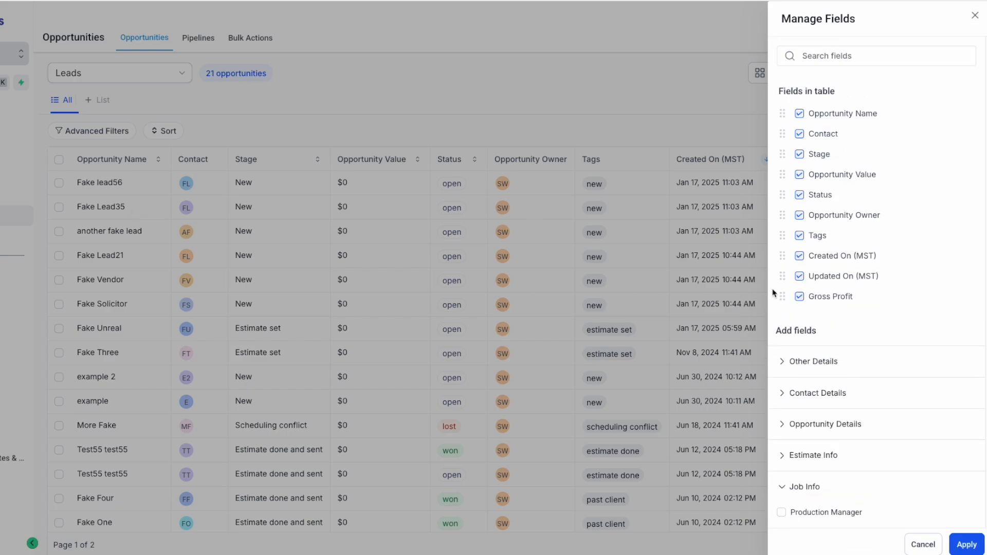
drag(782, 296, 781, 257)
drag(776, 146, 777, 153)
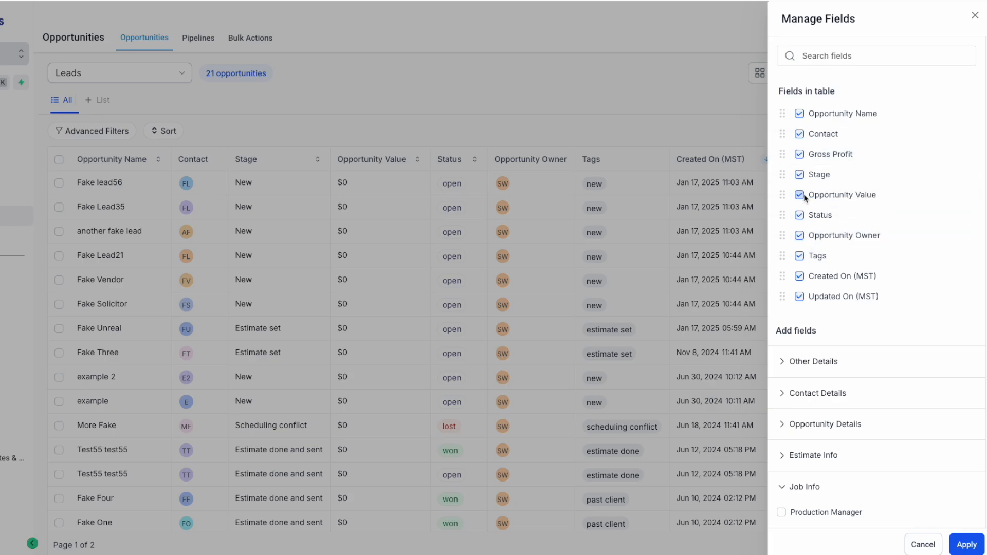
click(966, 544)
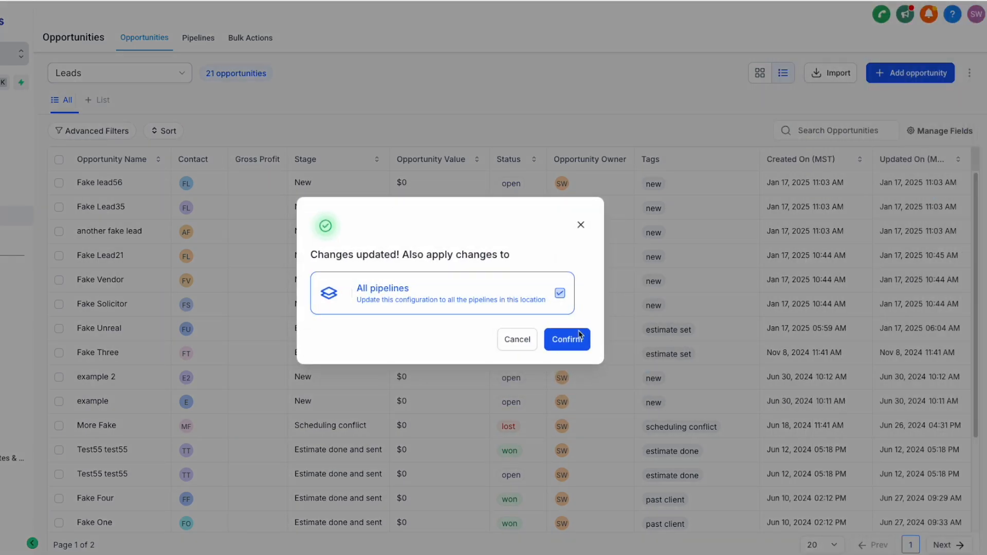
click(567, 340)
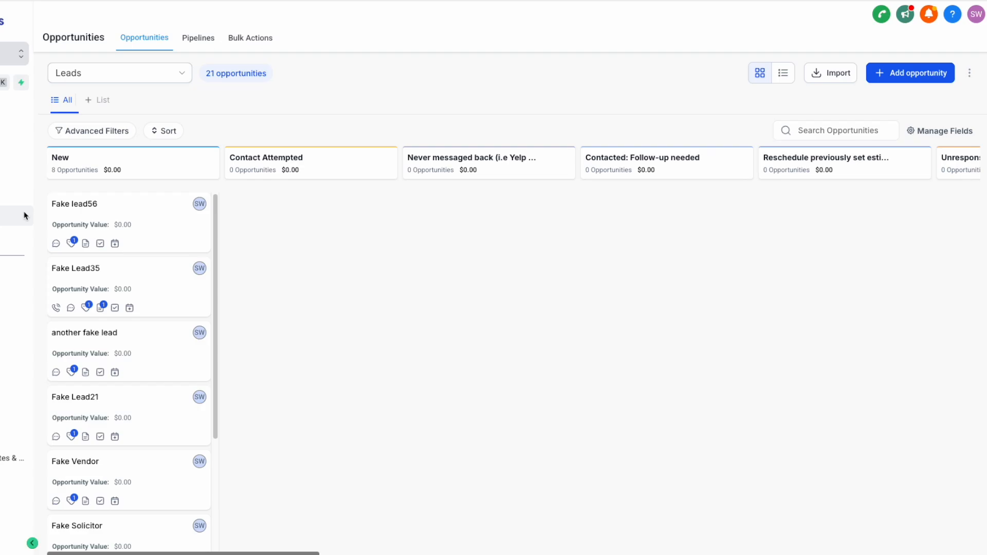
Open the first opportunity in the New stage and view its Estimate Info, Discarded Fields, appointment, Tasks and Notes sections.
click(152, 226)
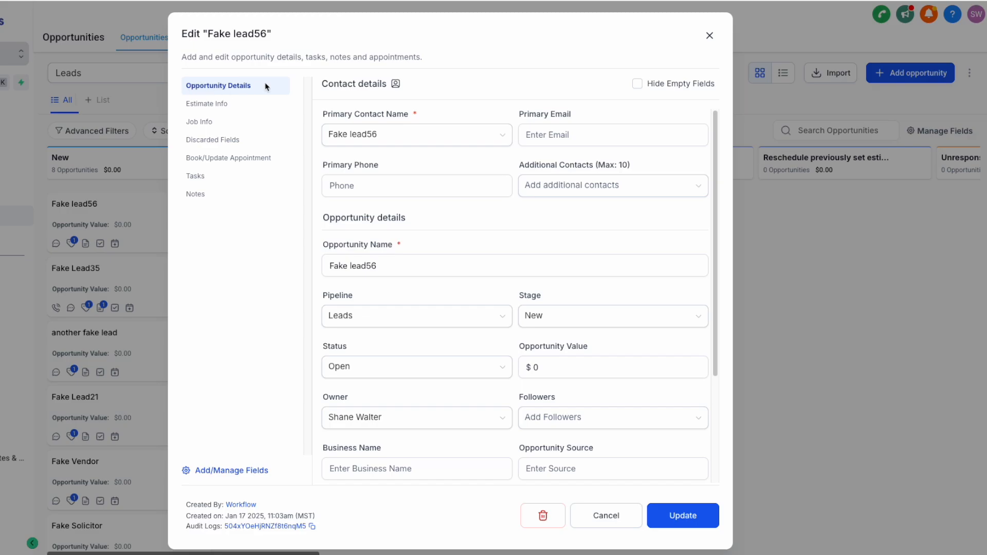
click(237, 104)
click(221, 139)
click(257, 156)
click(242, 176)
click(247, 194)
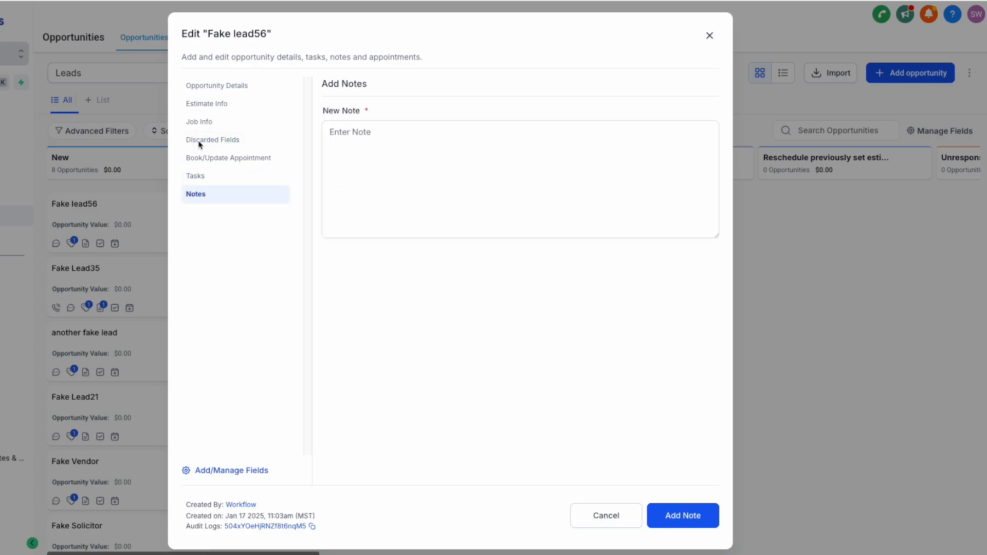
click(221, 143)
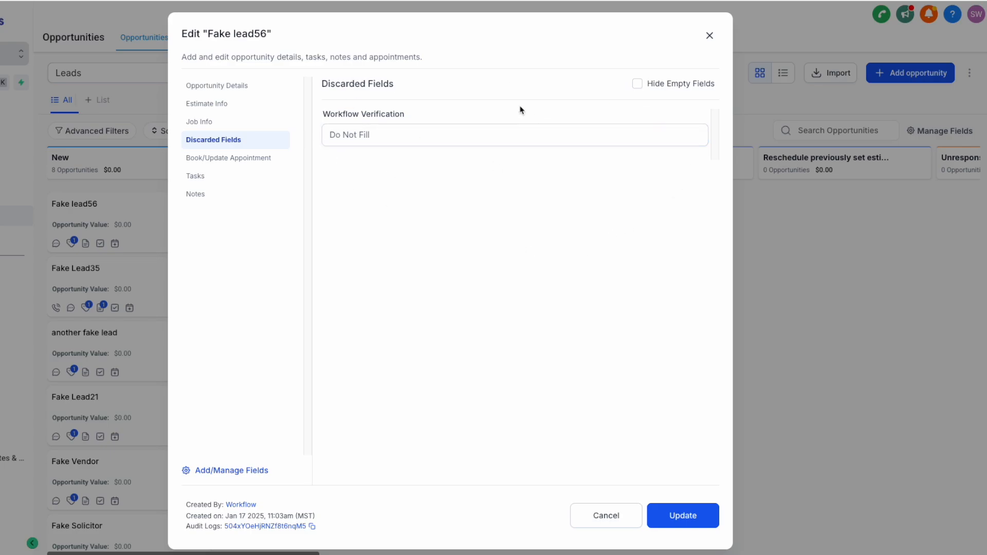
click(366, 138)
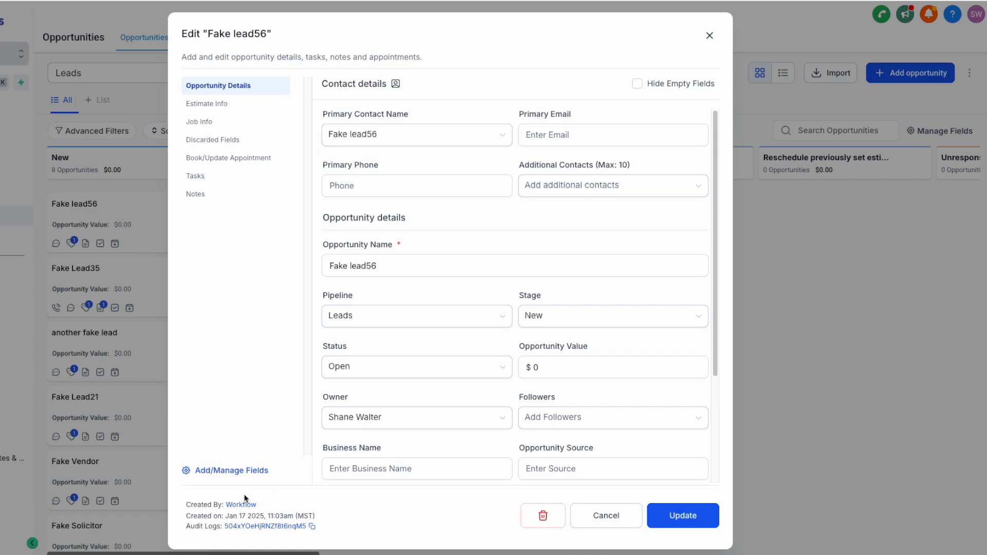
Examine the opportunity's creation information, primary contact and opportunity details, and close it to return to the Leads board.
drag(192, 508, 215, 509)
drag(198, 516, 313, 518)
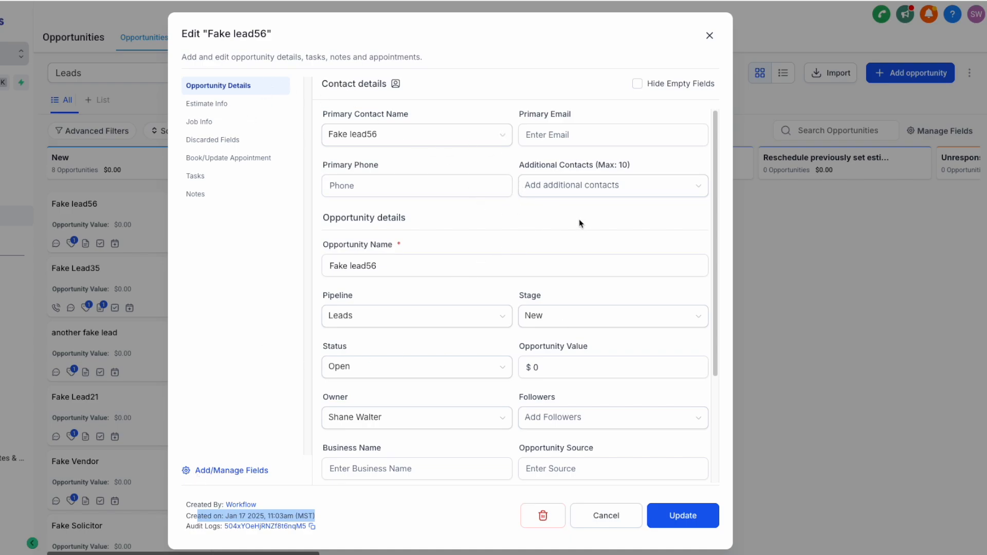
drag(322, 114, 408, 114)
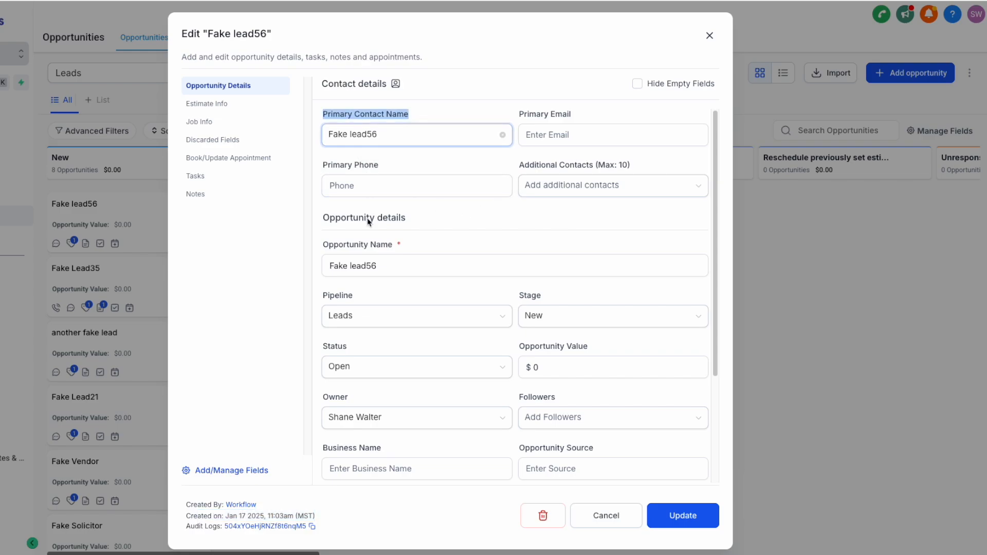
click(322, 114)
drag(323, 114, 409, 115)
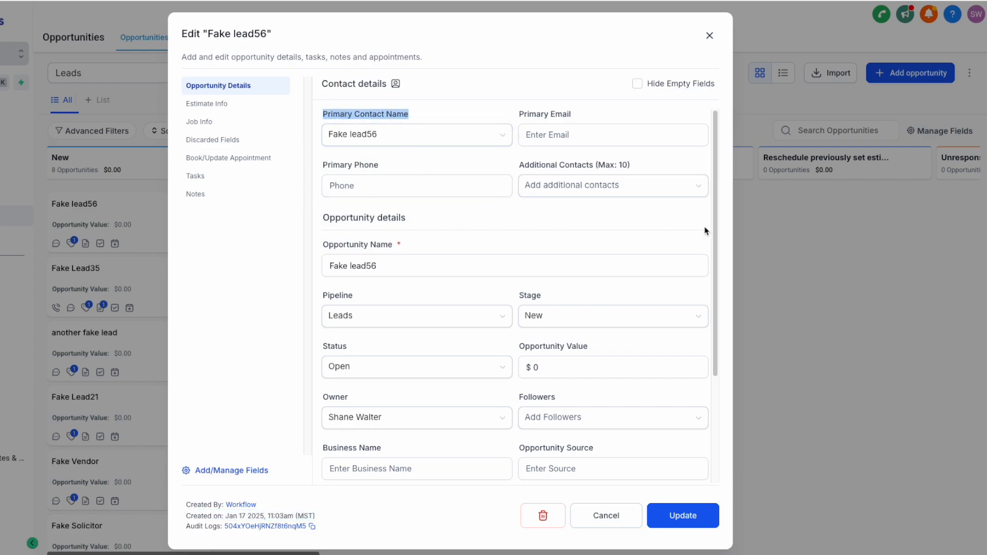
drag(324, 217, 409, 219)
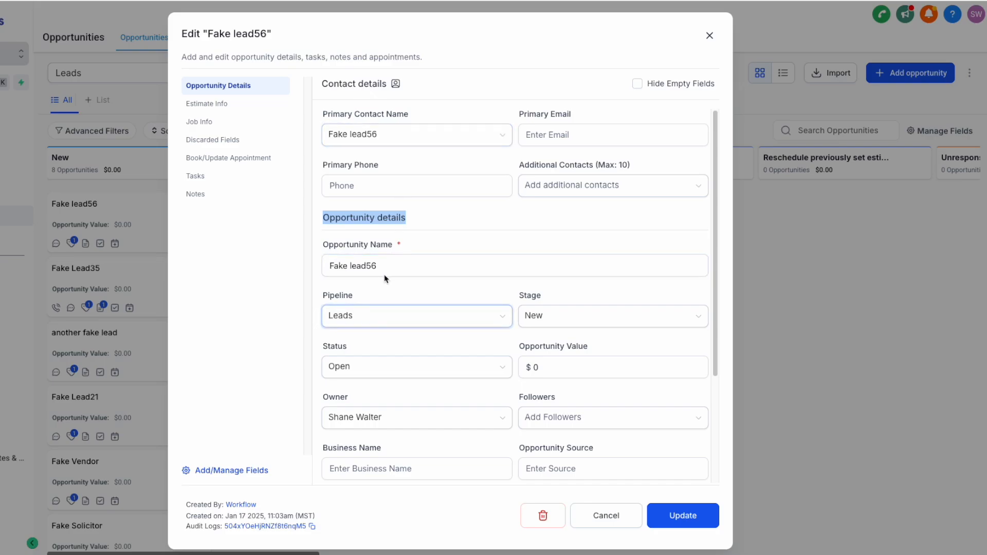
click(366, 266)
key(ctrl+a)
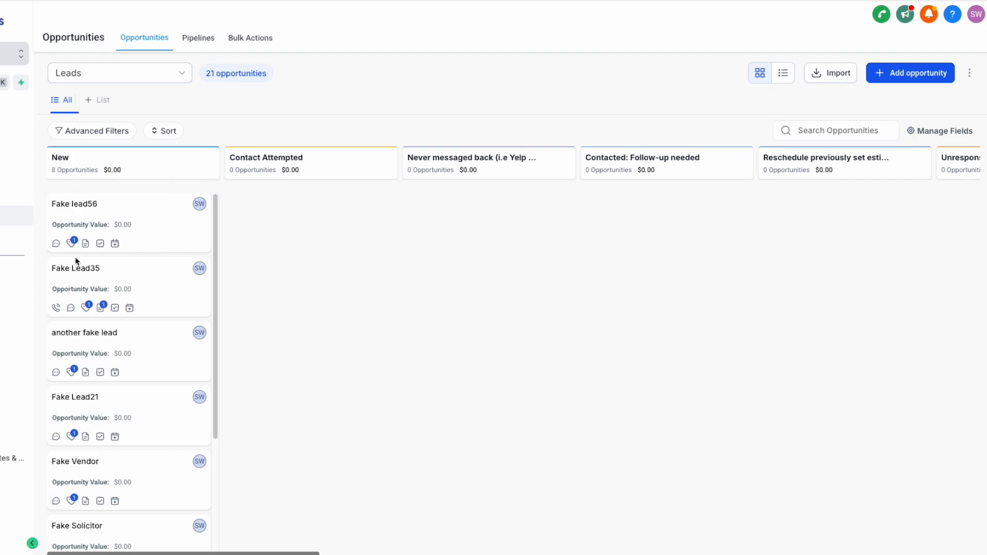
click(86, 243)
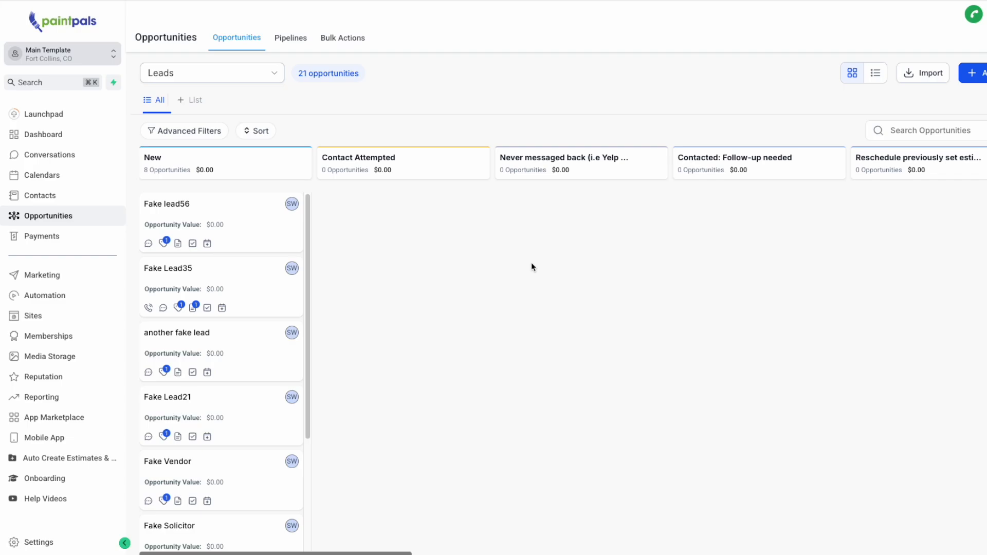
Open the Auto Create Estimates form from the Contacts area and review its address, lead source, estimator and estimate fields.
click(53, 196)
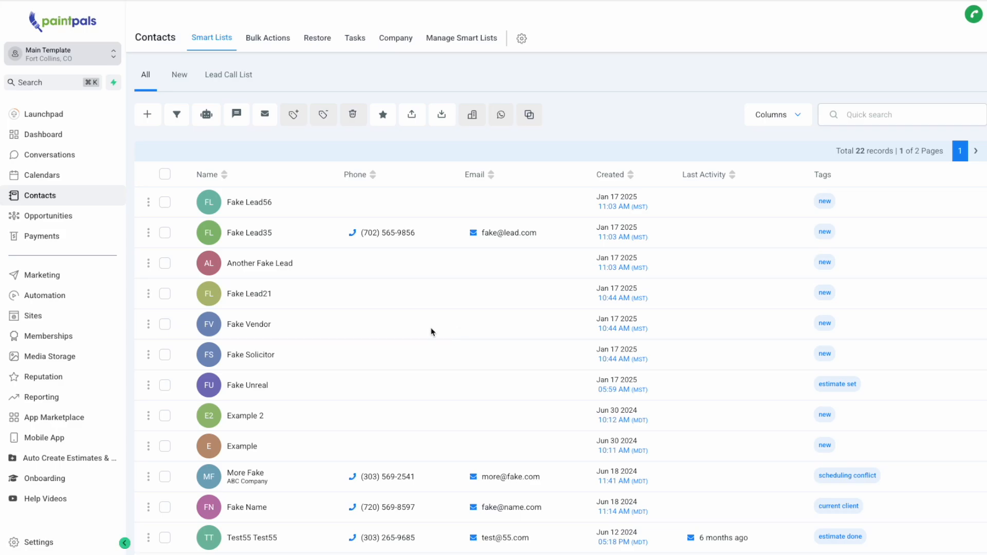
click(90, 461)
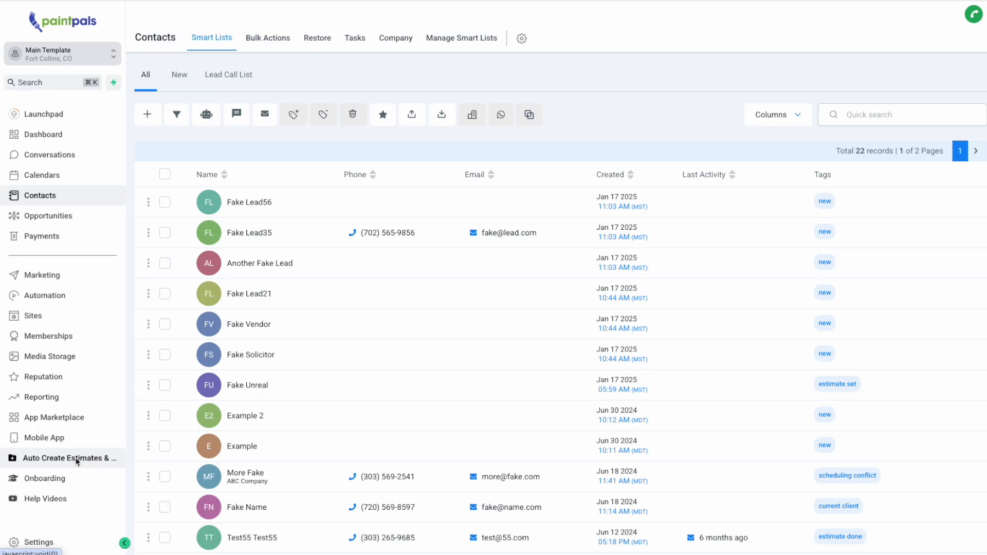
scroll(608, 344, down, 9)
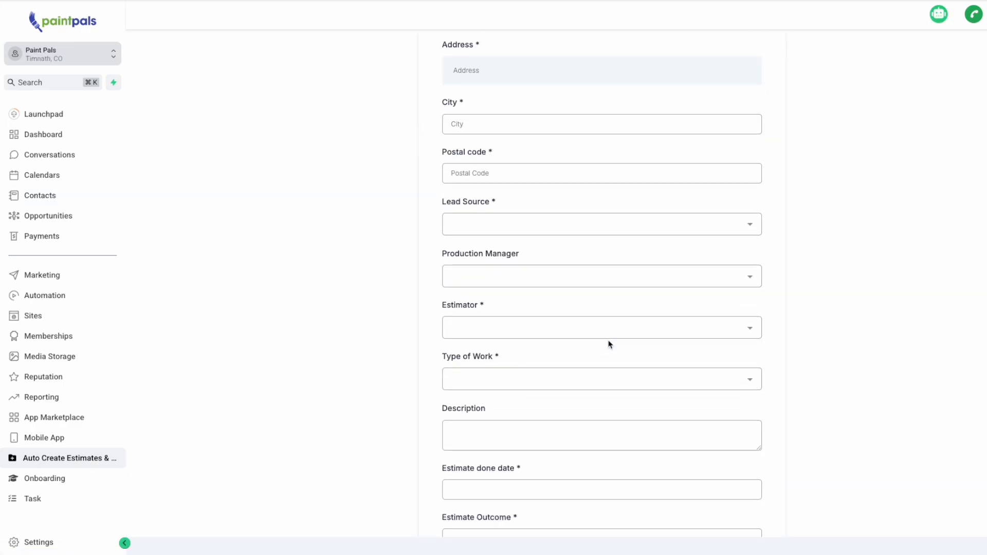
scroll(604, 329, up, 9)
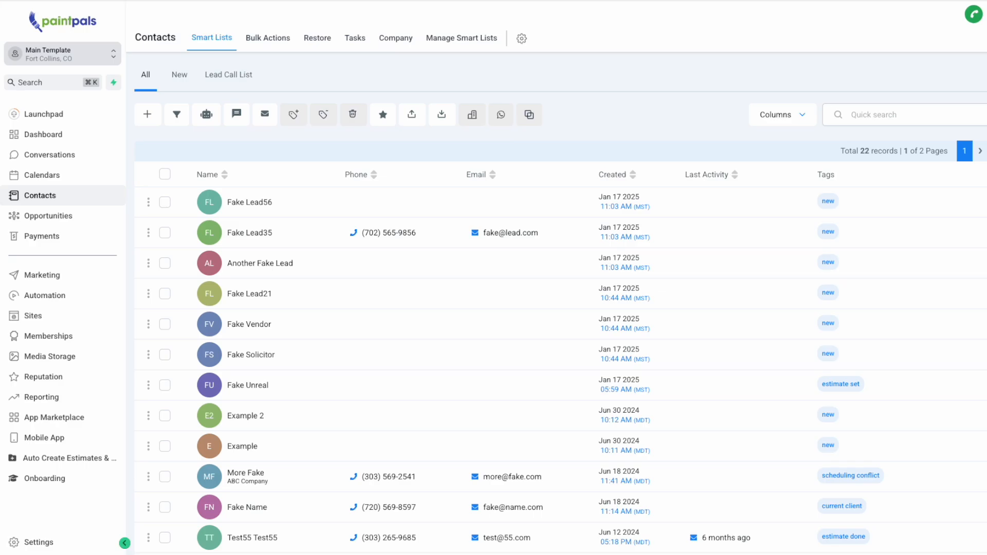
Create a new contact with a sample first and last name, keeping the contact type Lead, and save it.
click(147, 114)
click(449, 228)
text(Fake)
key(Tab)
text(Lead101)
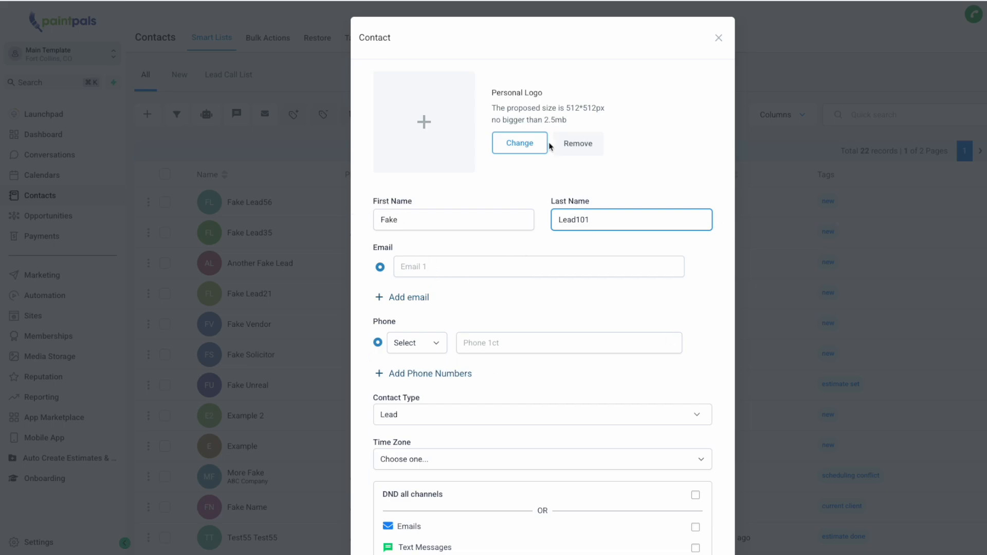
scroll(519, 180, down, 3)
scroll(555, 325, up, 3)
scroll(600, 245, down, 2)
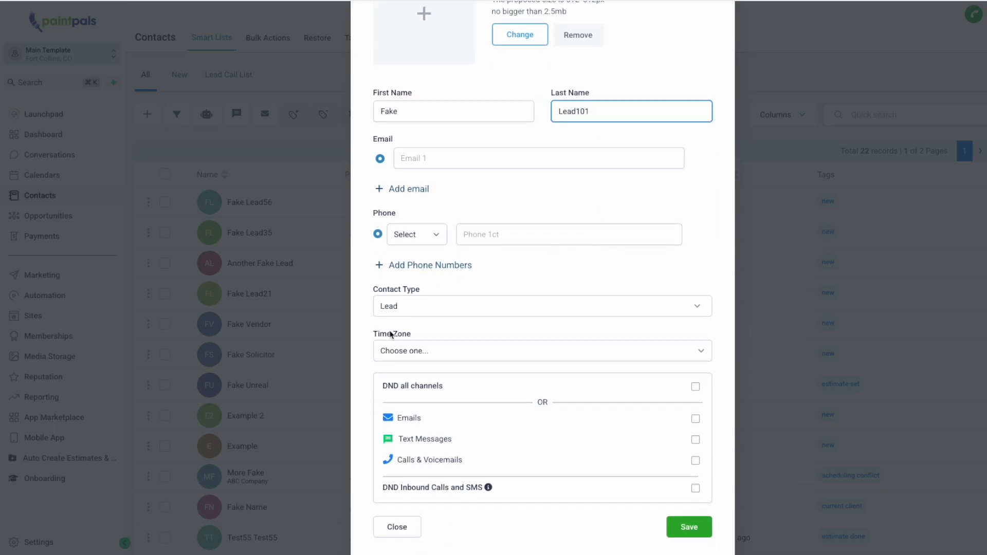
click(706, 530)
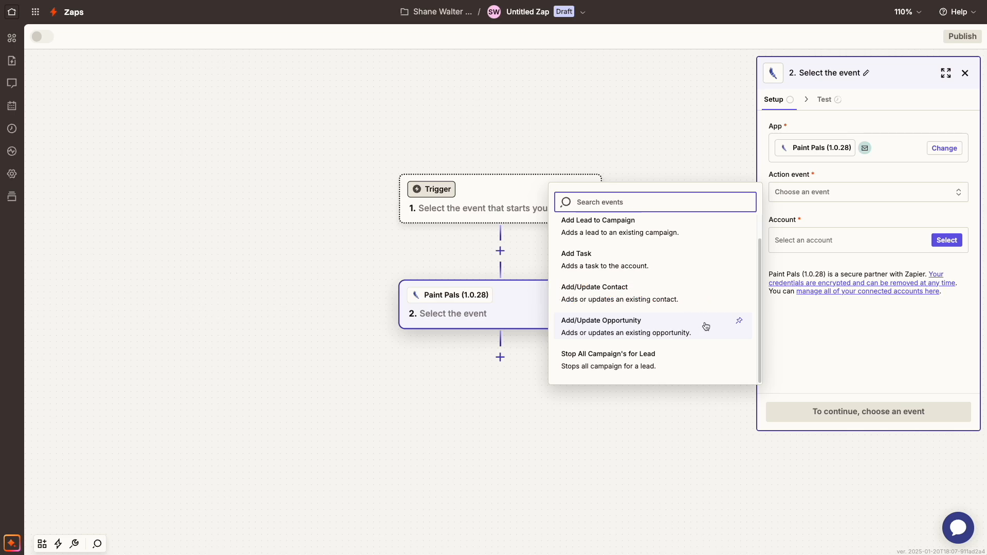
In Zapier, set the Paint Pals action event to Add/Update Opportunity, select the Leads pipeline, and choose a stage.
click(674, 323)
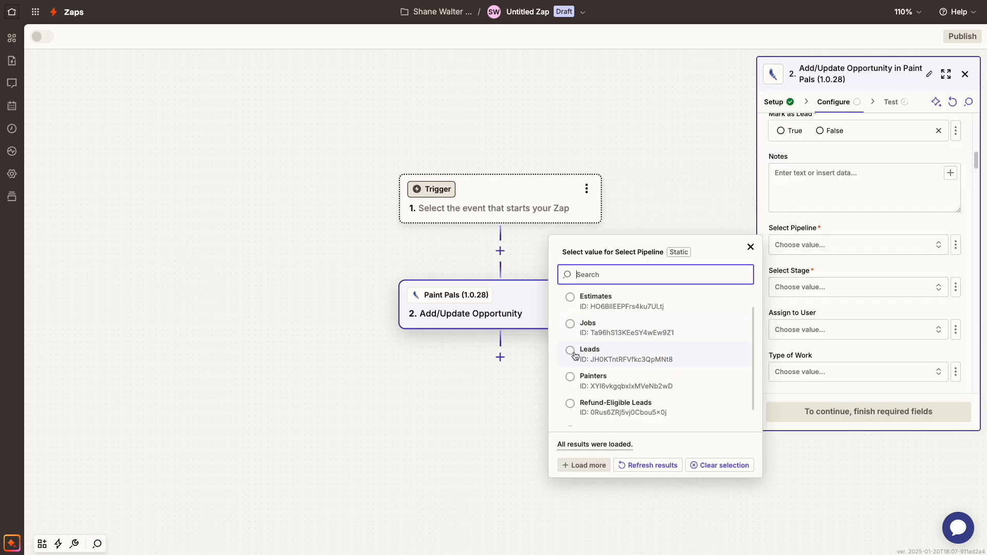
click(571, 352)
click(828, 286)
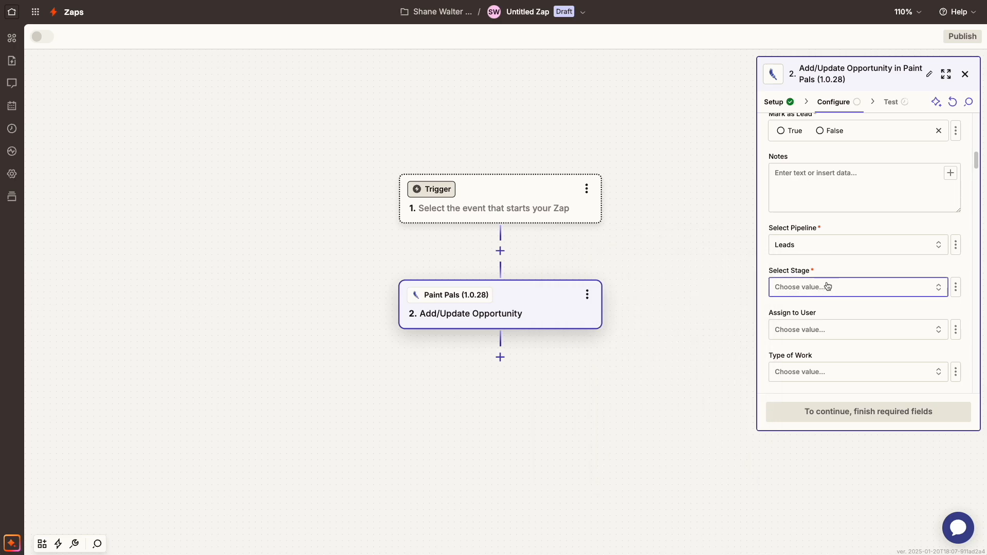
click(570, 376)
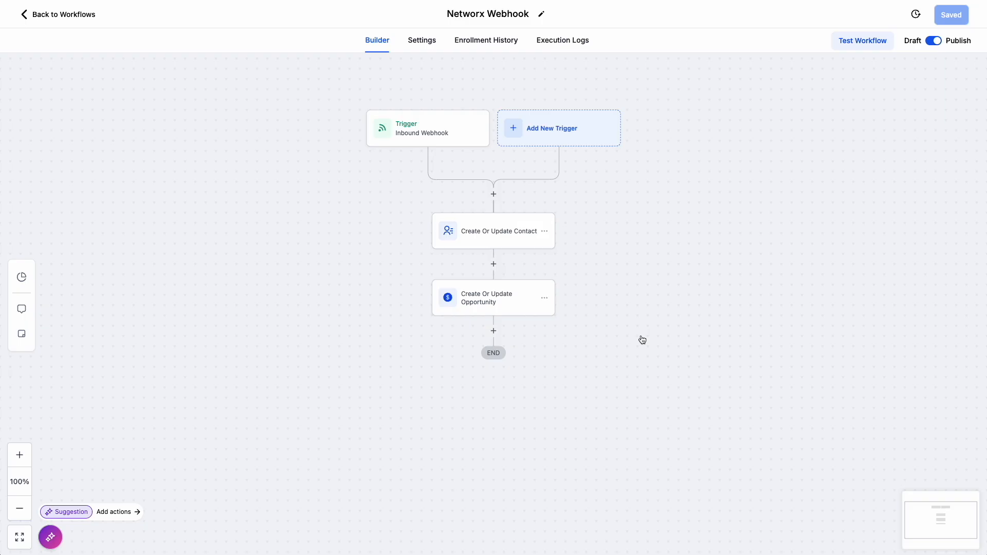
In the Networx Webhook workflow, open the Create Or Update Opportunity action and examine its pipeline and pipeline stage settings.
click(510, 307)
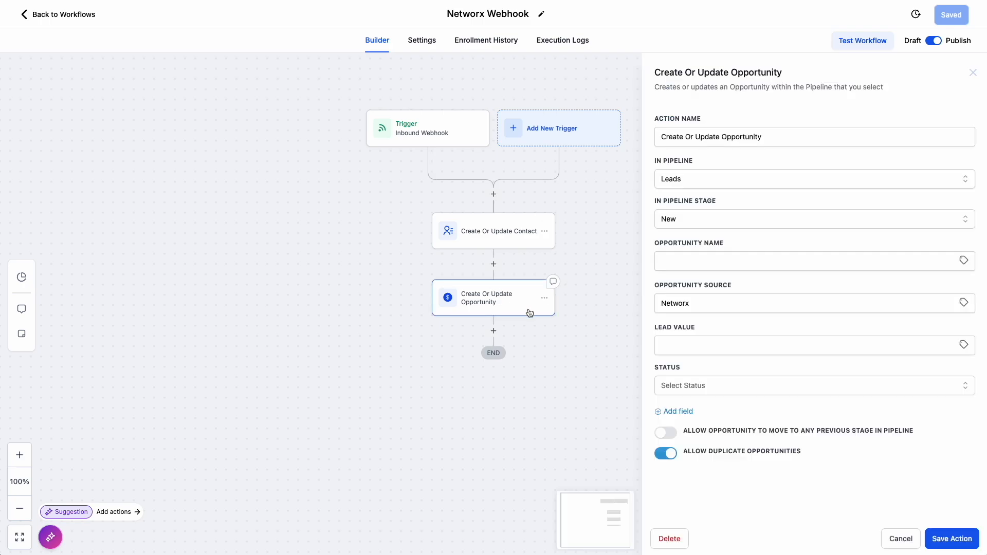
drag(654, 162, 691, 161)
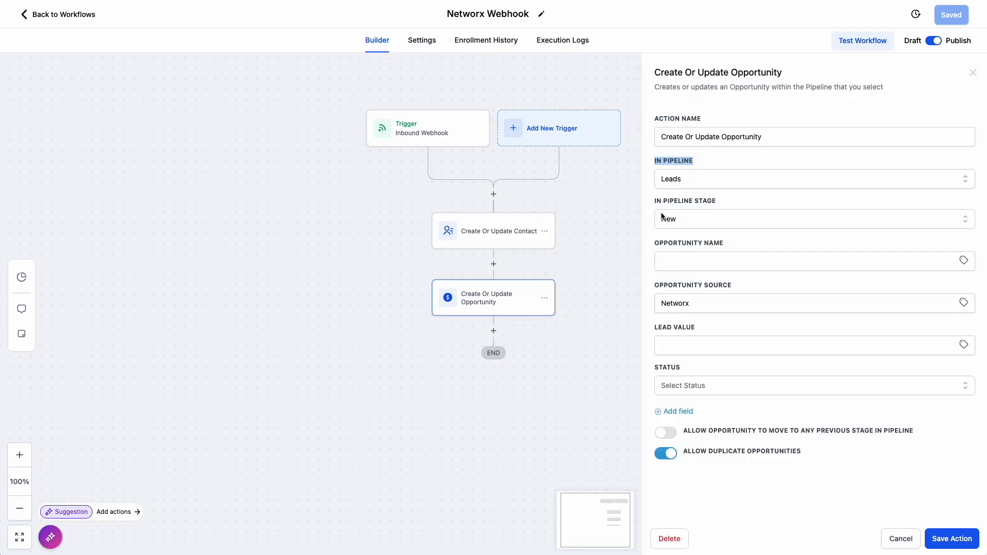
drag(657, 206, 718, 210)
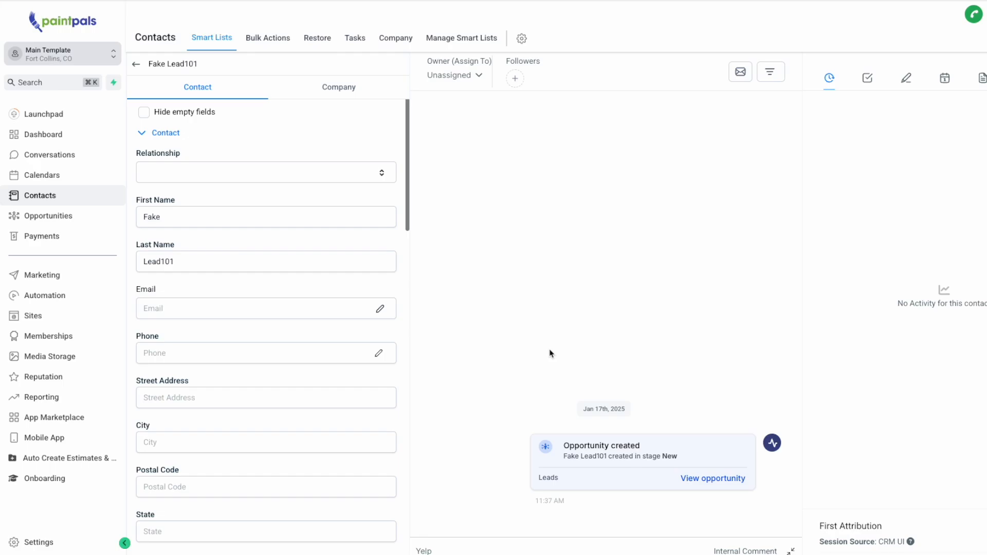
Open the newly created contact from the New smart list and fill in the contact's phone number and email.
click(135, 64)
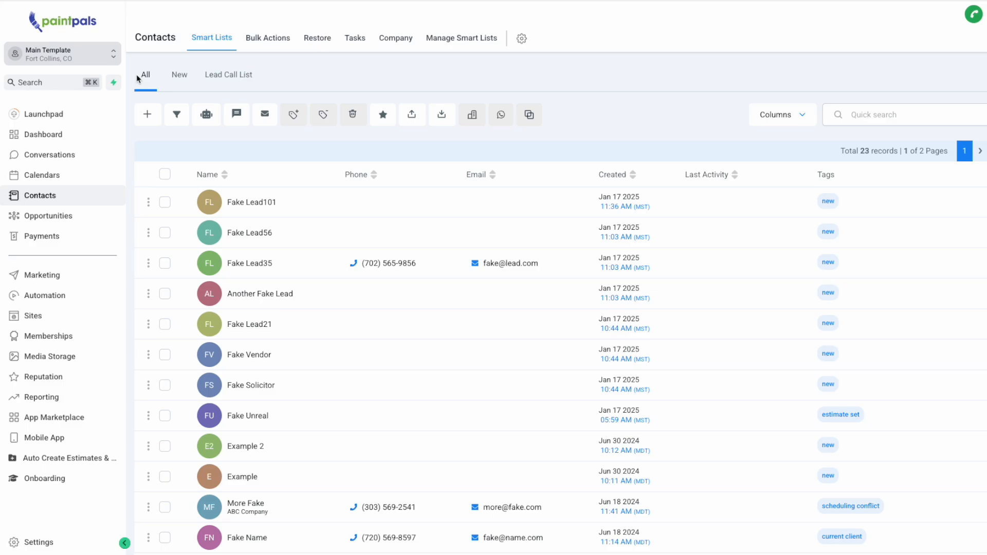
click(180, 77)
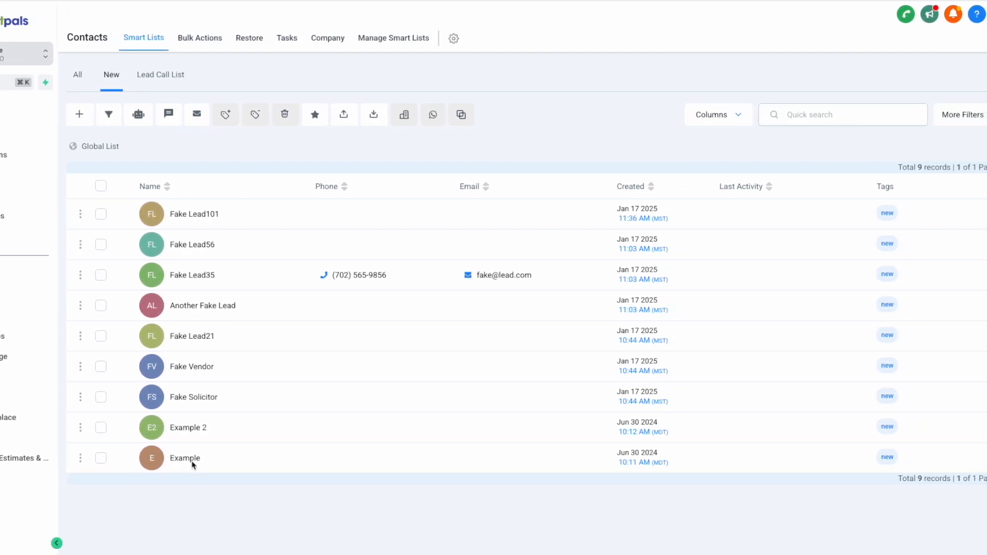
click(190, 214)
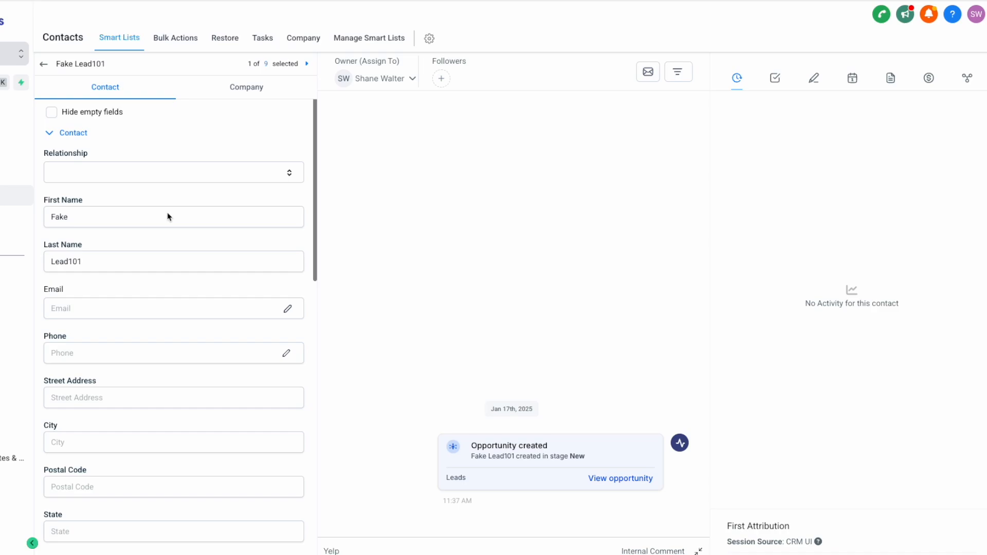
click(133, 354)
text(+13032)
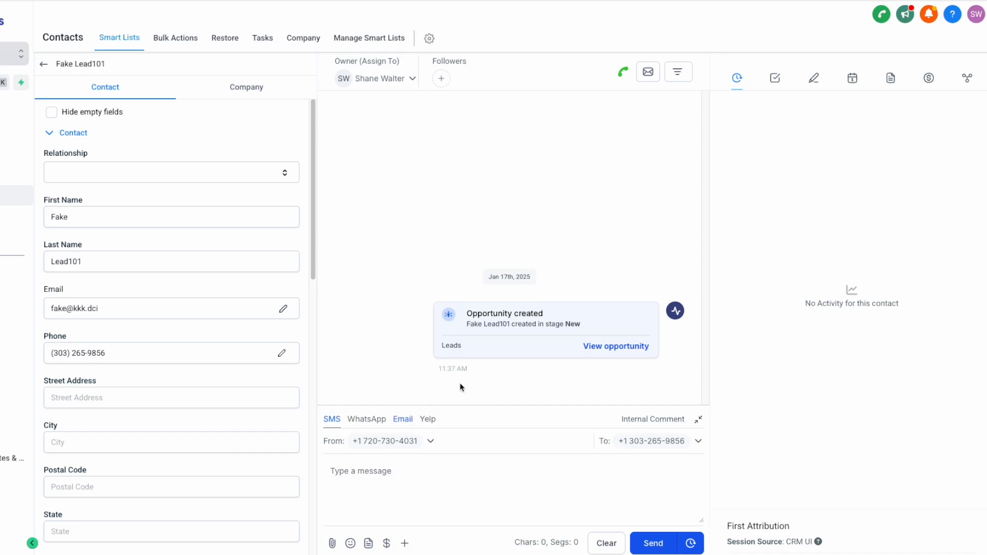
View the contact's Relationship options and collapse the Contact section to see the record's other sections.
click(623, 73)
drag(42, 153, 89, 156)
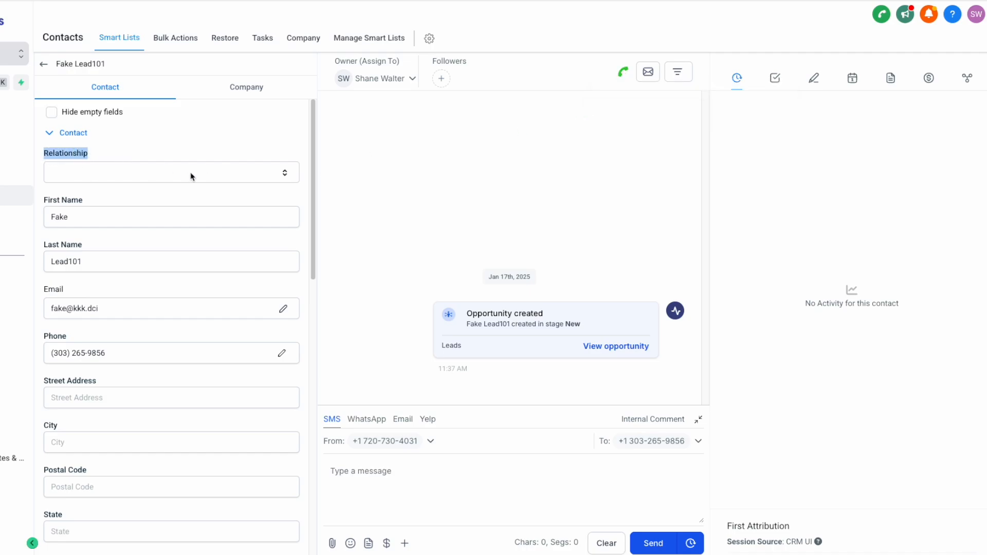
click(246, 174)
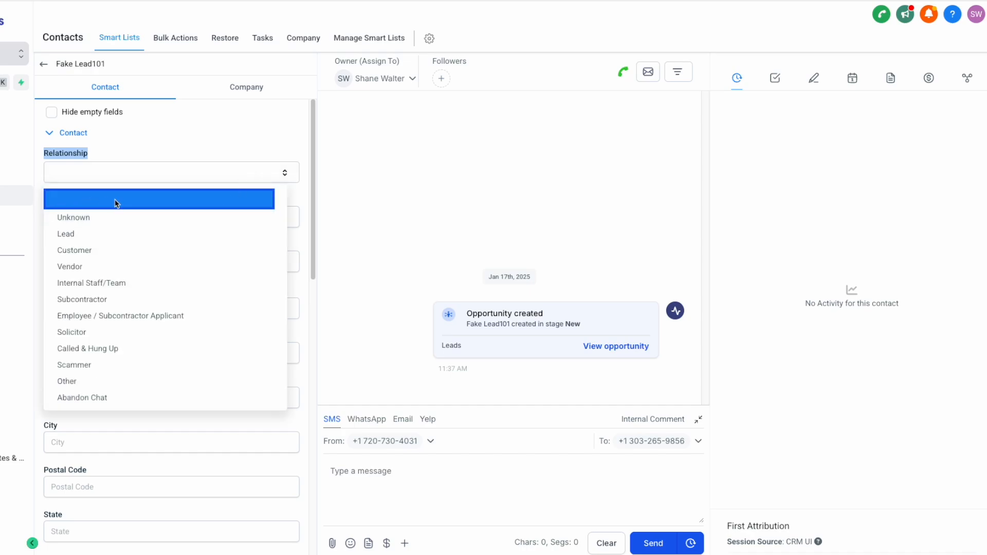
click(169, 136)
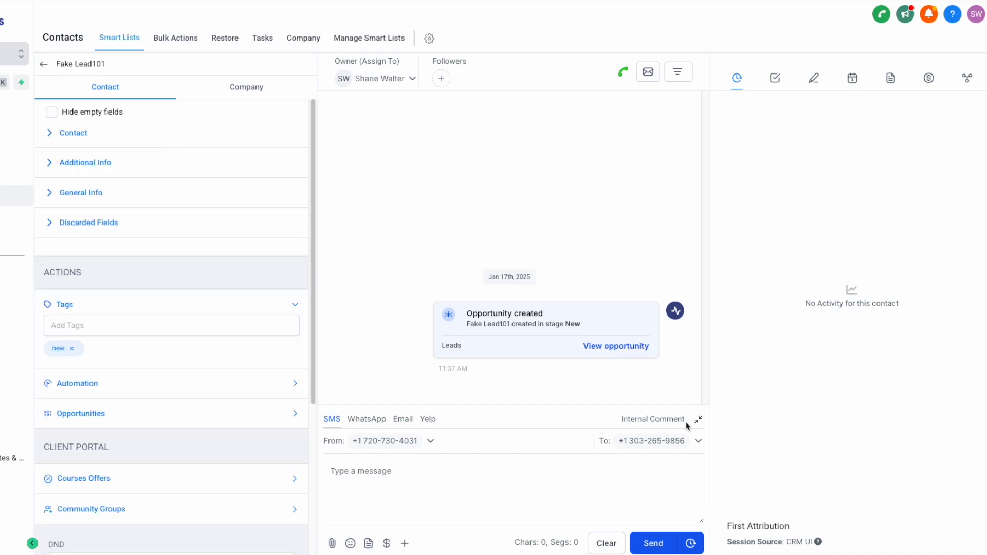
Expand the Contact section, set the contact's Relationship to Vendor, and save the record.
click(72, 133)
click(136, 173)
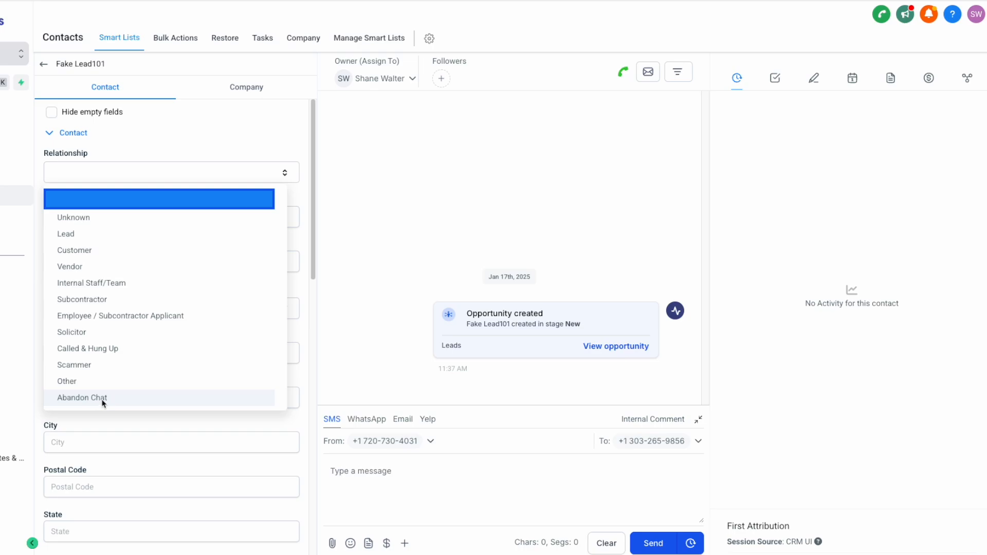
click(67, 266)
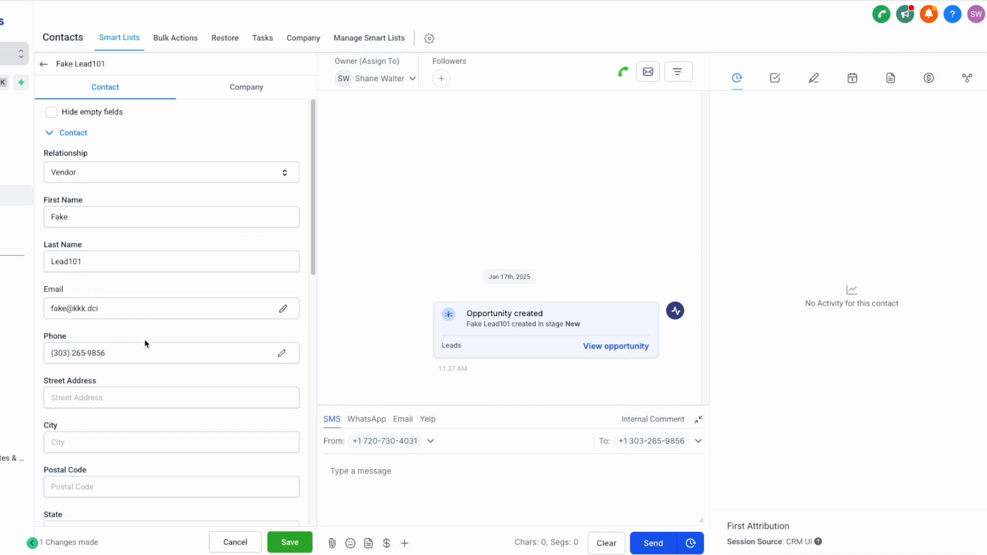
click(288, 542)
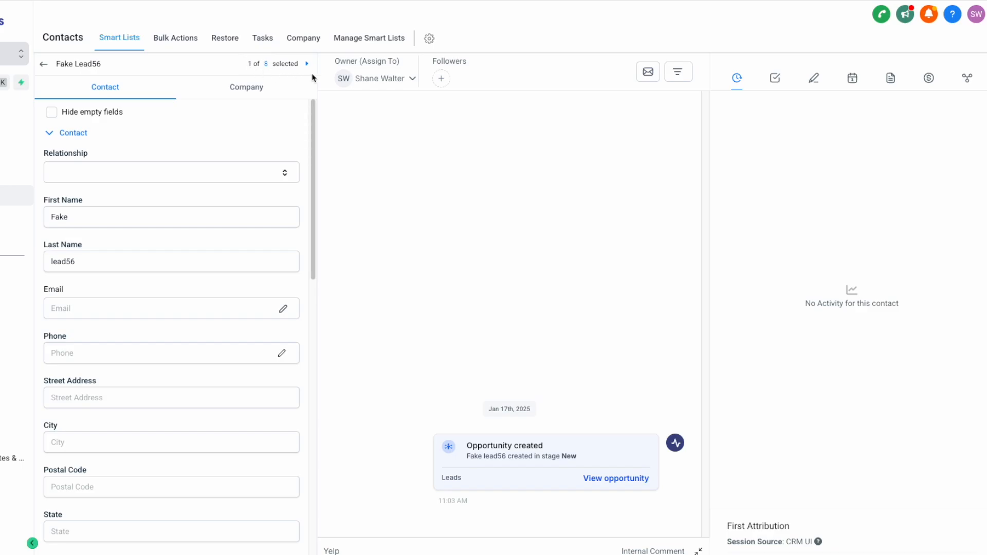
Open the first contact in the New smart list, set its Relationship to Employee / Subcontractor Applicant, and save.
click(43, 64)
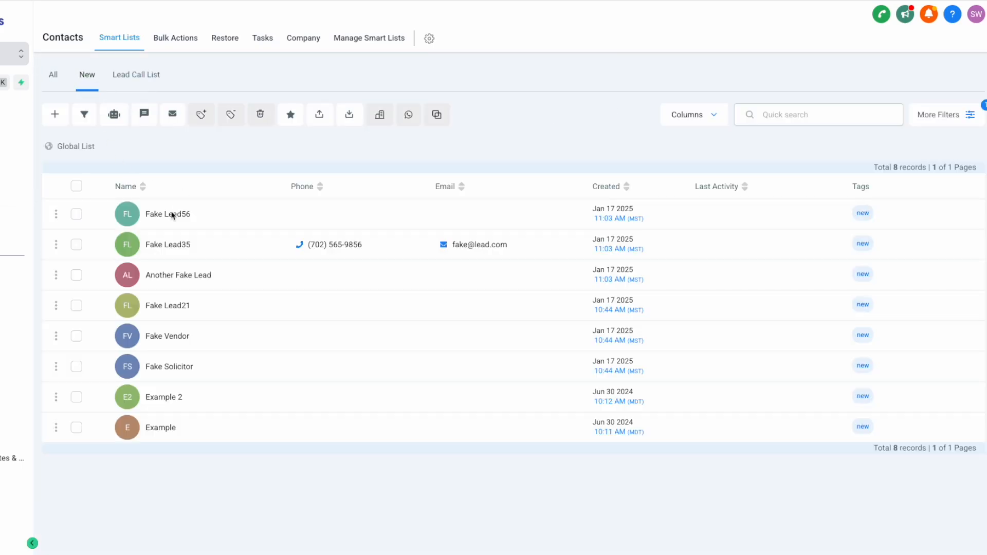
click(172, 214)
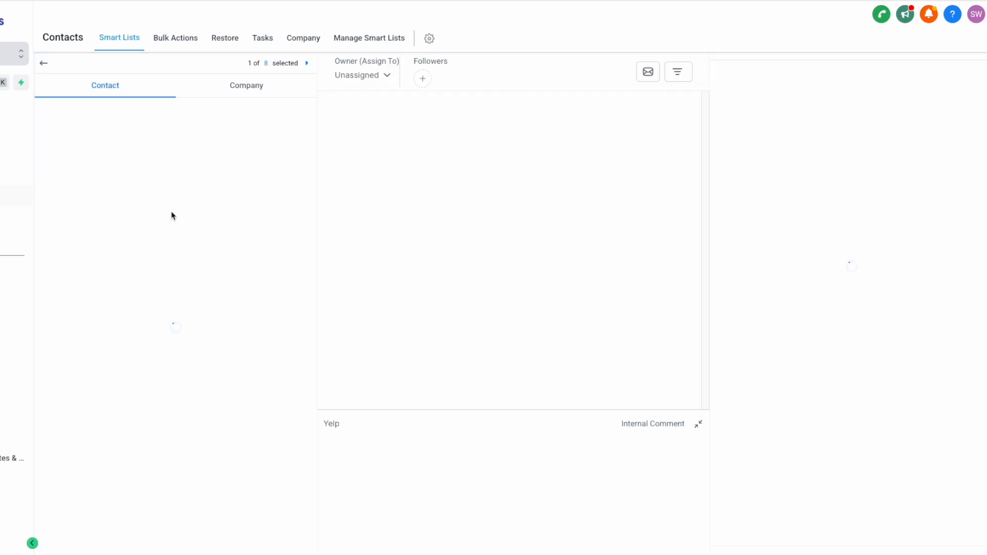
click(306, 64)
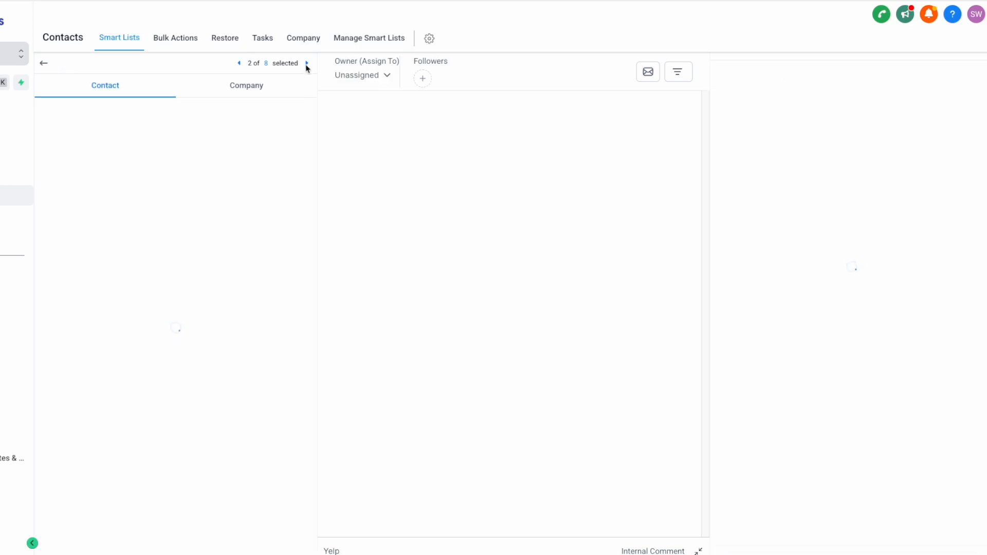
click(240, 64)
click(249, 174)
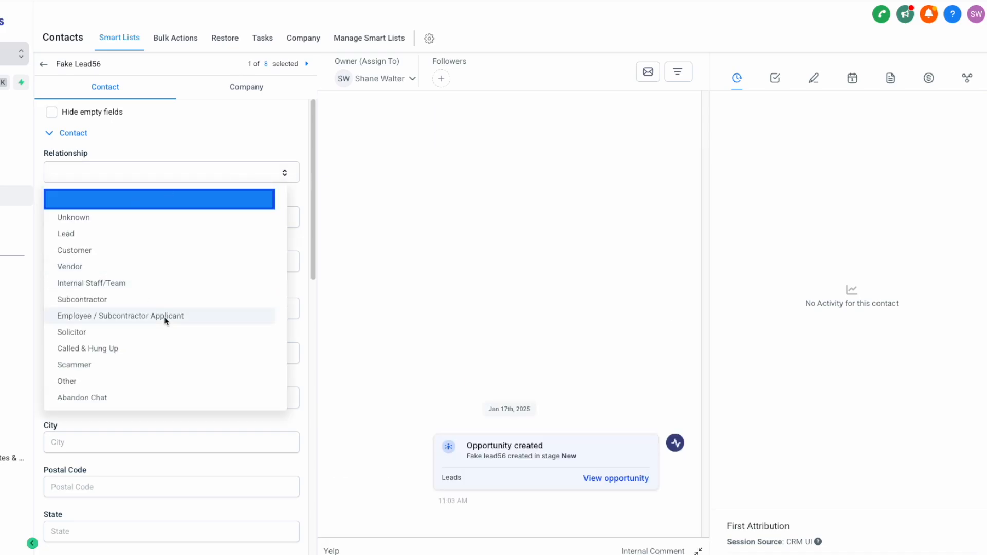
click(126, 317)
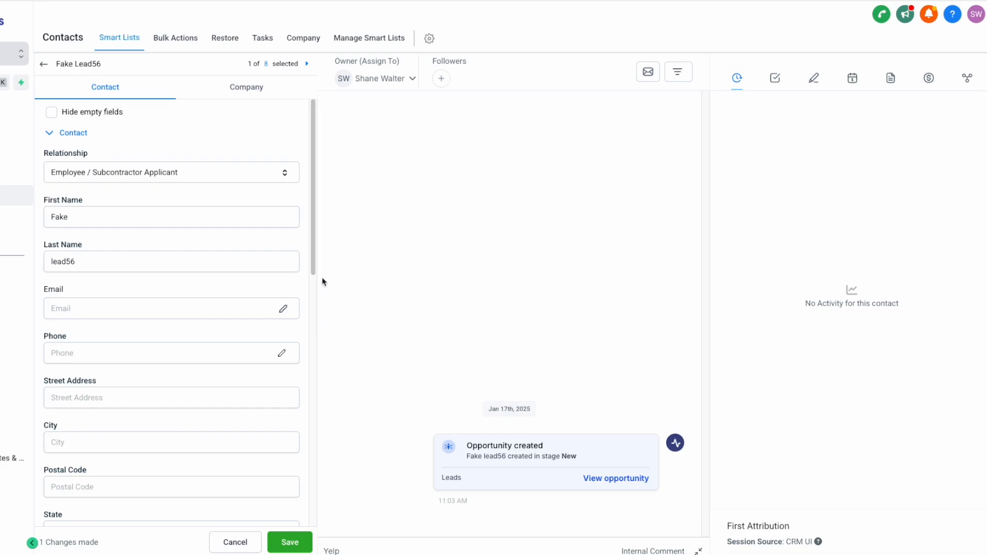
click(289, 541)
Advance to the next contact in the New smart list and set its Lead Source to Website.
click(307, 63)
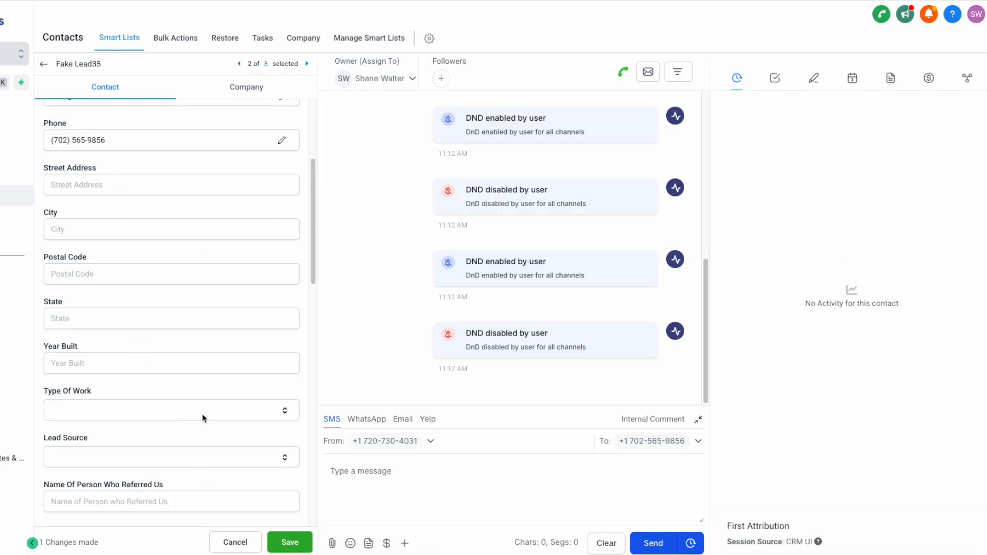
scroll(168, 414, down, 1)
click(160, 448)
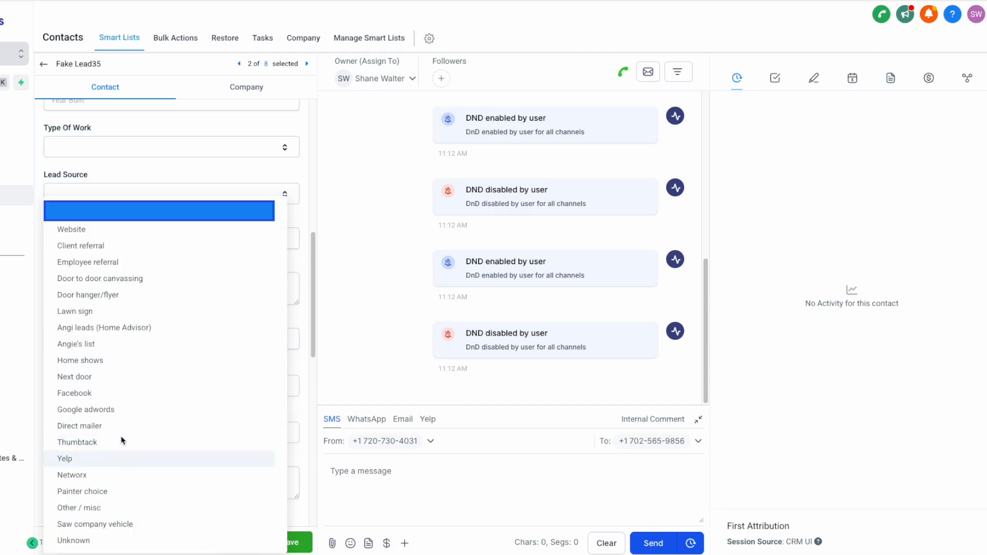
click(110, 230)
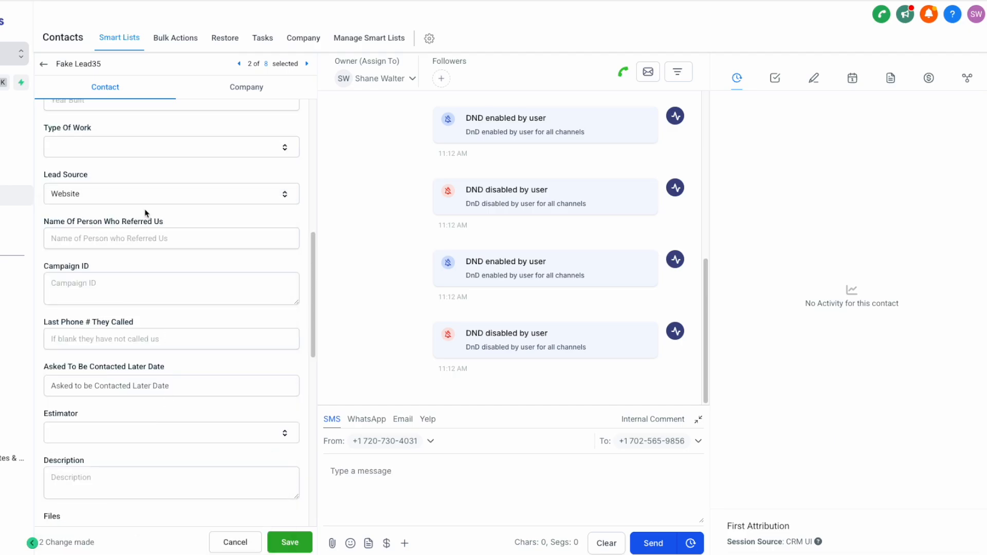
Examine the contact's Campaign ID field and Estimator options, enlarging the Description box.
drag(53, 267, 85, 269)
scroll(53, 327, down, 3)
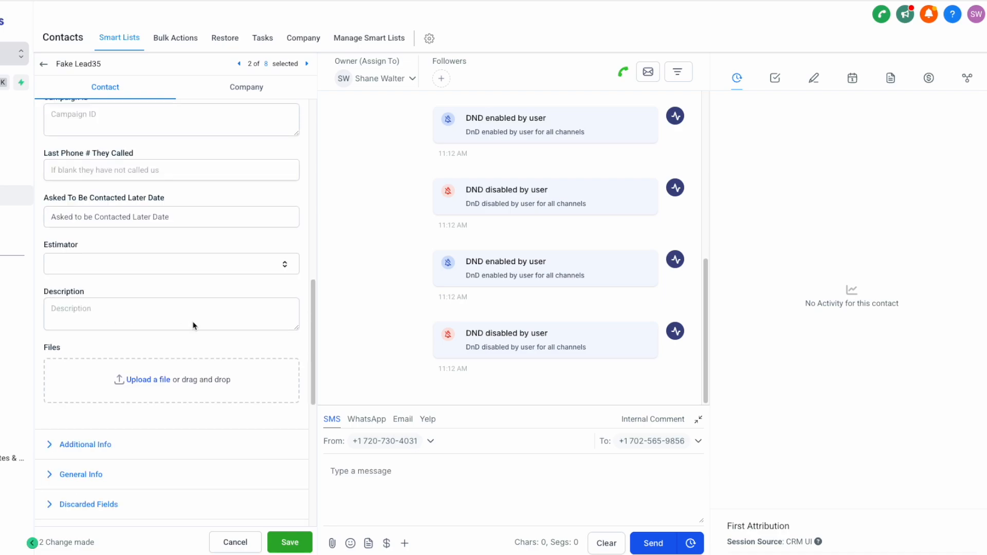
drag(294, 329, 295, 368)
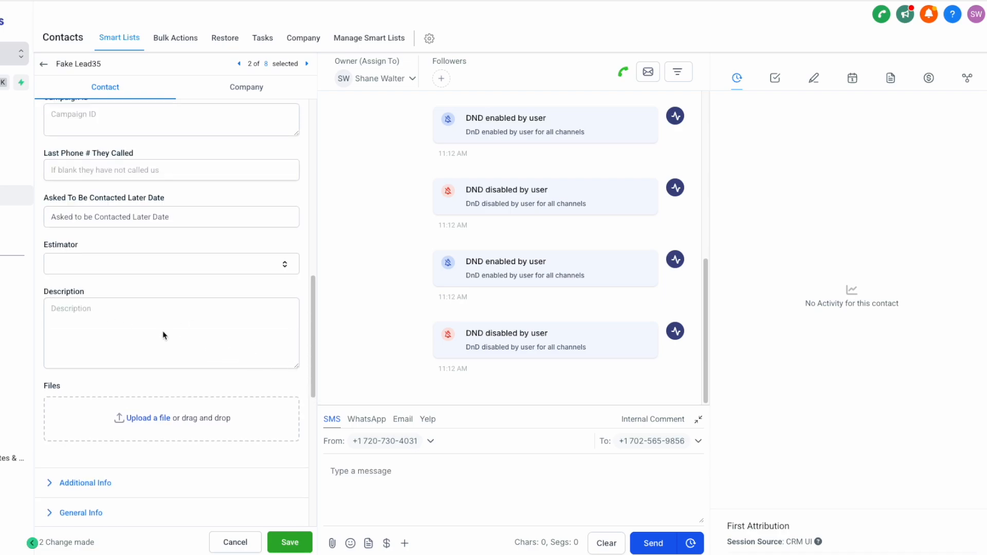
click(181, 267)
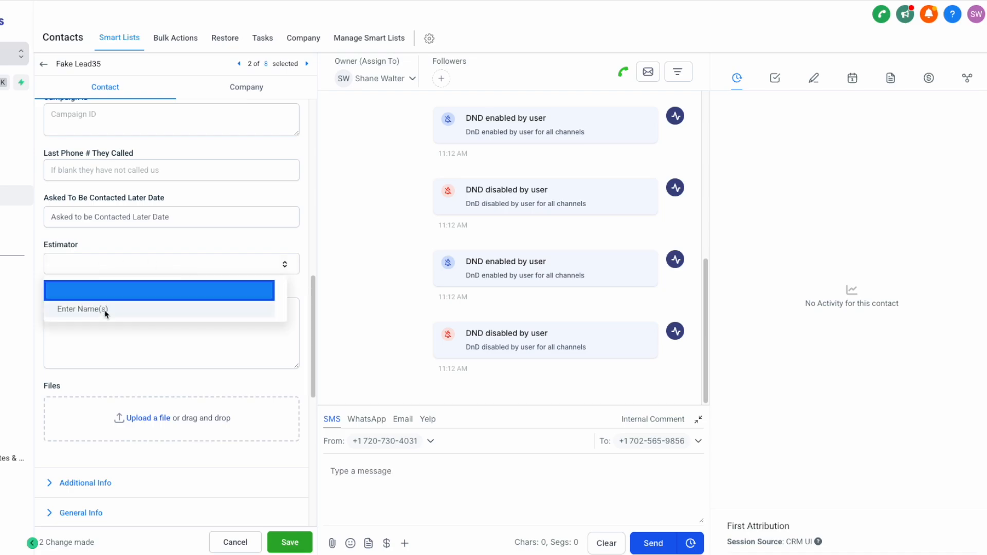
click(138, 256)
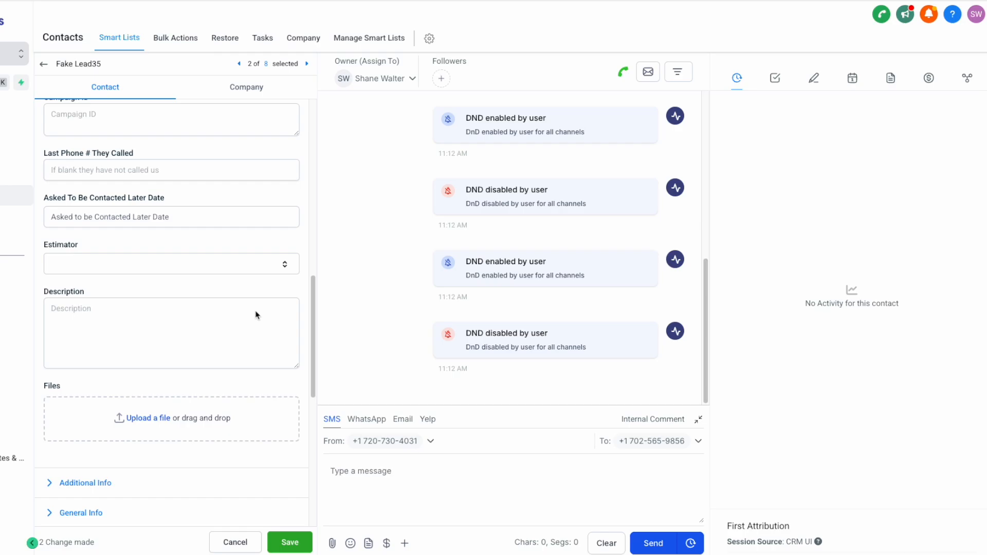
Set the contact's Relationship to Other, save the record, and advance to the next contact in the smart list.
click(98, 172)
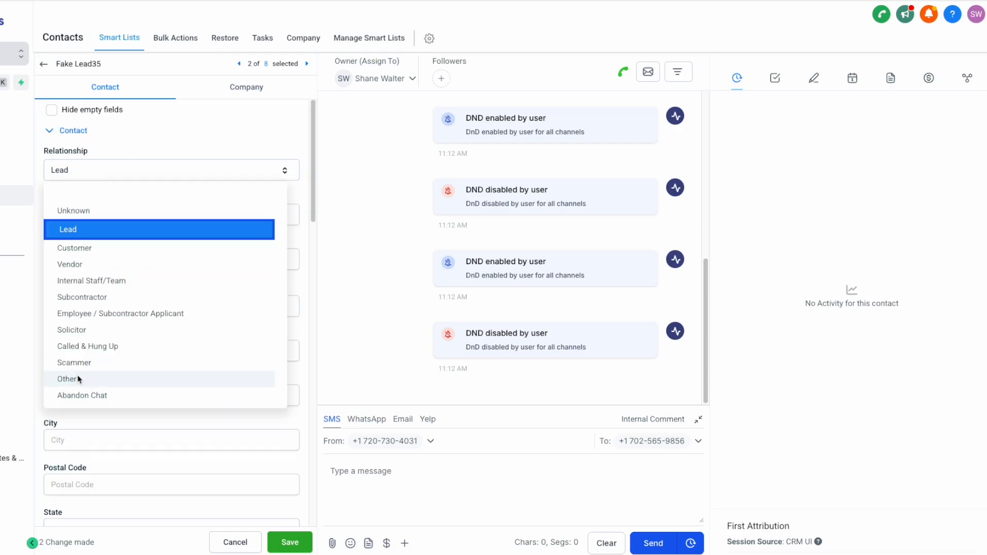
click(66, 379)
click(286, 535)
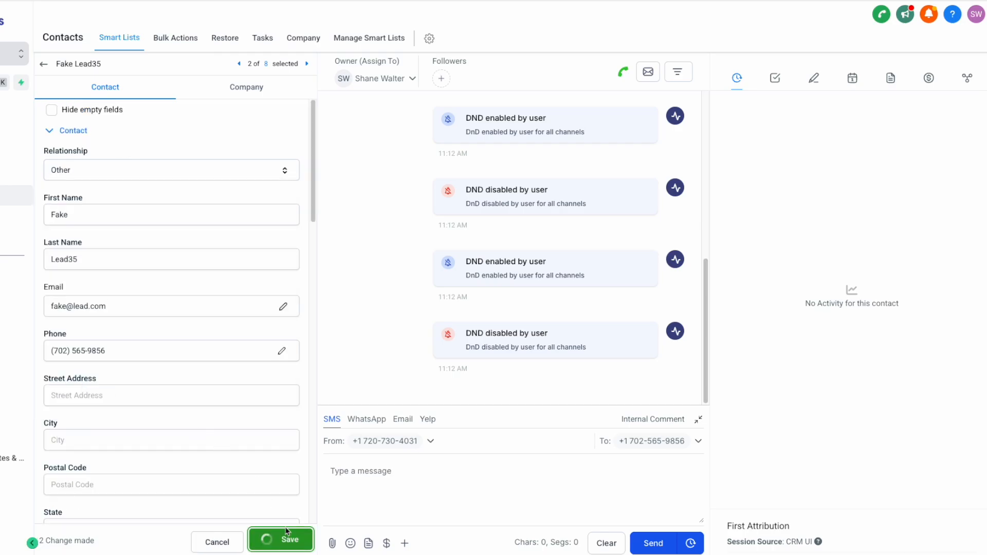
click(305, 64)
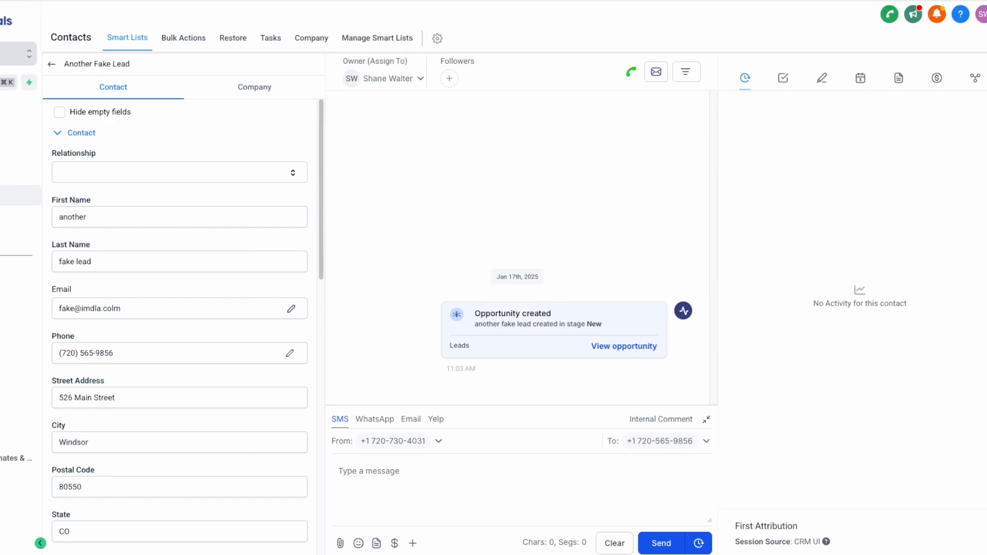
Go to the Opportunities board and look at its pipeline selector.
click(26, 216)
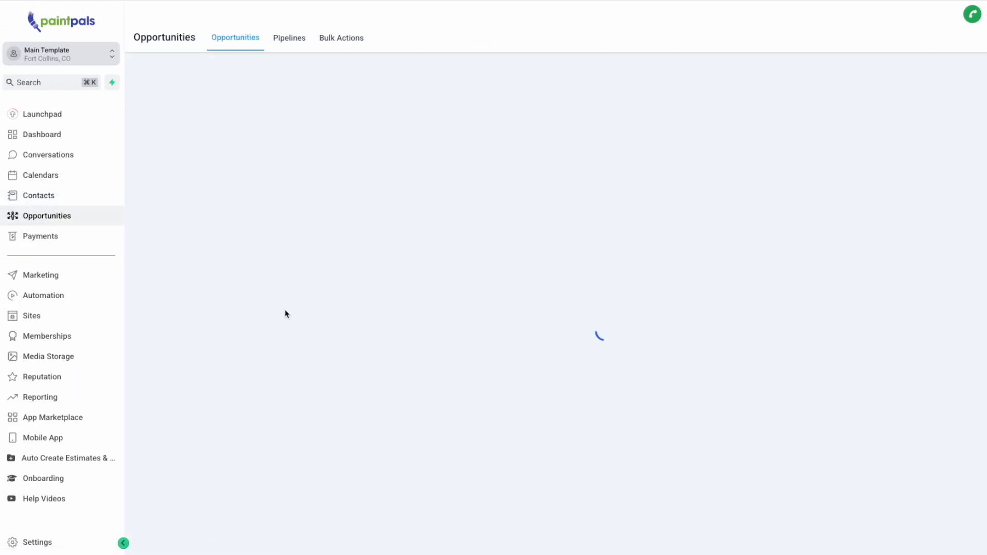
click(156, 73)
click(158, 72)
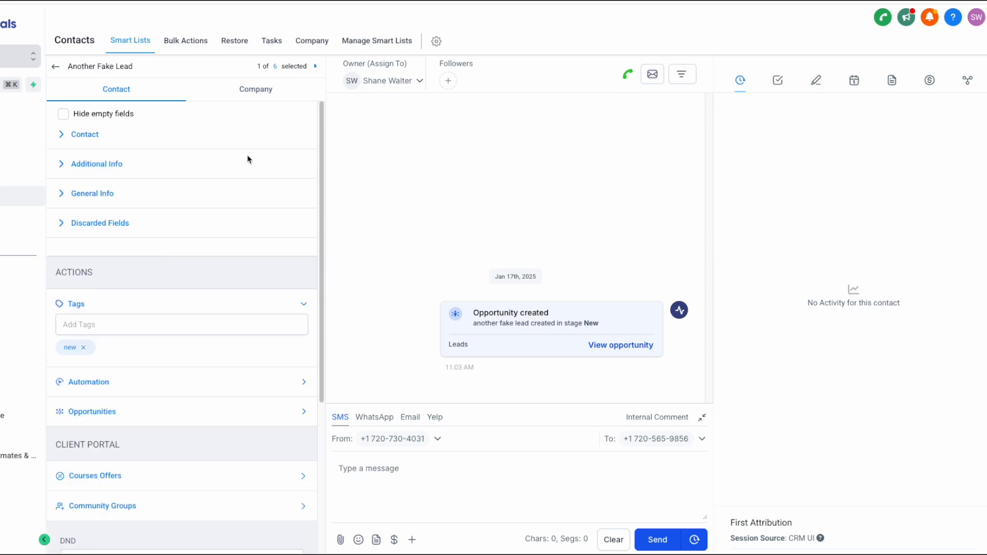
Expand the contact's Opportunities section, view its primary New (Leads) opportunity's Pipeline and Stage fields, and close it.
scroll(123, 206, down, 3)
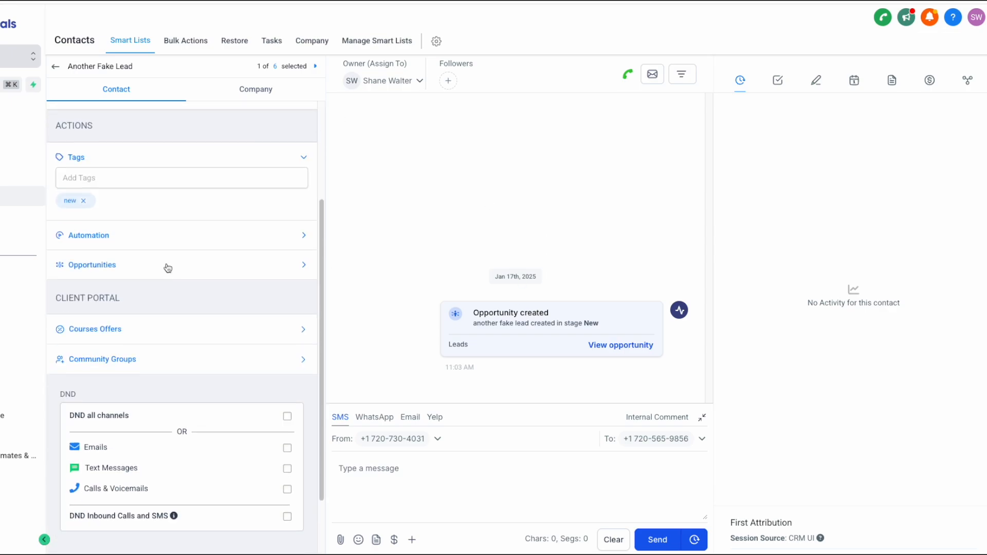
click(86, 267)
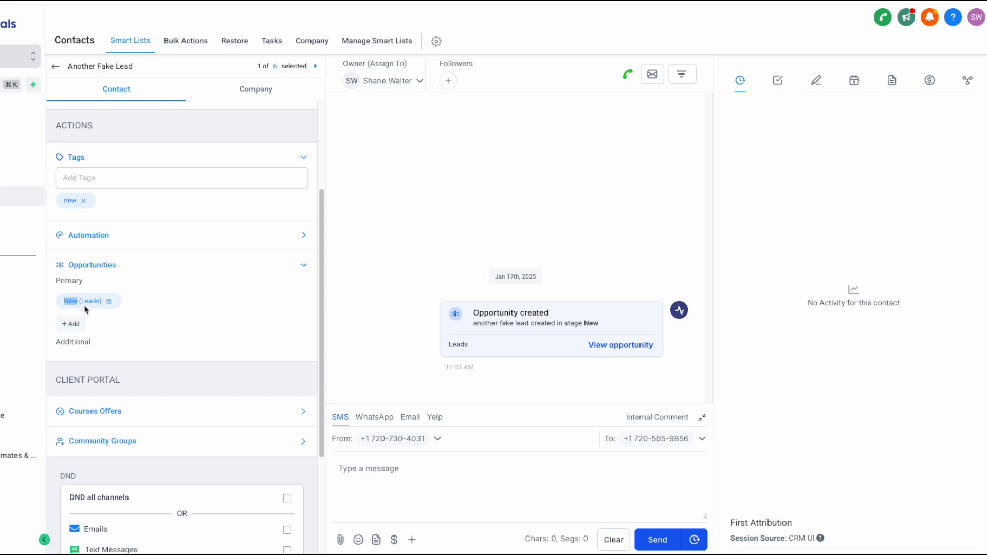
drag(79, 301, 94, 300)
click(109, 302)
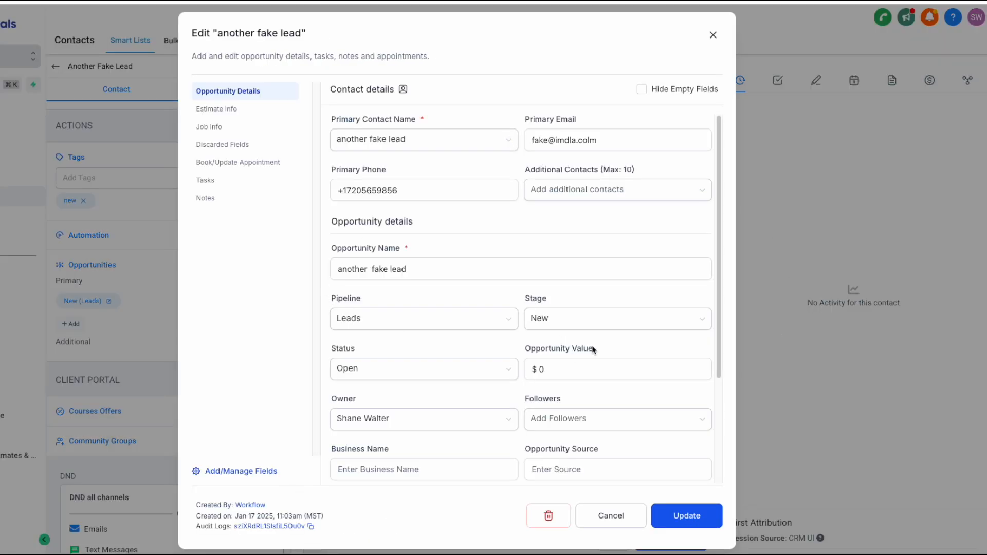
drag(530, 299, 548, 303)
click(713, 34)
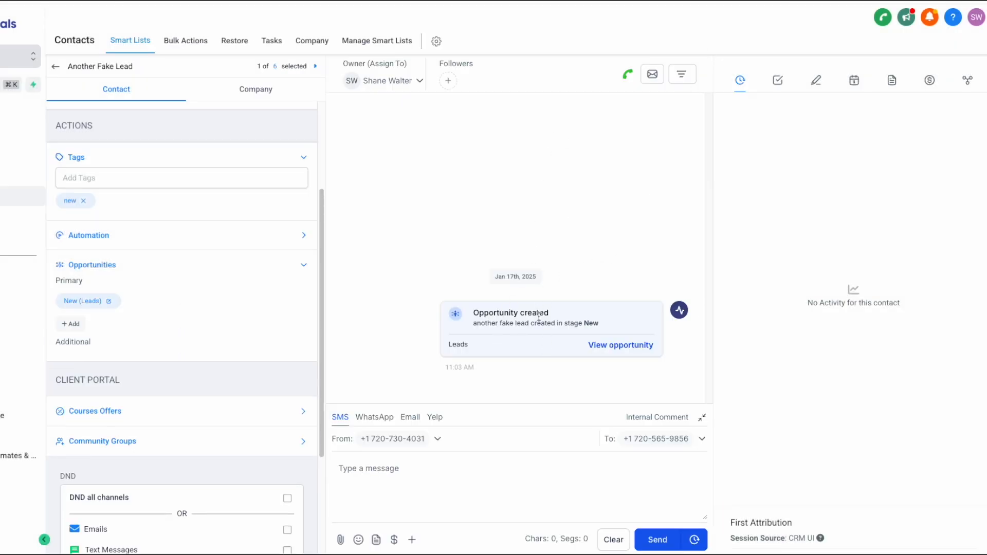
View the opportunity from the contact's "Opportunity created" activity entry, check its Pipeline and Stage fields, and close it.
drag(469, 347, 440, 349)
click(613, 347)
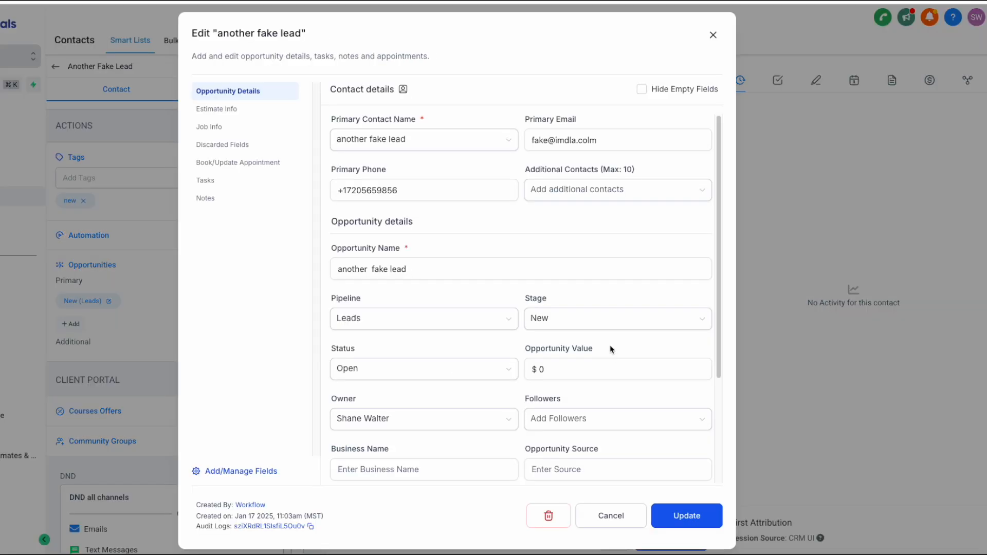
drag(549, 302, 516, 301)
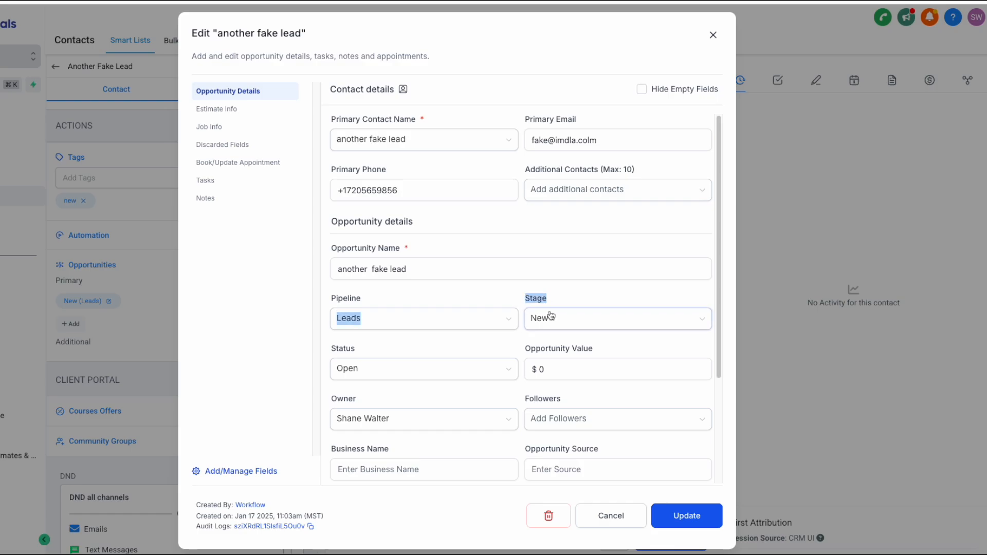
click(551, 315)
click(111, 253)
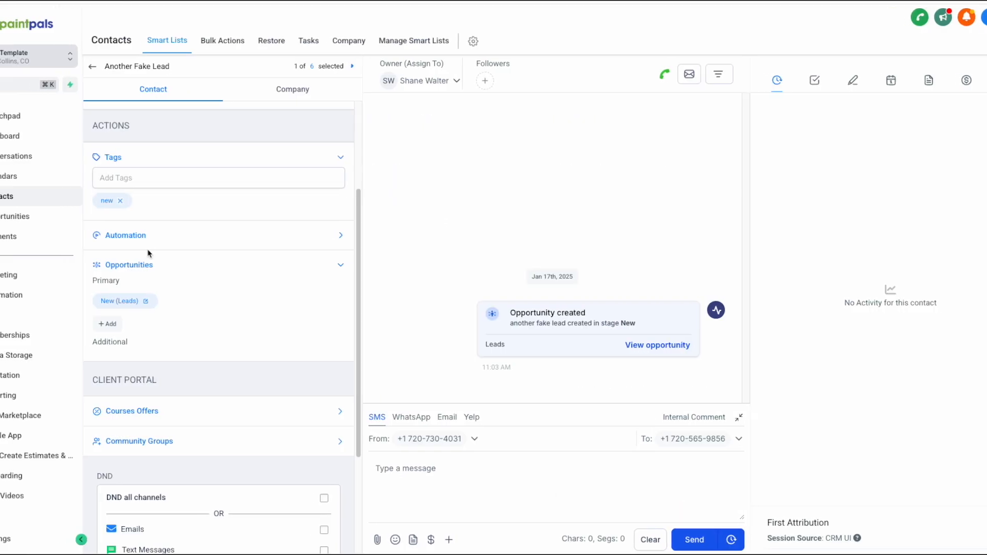
On the Leads opportunities board, view the Stage options of the first opportunity in the New column and close it.
click(20, 216)
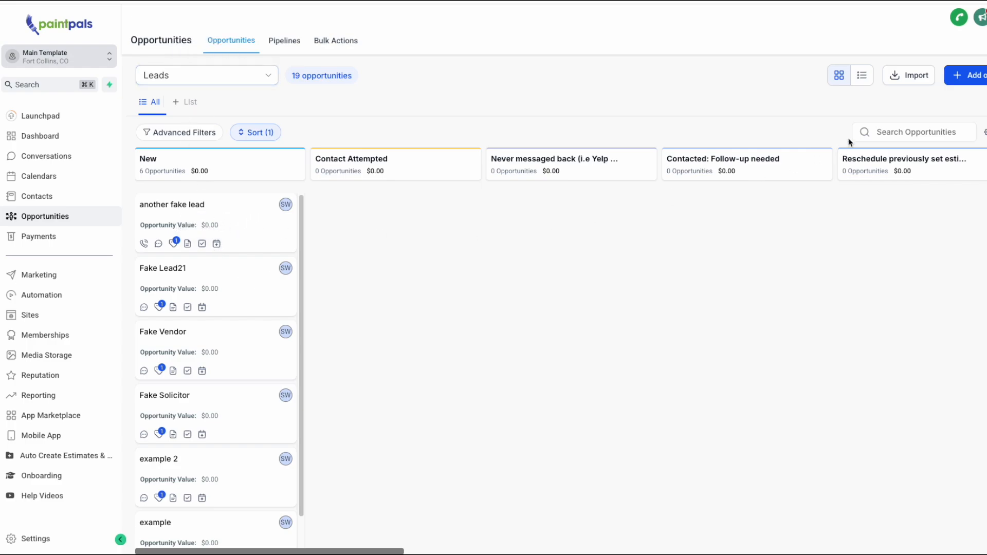
click(224, 221)
click(666, 322)
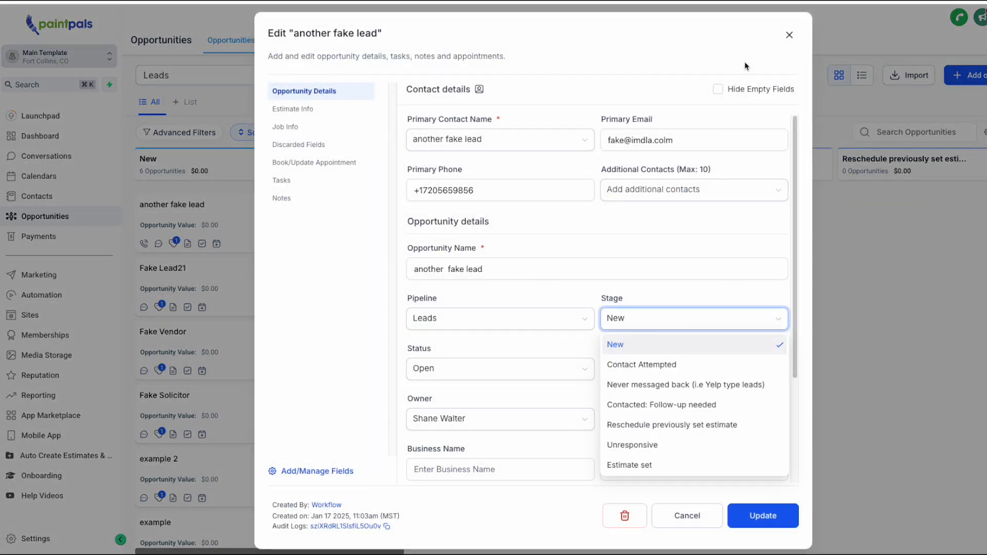
click(789, 34)
drag(238, 220, 304, 235)
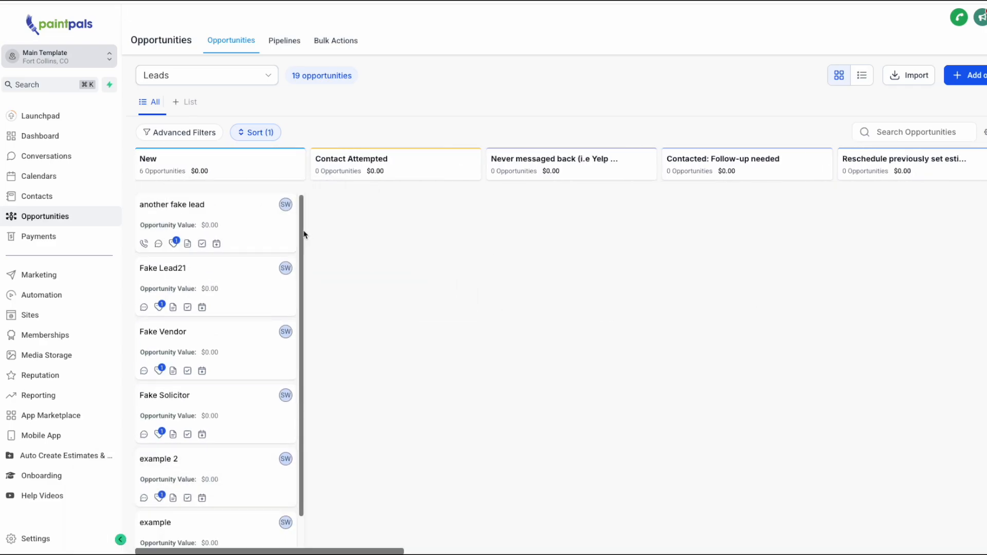
click(261, 214)
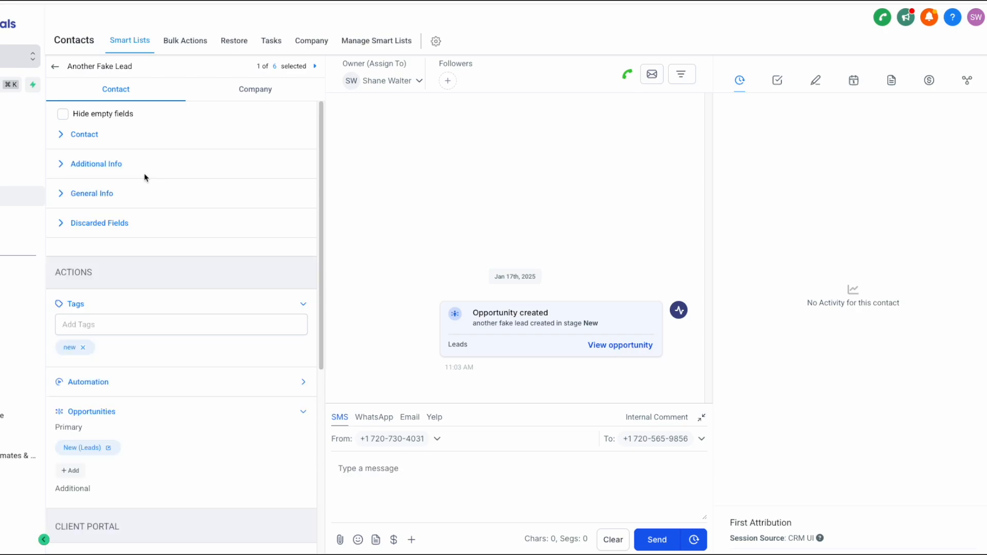
Review the Stage options of the opportunity linked in the contact's activity feed and close it.
click(619, 346)
click(600, 322)
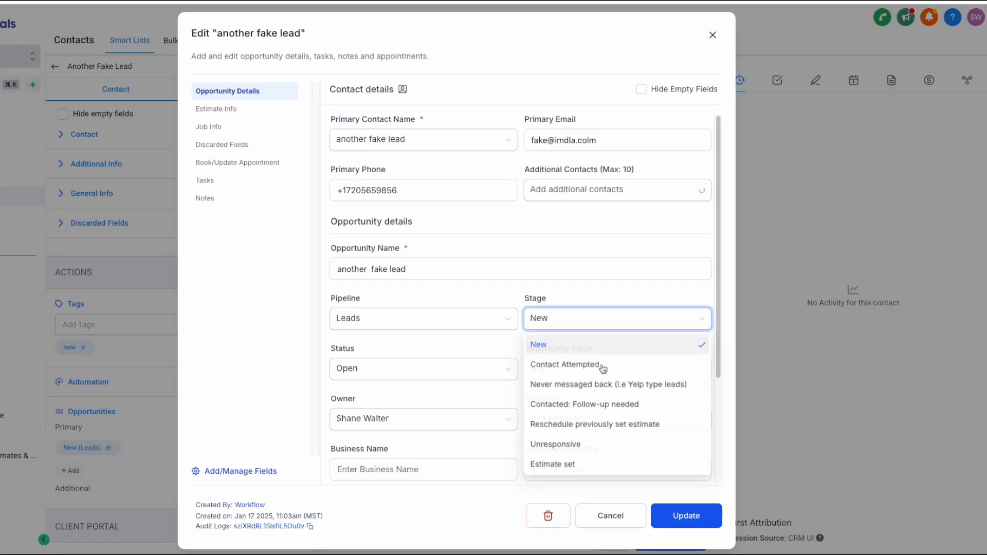
scroll(603, 406, down, 3)
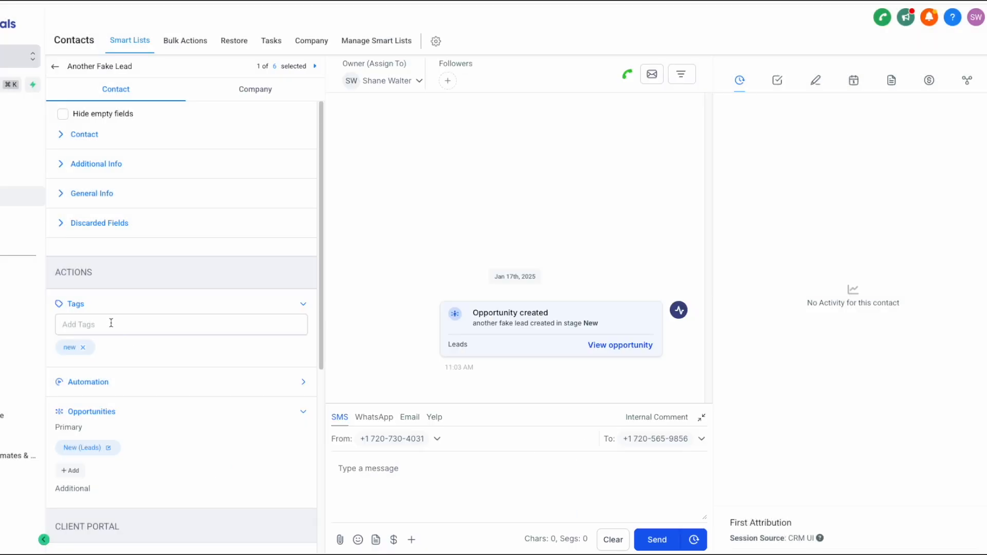
Browse the tags available for the contact and search them for "out".
click(111, 323)
scroll(99, 368, down, 5)
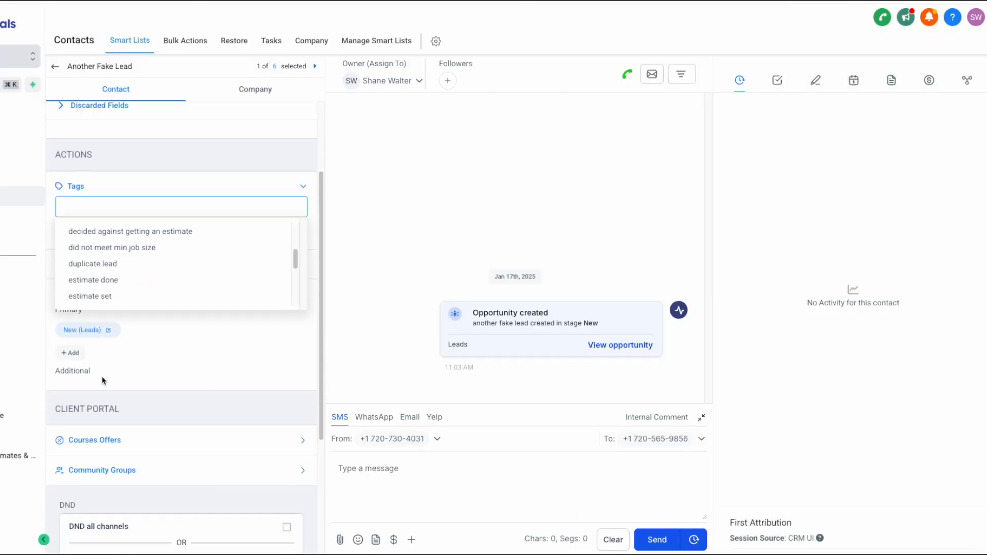
scroll(180, 216, up, 5)
scroll(144, 249, up, 3)
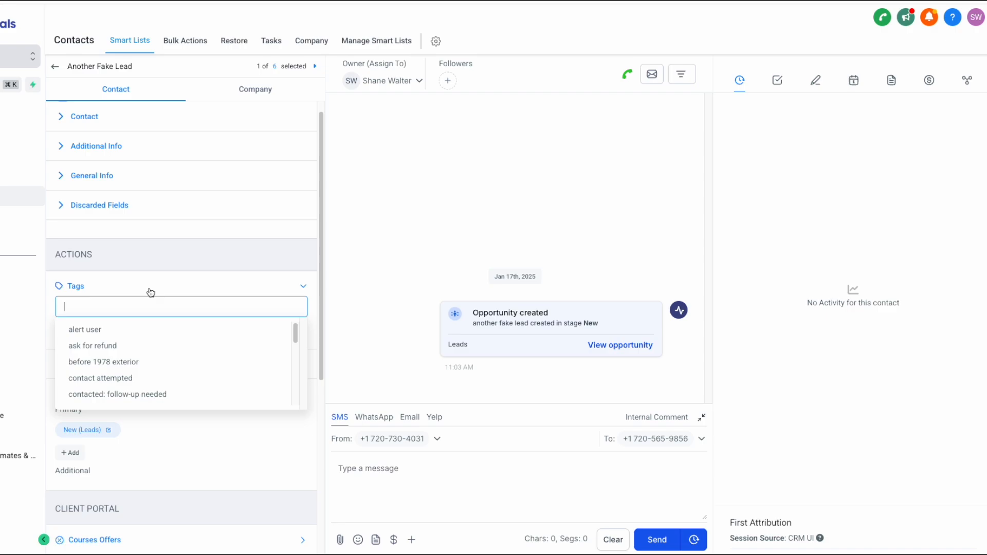
text(out)
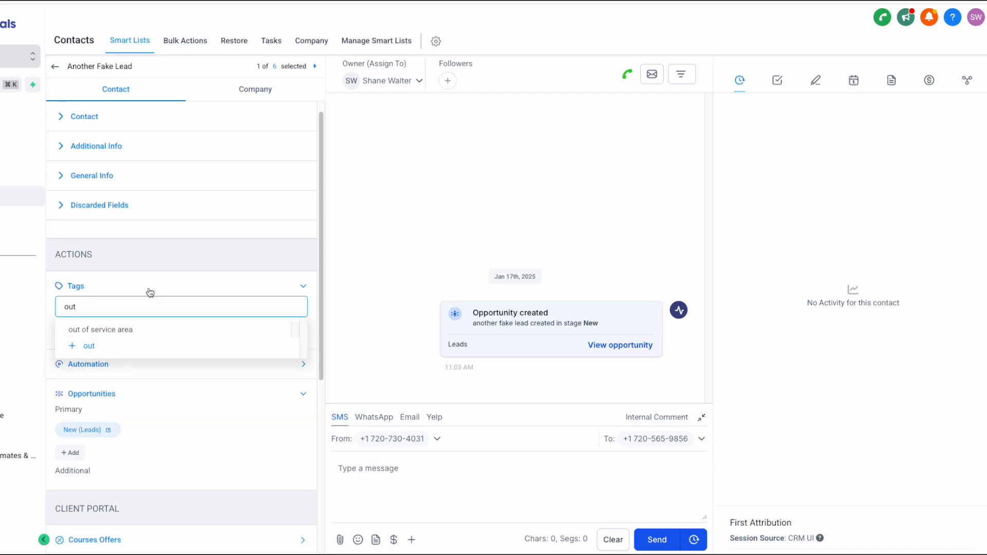
click(114, 335)
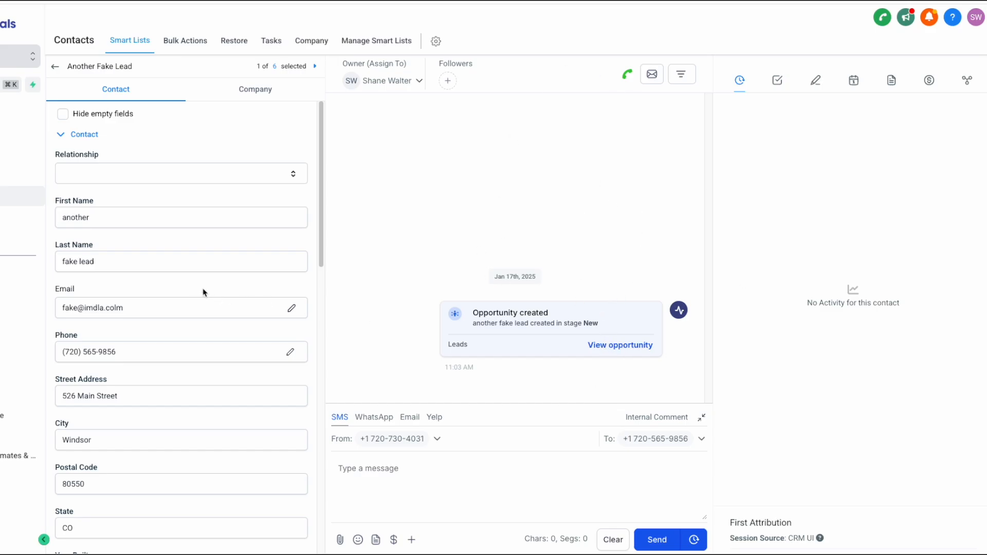
View the contact's primary New (Leads) opportunity from the Opportunities section and close it.
scroll(196, 303, down, 15)
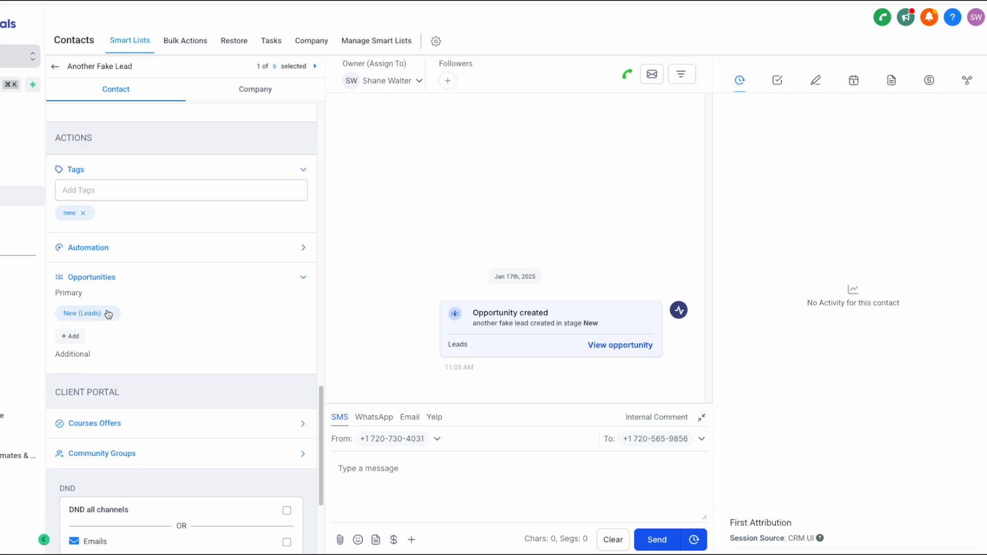
click(108, 314)
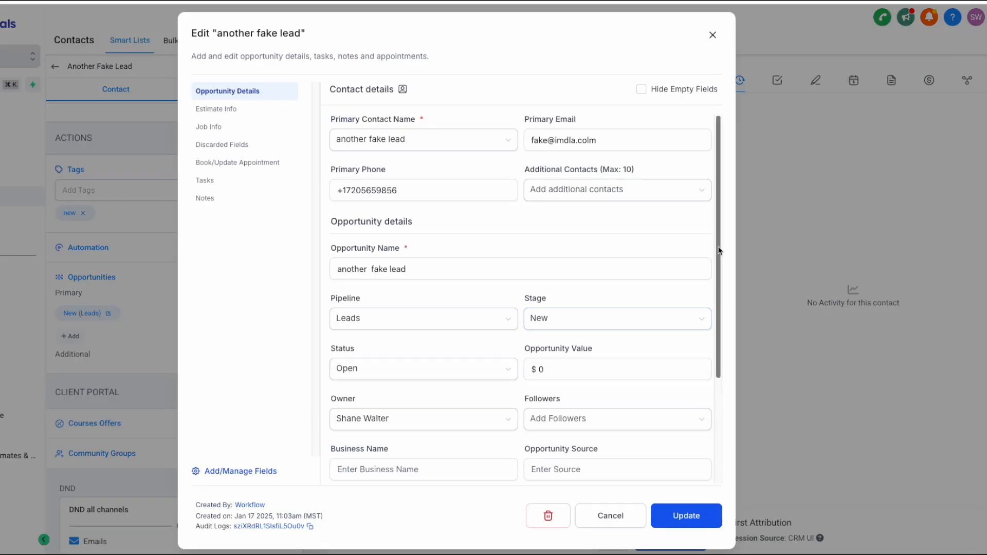
click(712, 34)
Look at the contact's tag entry field, collapsing and re-expanding the Tags section.
scroll(170, 324, up, 2)
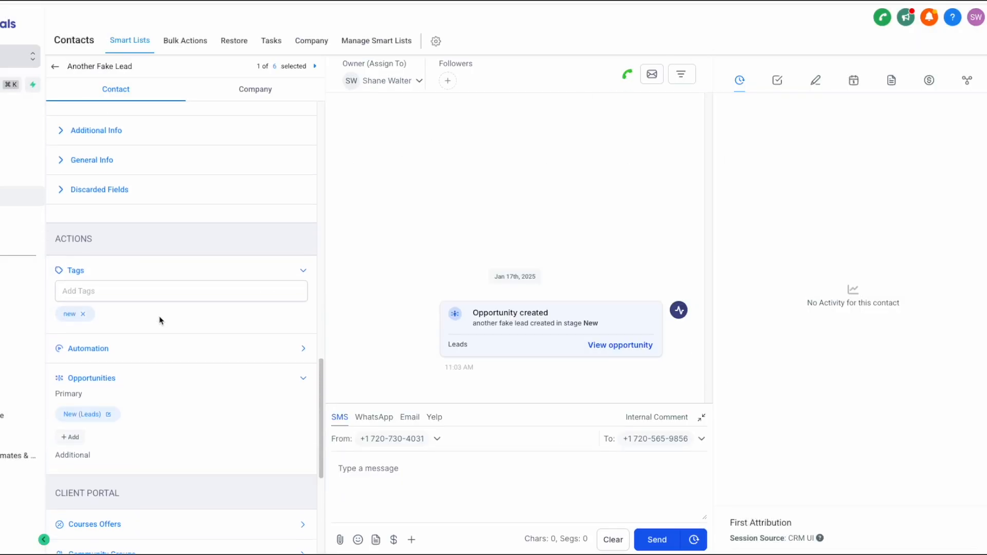
click(109, 293)
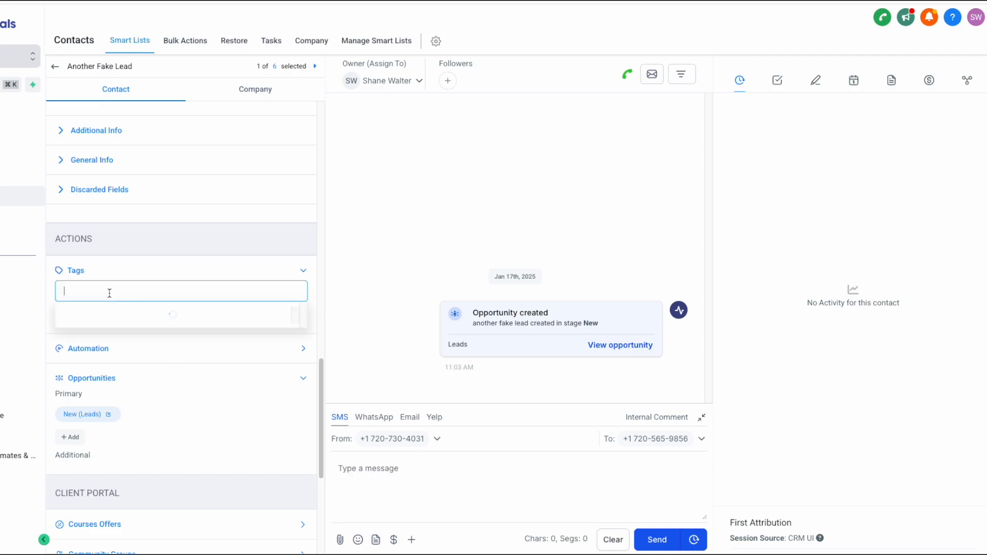
click(166, 276)
click(211, 274)
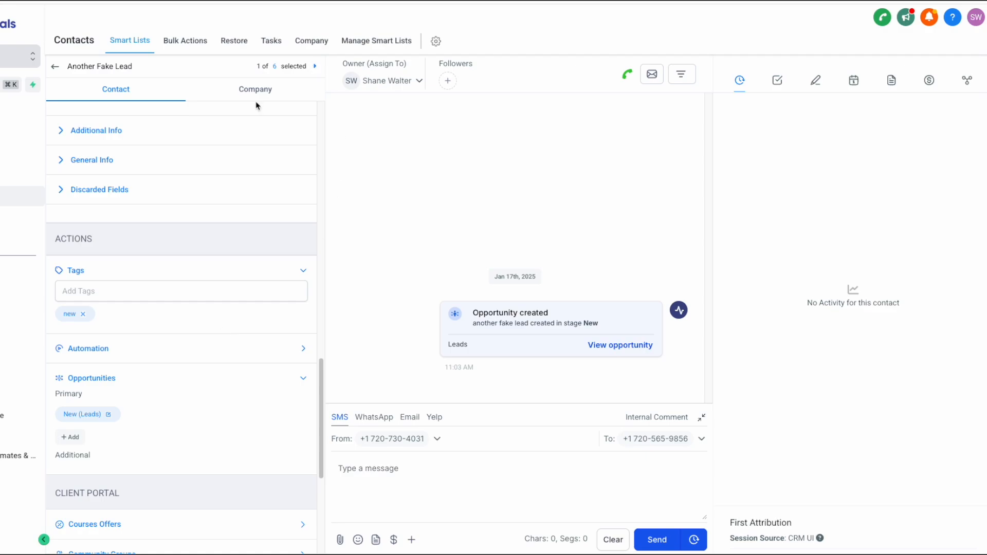
scroll(225, 231, up, 1)
click(225, 315)
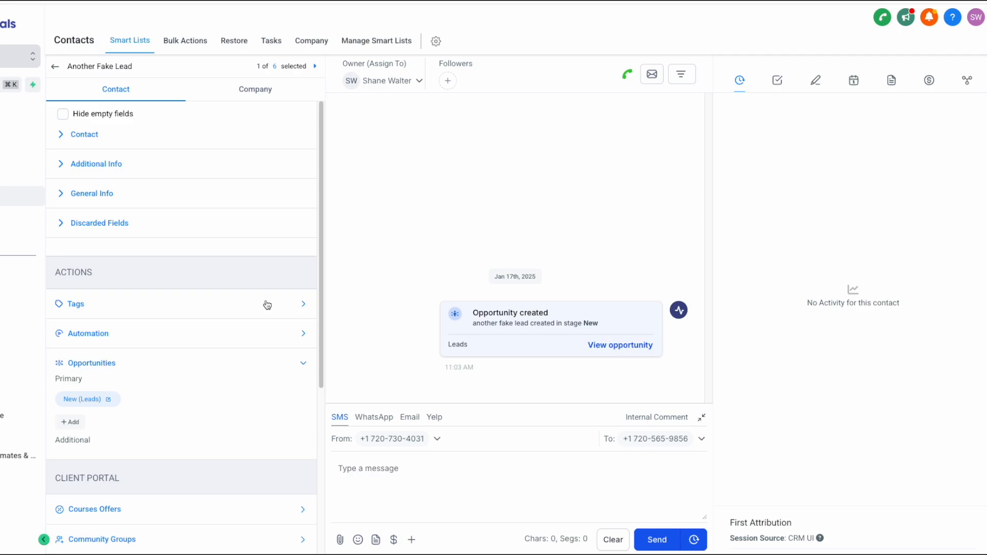
click(285, 308)
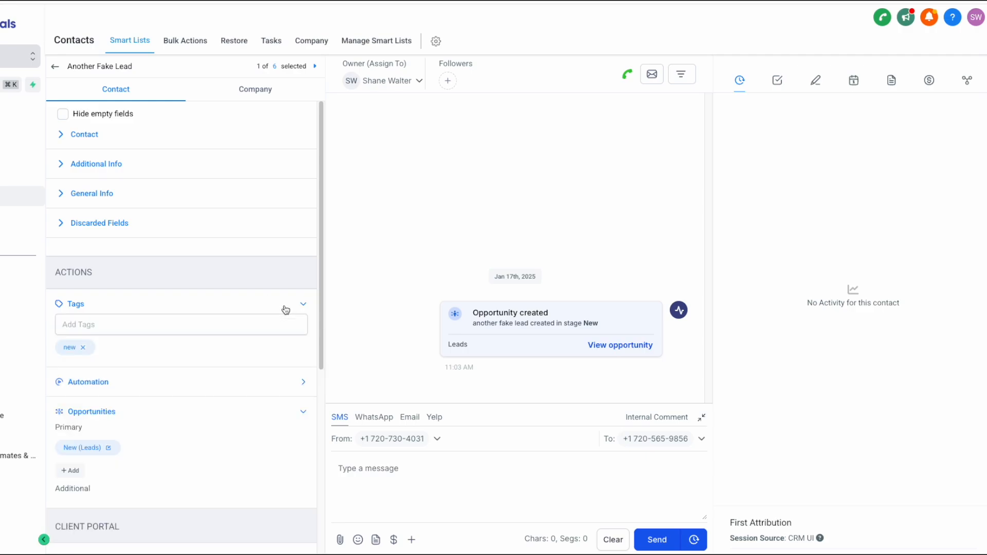
Return to the All smart list of contacts and review the Tags column.
click(15, 177)
click(15, 196)
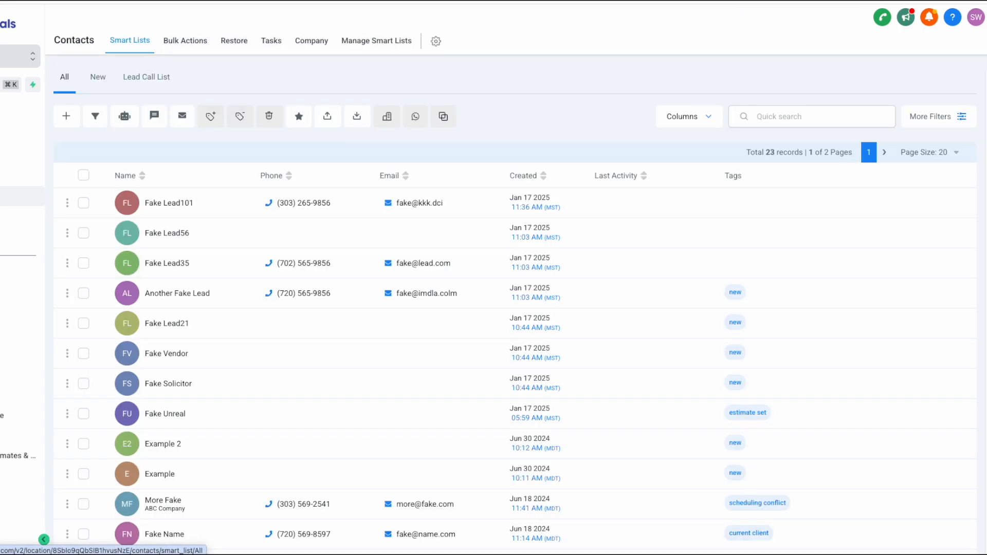
scroll(742, 342, down, 5)
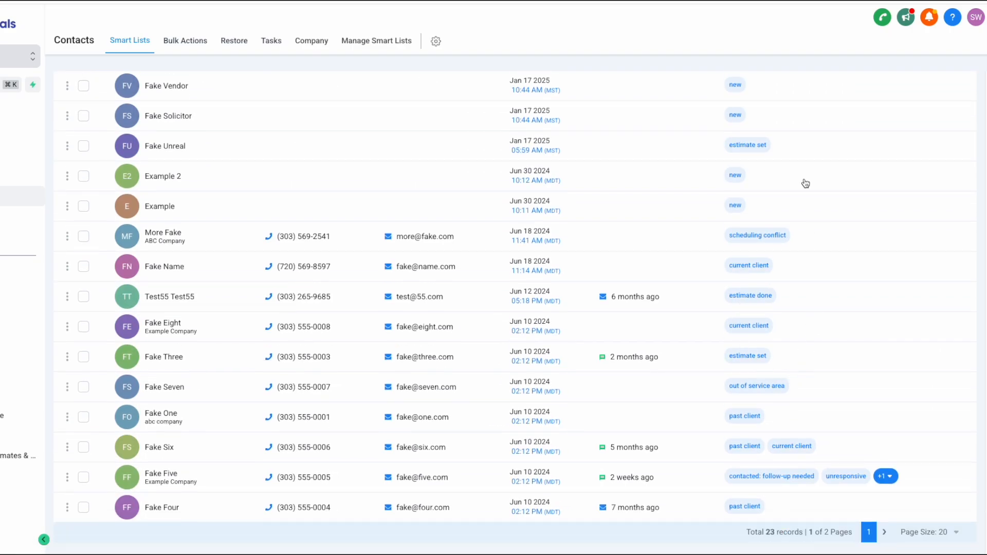
scroll(829, 206, up, 2)
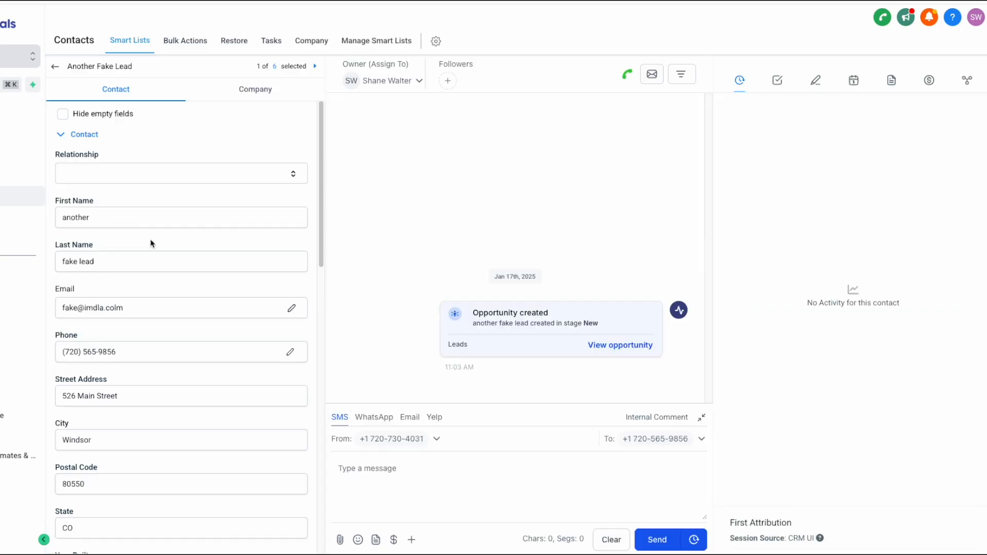
View and close the opportunity linked in the contact's activity feed, and show the contact's Appointments.
click(620, 344)
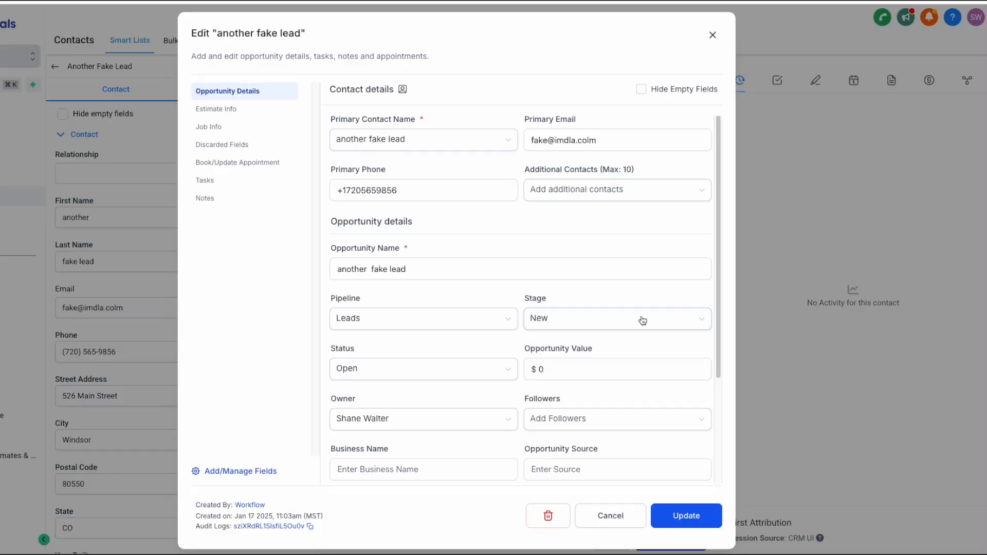
click(713, 35)
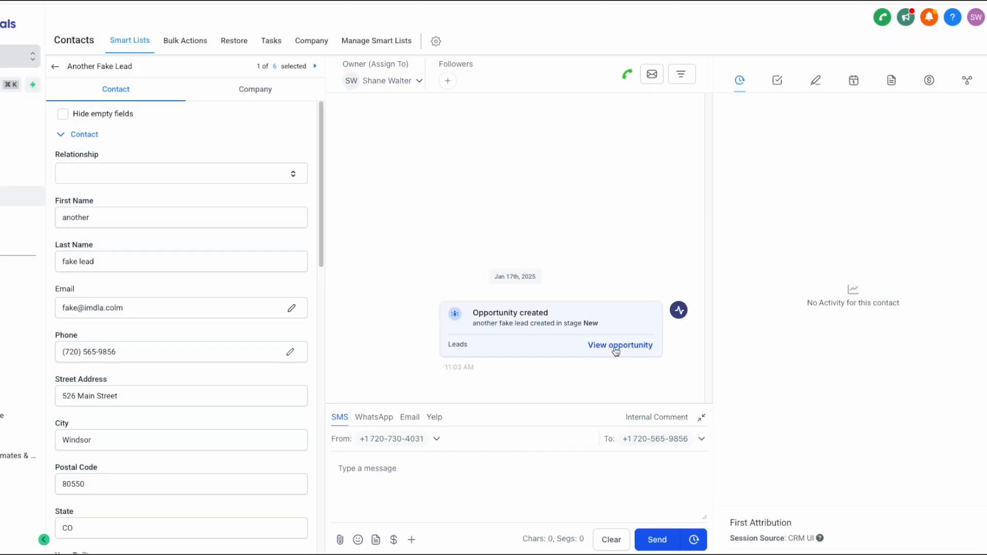
click(854, 81)
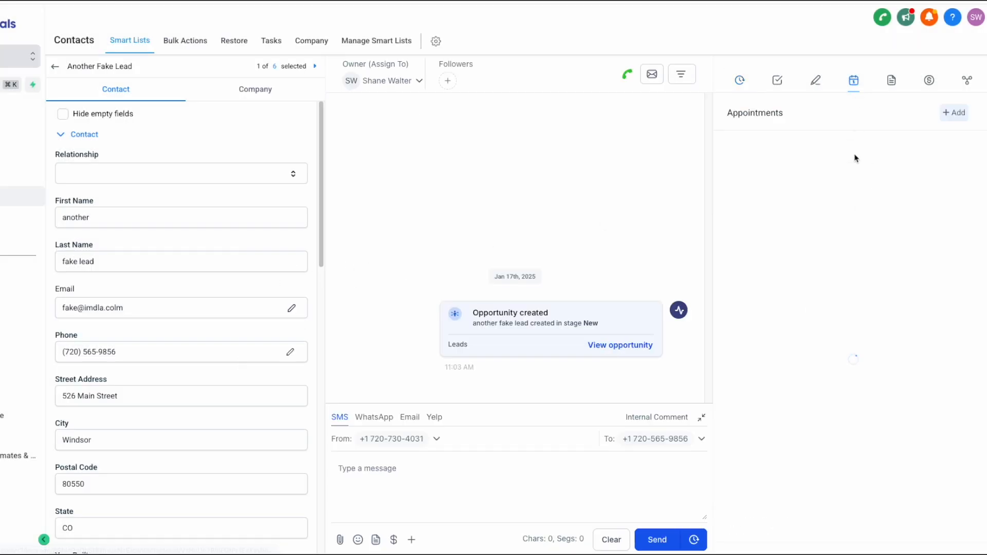
drag(731, 114, 779, 115)
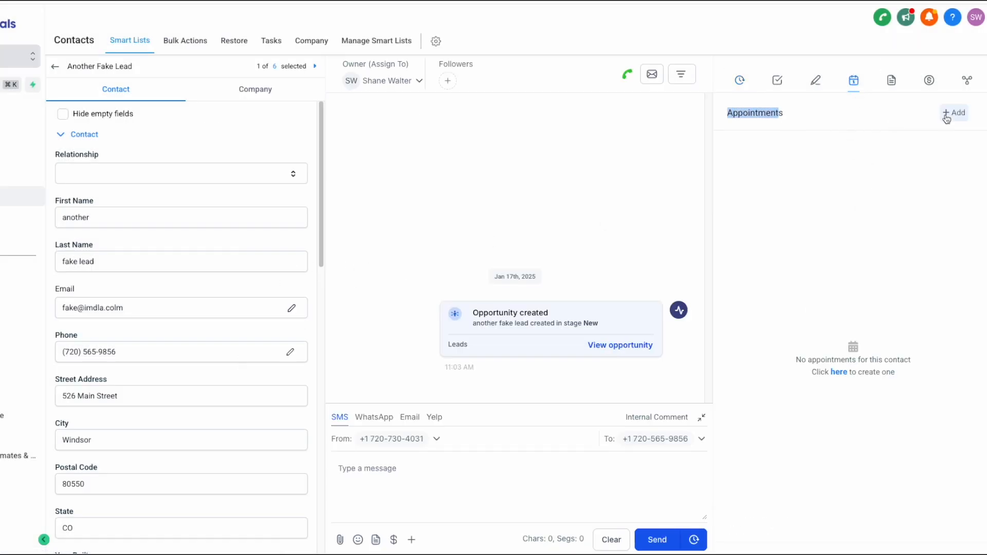
Look at the new appointment form and the opportunity's stage options for Another Fake Lead, without saving anything.
click(943, 117)
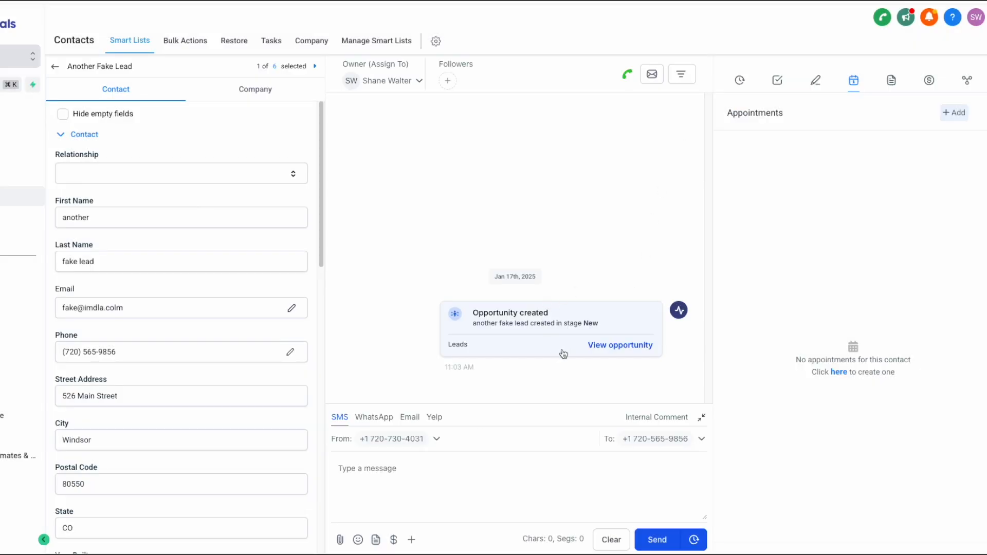
click(604, 345)
click(559, 322)
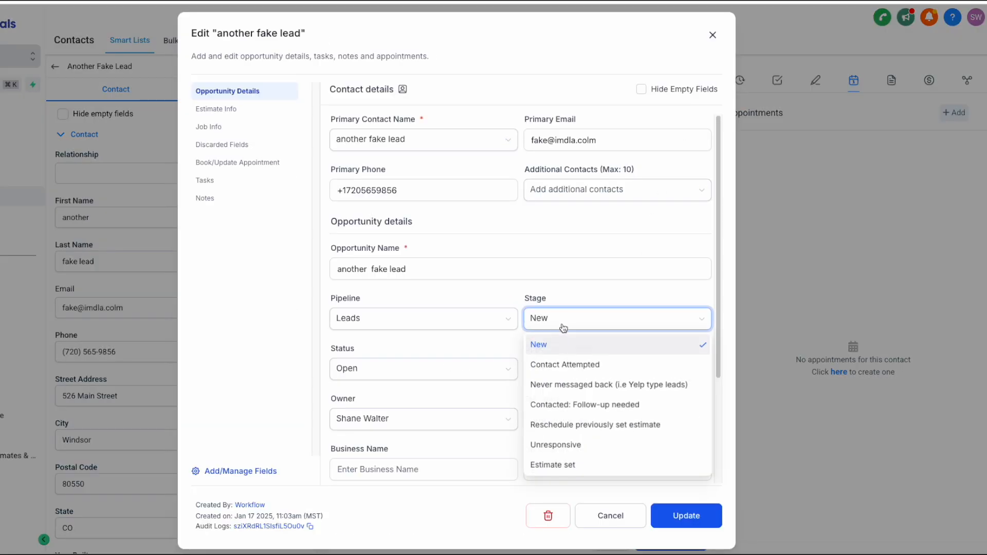
click(714, 35)
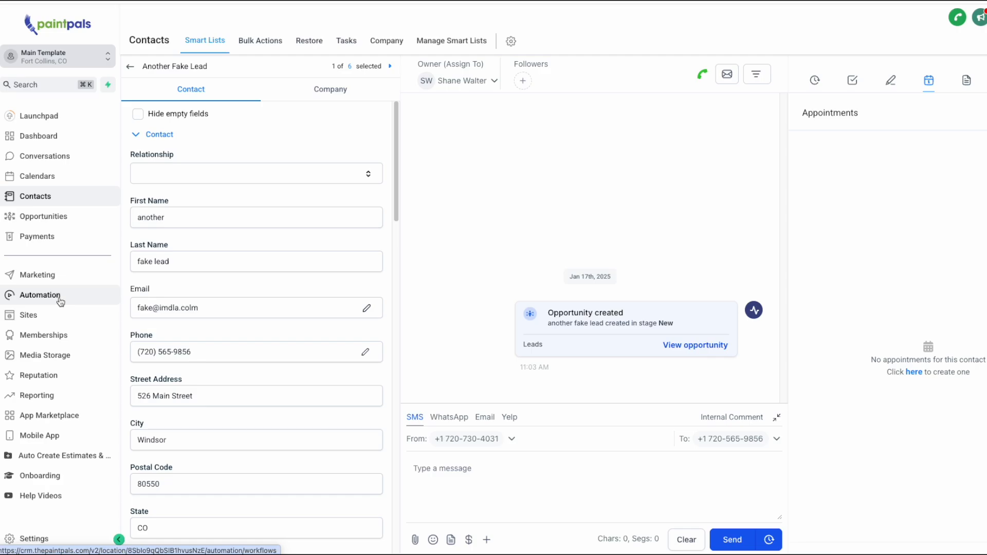
Set the contact's Asked To Be Contacted Later Date to Jan 20th 2025.
scroll(286, 326, down, 8)
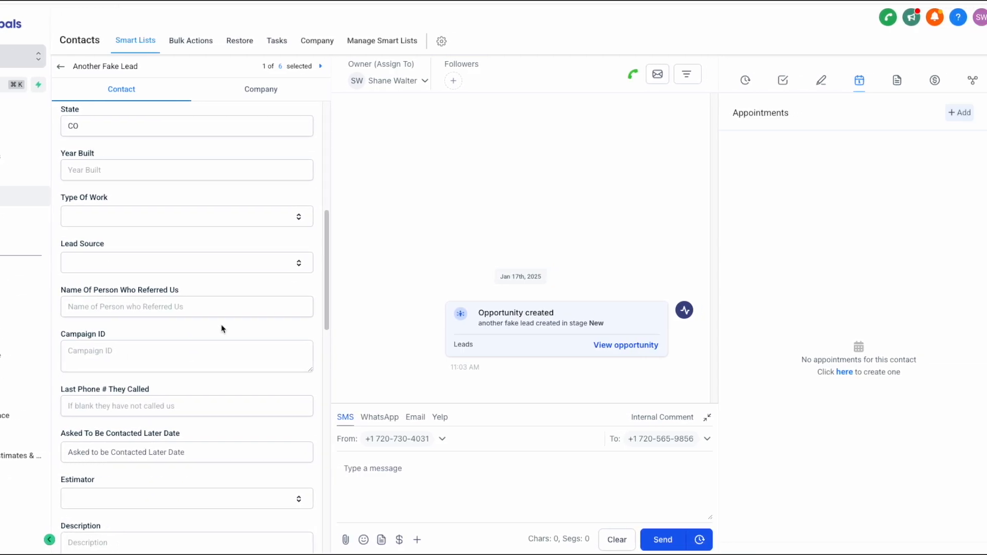
scroll(171, 375, down, 2)
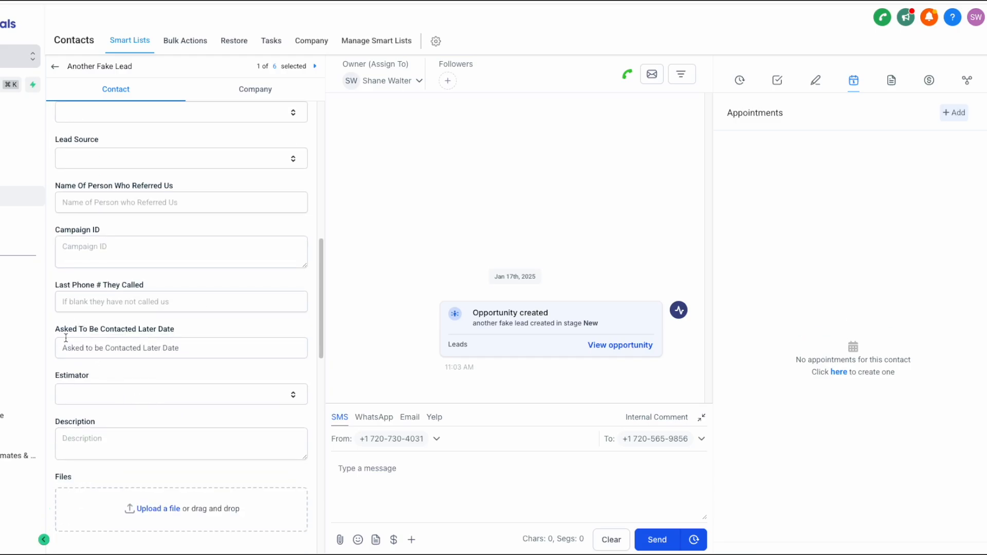
drag(60, 332, 180, 331)
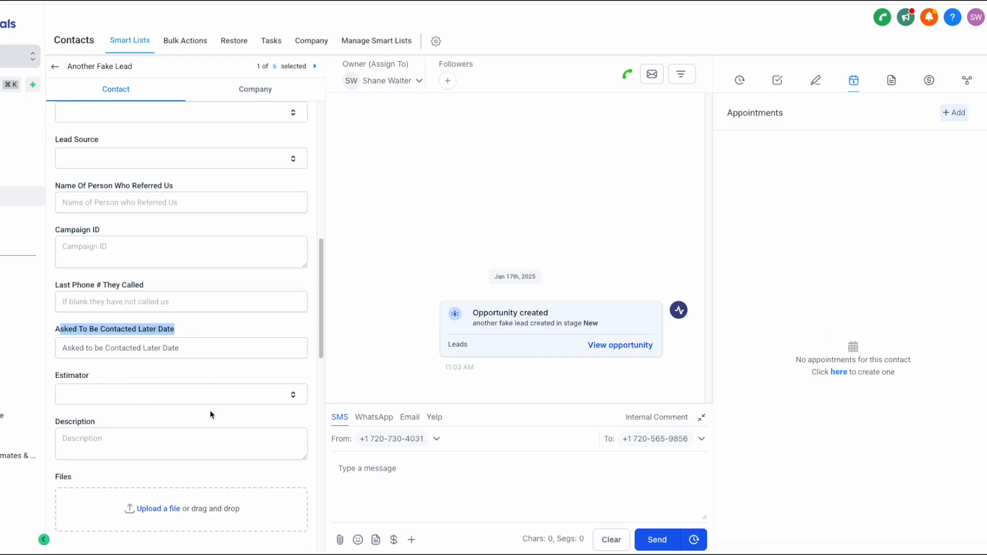
click(154, 348)
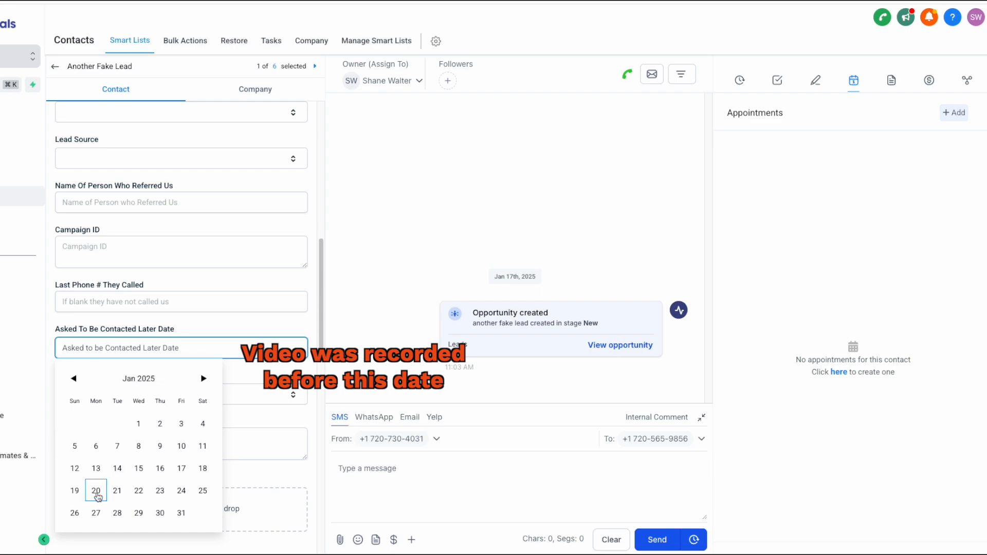
click(96, 491)
click(289, 535)
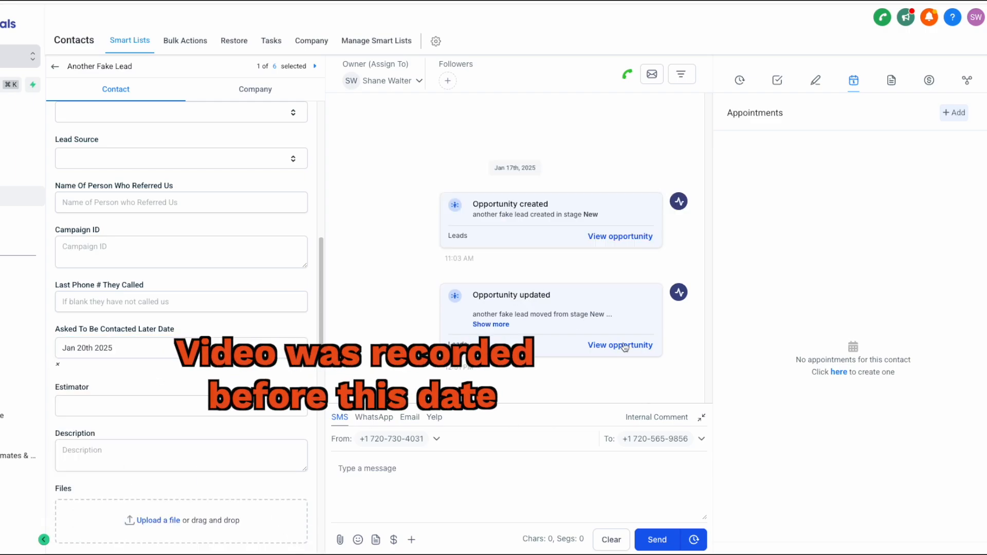
Expand the Opportunity updated entry in the contact's conversation and read the full stage change.
click(499, 325)
drag(445, 344, 571, 319)
click(596, 303)
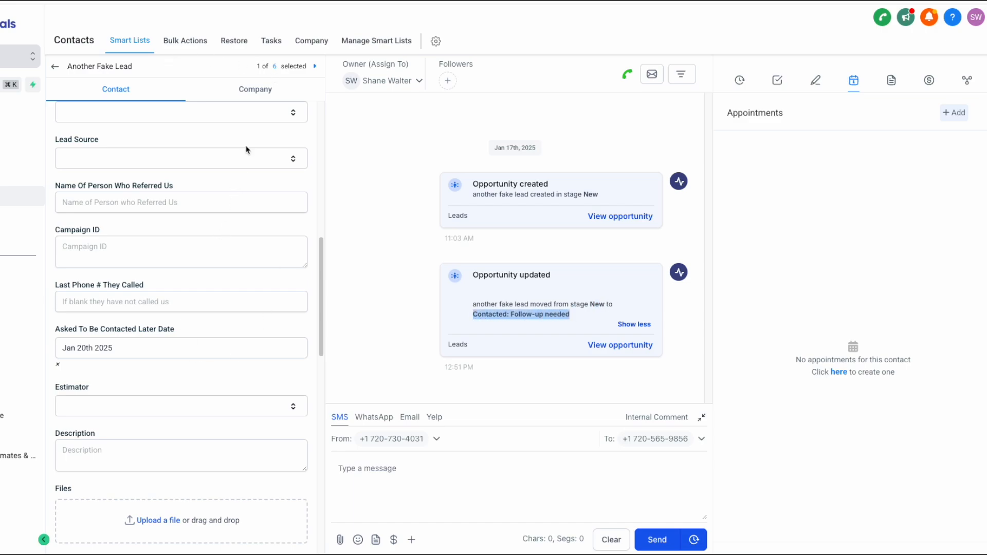
View the next selected lead, return to the contacts list, and check the contact-later date on Another Fake Lead.
click(314, 67)
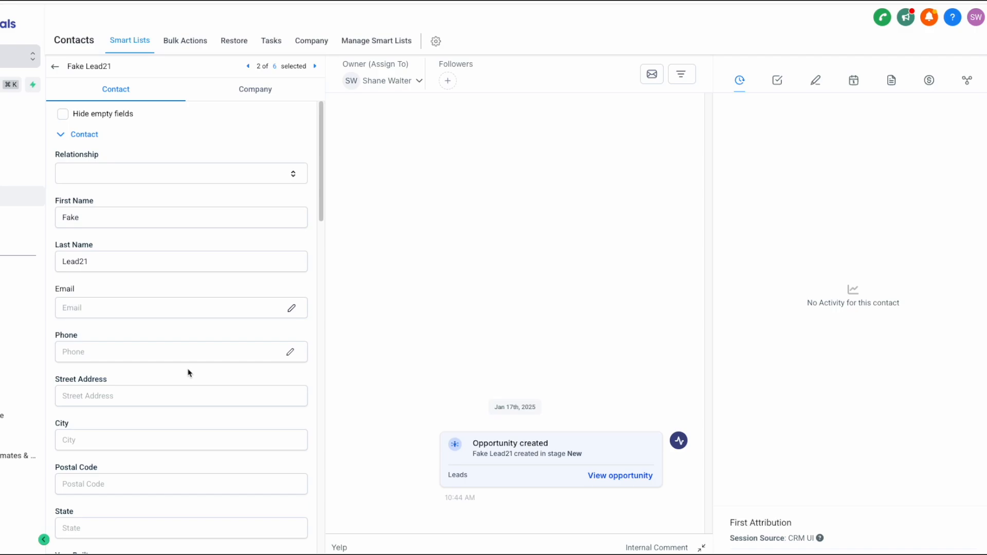
click(54, 67)
click(146, 78)
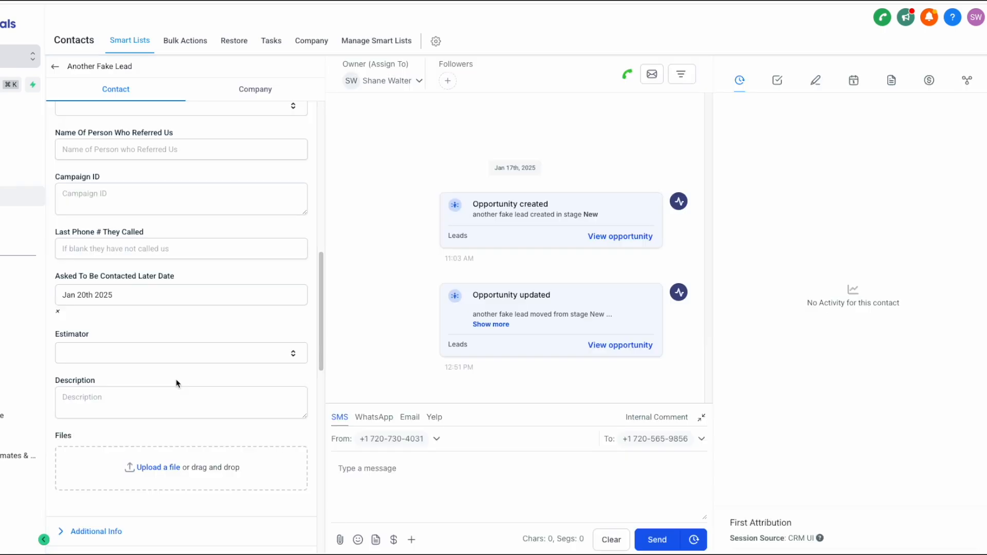
scroll(176, 381, down, 1)
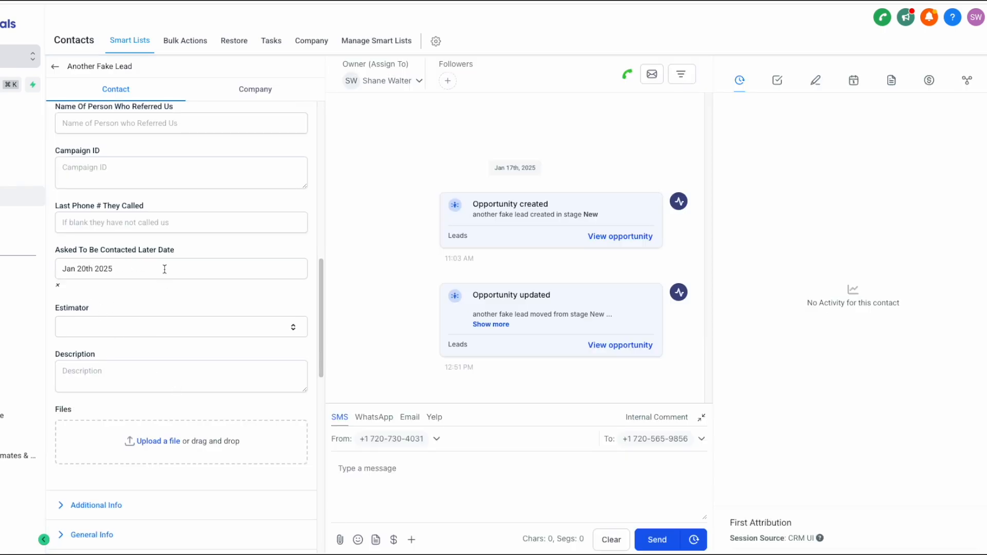
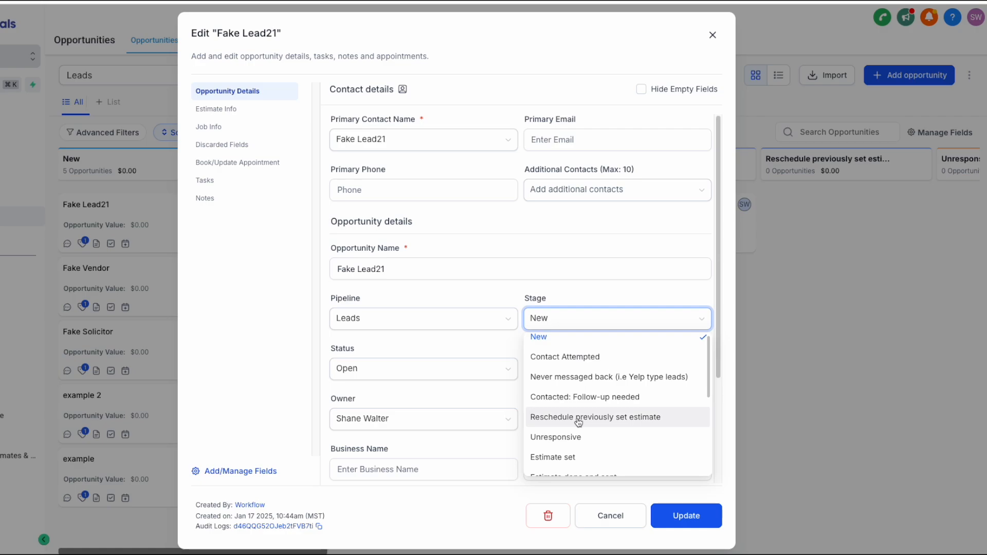
Review the stage options in the Fake Lead21 opportunity and close it without changes.
scroll(668, 415, down, 1)
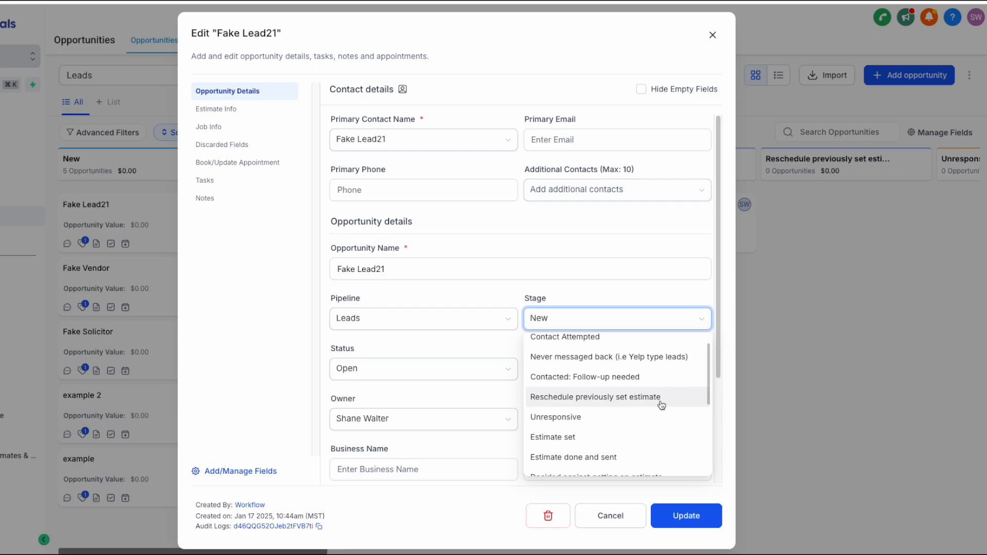
scroll(662, 406, down, 1)
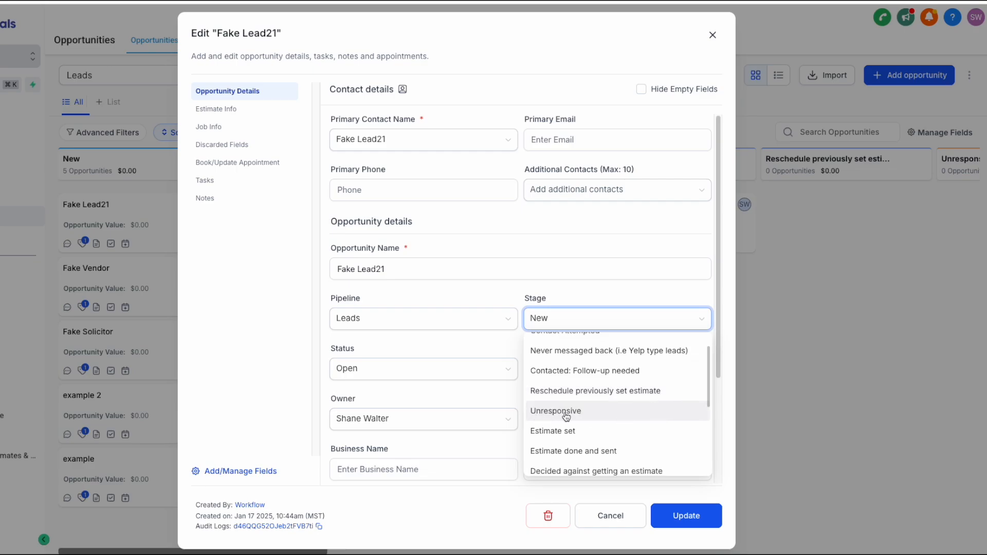
click(712, 35)
Look across the stage columns of the Leads pipeline board and visit the contacts list.
scroll(269, 168, right, 5)
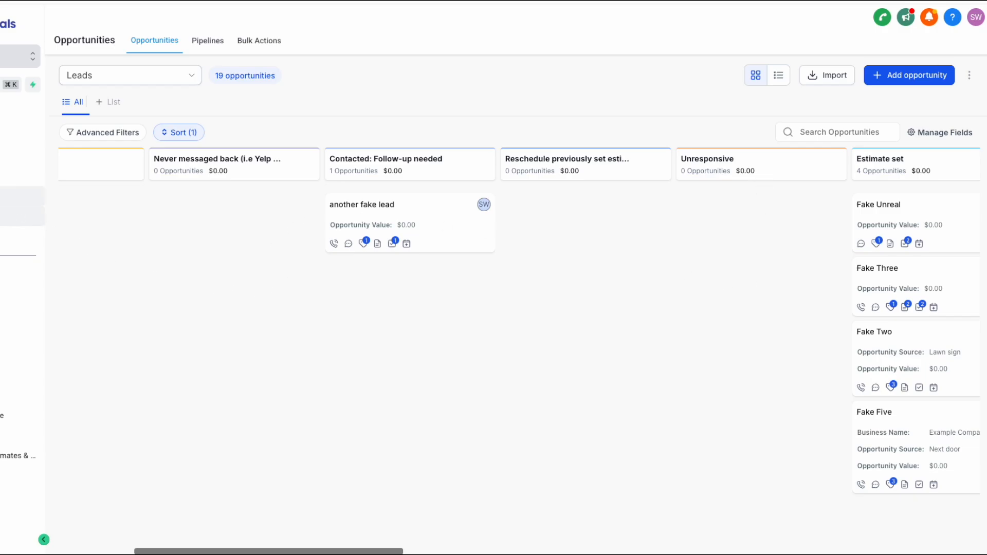
click(21, 196)
click(147, 78)
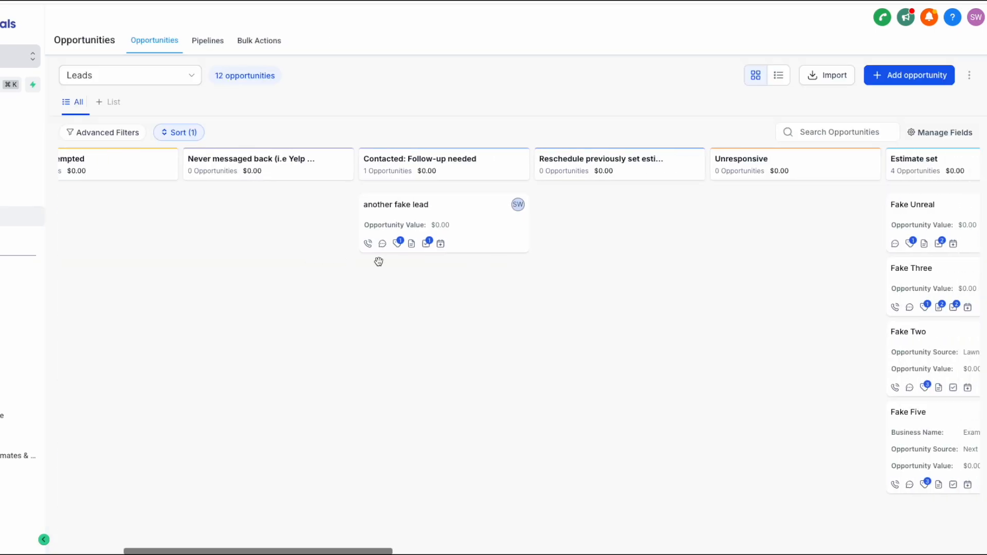
scroll(381, 263, right, 10)
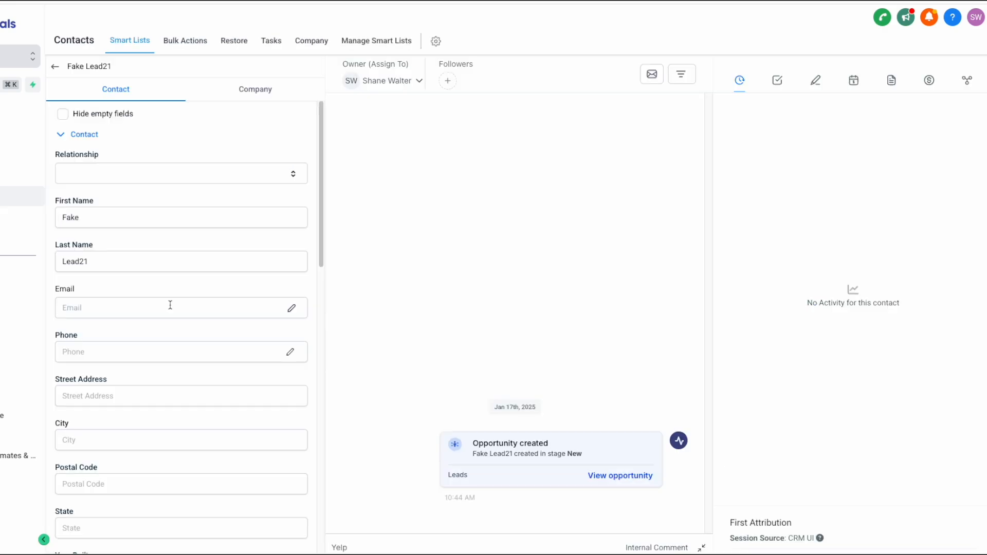
Show Fake Lead21's appointments and open the form for booking a new one.
click(853, 84)
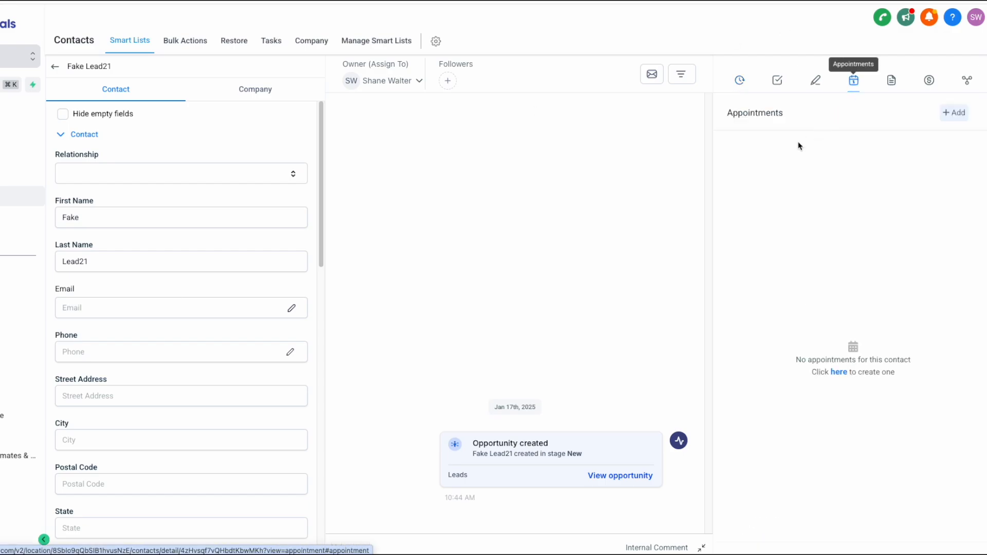
click(956, 113)
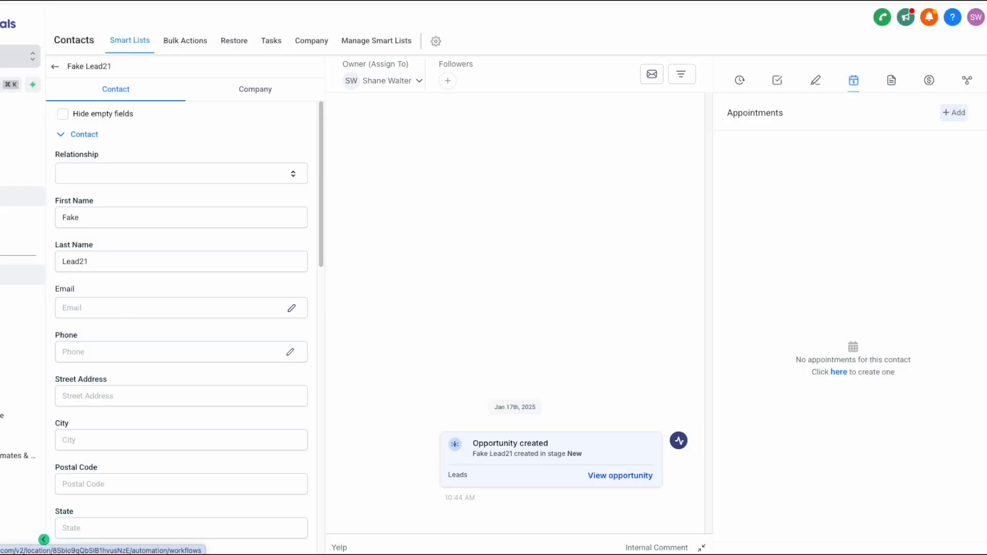
Examine the Unresponsive Leads follow-up snippets in Marketing, view the content of Text Follow Up 3, and close it unchanged.
click(242, 41)
scroll(458, 199, down, 20)
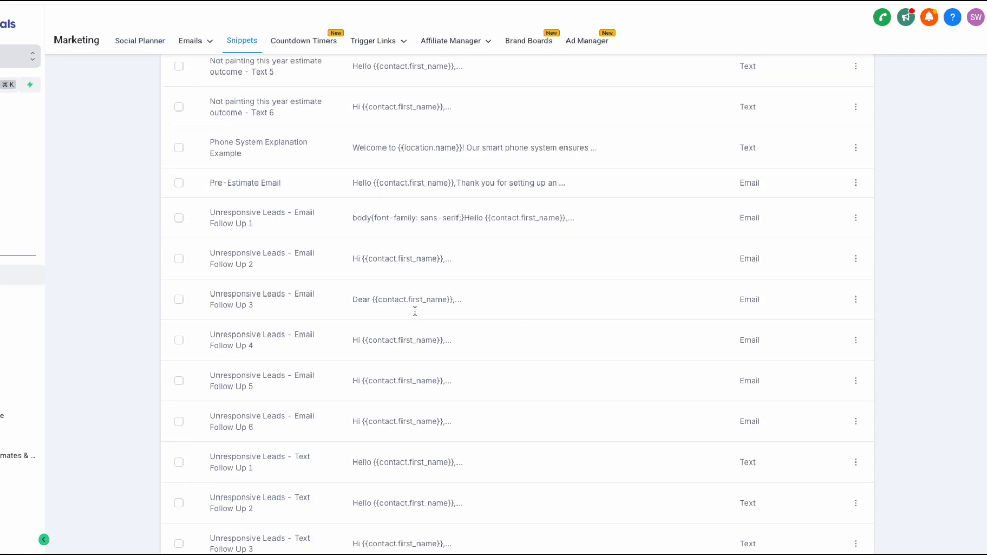
scroll(415, 311, down, 2)
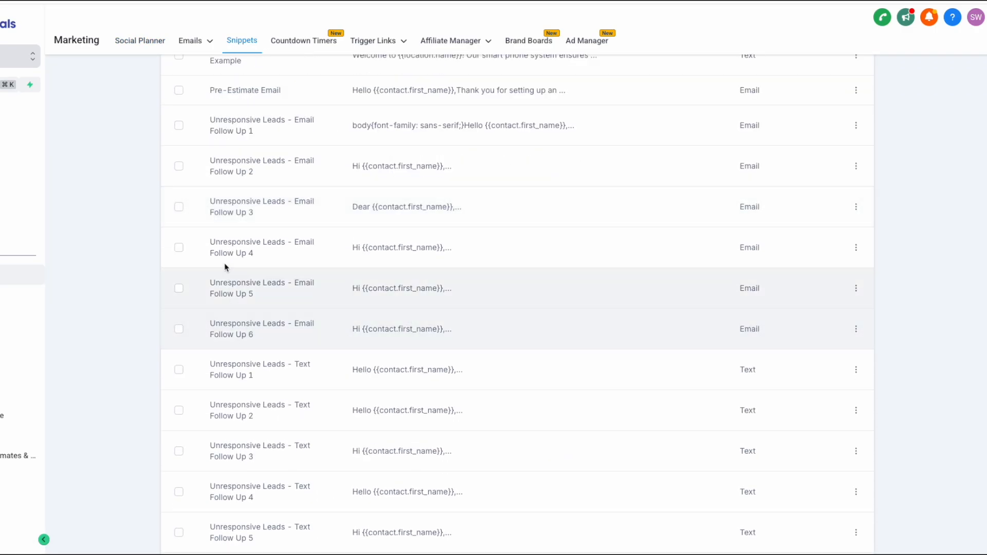
drag(210, 237, 577, 454)
click(855, 451)
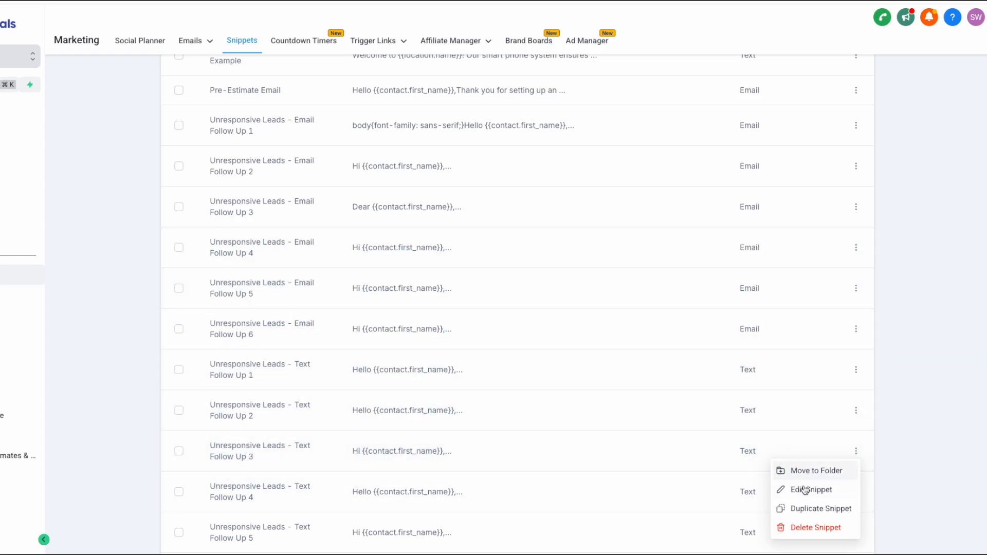
click(805, 490)
scroll(348, 262, down, 2)
click(713, 65)
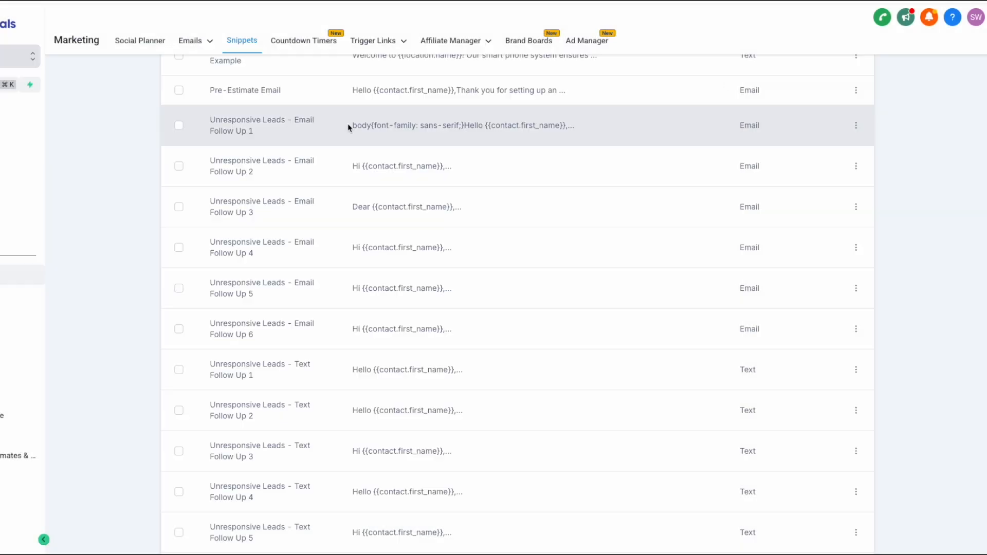
Return to Fake Lead21's appointment booking form and cancel it.
click(28, 172)
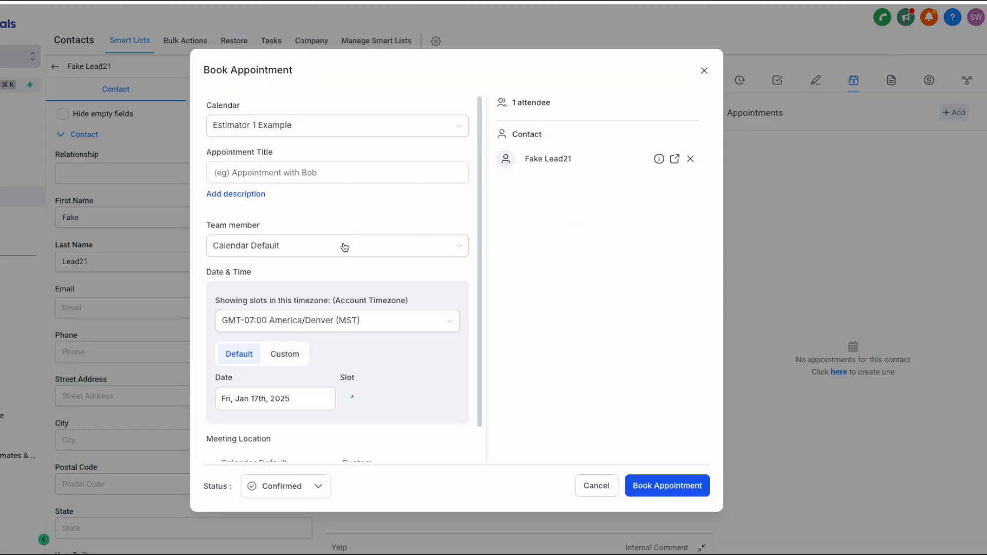
click(591, 489)
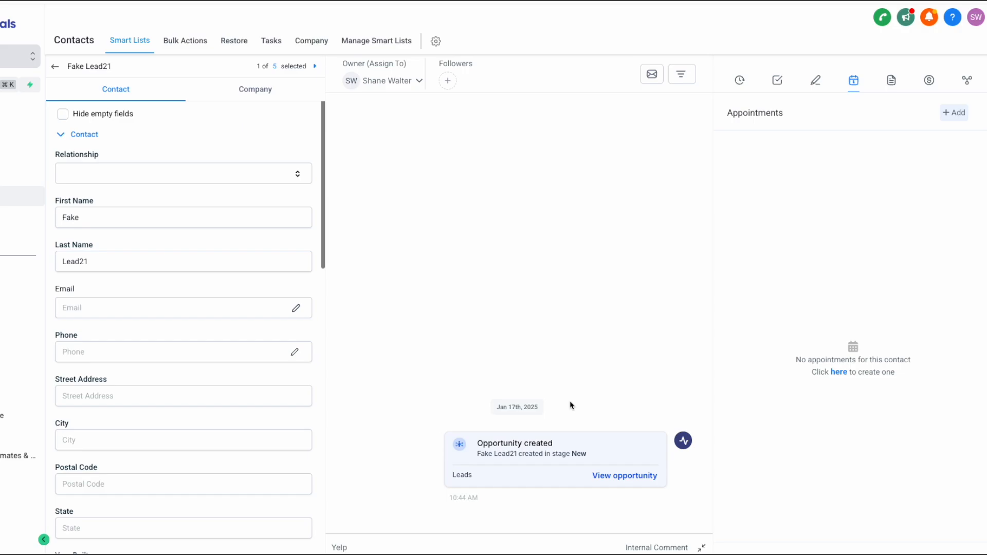
Change the stage of the Fake Lead21 opportunity to Estimate set and save the update.
scroll(180, 388, down, 10)
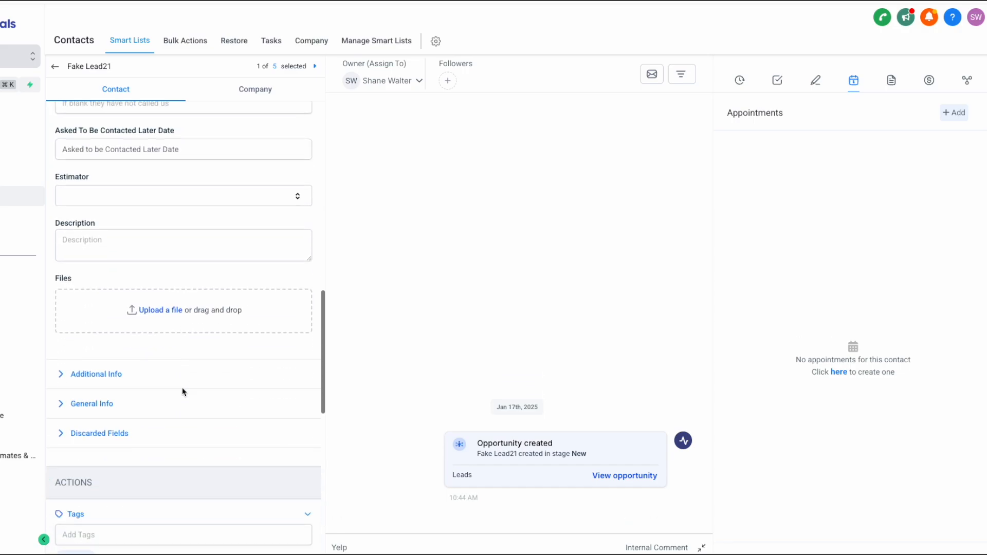
scroll(183, 392, down, 3)
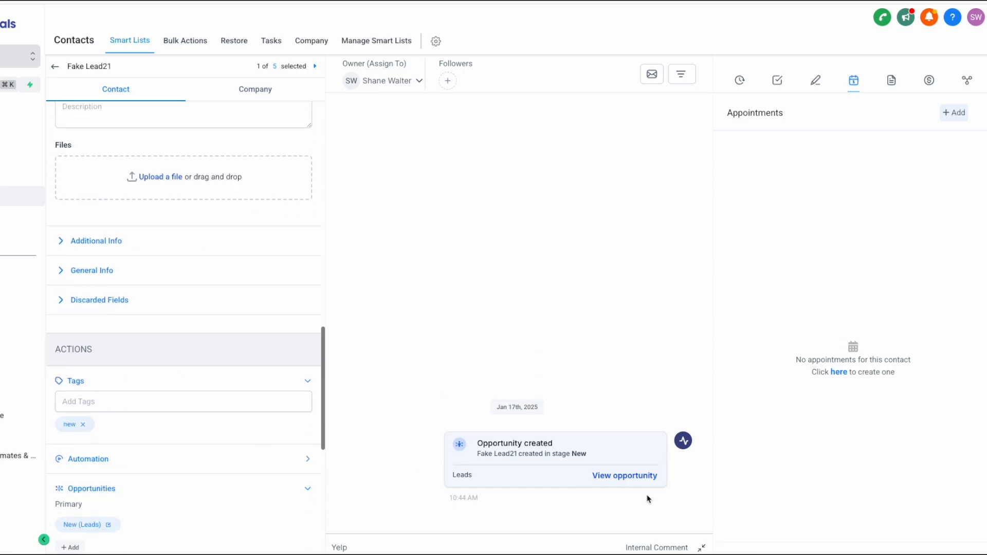
click(632, 478)
click(602, 323)
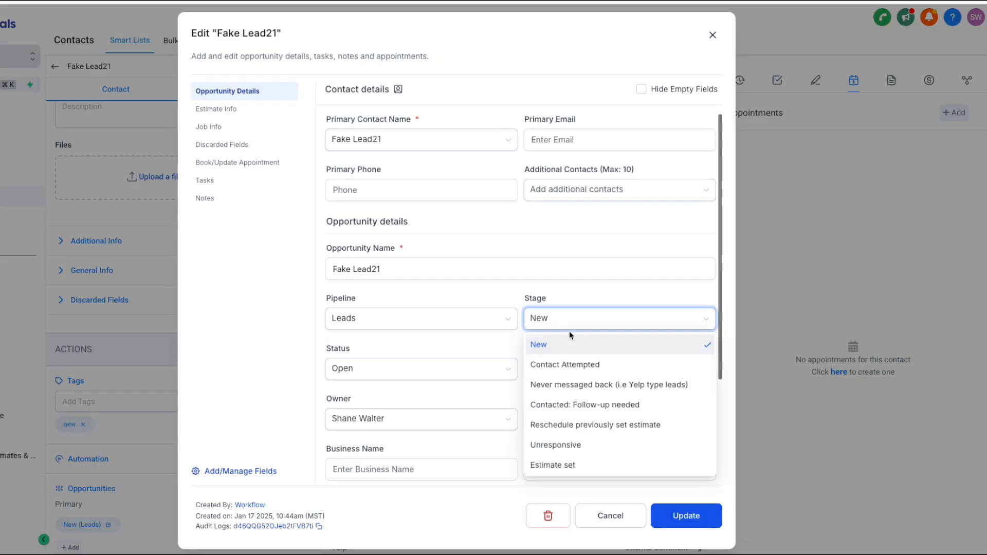
click(573, 464)
click(686, 516)
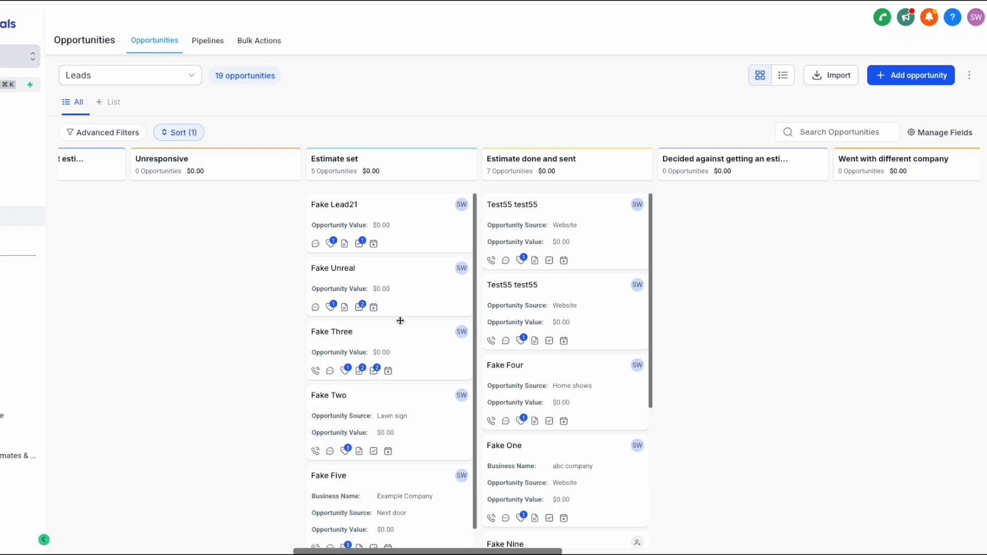
Examine the Leads pipeline columns from Estimate set through Ask for refund from lead service, and return to Estimate set.
scroll(420, 287, right, 3)
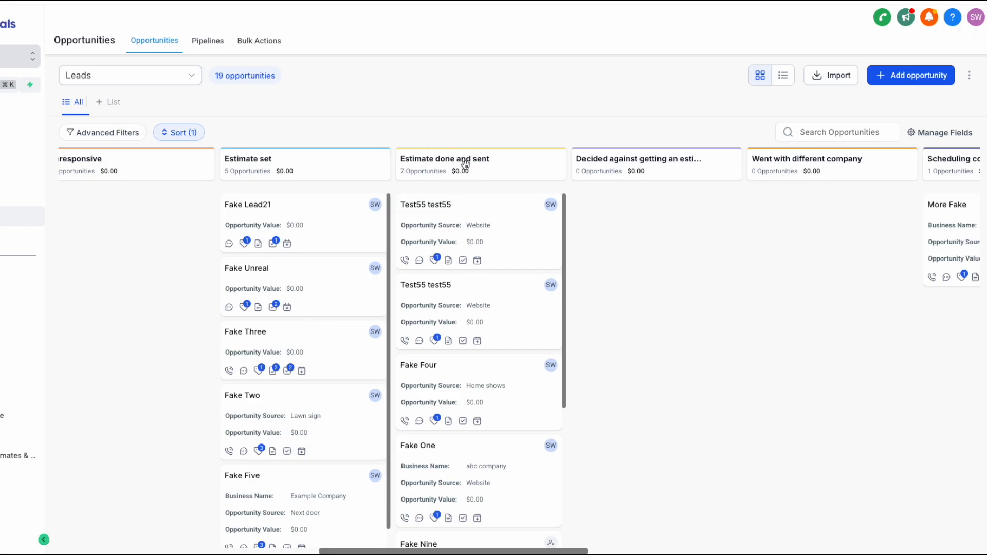
scroll(478, 261, right, 8)
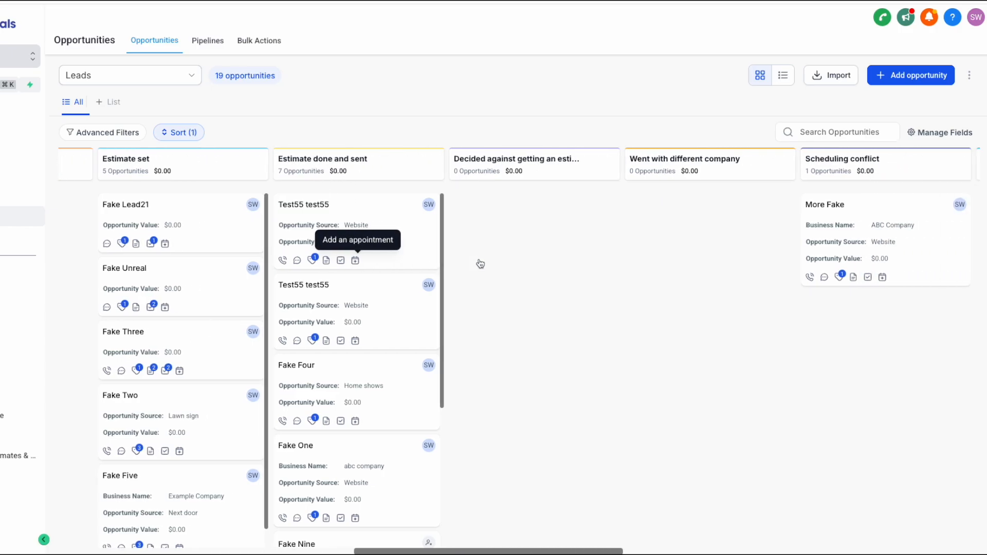
scroll(330, 259, right, 15)
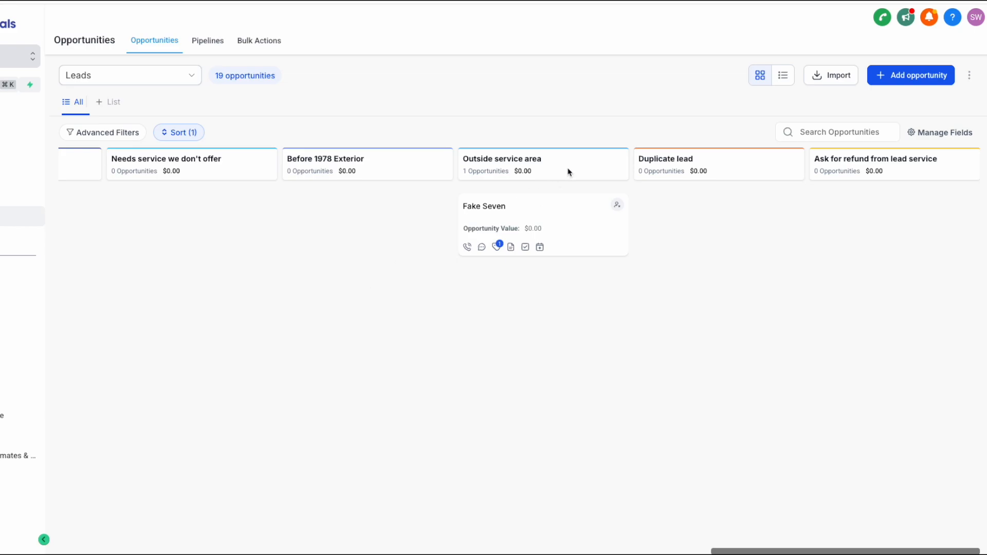
scroll(503, 341, left, 10)
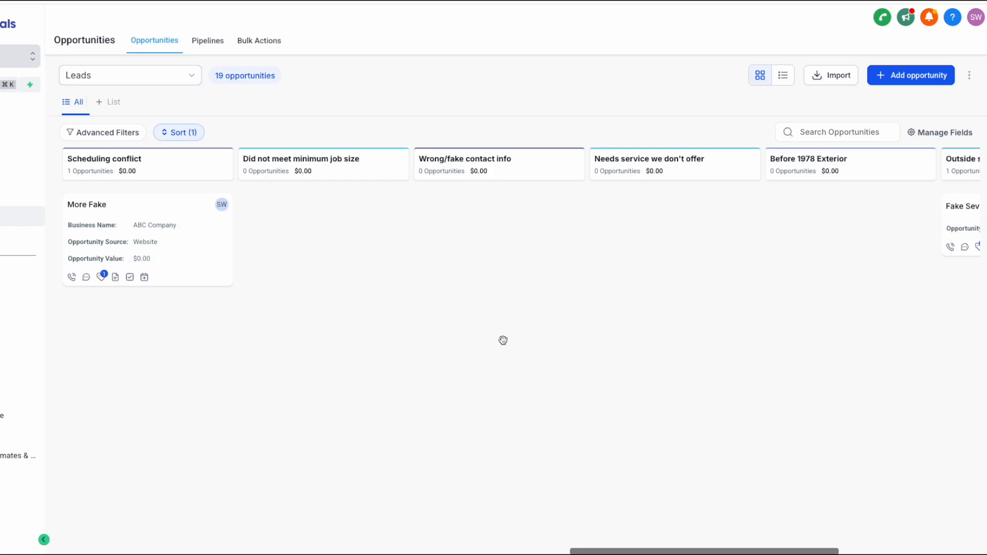
scroll(503, 340, left, 15)
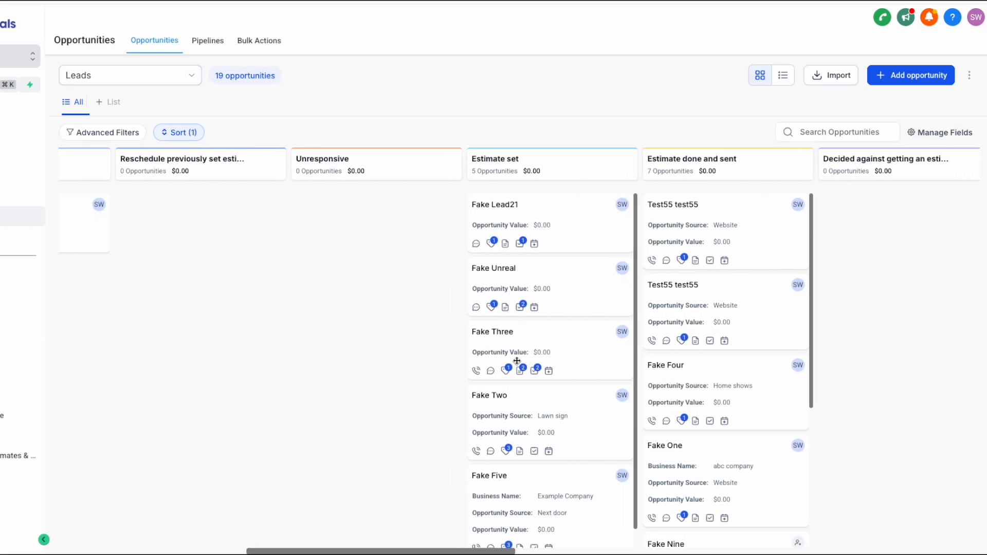
Review the Leads pipeline, view Fake Lead21's contact record, and expand the Opportunity updated entry to read the full stage change.
scroll(517, 361, left, 10)
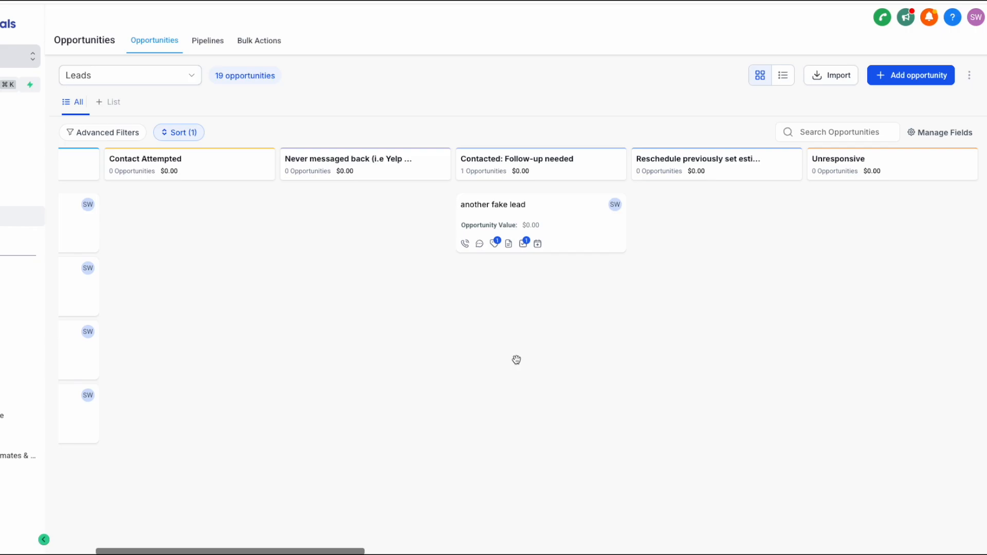
scroll(517, 361, left, 3)
scroll(601, 370, right, 12)
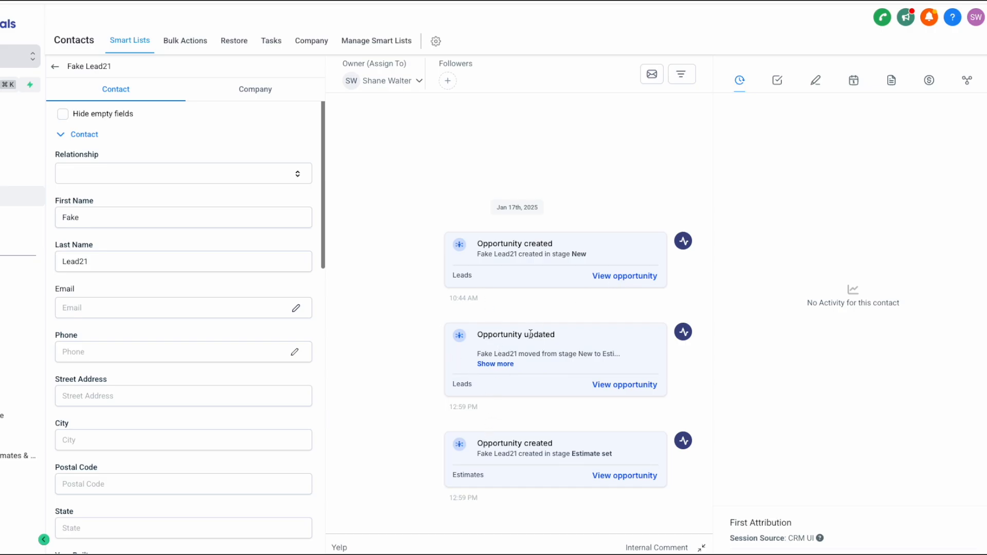
click(509, 366)
drag(582, 353, 609, 354)
click(641, 354)
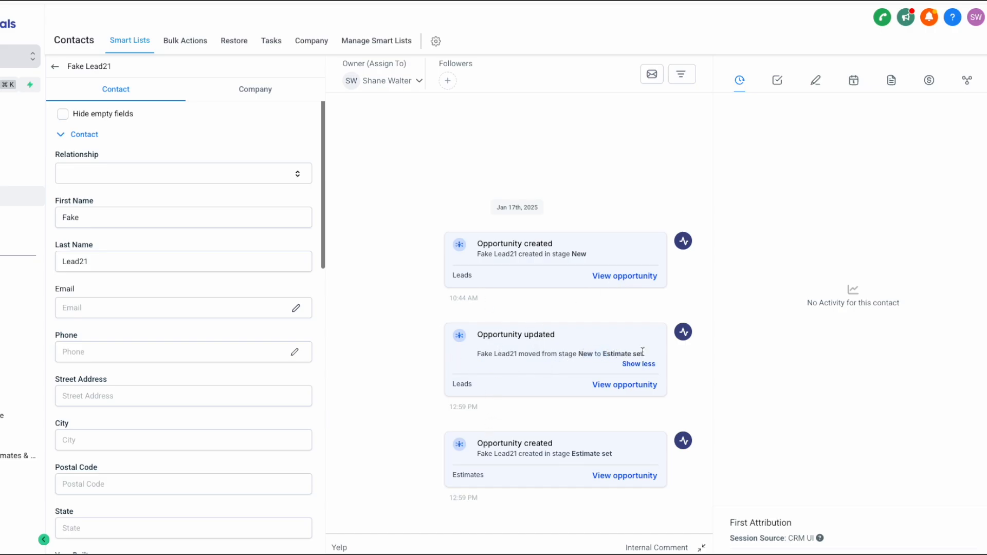
View Fake Lead21's Leads opportunity from the contact's activity, examine its details down to Description, and close it unchanged.
click(568, 370)
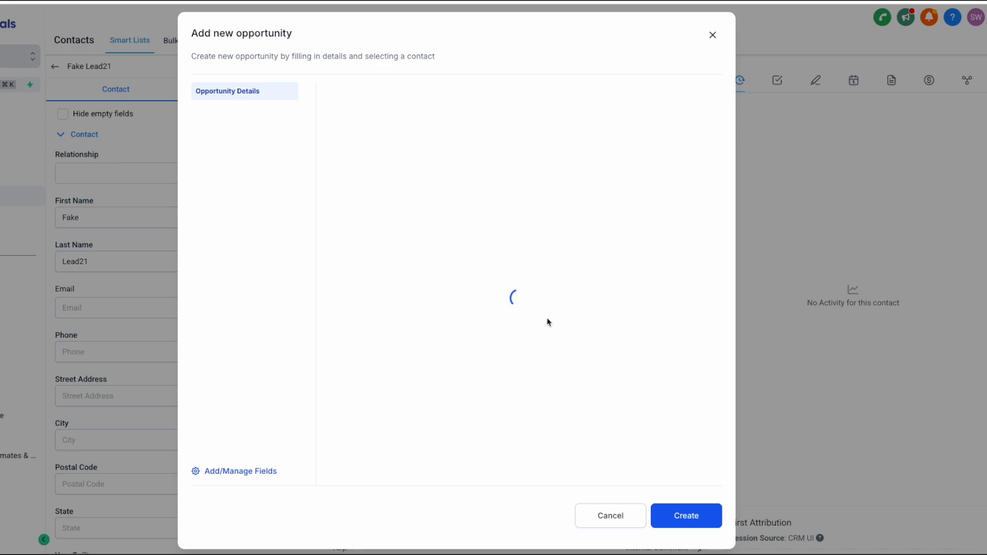
click(578, 270)
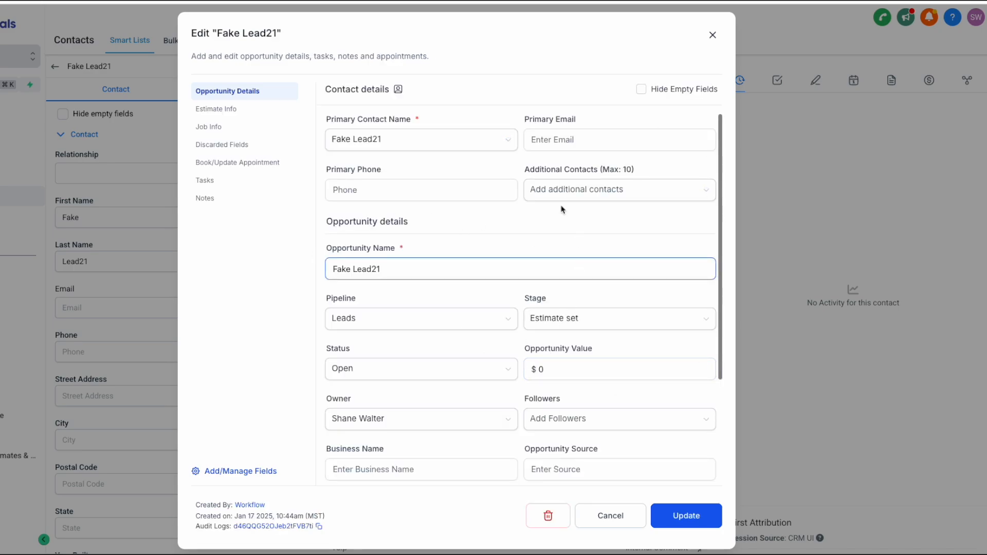
scroll(601, 359, down, 3)
click(474, 435)
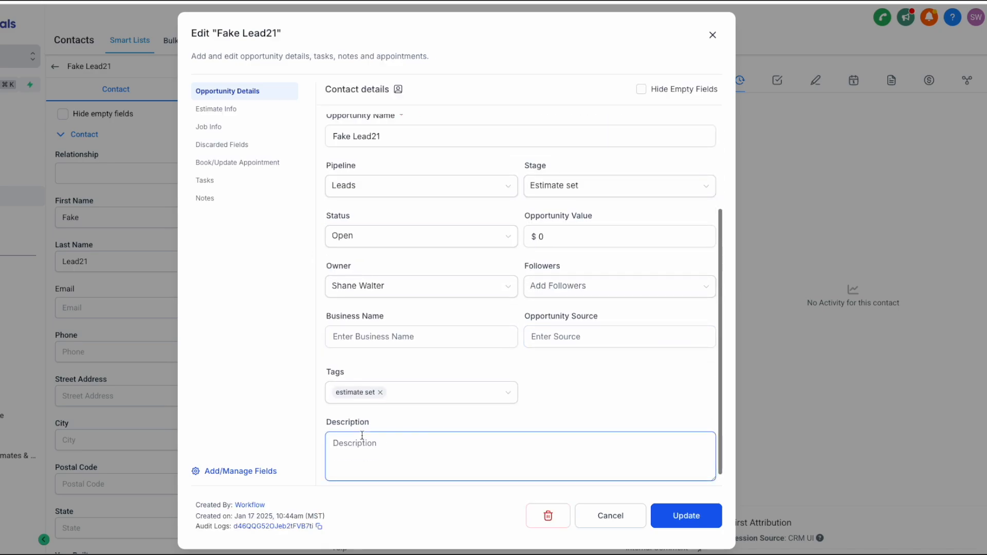
drag(342, 423, 372, 441)
click(373, 441)
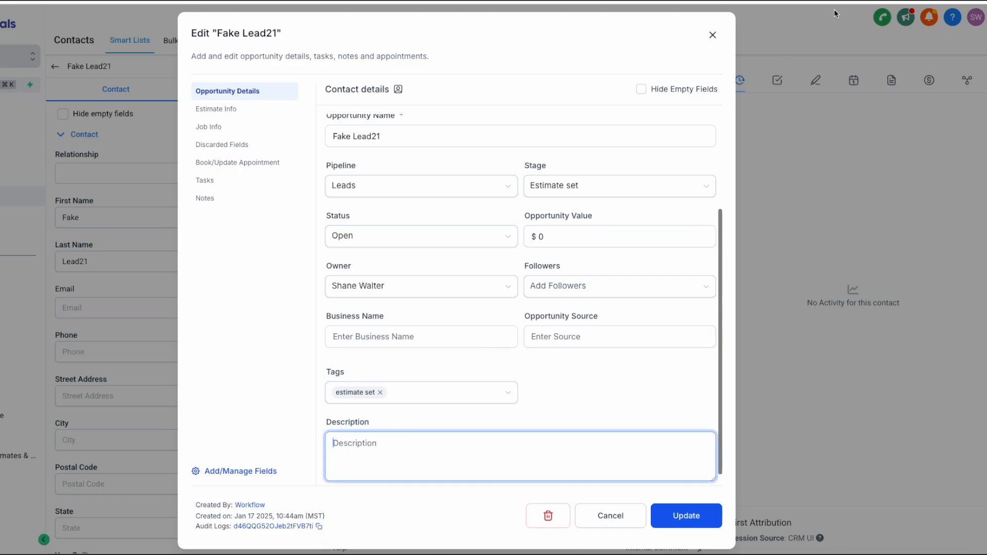
click(713, 34)
Examine Fake Lead21's contact fields down to Description and Files, and the activity entry for the opportunity created in Estimates.
scroll(73, 425, down, 6)
scroll(74, 424, down, 5)
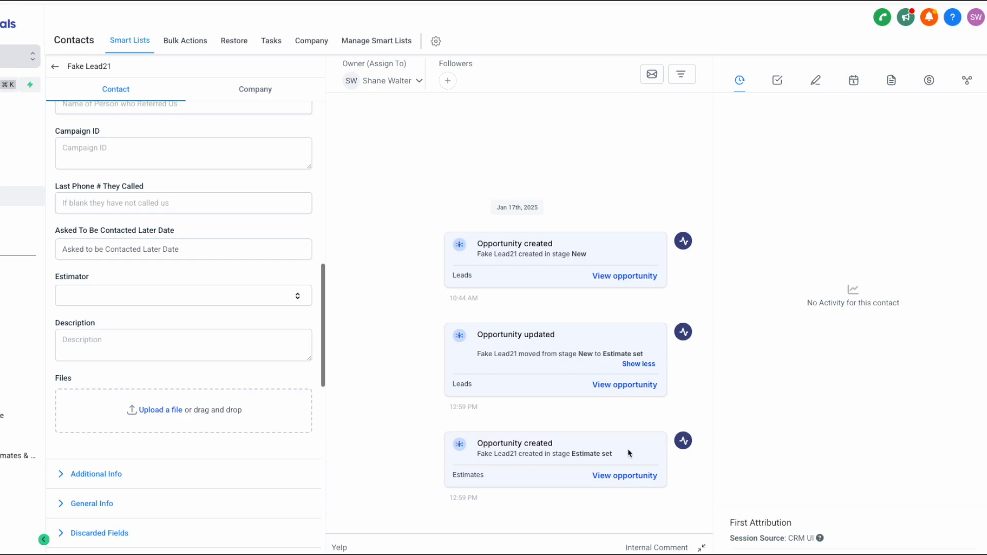
drag(487, 477, 451, 478)
drag(571, 452, 609, 452)
Return to Opportunities and show the Estimates pipeline.
click(28, 216)
click(99, 75)
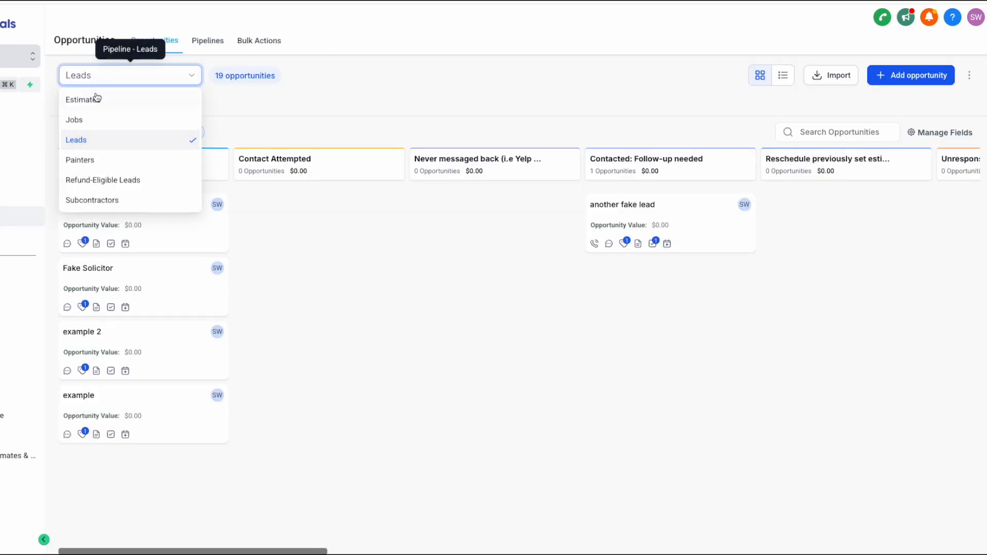
click(82, 99)
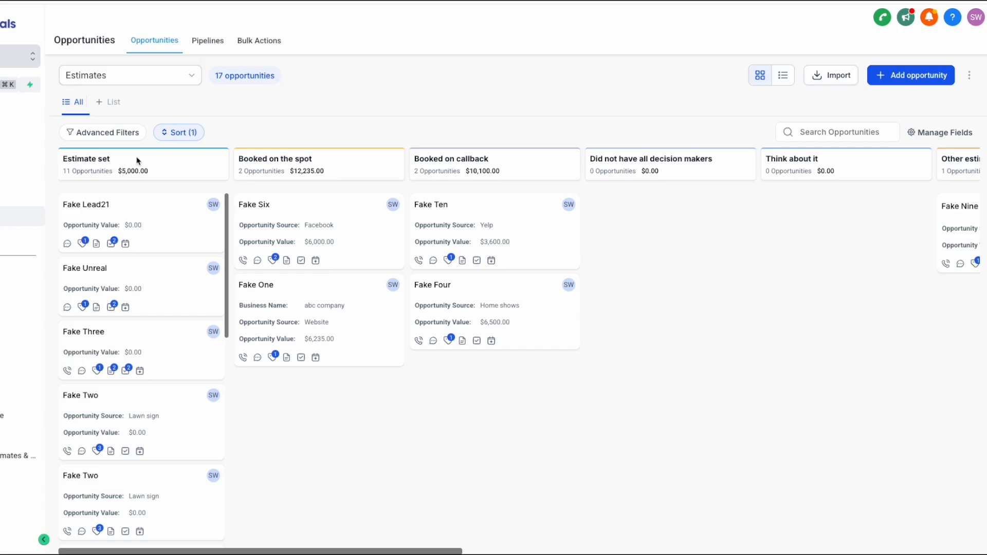
View the Contacts list, return to the Estimates pipeline, and check the available pipelines without switching.
click(5, 196)
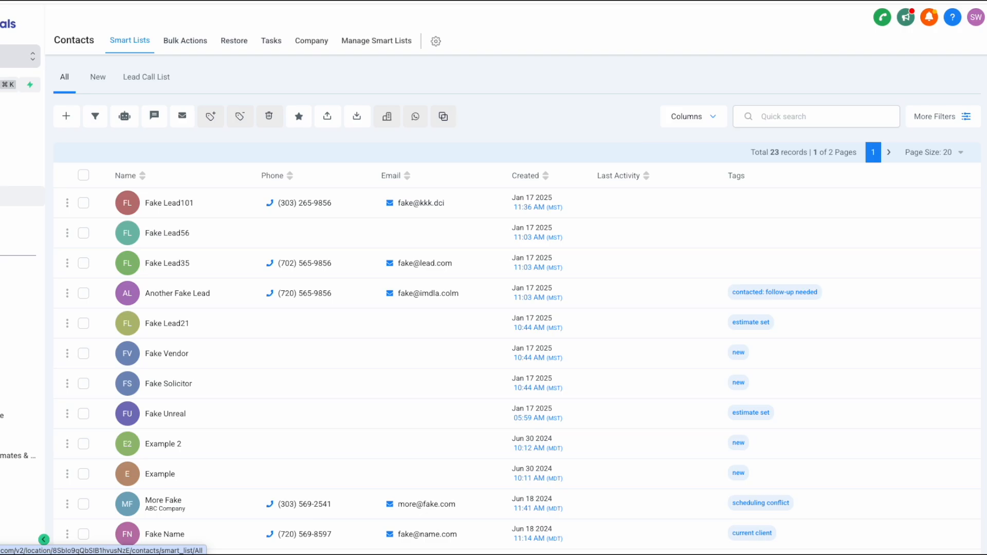
click(20, 216)
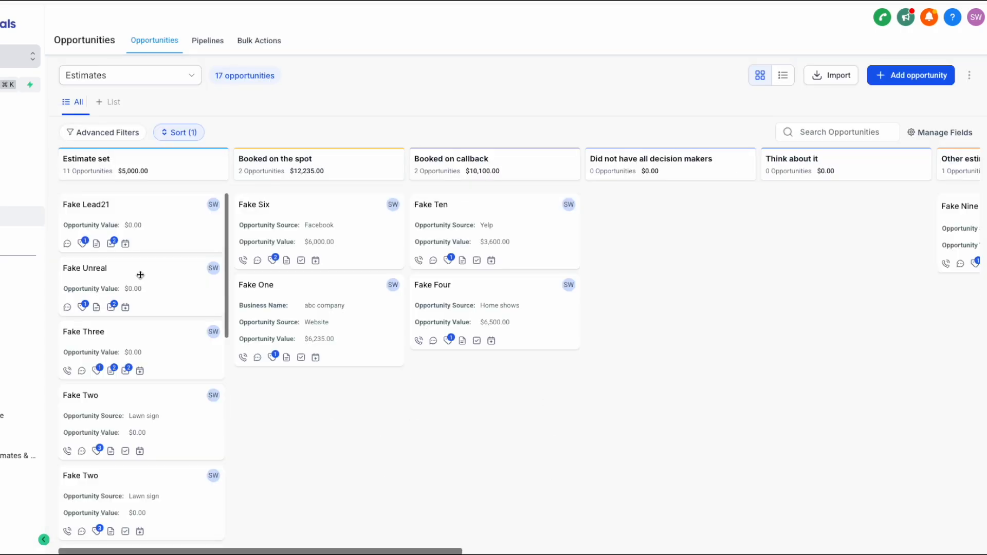
click(158, 81)
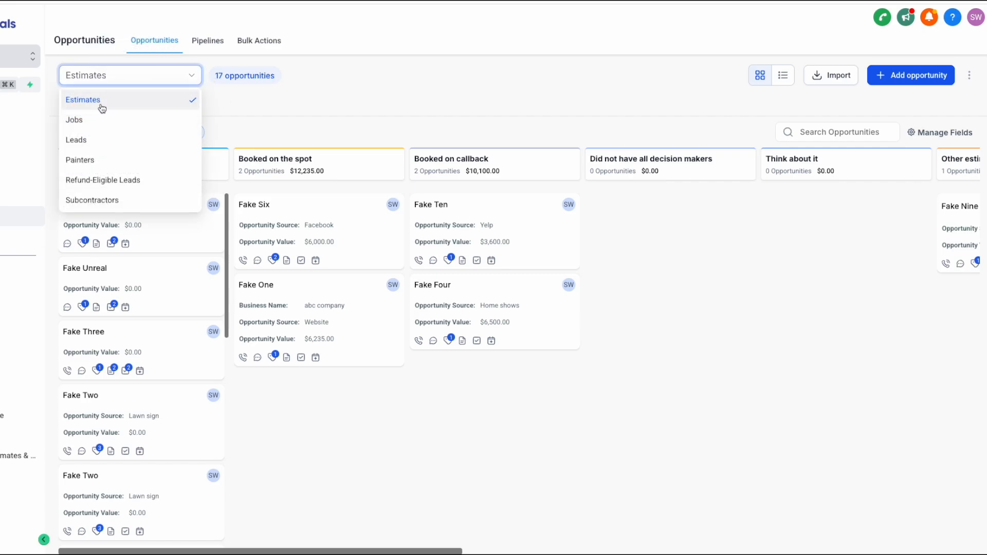
click(278, 98)
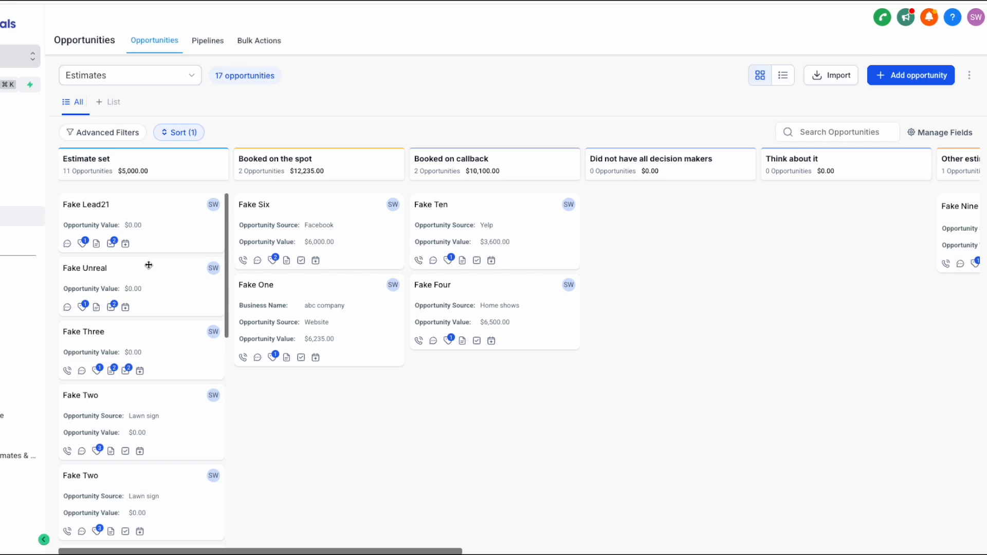
Examine the advanced filters available for opportunities and close them without applying any.
click(107, 132)
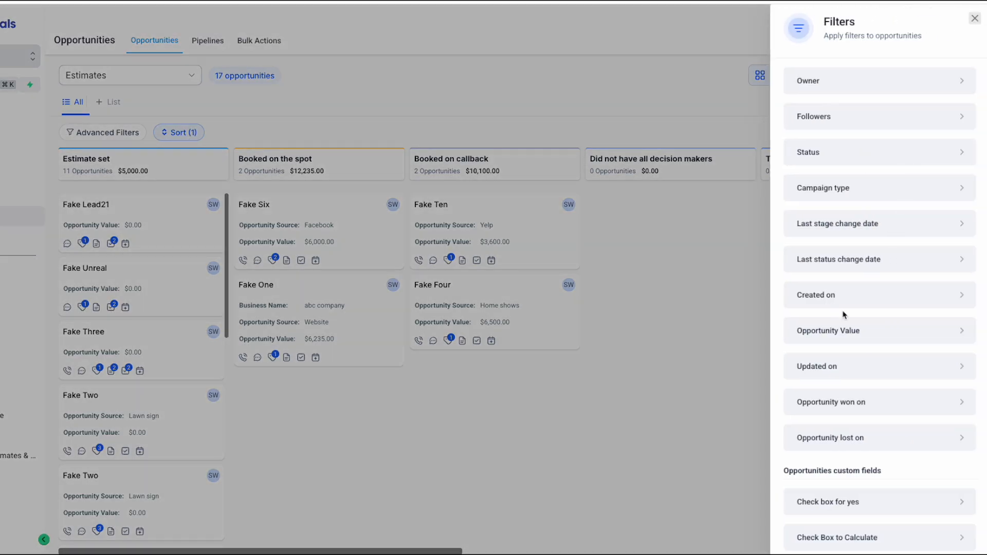
scroll(843, 314, down, 8)
click(822, 238)
click(848, 260)
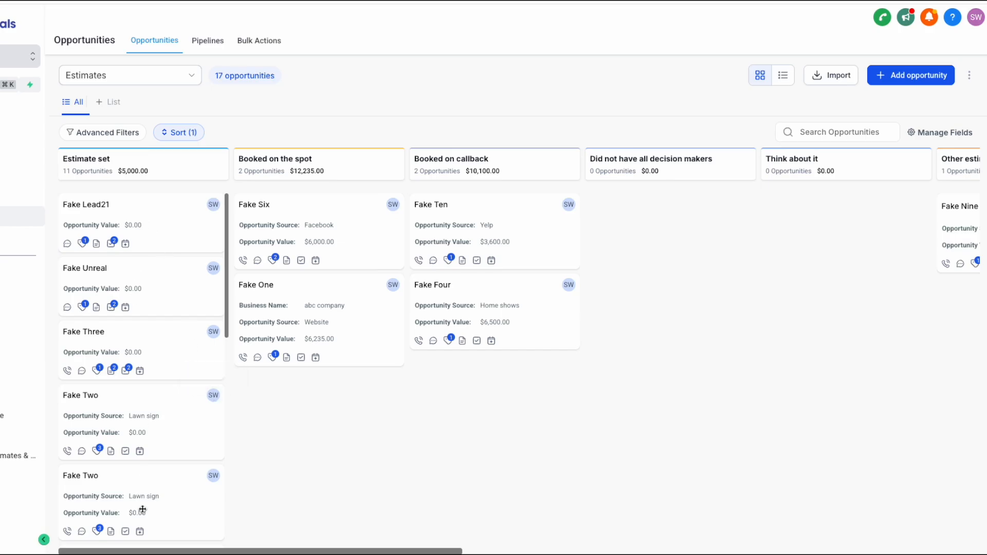
Open a Fake Two opportunity from the Estimate set stage and set its opportunity value to $6523.
scroll(142, 505, down, 4)
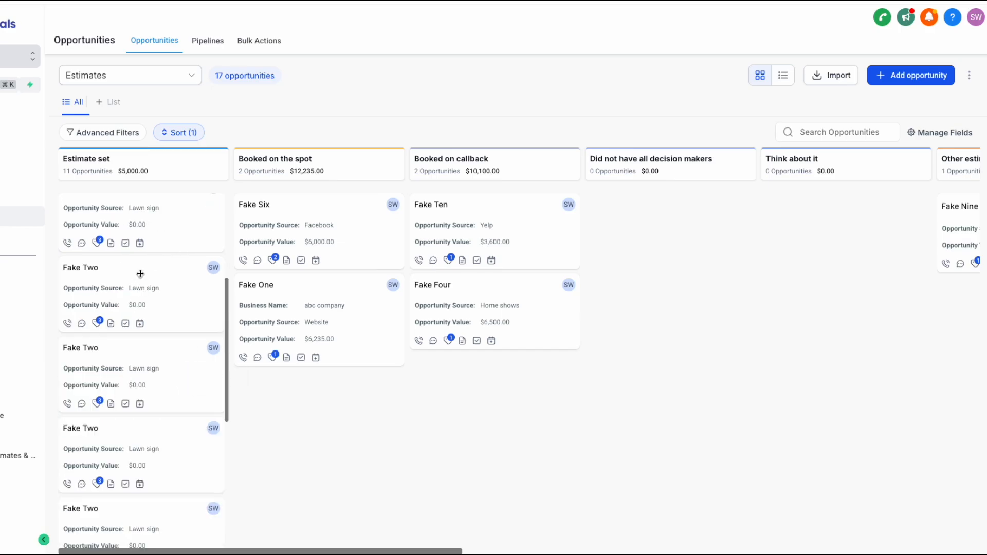
click(186, 311)
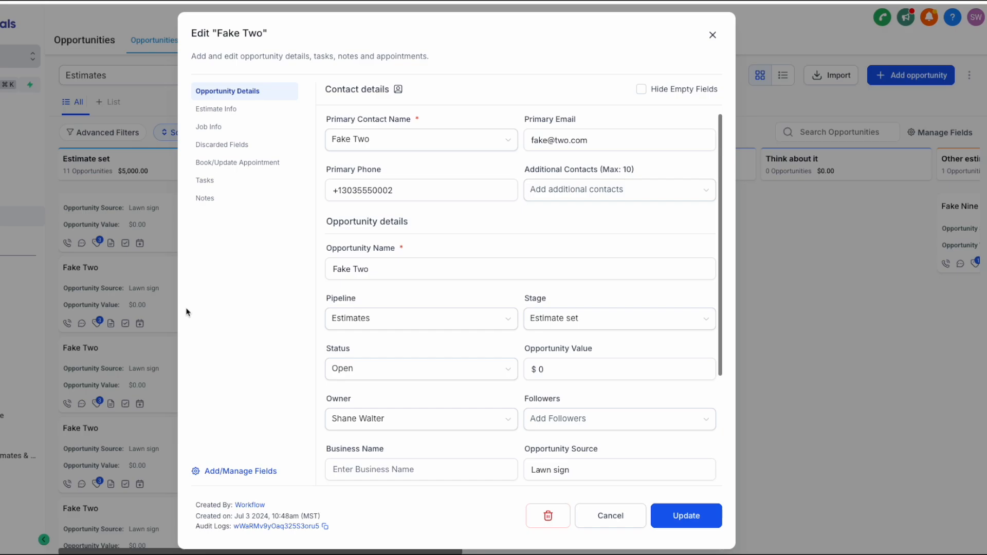
scroll(521, 352, down, 3)
scroll(537, 263, up, 3)
click(539, 263)
scroll(625, 281, down, 2)
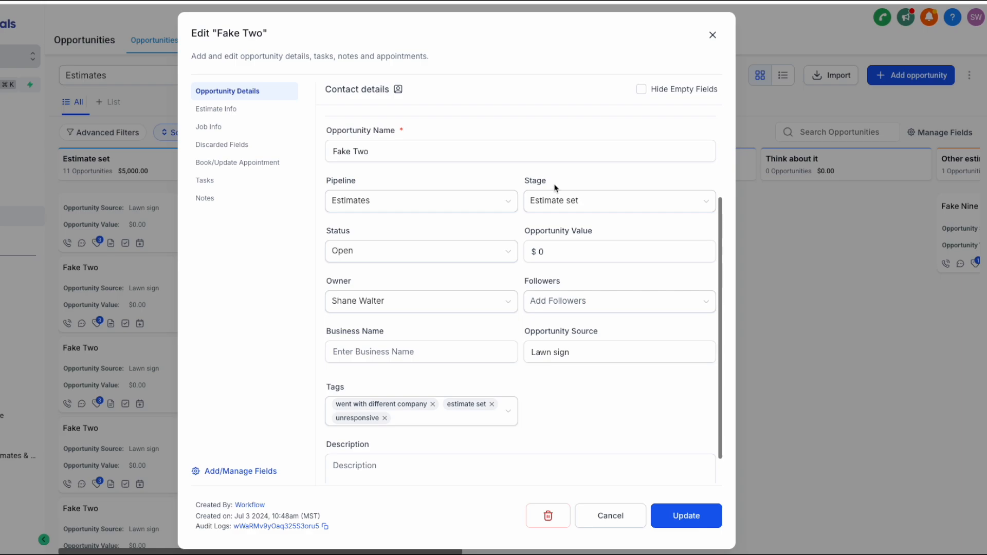
drag(600, 233, 525, 230)
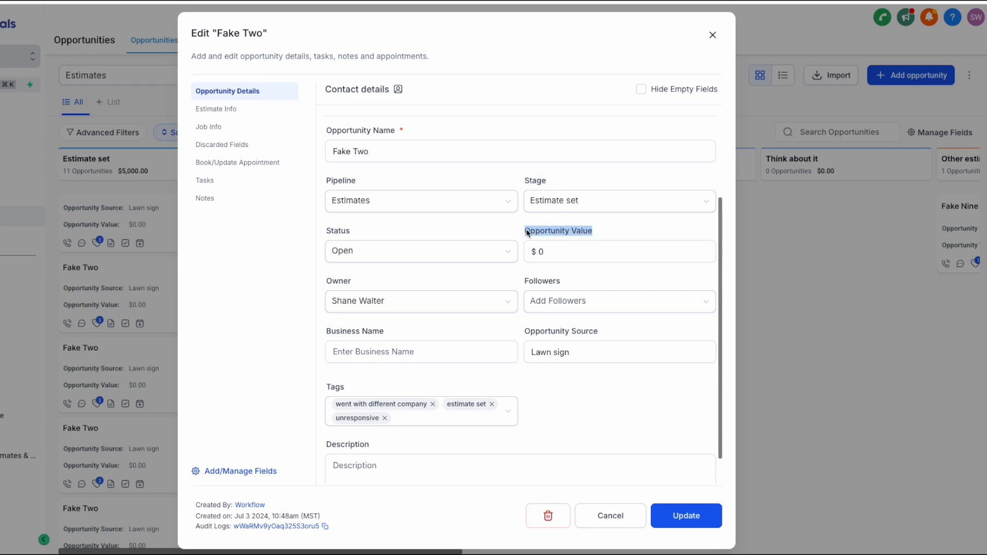
click(568, 251)
key(BackSpace)
text(6523)
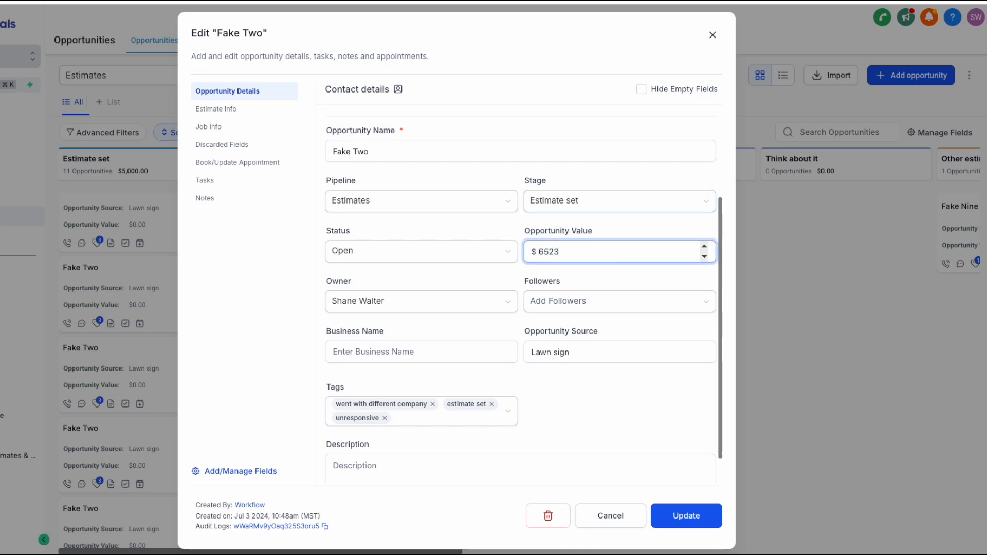
Review the Estimates pipeline's stage options and set the Fake Two opportunity's stage to Think about it.
click(602, 201)
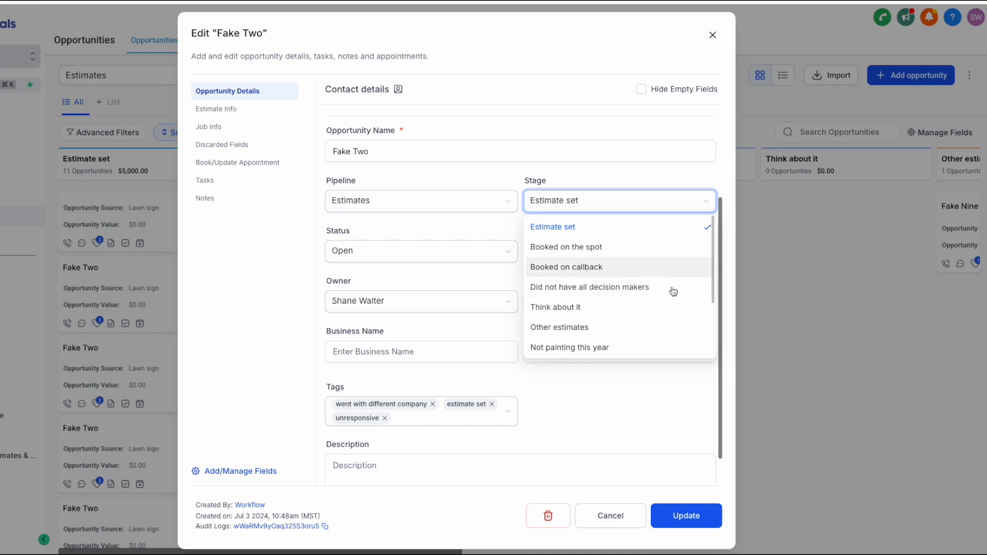
scroll(714, 280, down, 1)
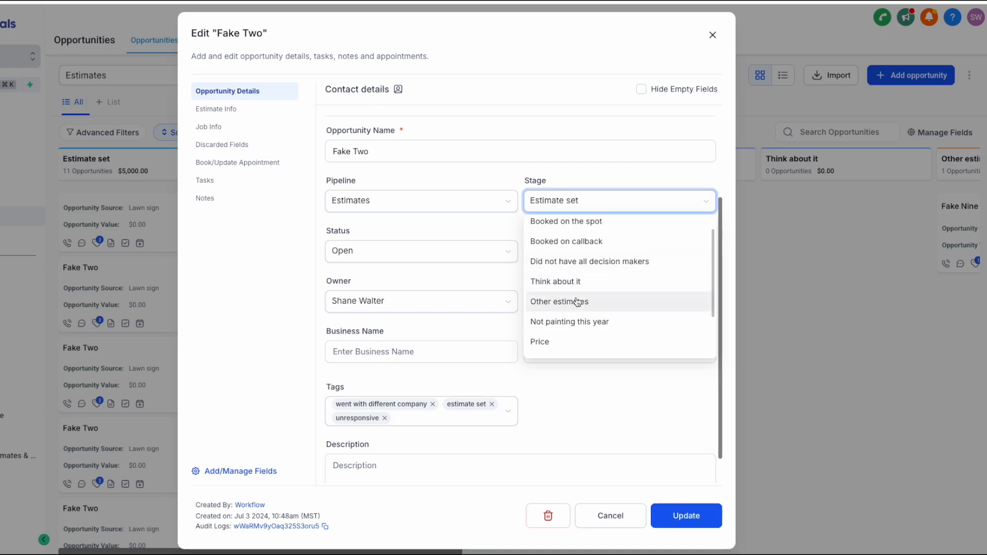
drag(713, 274, 707, 327)
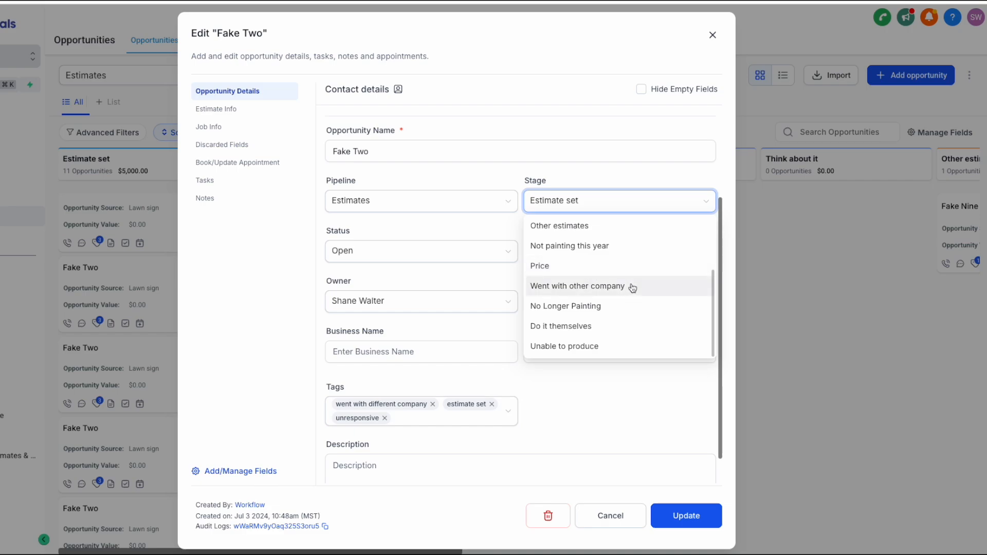
scroll(600, 331, up, 2)
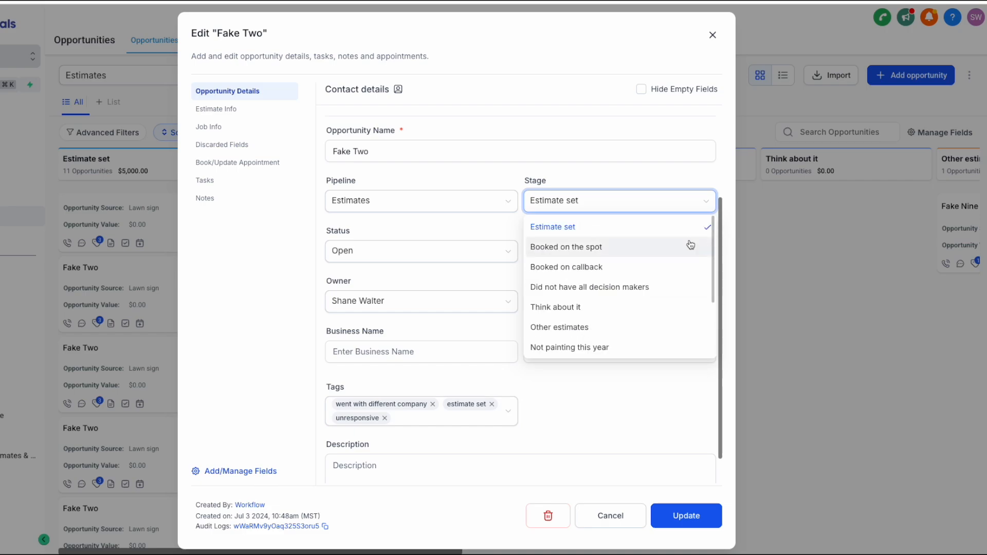
click(590, 306)
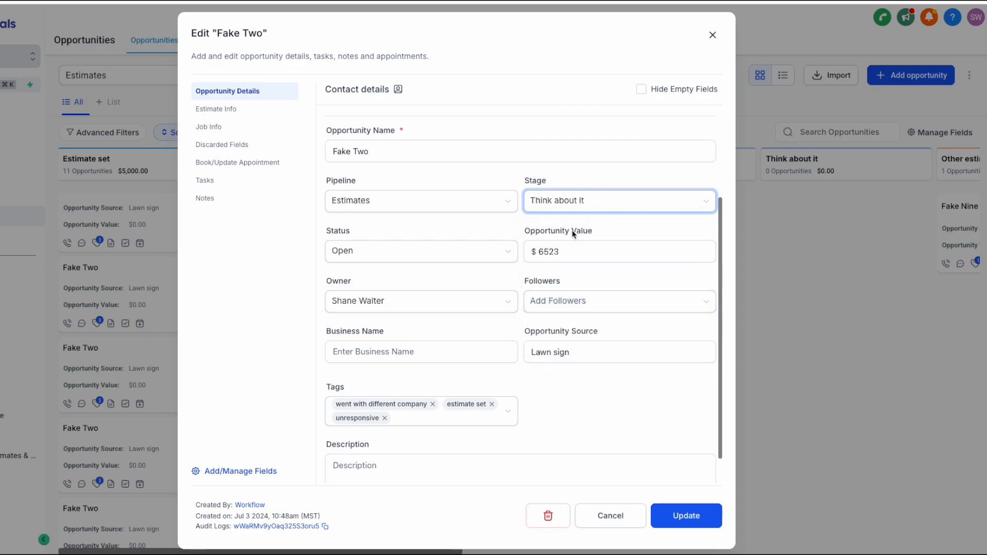
Open Fake Two's Estimate Info and examine the date fields, follow-up checkboxes and Estimator field.
click(254, 113)
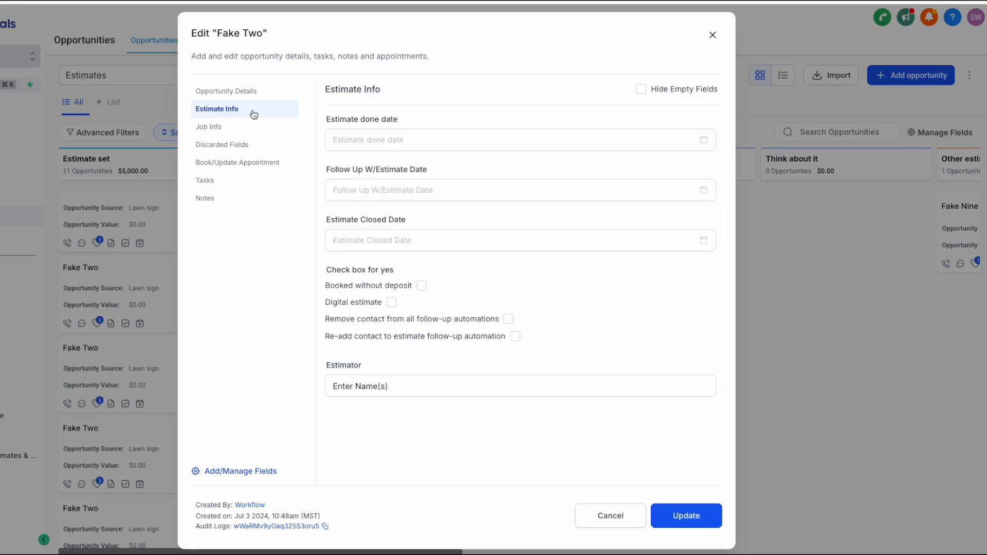
click(414, 243)
drag(327, 368, 390, 389)
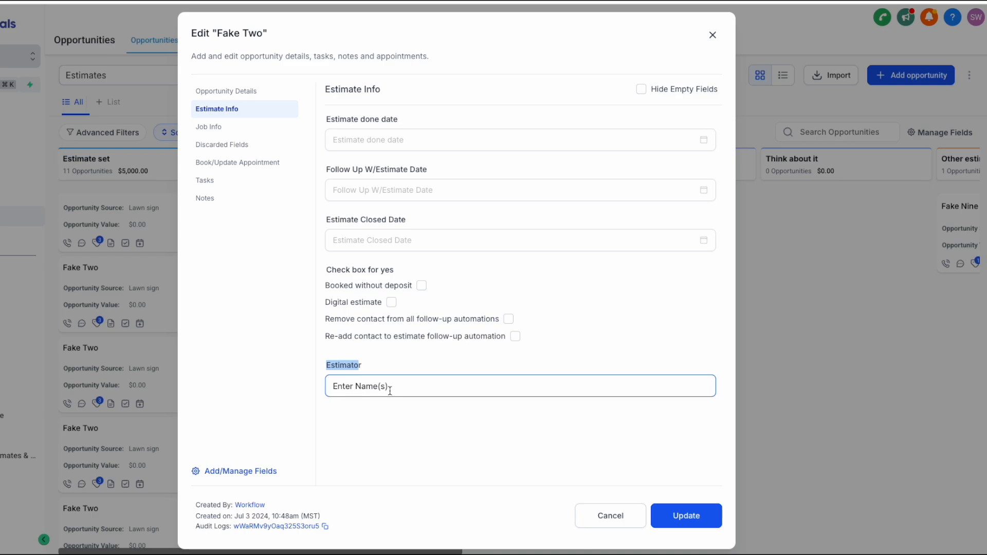
triple_click(390, 391)
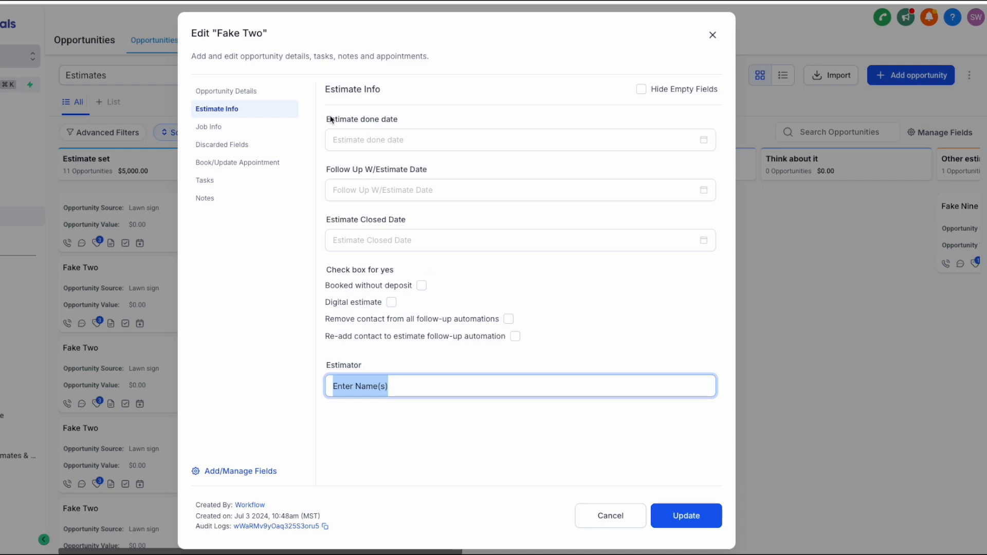
drag(331, 120, 370, 232)
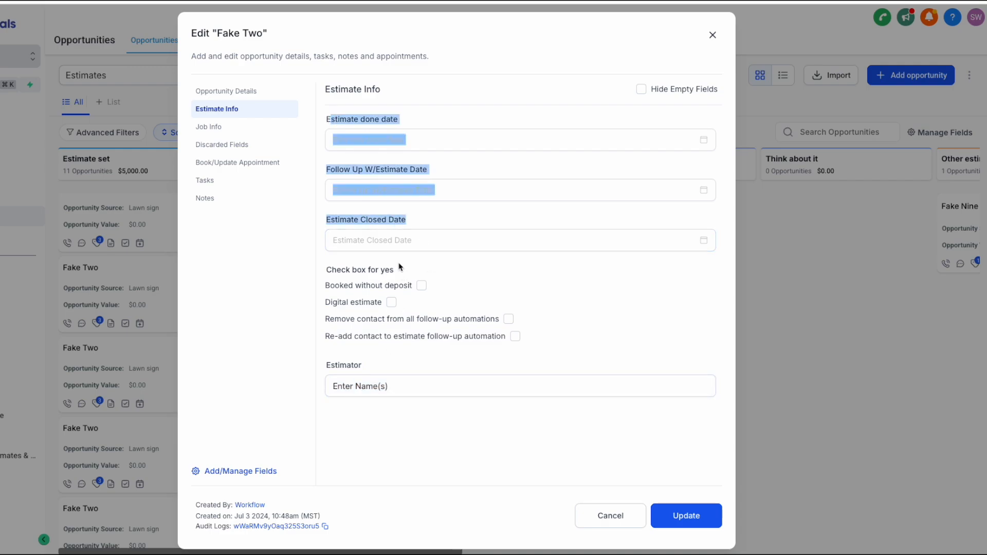
click(433, 128)
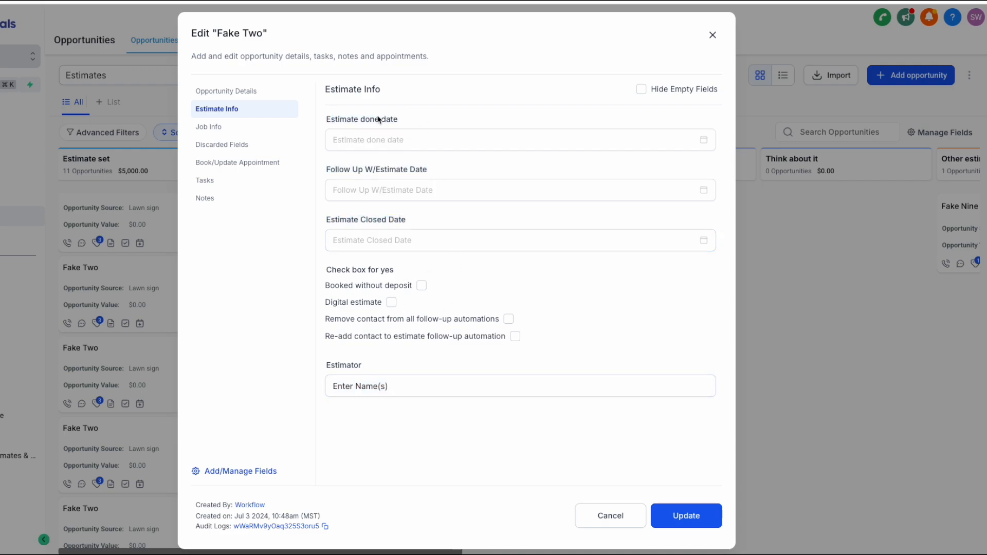
Set the Estimate done date of the Fake Two opportunity to Jan 8, 2025.
click(399, 135)
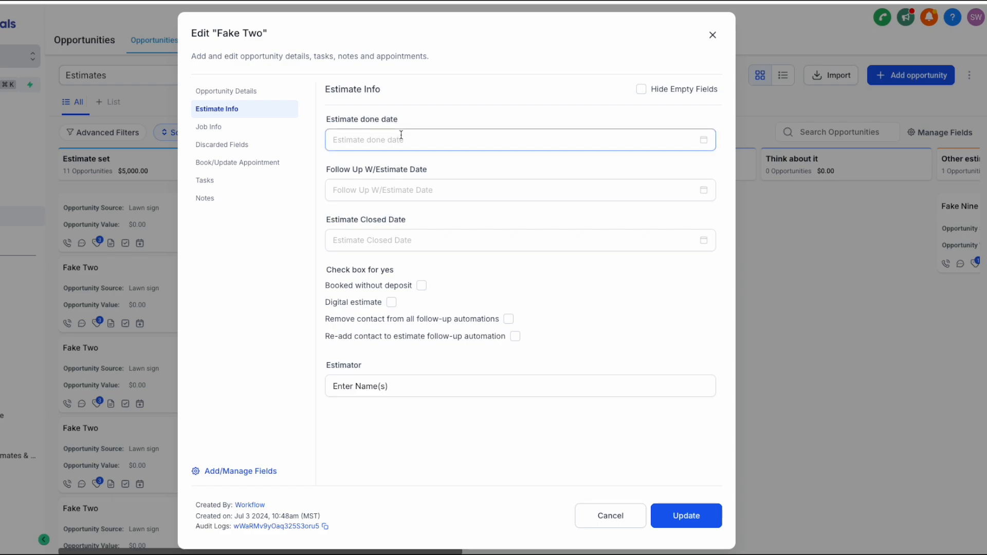
click(458, 307)
click(405, 142)
key(BackSpace)
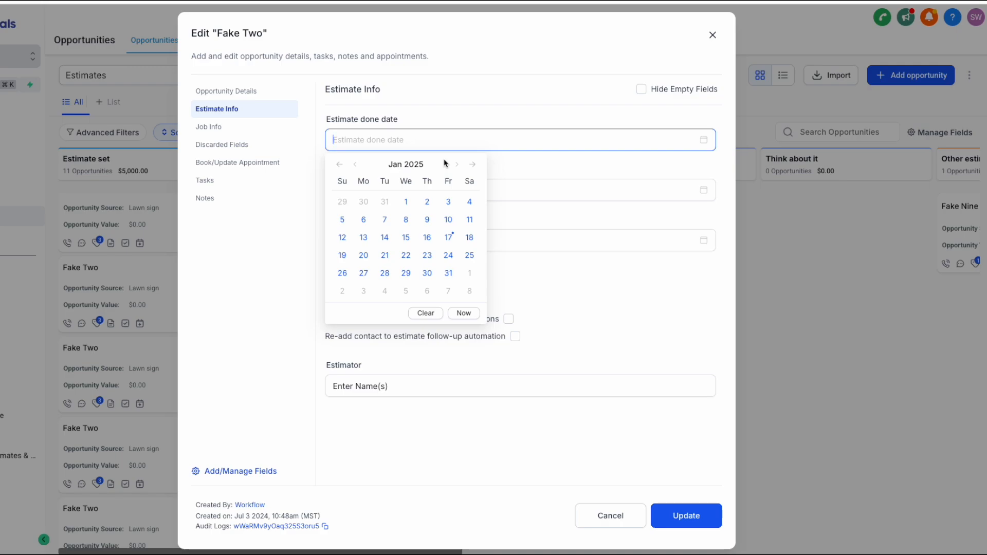
click(409, 228)
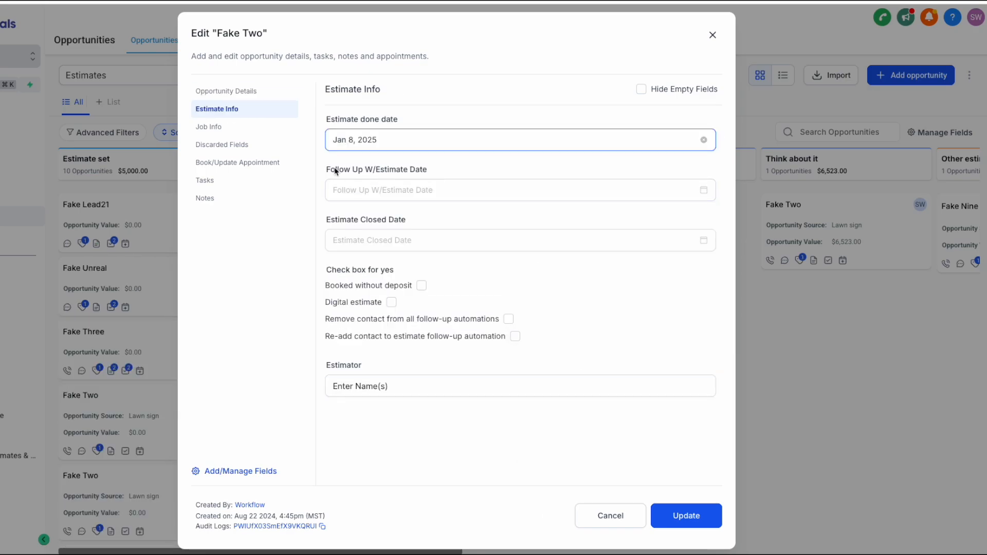
drag(331, 170, 428, 192)
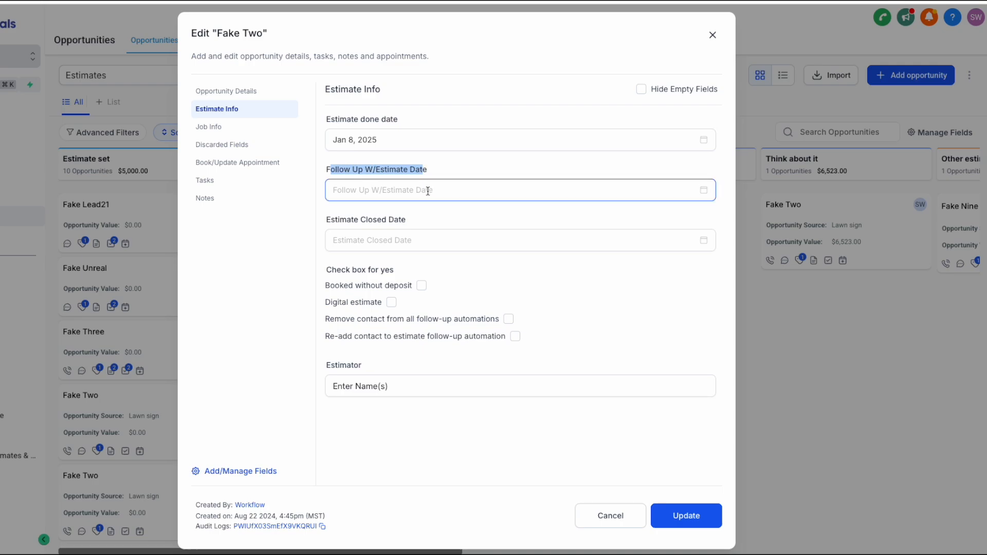
Set the Follow Up W/Estimate Date of the Fake Two opportunity to Jan 20, 2025.
click(399, 183)
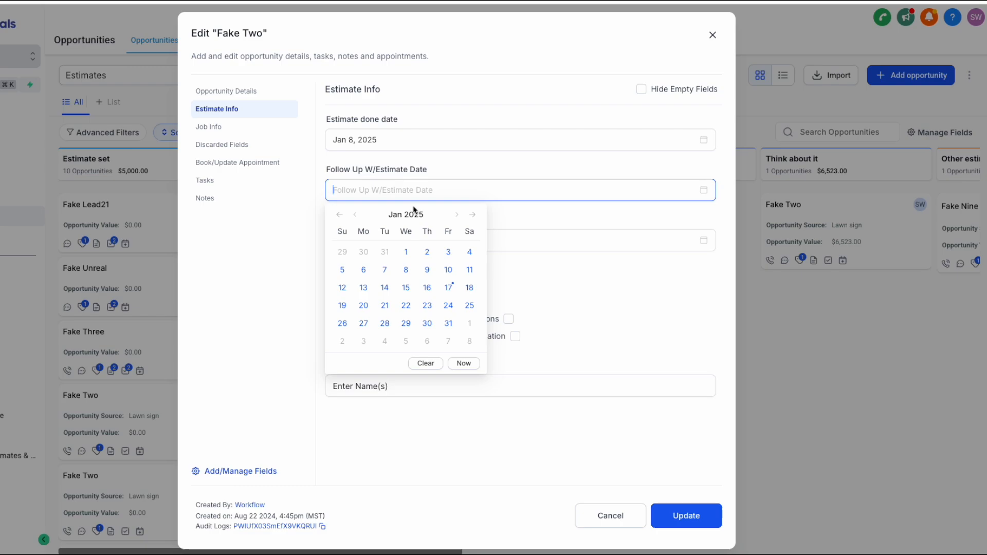
click(563, 290)
click(440, 196)
click(608, 272)
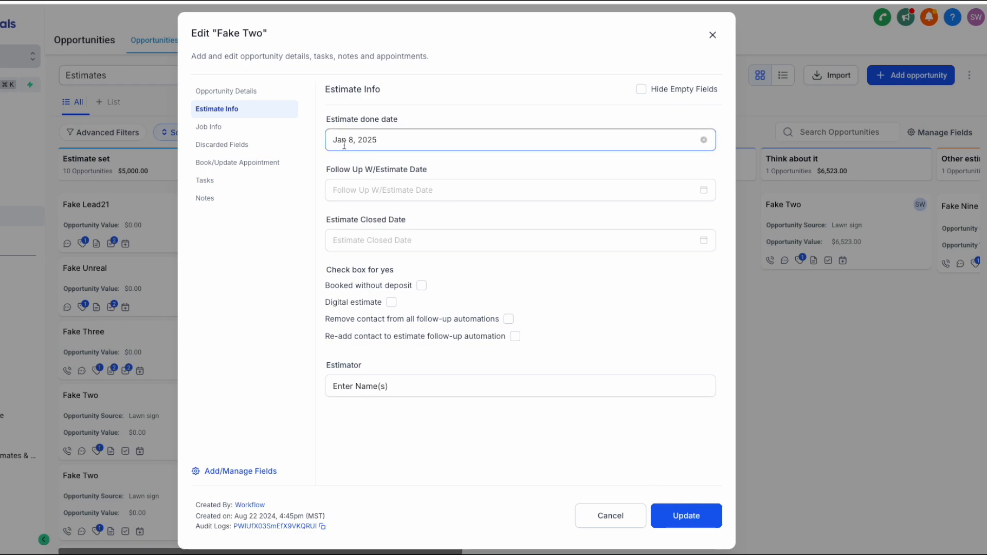
click(434, 188)
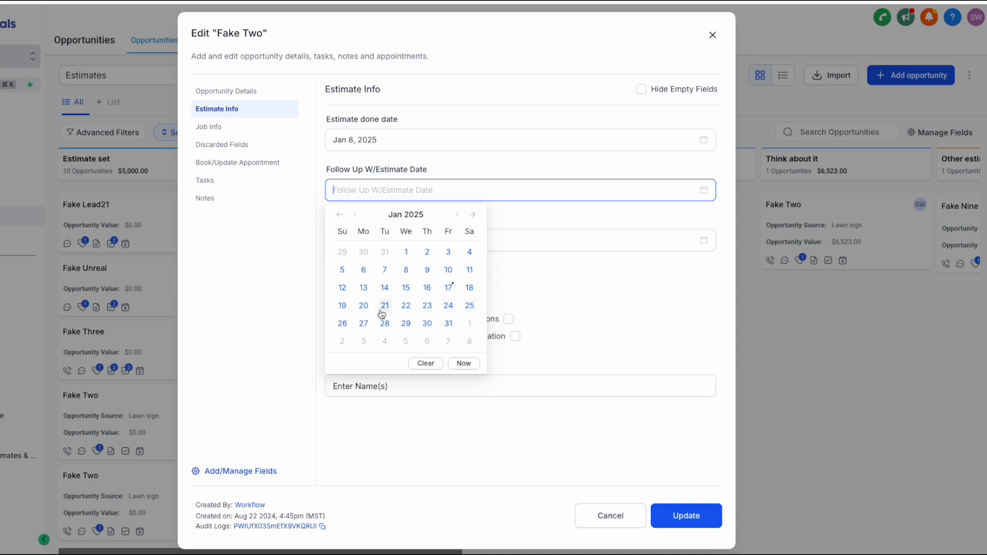
click(363, 306)
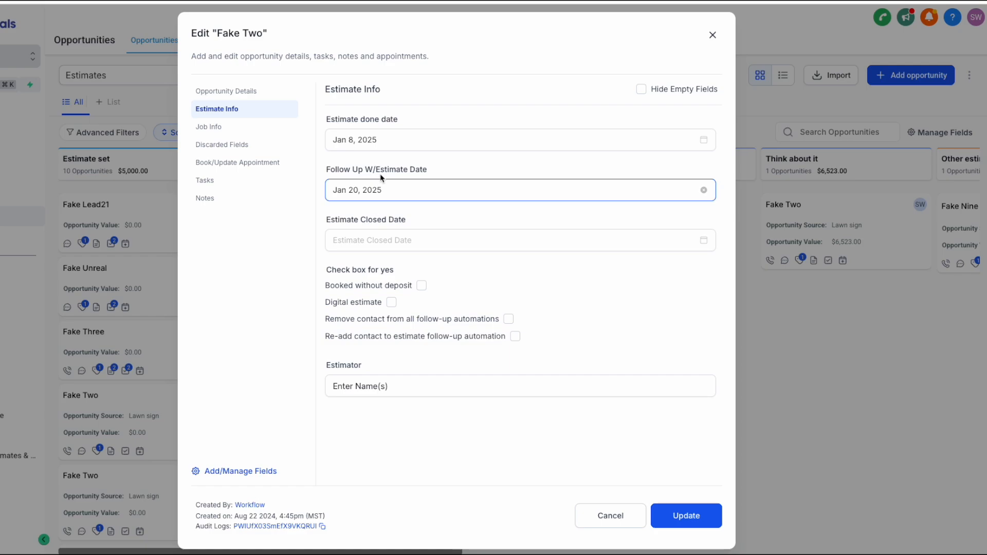
Examine Fake Two's Estimate Closed Date field and its calendar alongside the Estimate done date.
drag(332, 221, 413, 227)
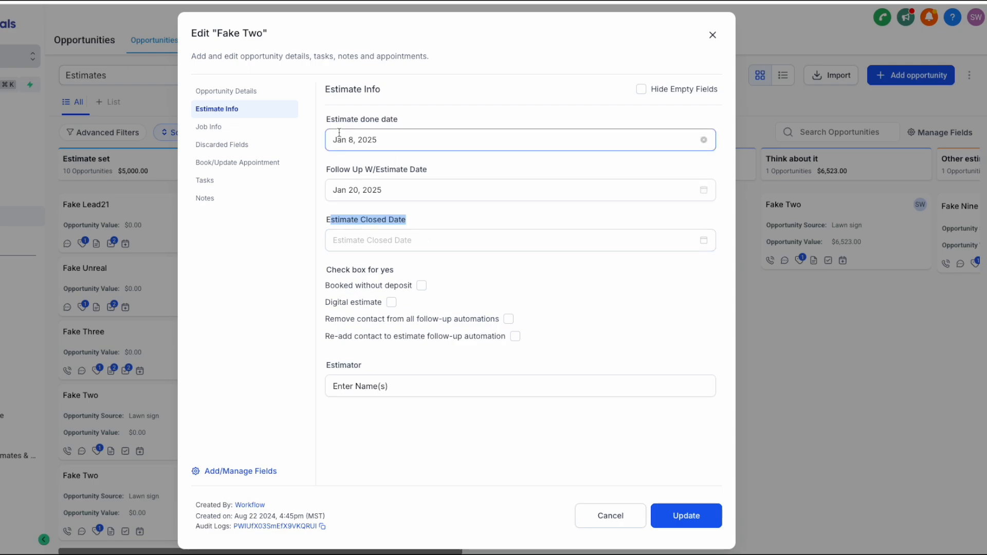
drag(332, 137, 378, 139)
click(465, 112)
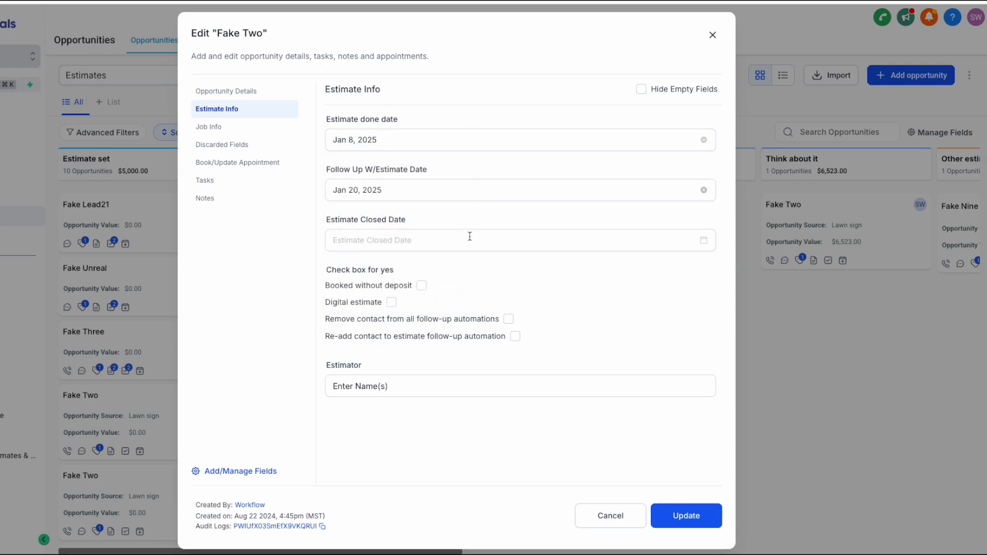
click(421, 238)
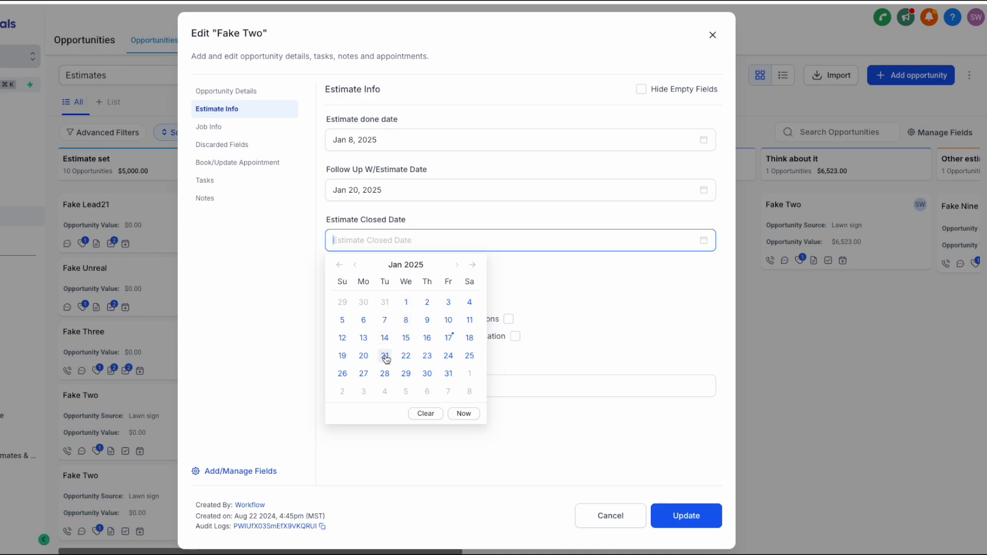
drag(327, 220, 409, 222)
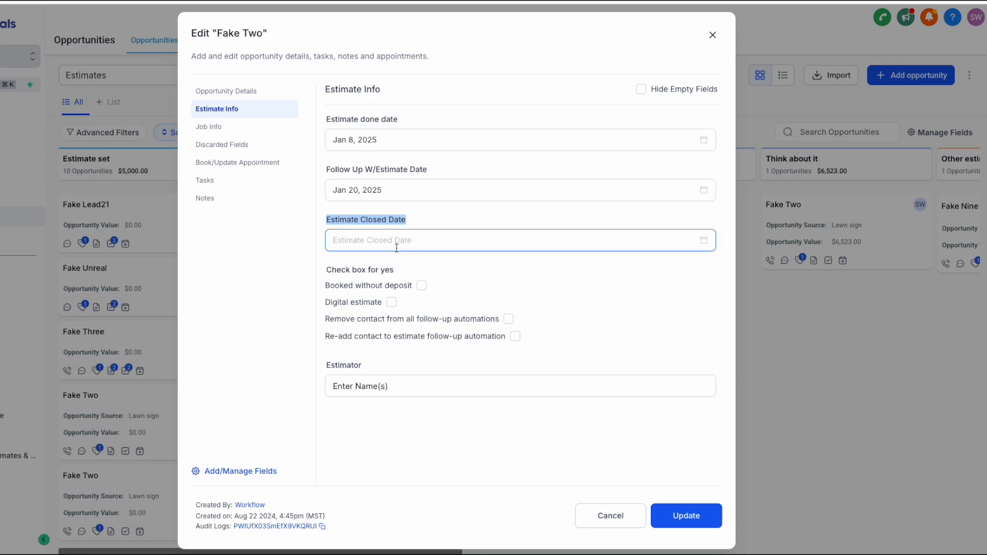
Examine the yes checkboxes in Fake Two's Estimate Info, focusing on the Booked without deposit option.
drag(326, 270, 407, 272)
click(348, 274)
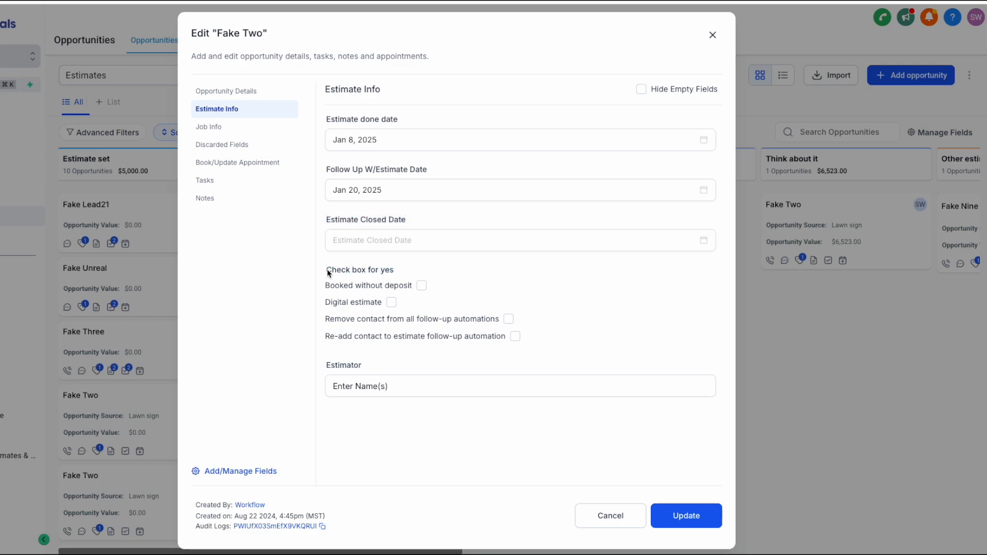
drag(327, 270, 394, 271)
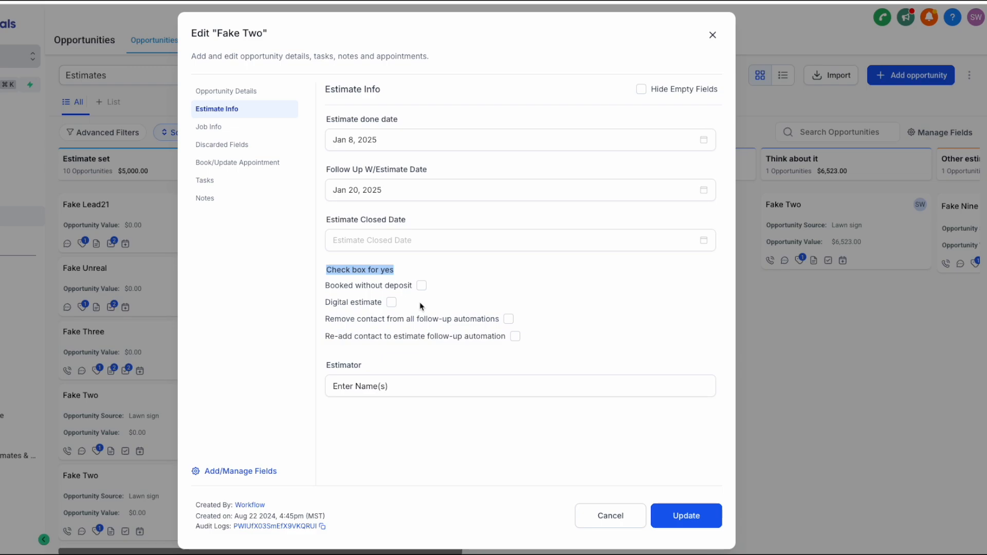
click(448, 282)
drag(326, 285, 413, 284)
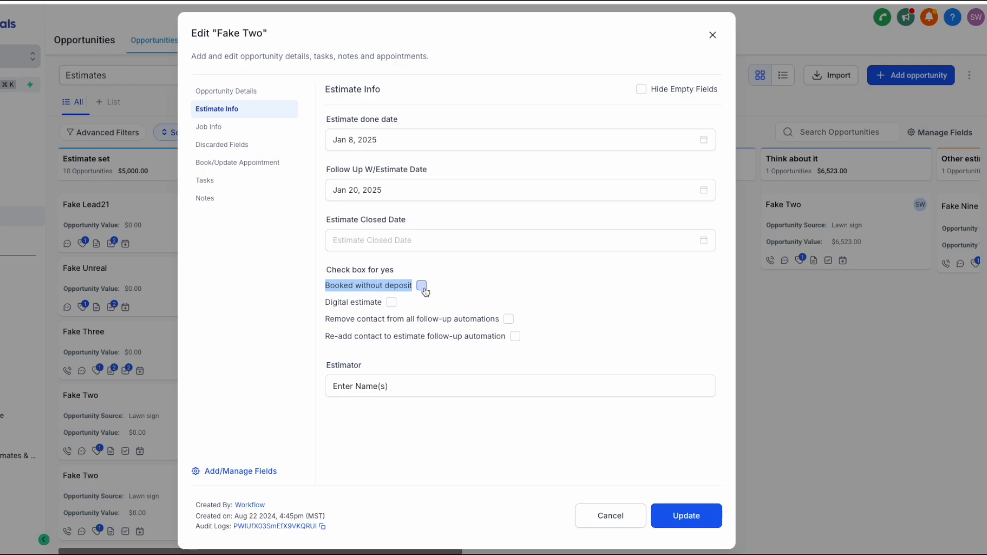
click(465, 283)
drag(335, 285, 411, 285)
click(343, 287)
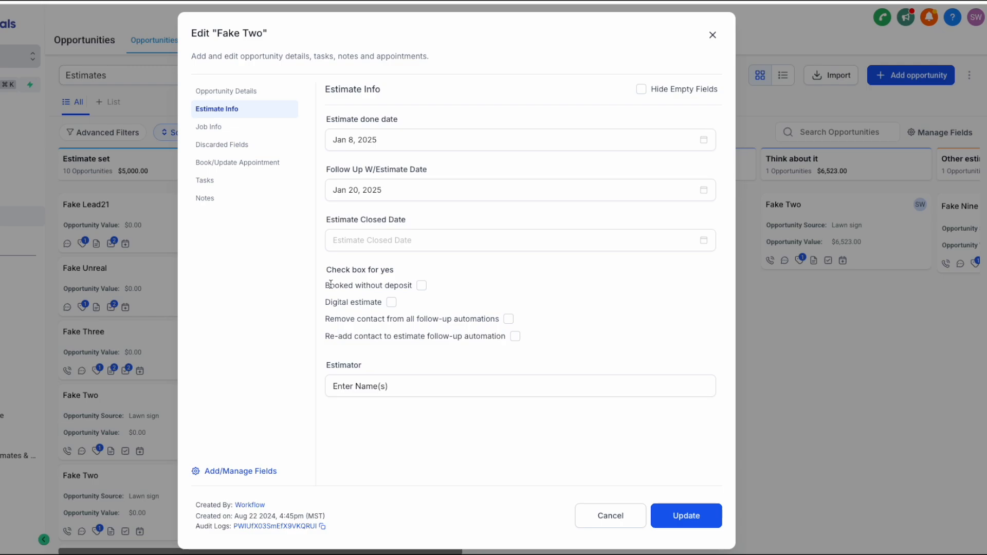
Try out the Booked without deposit and Digital estimate checkboxes, leaving both cleared.
drag(327, 286, 409, 285)
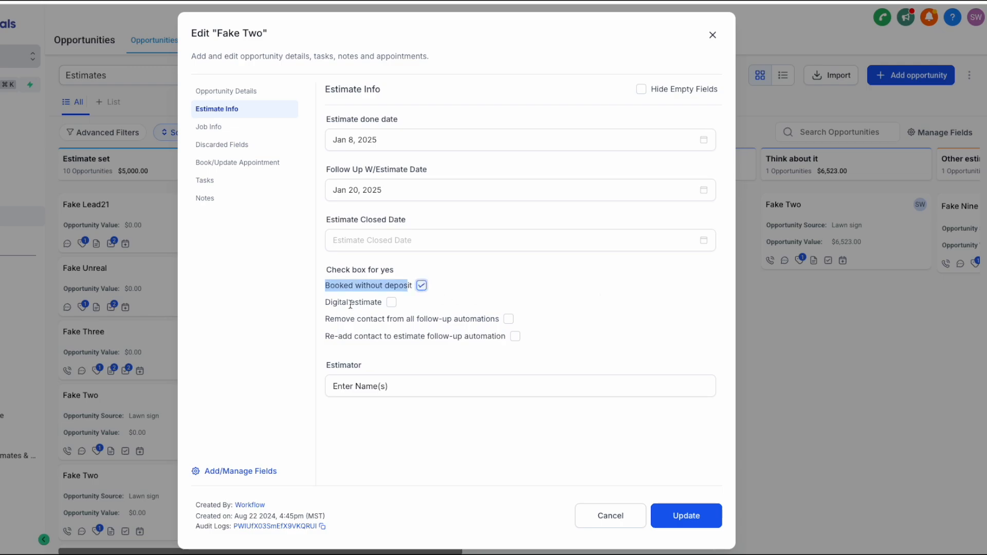
drag(326, 302, 381, 302)
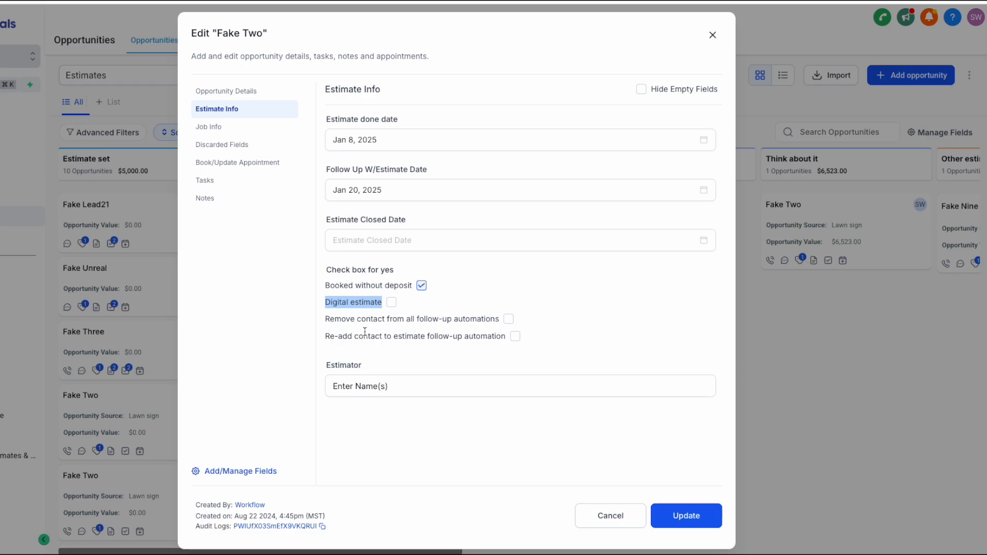
click(337, 302)
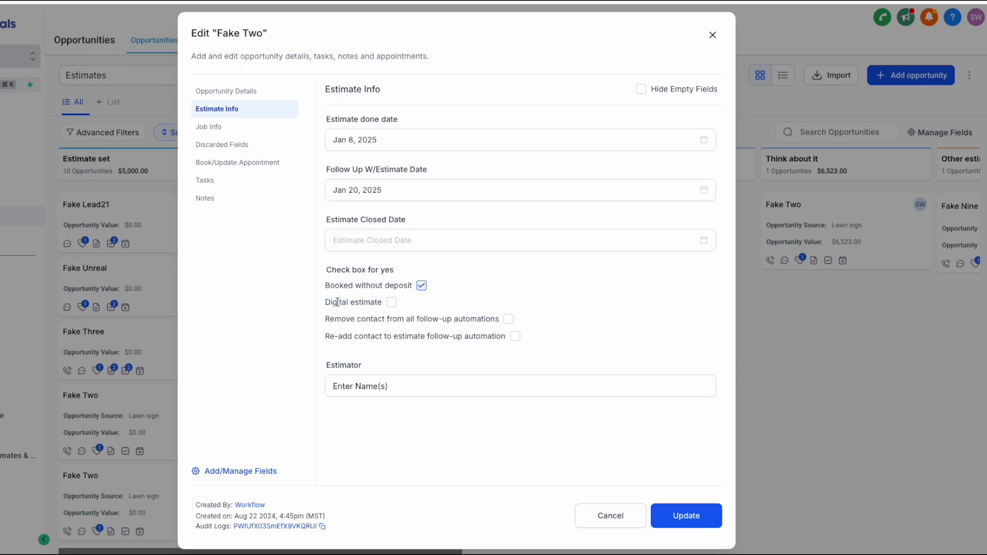
drag(326, 302, 378, 301)
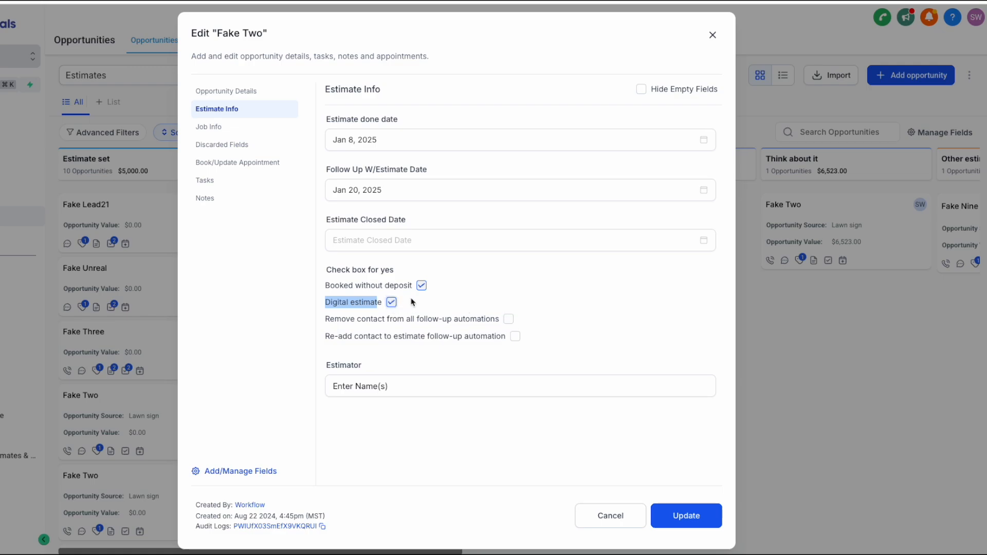
click(421, 287)
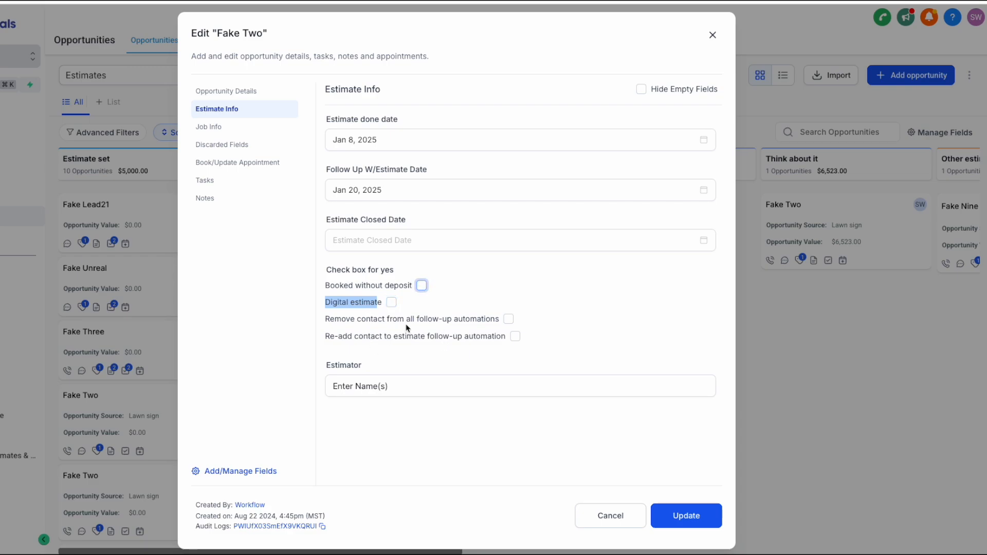
Examine the Remove contact from all follow-up automations option and enable Re-add contact to estimate follow-up automation for Fake Two.
drag(330, 319, 439, 319)
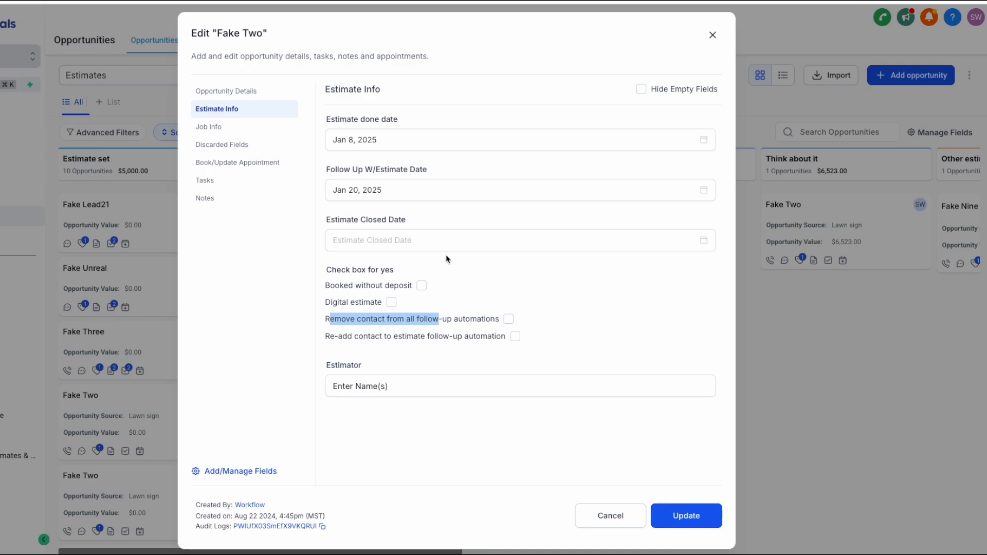
click(508, 319)
drag(325, 336, 449, 337)
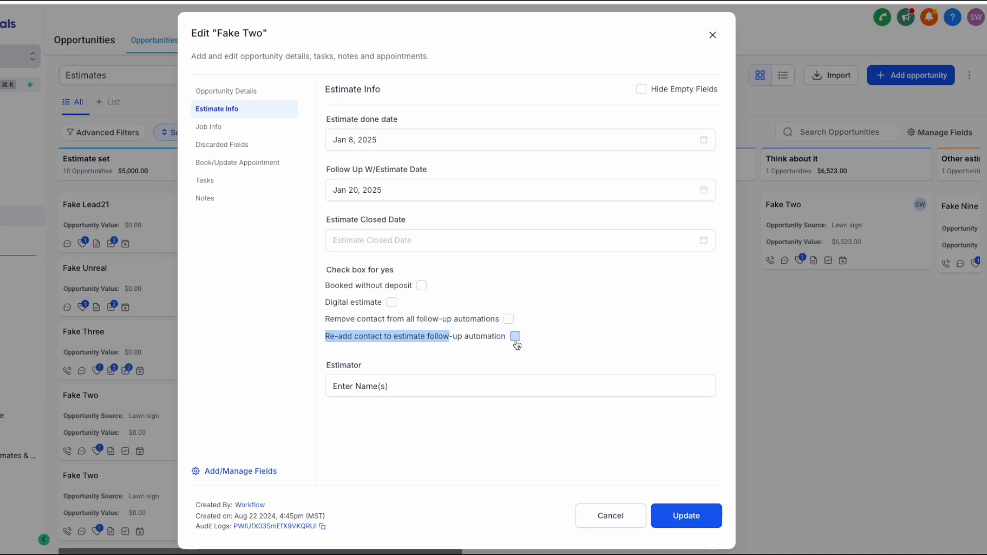
click(584, 341)
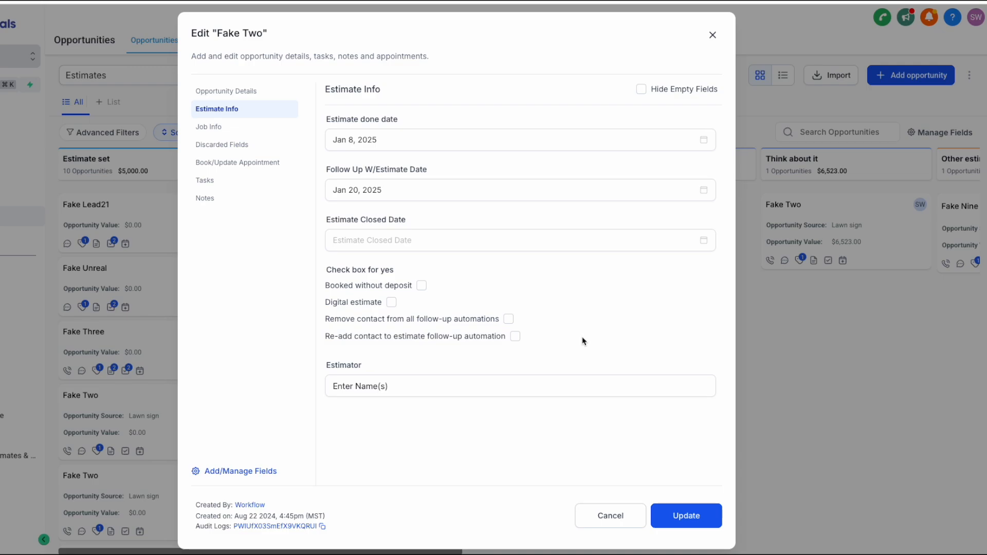
drag(338, 336, 450, 337)
click(515, 336)
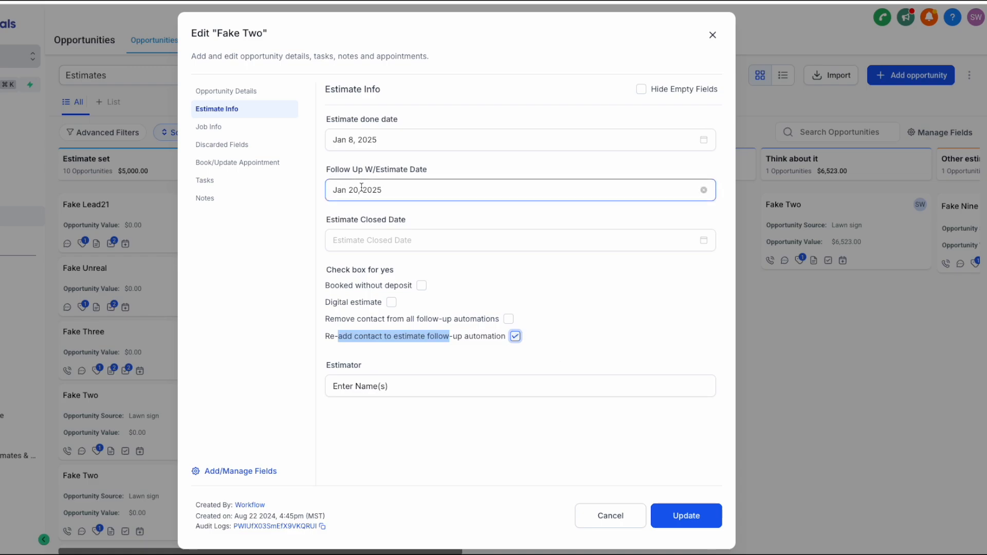
Review Fake Two's Follow Up W/Estimate Date in its calendar and close the opportunity.
click(390, 182)
click(389, 182)
click(389, 186)
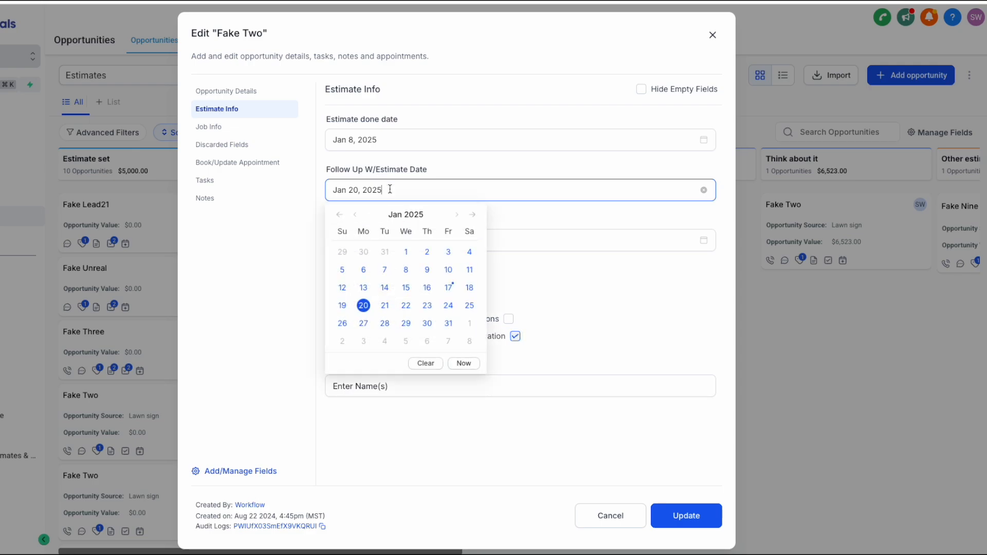
click(608, 324)
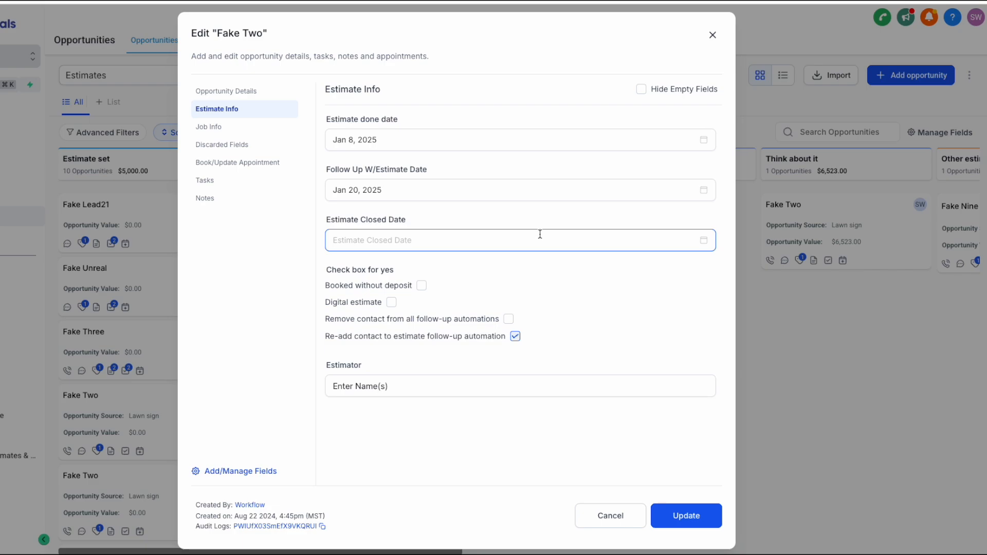
drag(351, 170, 436, 177)
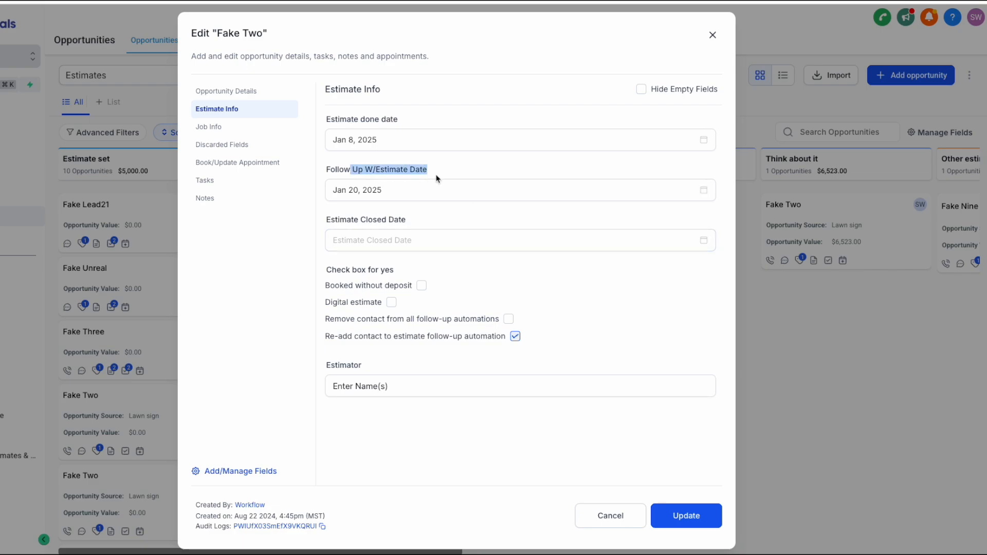
click(431, 191)
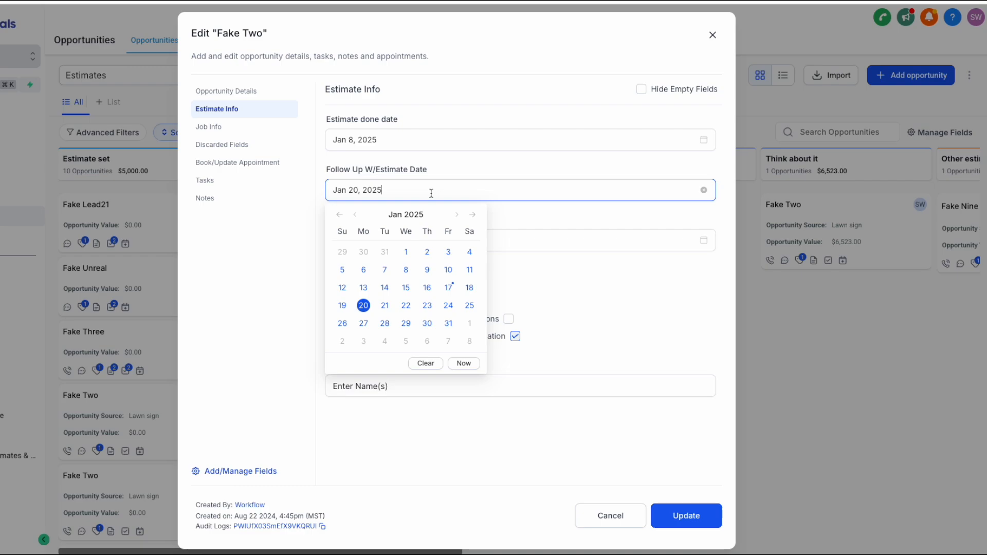
click(601, 319)
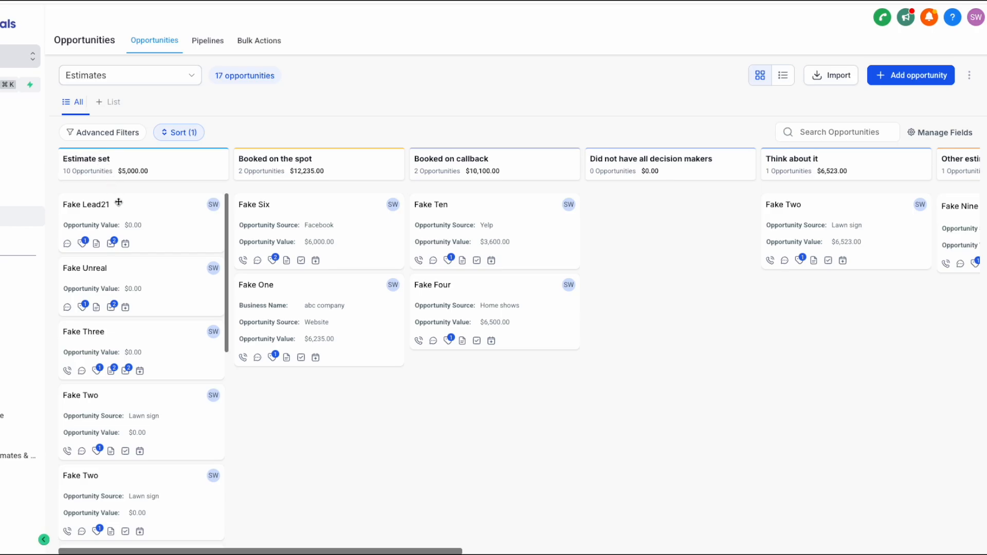
Open the Fake Lead21 contact record from the Estimates pipeline and locate its Estimates and Leads opportunities.
click(111, 75)
click(106, 148)
scroll(460, 303, right, 10)
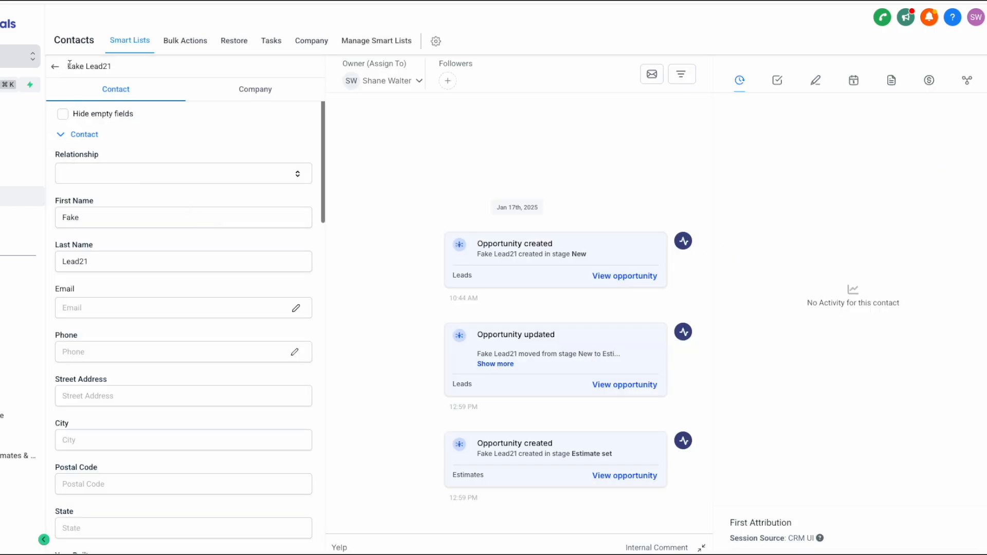
drag(67, 66, 140, 109)
scroll(220, 275, down, 10)
scroll(214, 271, up, 9)
scroll(215, 271, down, 10)
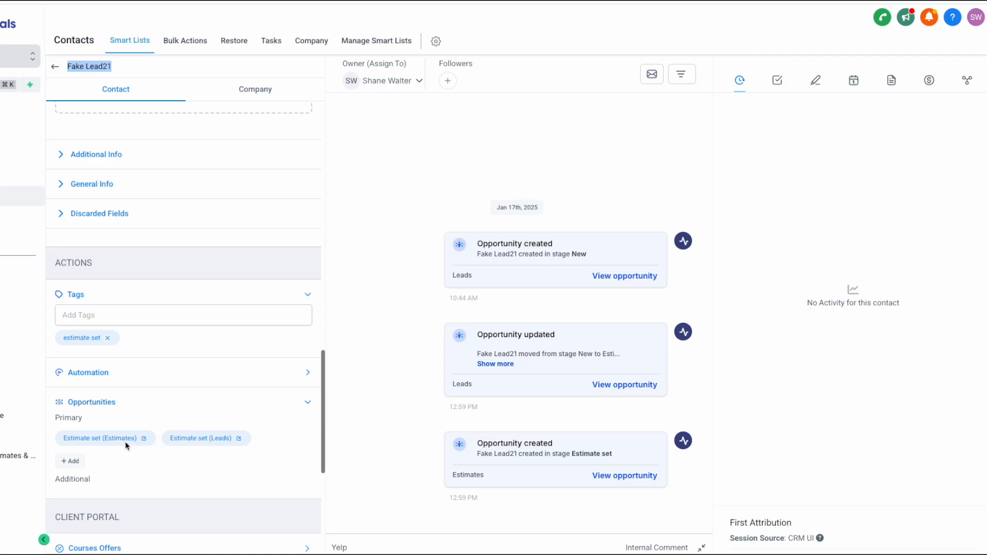
drag(108, 438, 127, 437)
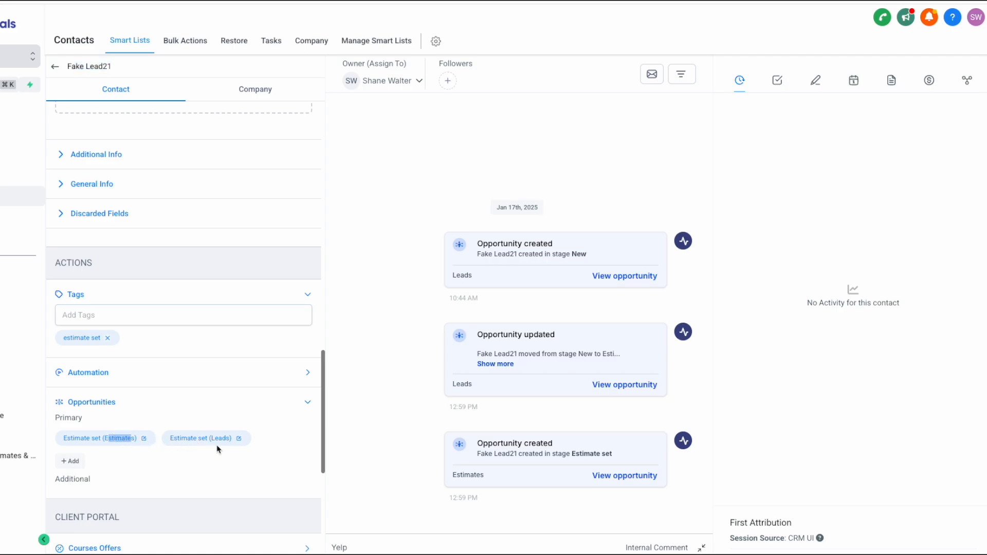
drag(218, 438, 226, 438)
Set Fake Lead21's Estimates opportunity to the Went with other company stage with a value of $2500 and save it.
click(145, 440)
click(616, 325)
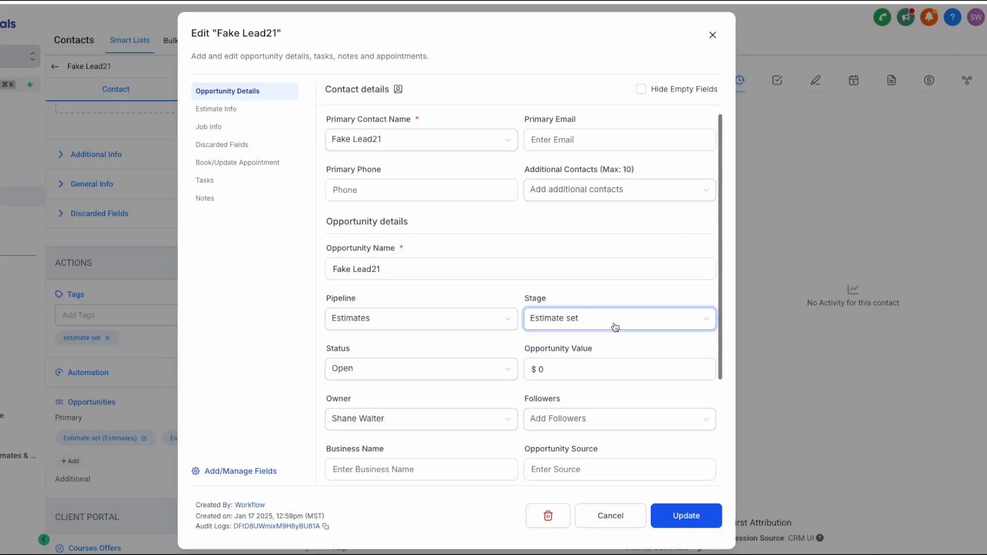
scroll(584, 430, down, 2)
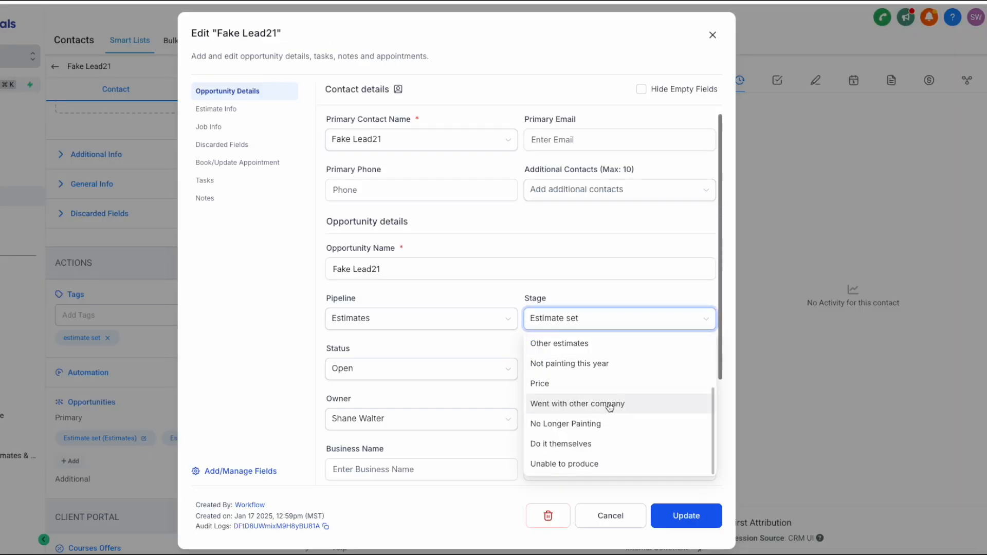
click(611, 407)
key(Tab)
text(2500)
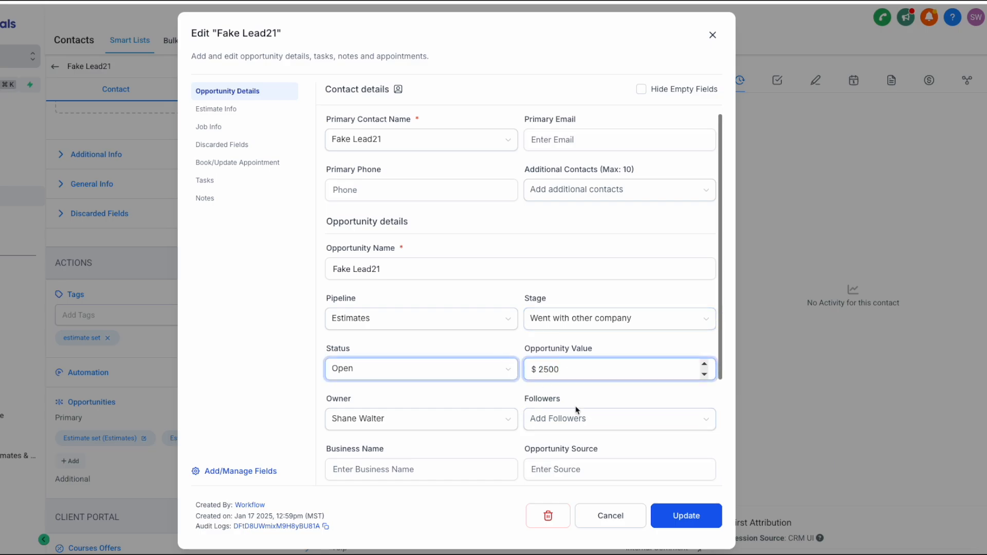
click(692, 527)
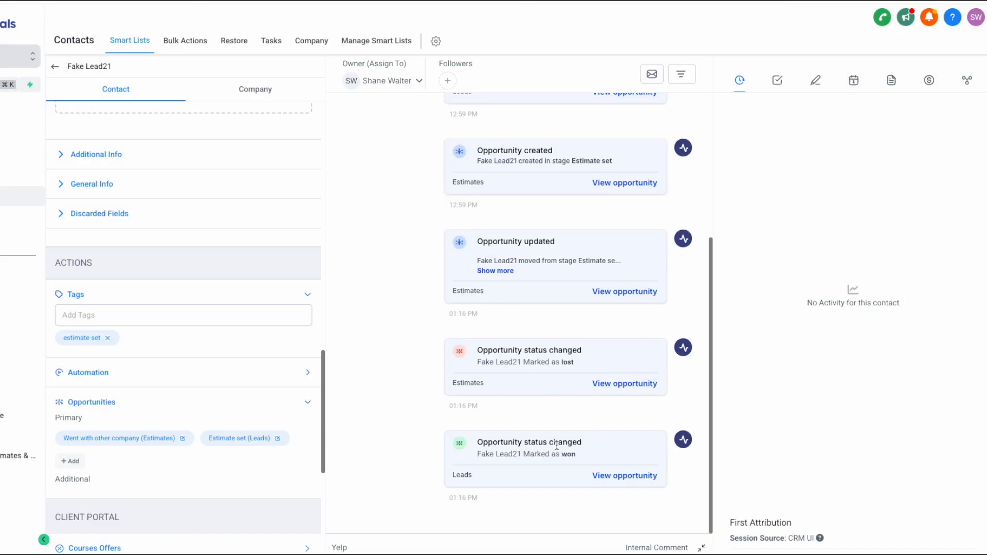
Review Fake Lead21's opportunity status changes in the activity history and its listed Estimates and Leads opportunities.
drag(522, 363, 571, 362)
click(481, 382)
double_click(481, 382)
double_click(469, 475)
scroll(226, 314, down, 3)
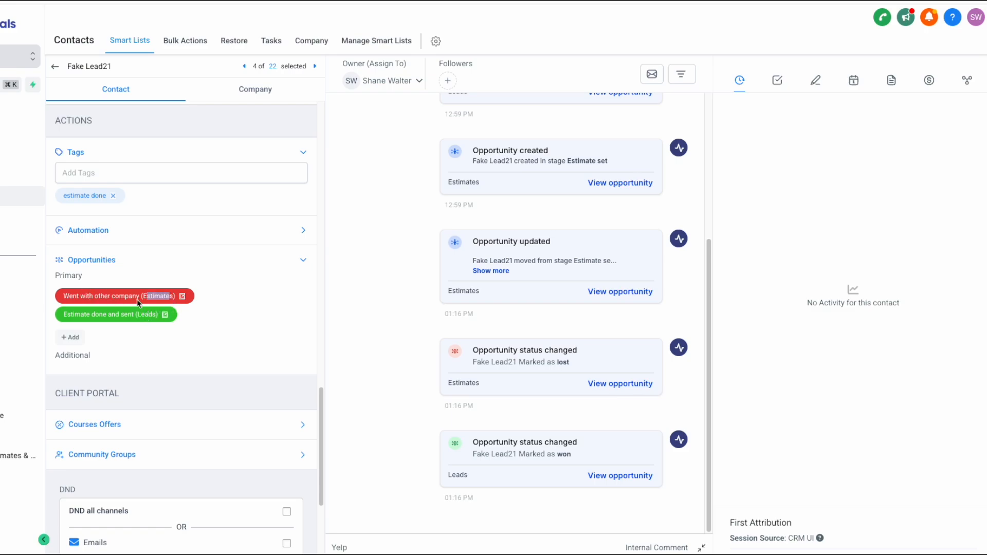
drag(151, 296, 93, 296)
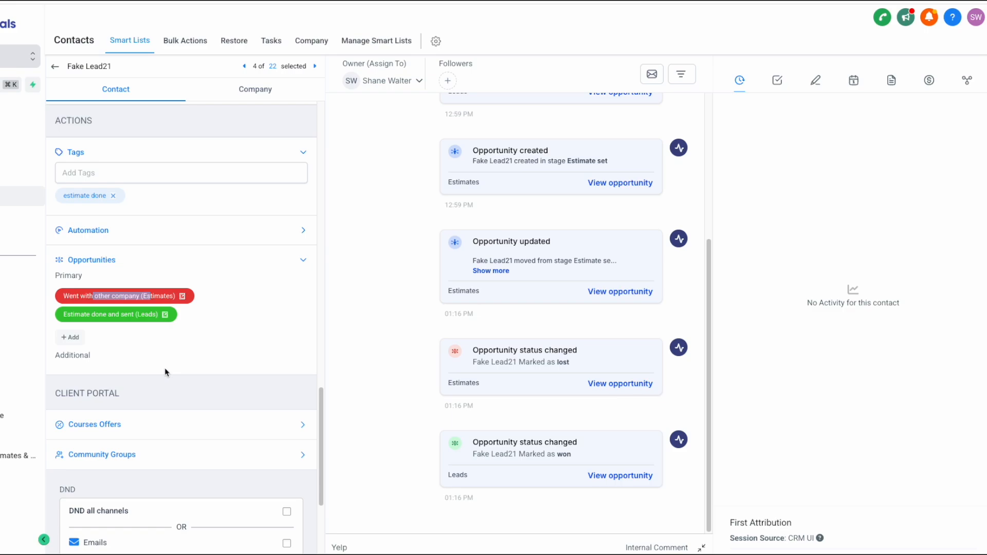
Check Fake Lead21's Estimates opportunity and the Reschedule previously set estimate stage in the Leads pipeline.
drag(72, 296, 108, 296)
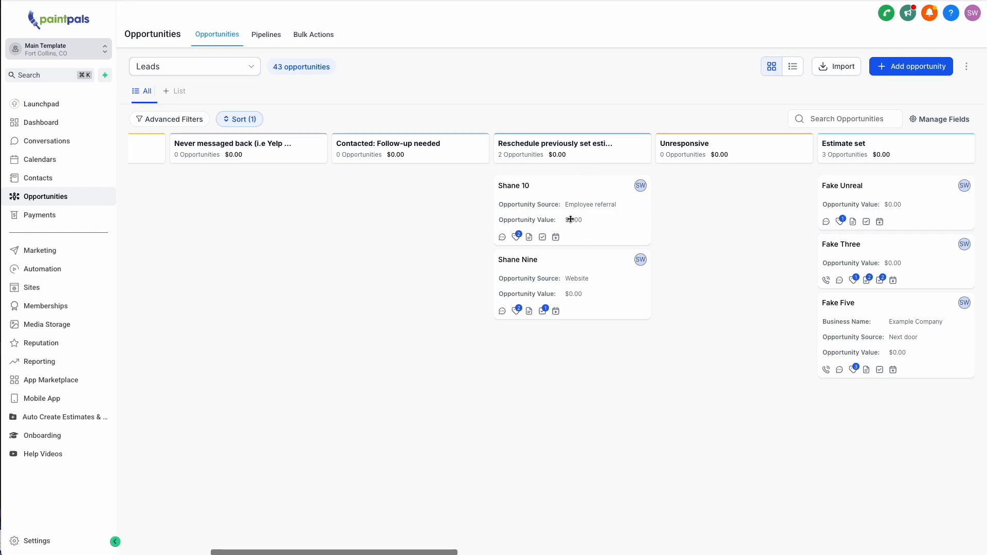
scroll(571, 219, right, 1)
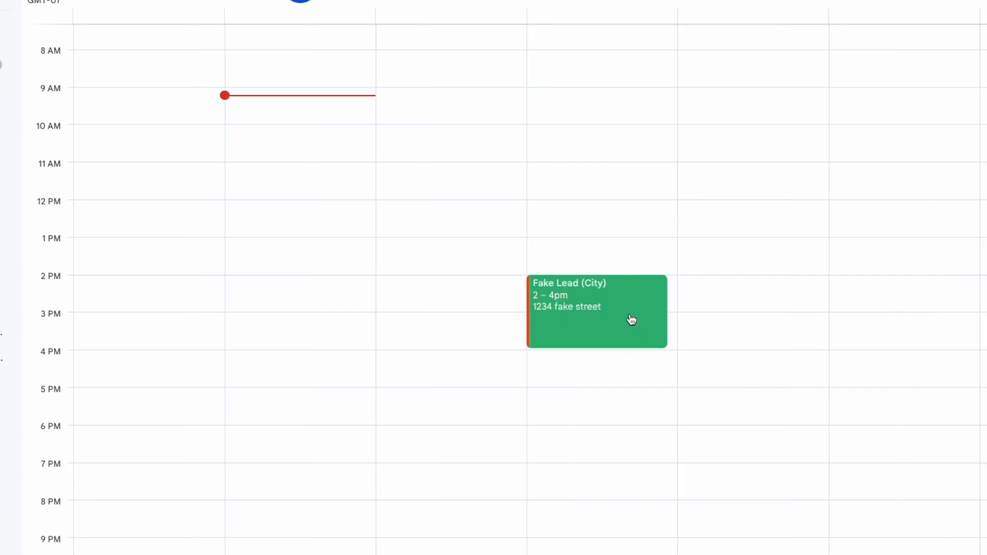
Switch to Google Calendar and review the cancellation instructions in the Fake Lead (City) event on January 23.
click(619, 319)
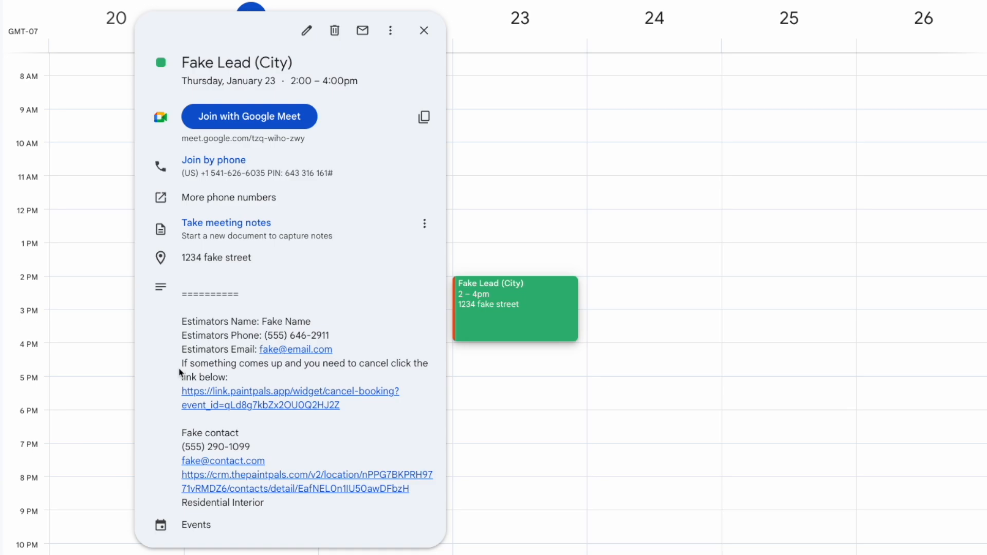
drag(182, 364, 368, 414)
click(280, 439)
click(424, 32)
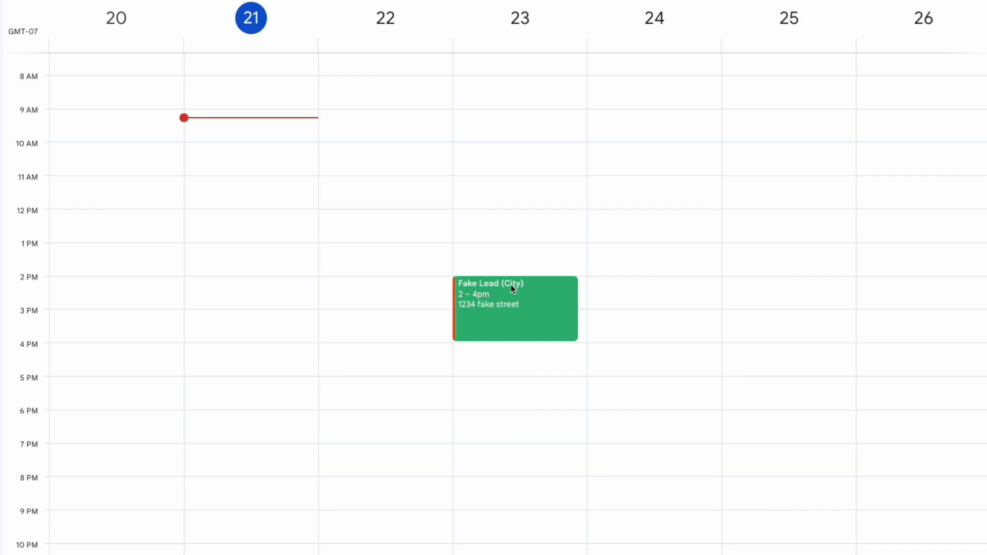
click(512, 286)
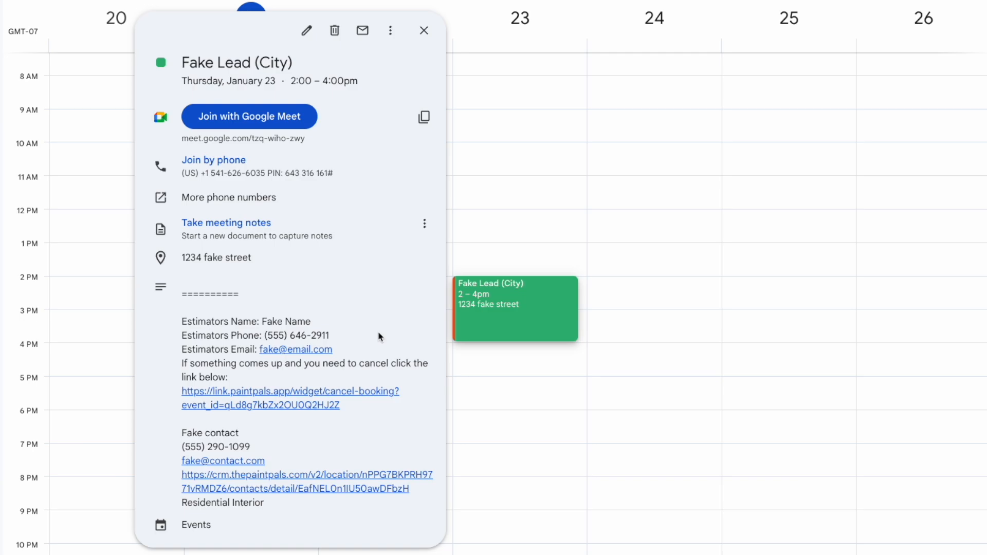
Open the event's cancel-booking link, try "No show" as the cancellation reason and clear it.
click(297, 406)
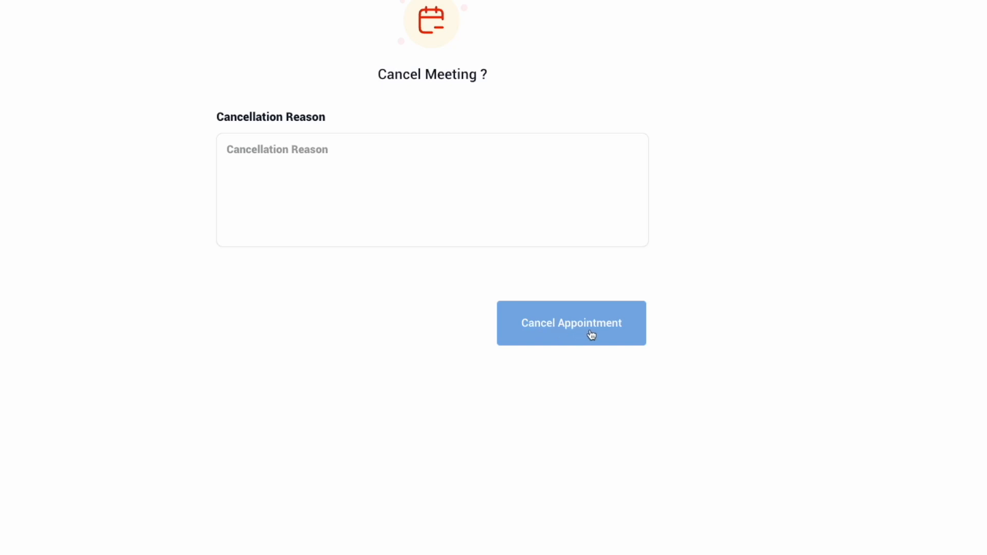
click(328, 158)
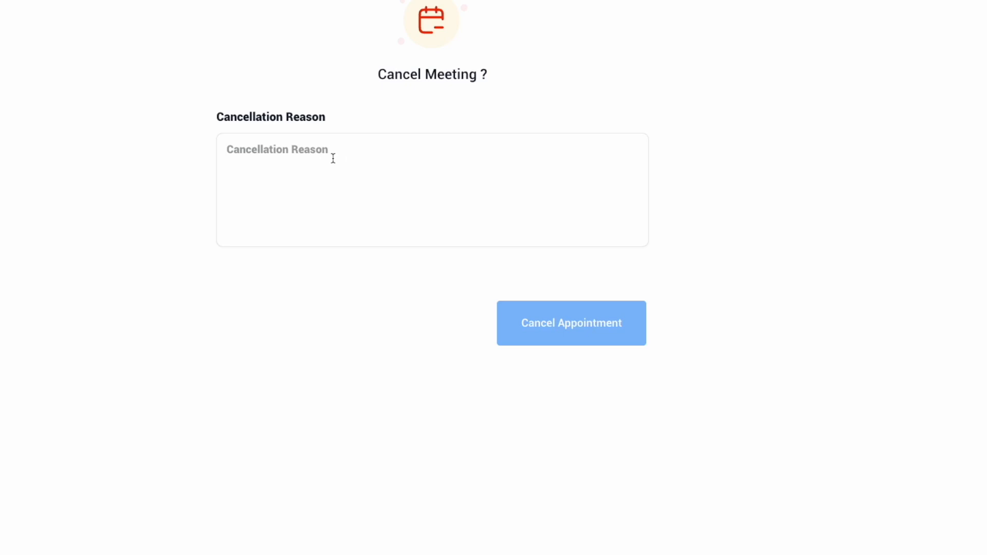
text(No show)
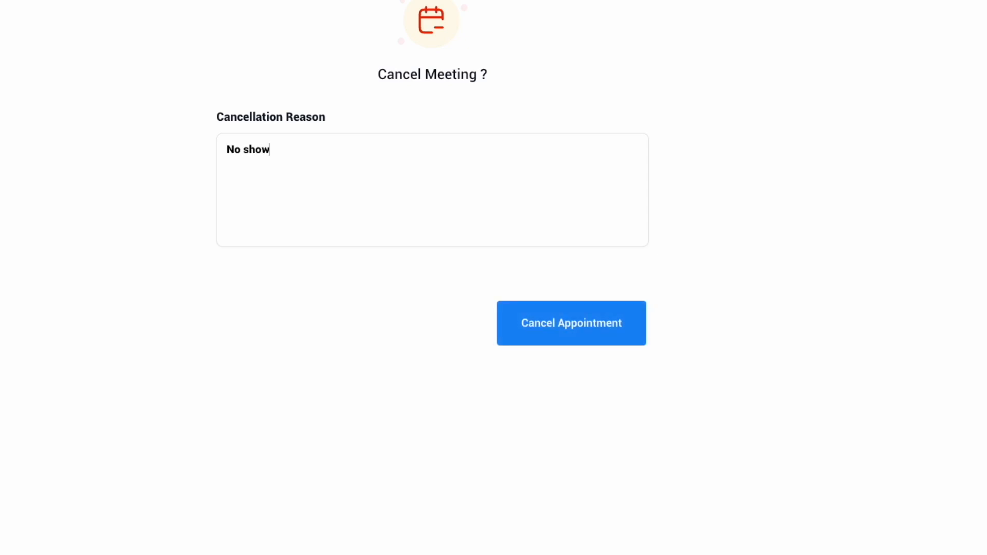
key(super+BackSpace)
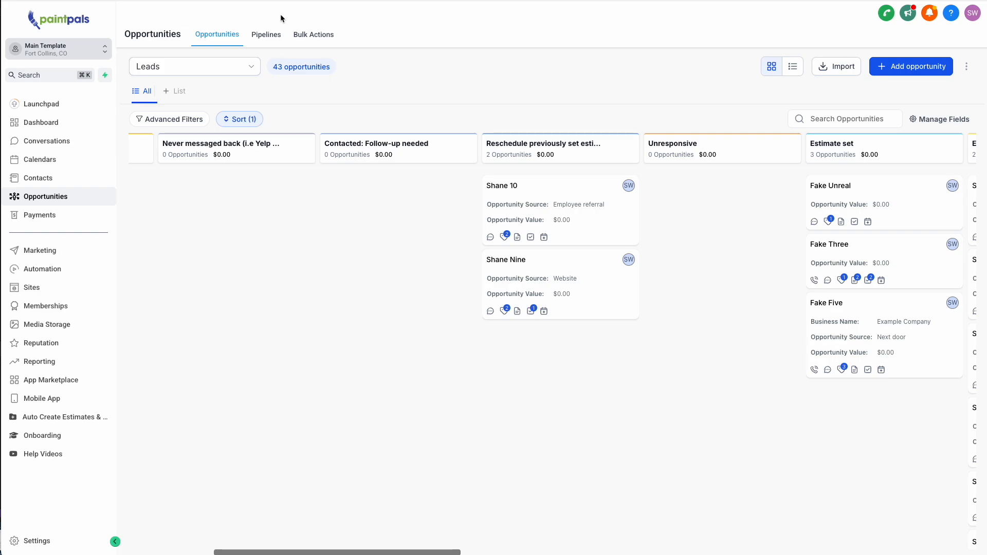
Return to the CRM, review the Leads and Estimates pipeline boards, and open the Lead Call List of contacts.
scroll(729, 262, right, 3)
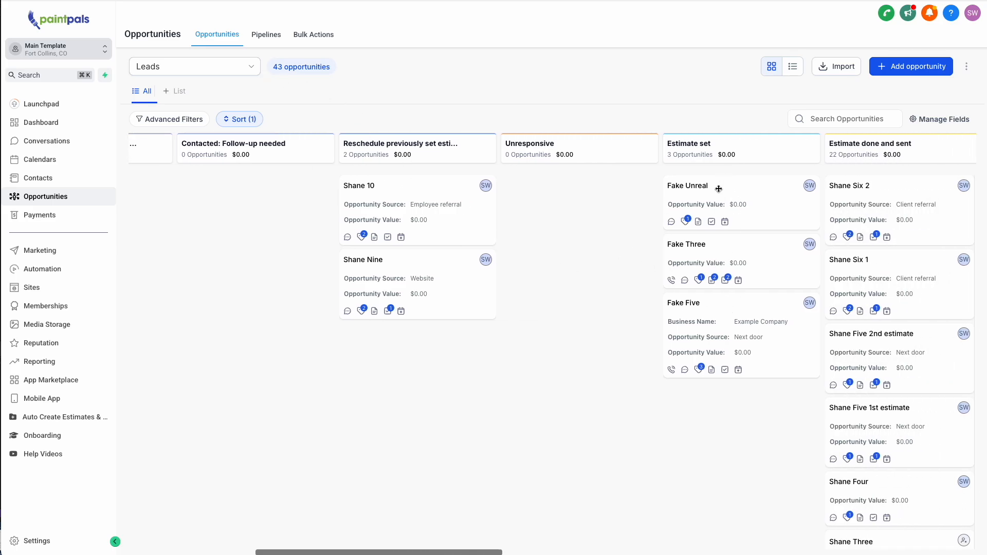
drag(717, 178, 694, 188)
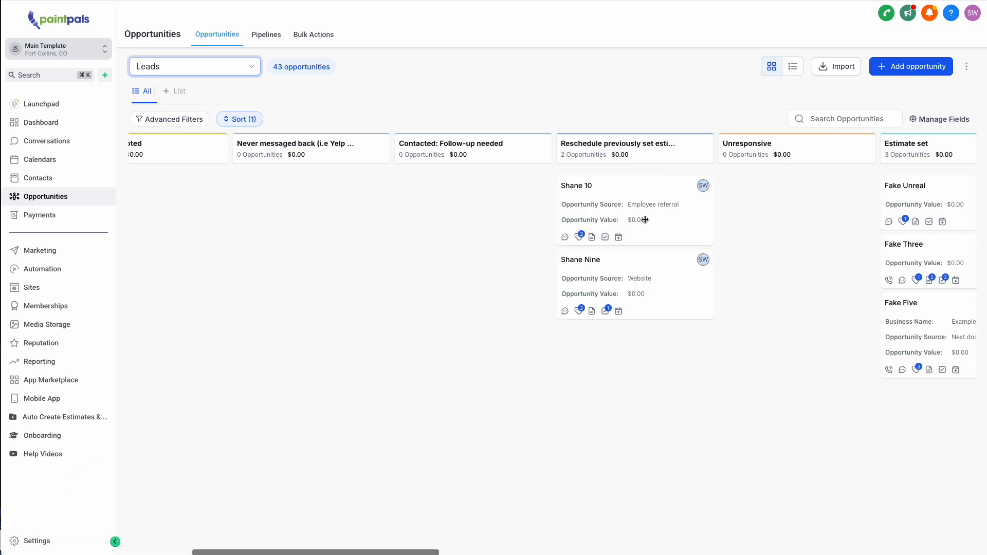
click(206, 68)
click(187, 88)
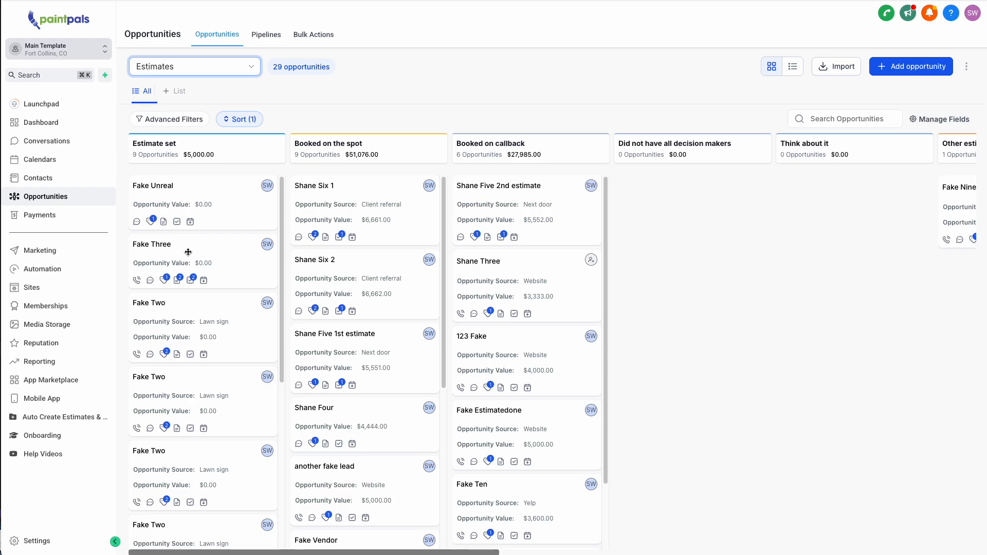
click(39, 178)
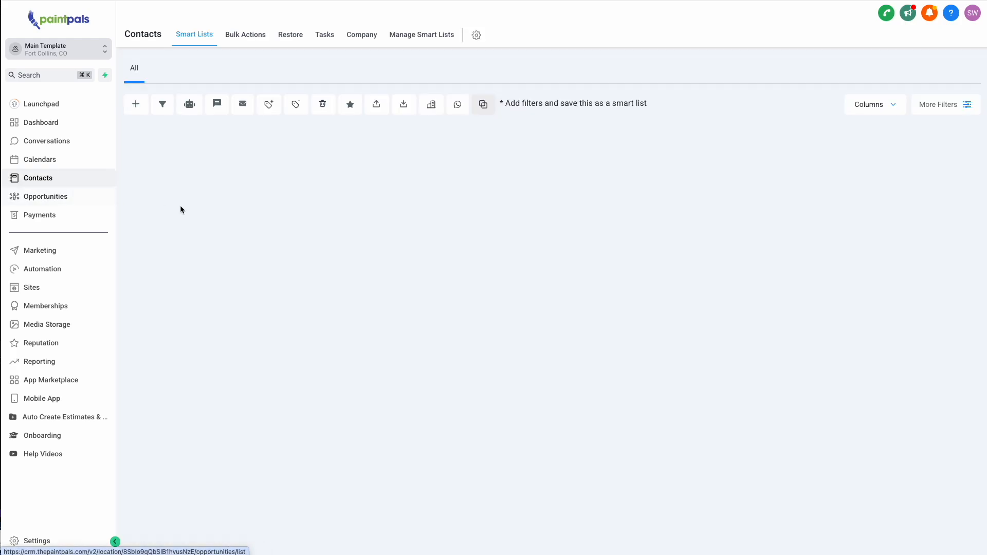
click(218, 72)
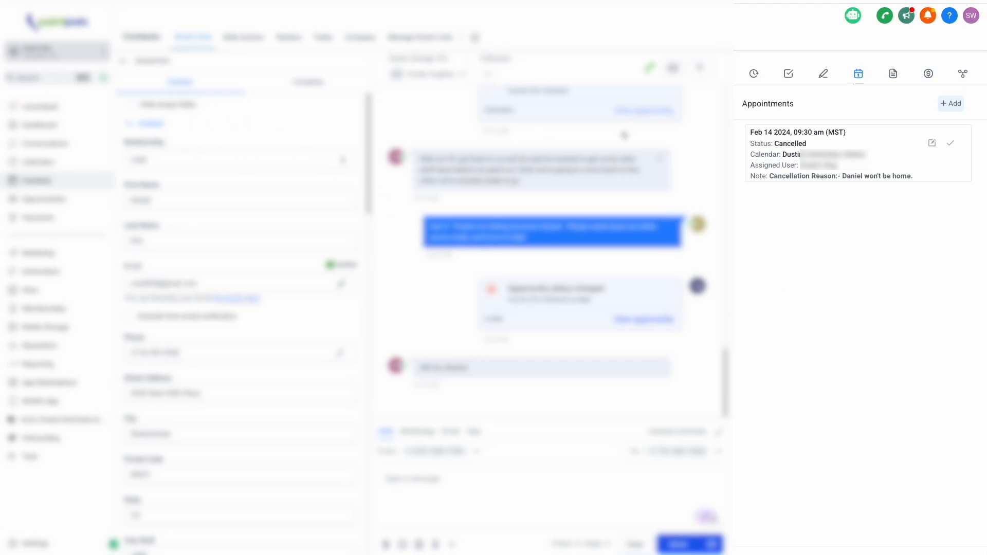
Review the cancelled appointment's status and cancellation reason among the contact's appointments.
click(859, 75)
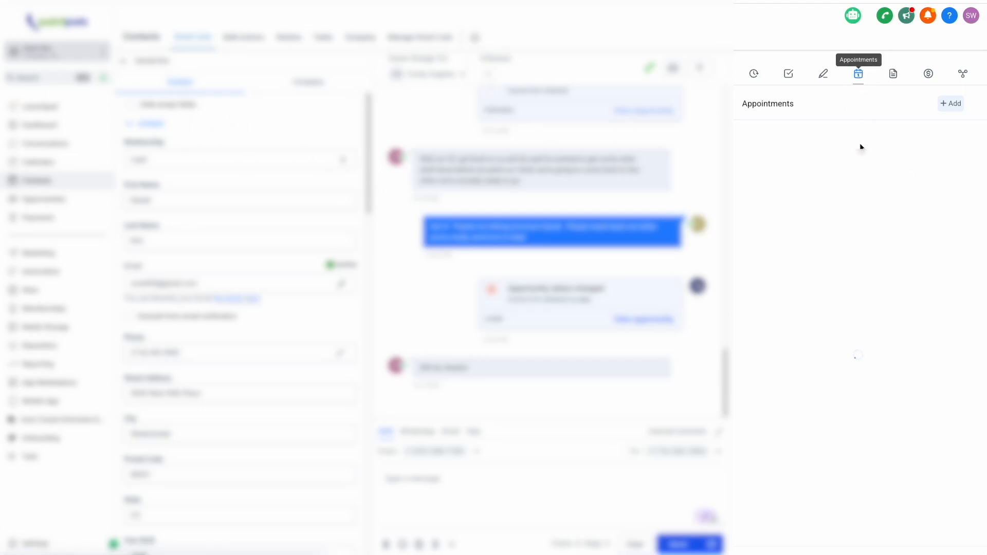
drag(751, 176, 929, 182)
double_click(853, 176)
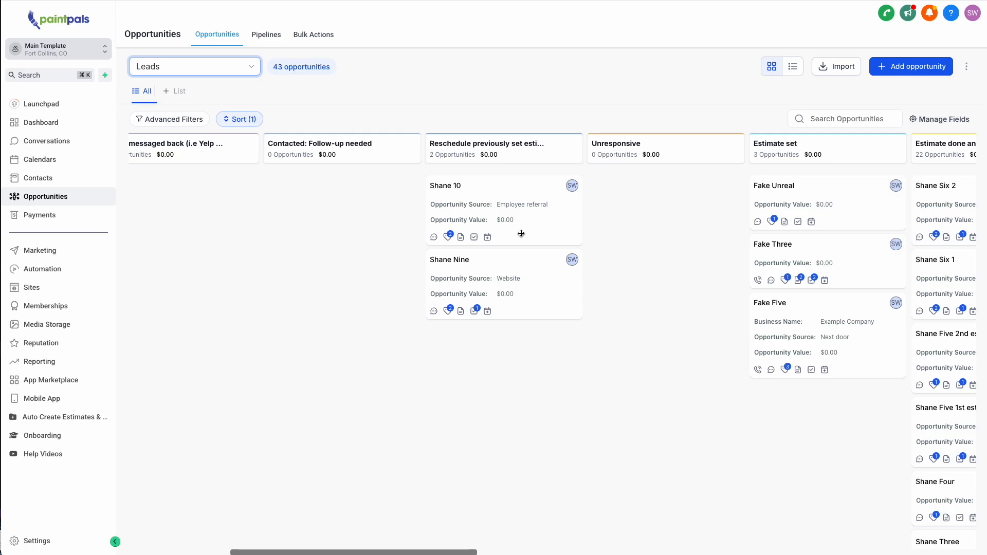
Revisit the Leads pipeline and the calendar event's cancel-booking link, and open the first contact in the Lead Call List.
scroll(521, 234, right, 2)
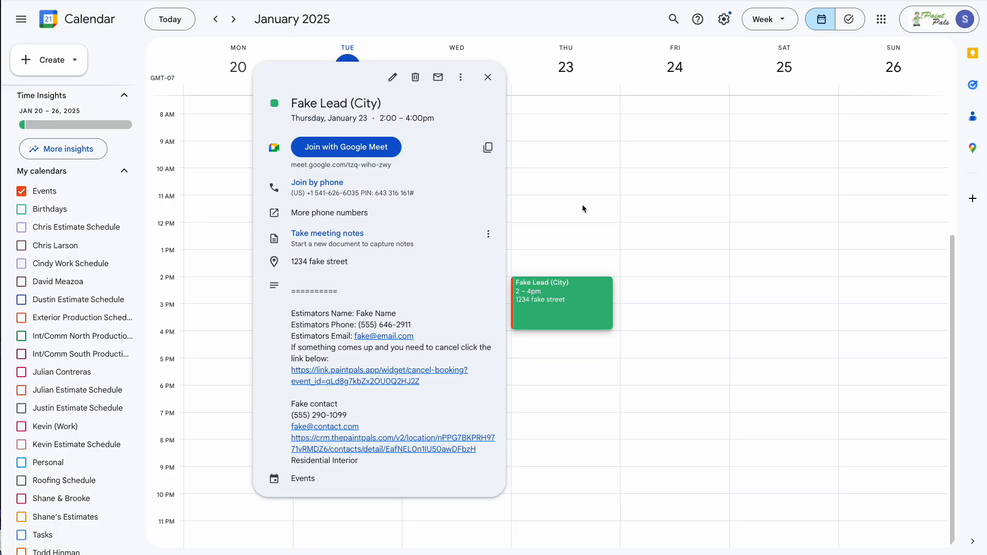
click(386, 380)
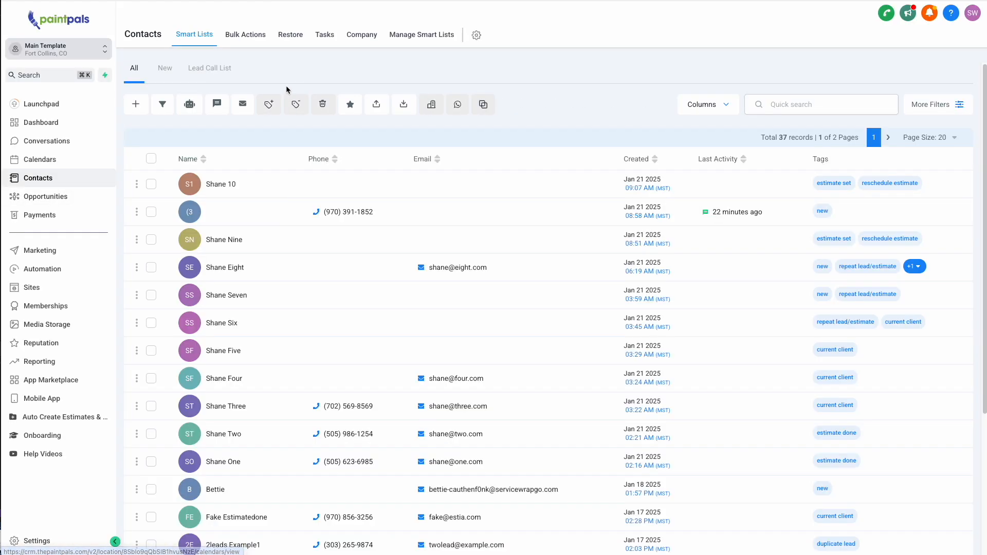
click(211, 68)
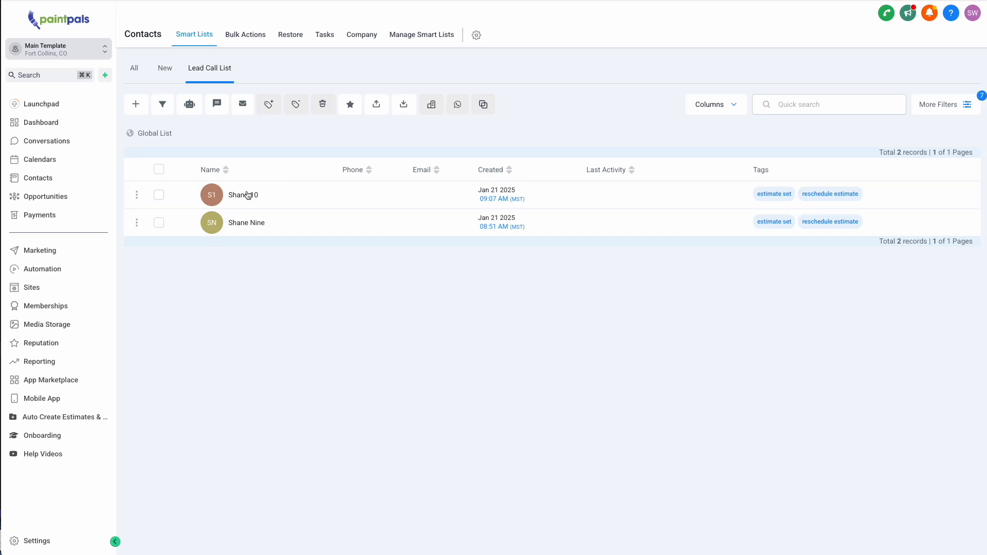
click(247, 195)
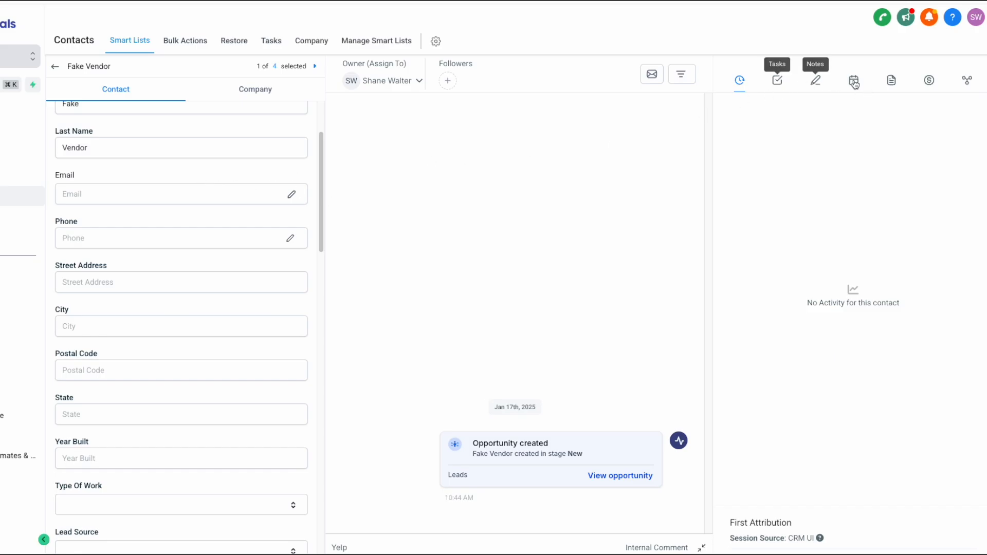
Add the "estimate set" tag to the Fake Vendor contact.
click(599, 467)
click(859, 154)
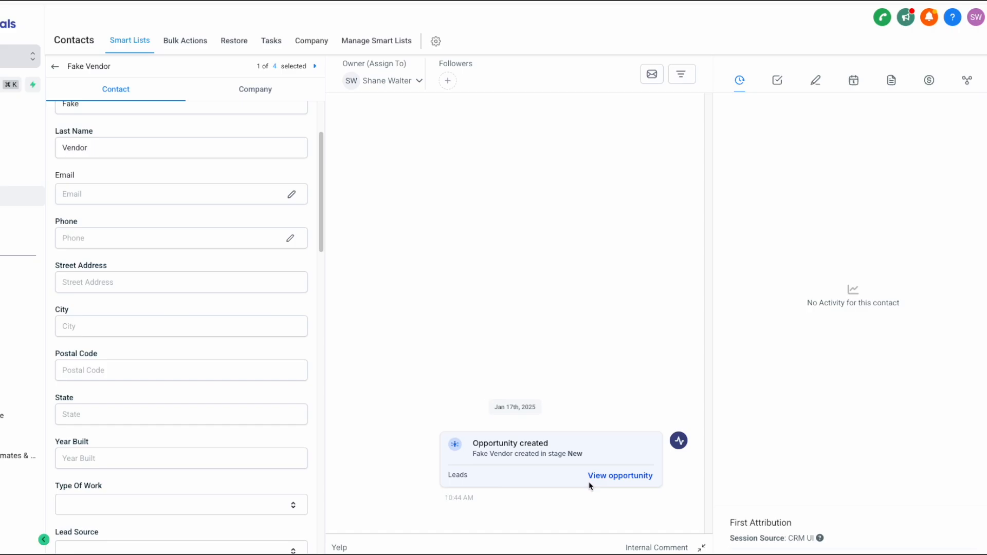
scroll(110, 474, down, 15)
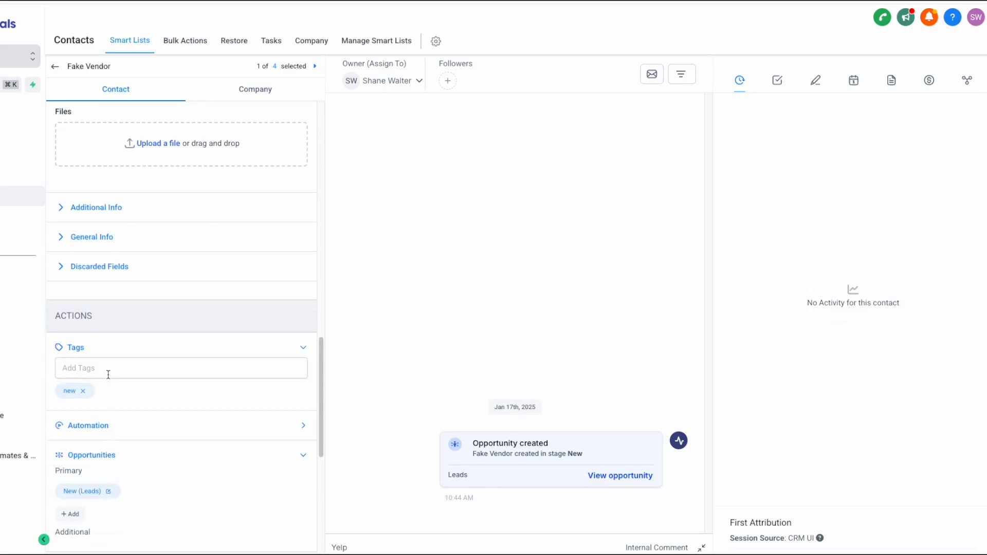
click(108, 375)
text(estimate)
click(106, 423)
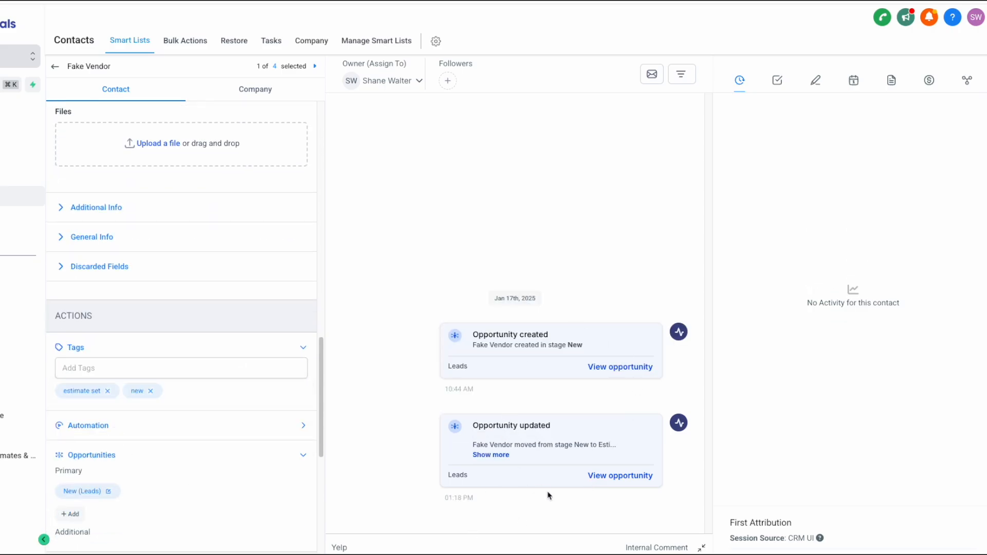
Set Fake Vendor's Estimates opportunity to the Booked on the spot stage with a value of $4000 and save it.
click(498, 365)
drag(610, 353, 640, 357)
drag(456, 475, 487, 477)
click(618, 477)
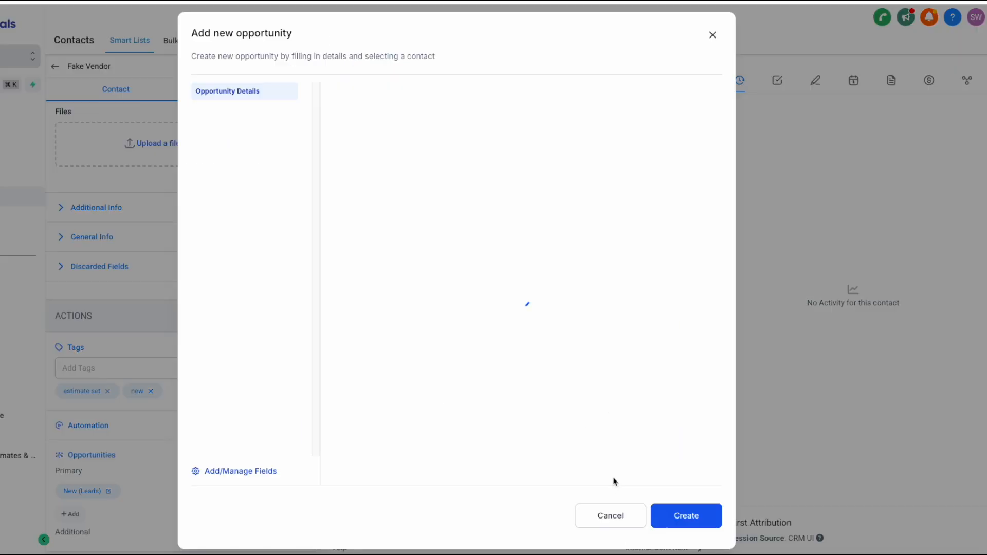
click(586, 318)
click(576, 364)
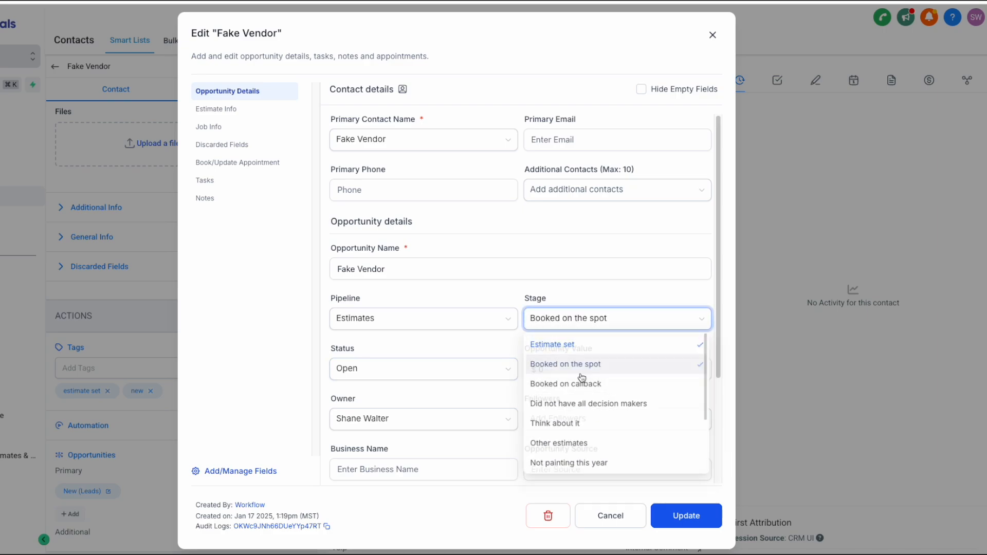
click(565, 370)
text(4000)
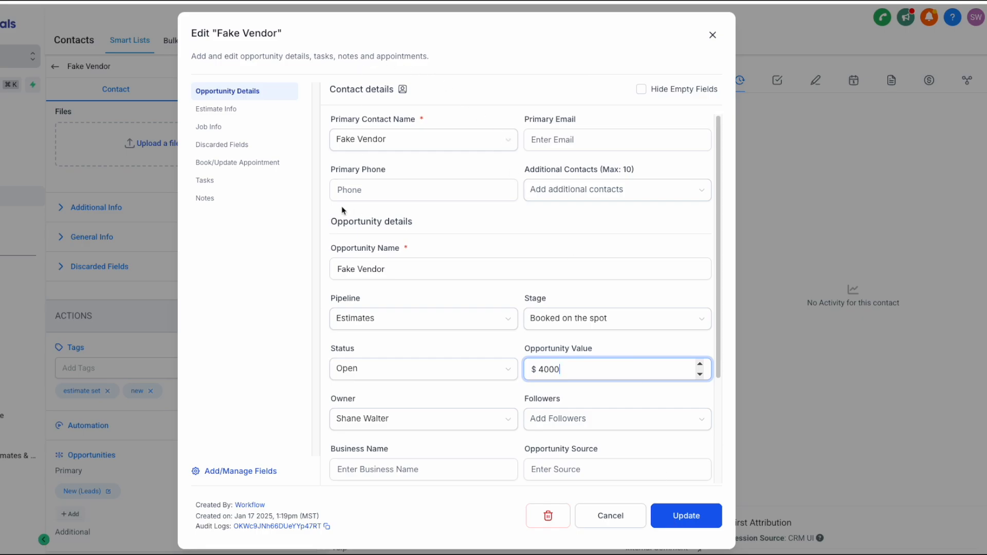
drag(337, 221, 434, 226)
scroll(639, 425, down, 3)
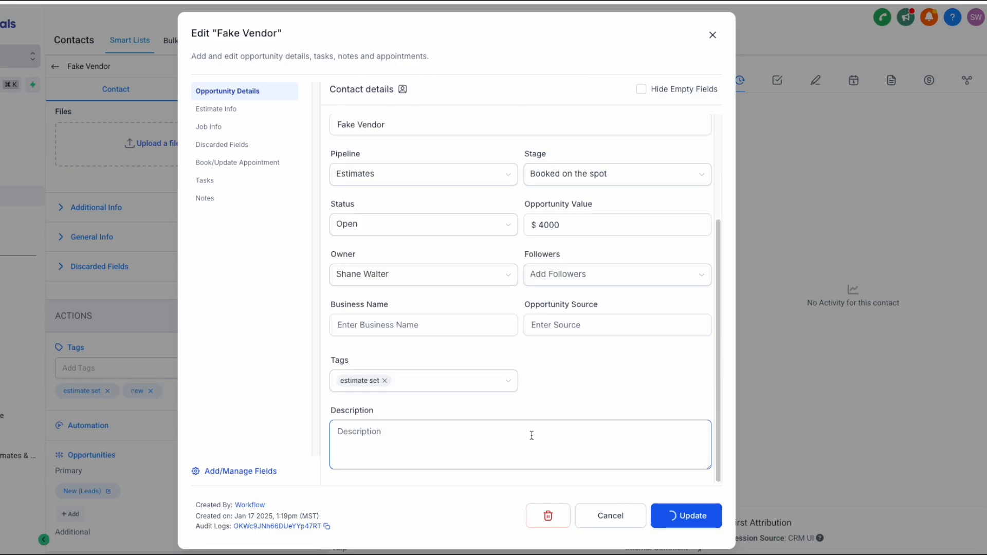
Set Fake Vendor's Estimate done date and Estimate Closed Date to Jan 17, 2025, then update and close the opportunity.
click(228, 112)
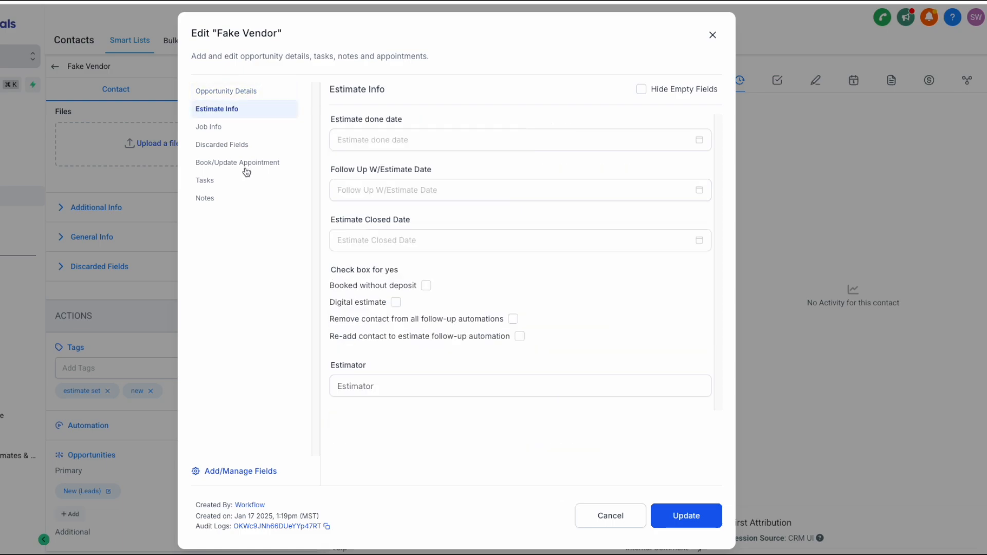
click(693, 140)
click(437, 234)
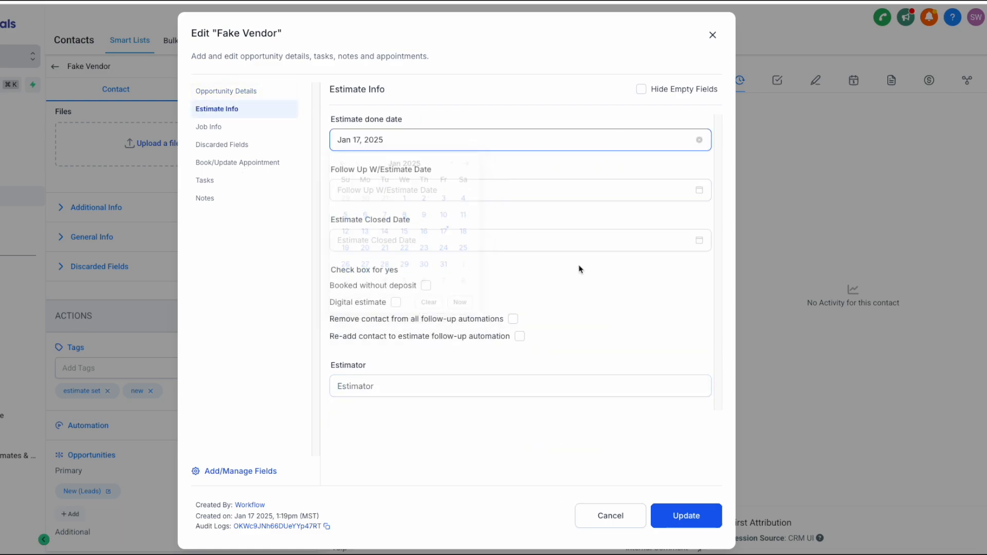
click(595, 241)
click(468, 415)
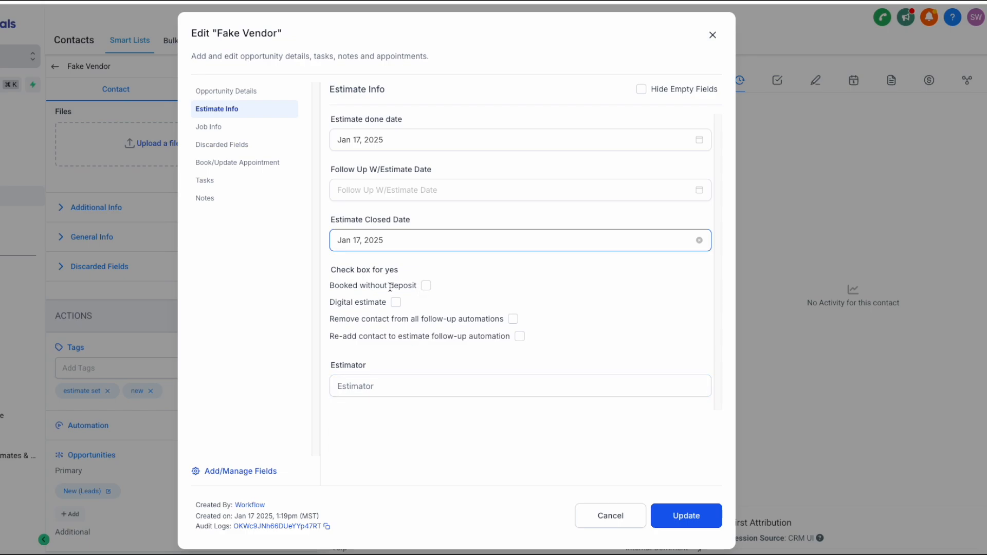
drag(335, 304, 379, 303)
drag(496, 336, 414, 313)
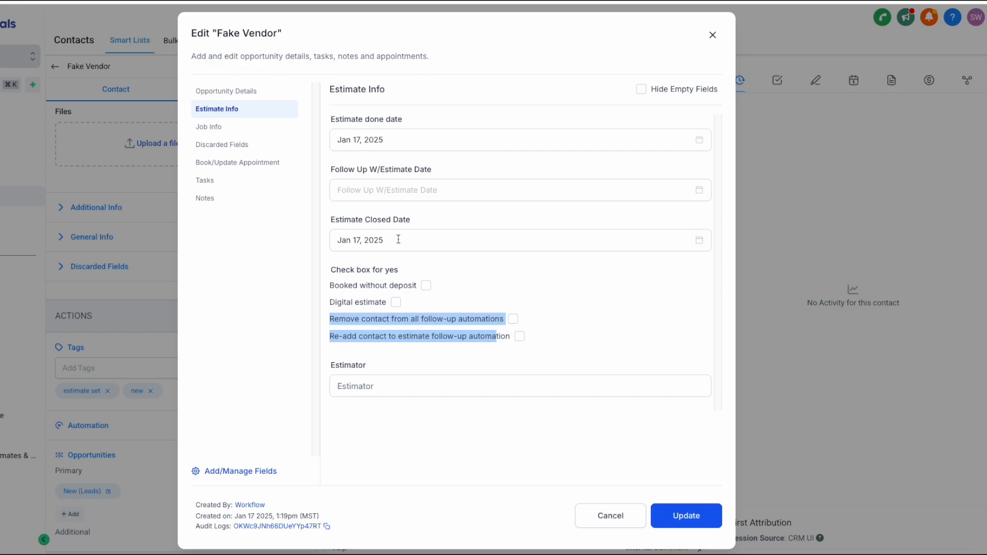
click(698, 522)
click(713, 43)
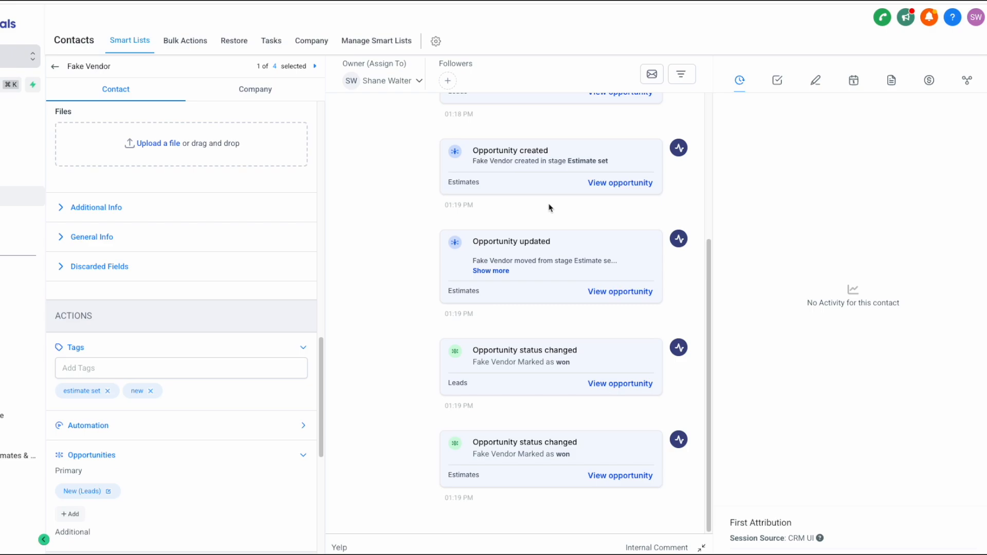
Reopen Fake Vendor's Estimates opportunity and review its estimate dates, stage and status.
click(620, 475)
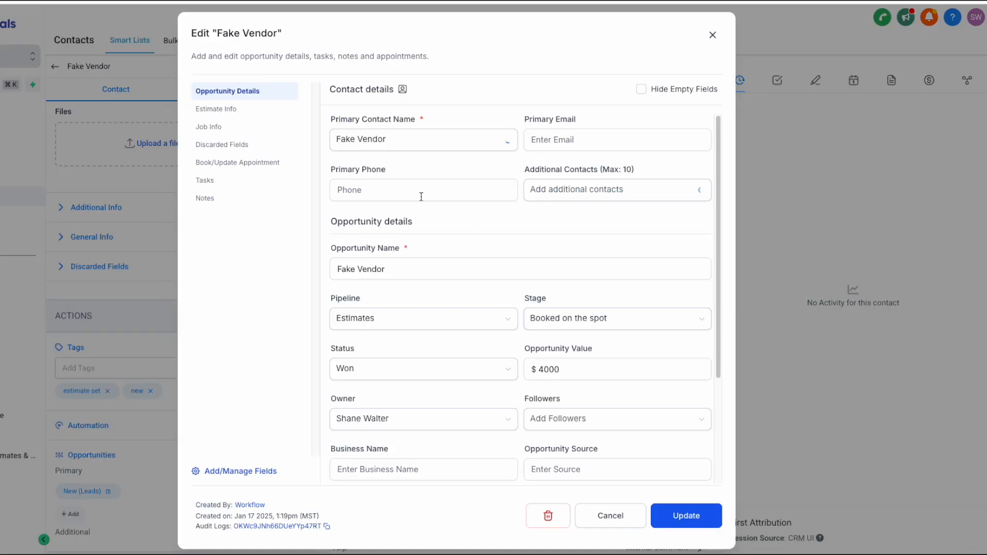
click(250, 112)
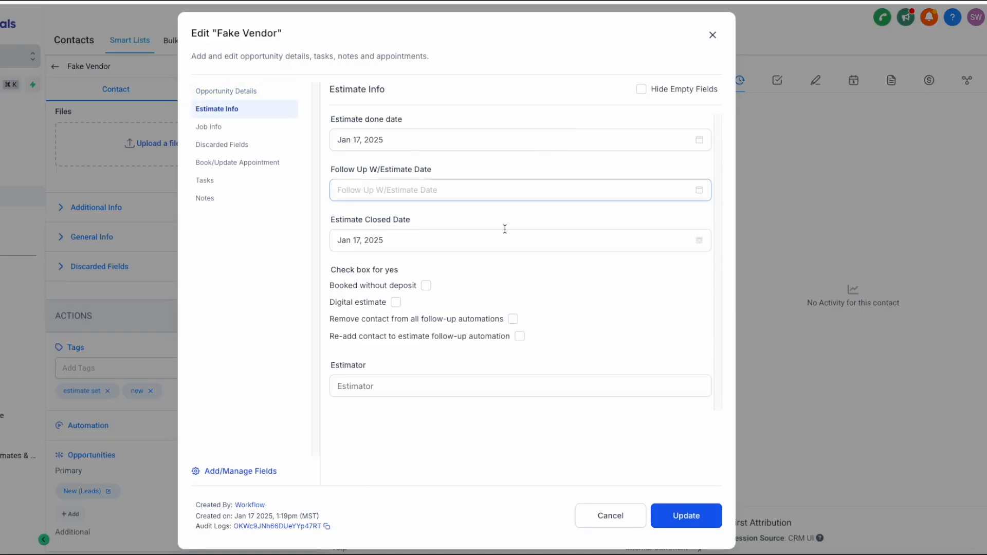
click(258, 95)
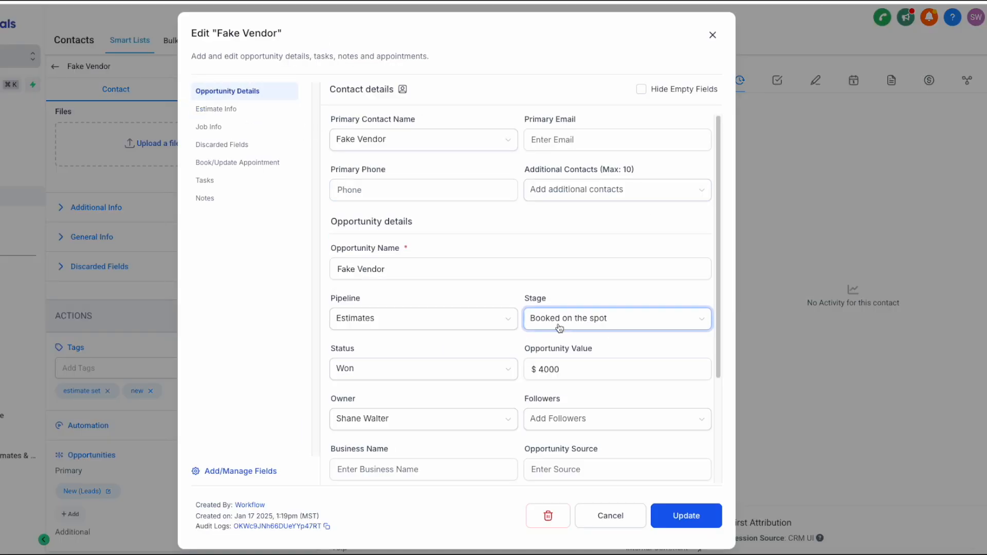
Review Fake Vendor's Estimate Info dates and the rest of the opportunity details, then close the opportunity.
click(236, 114)
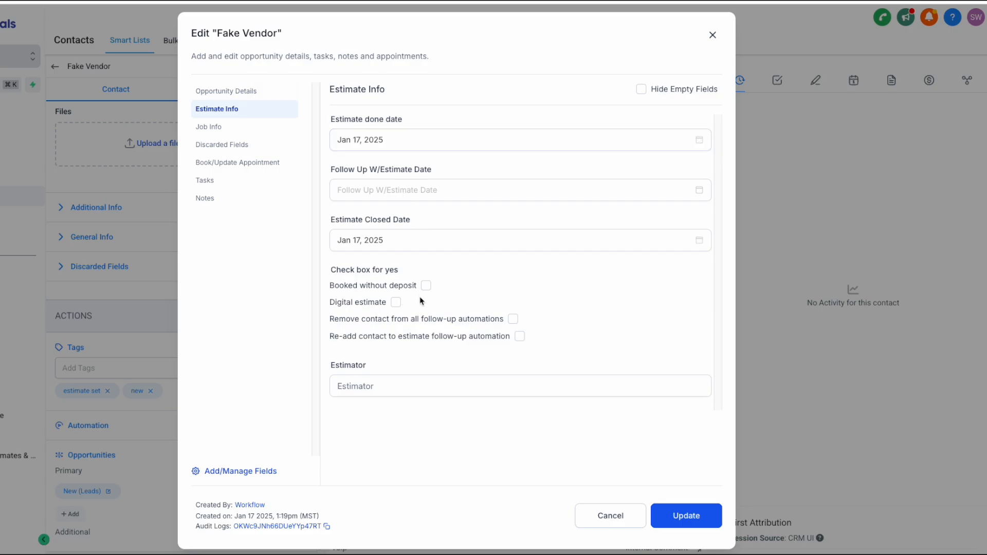
click(251, 94)
scroll(442, 422, down, 4)
click(432, 436)
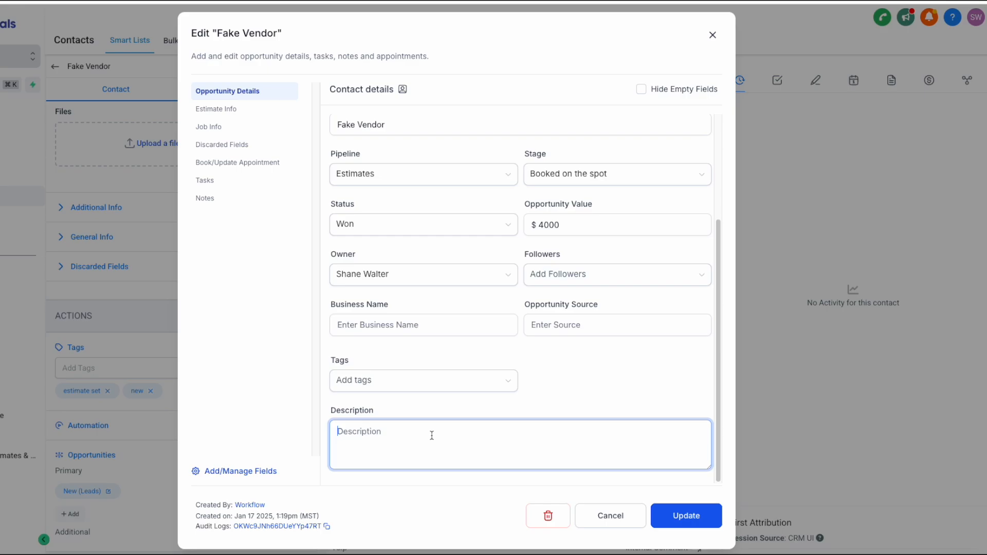
scroll(470, 387, up, 3)
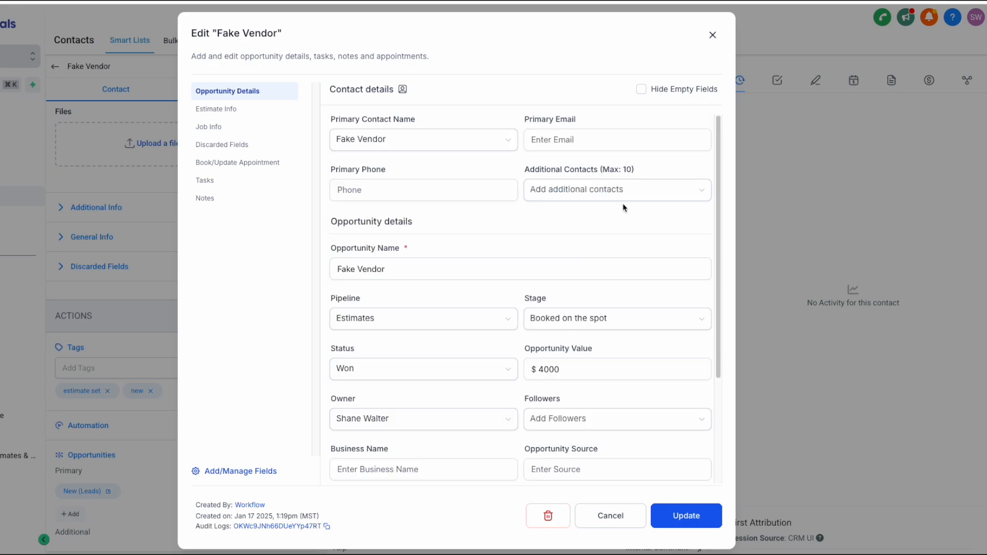
click(712, 35)
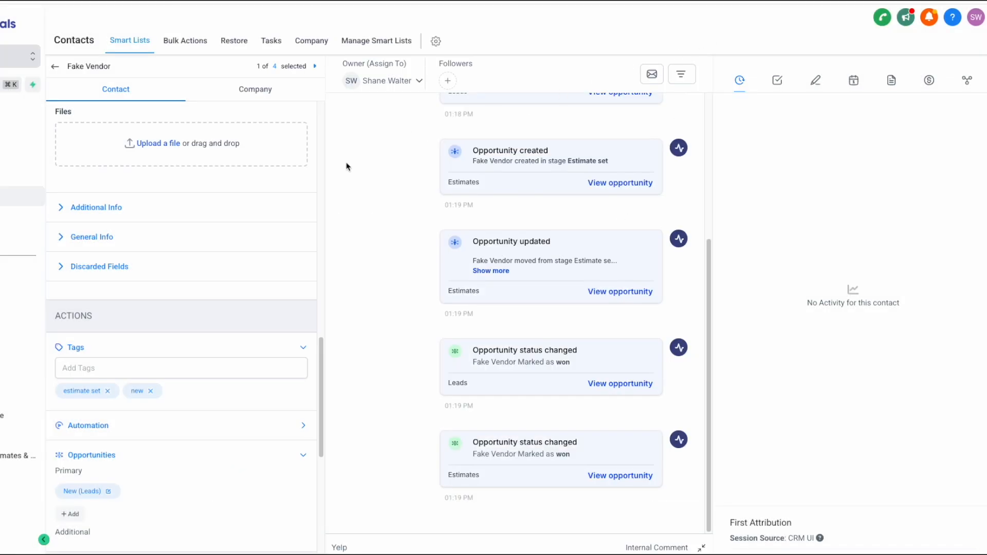
Expand the automations on the Fake Vendor contact and examine the active "1 - Estimate Δ to booked won" workflow.
scroll(111, 427, down, 3)
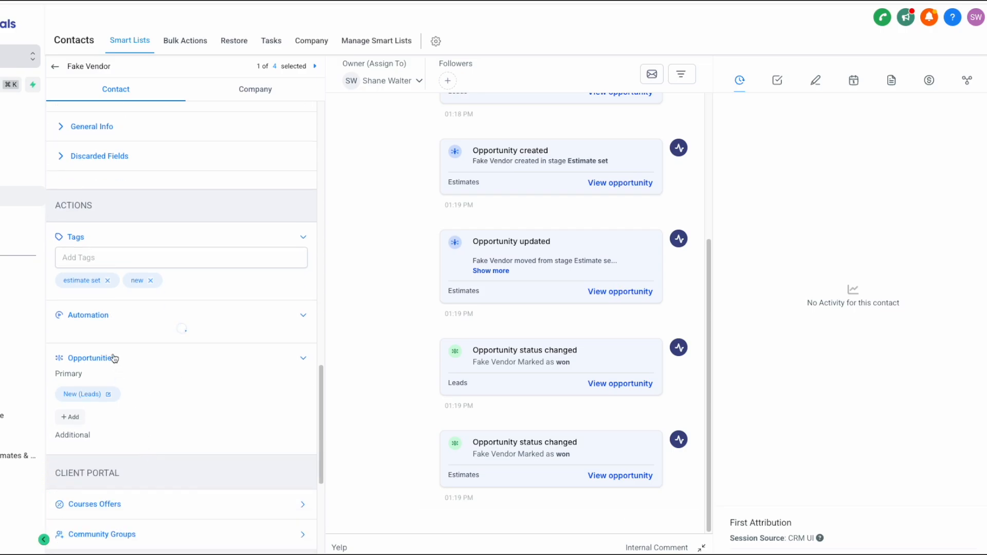
click(100, 315)
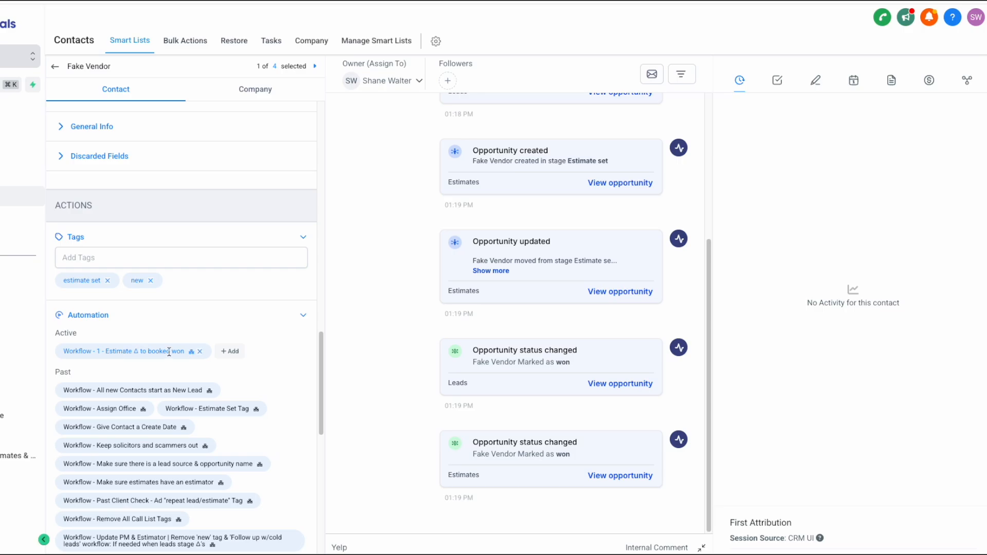
click(191, 353)
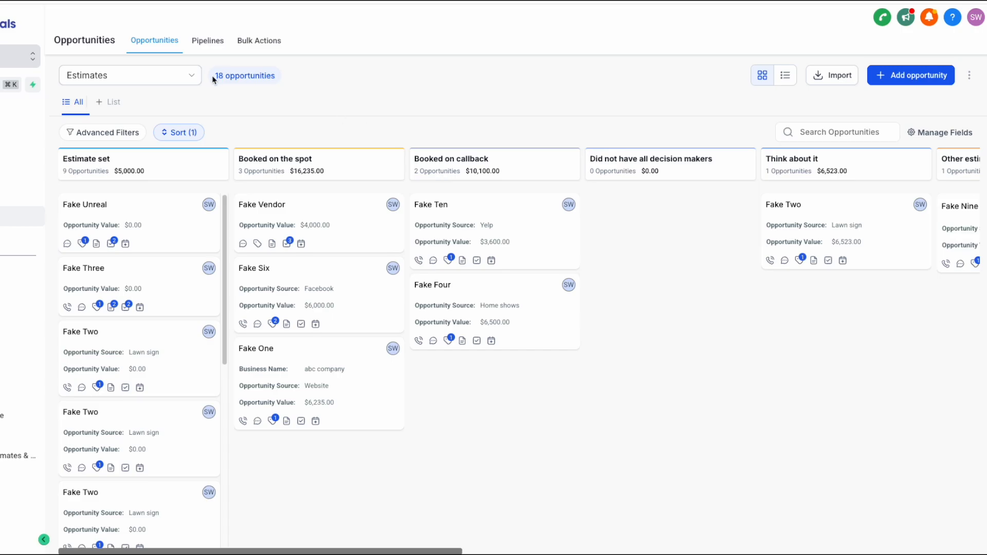
Check the Jobs pipeline for Fake Vendor, and examine the contact's automations and opportunities again.
click(148, 78)
click(74, 119)
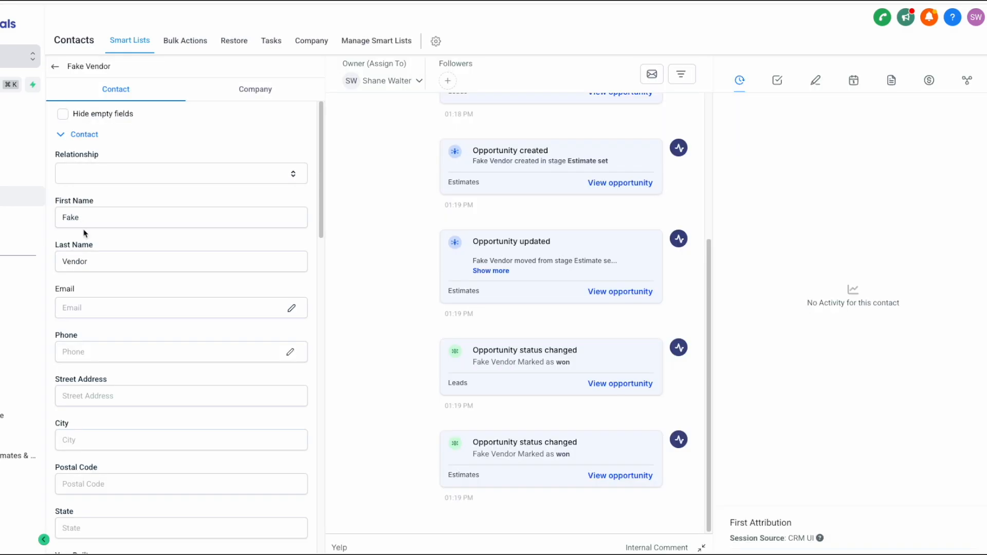
click(88, 265)
double_click(77, 262)
scroll(144, 279, down, 15)
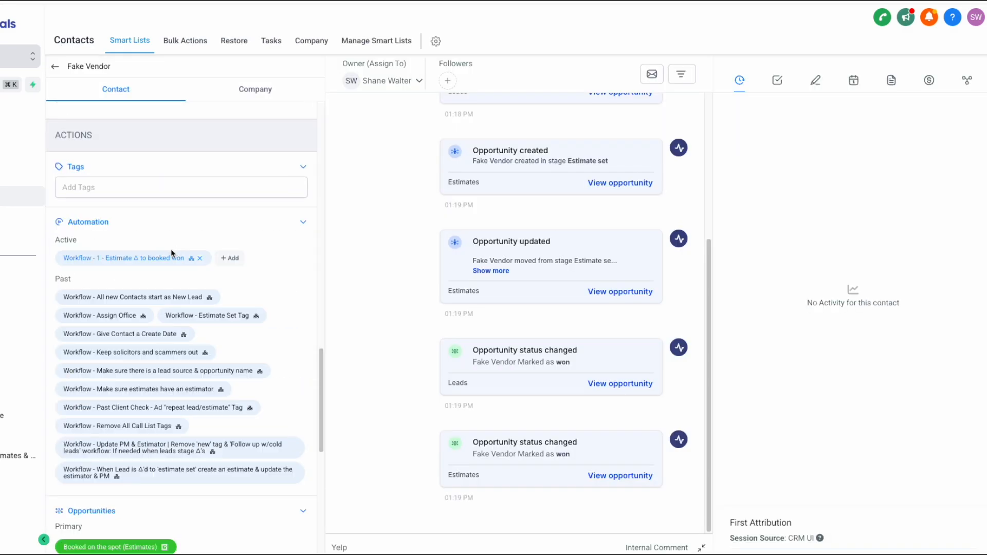
click(410, 44)
click(341, 2)
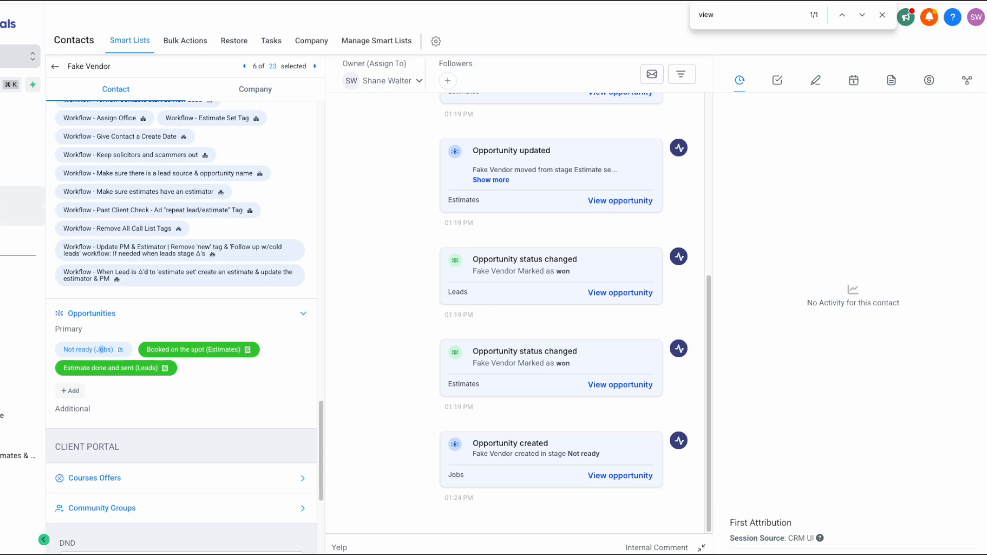
View the Jobs opportunities board and examine the stages in the Jobs pipeline settings without changing them.
click(23, 216)
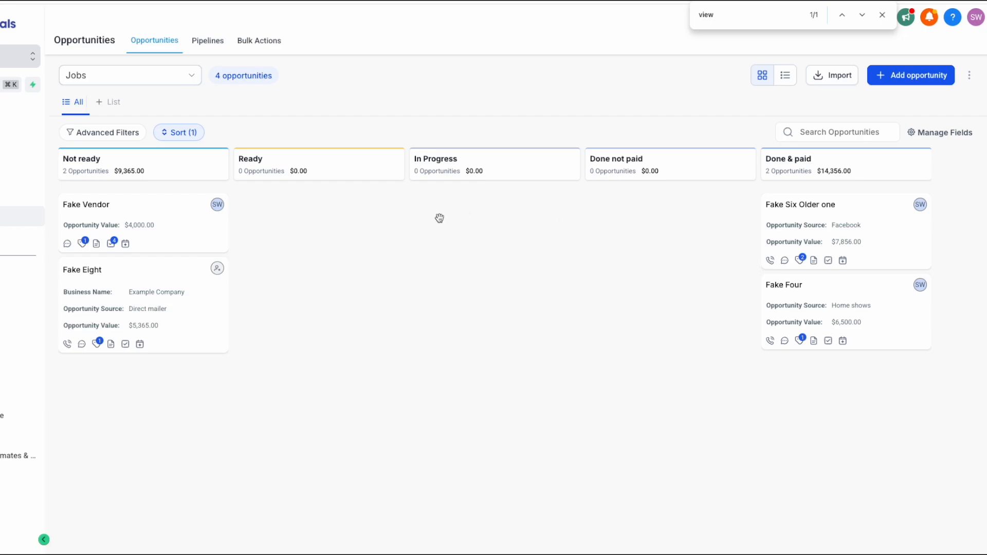
click(208, 41)
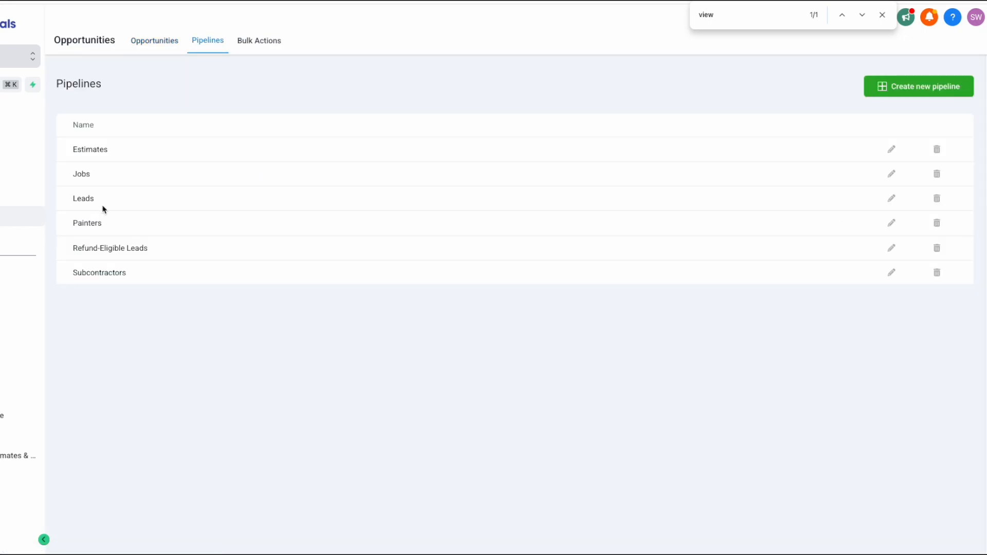
click(891, 174)
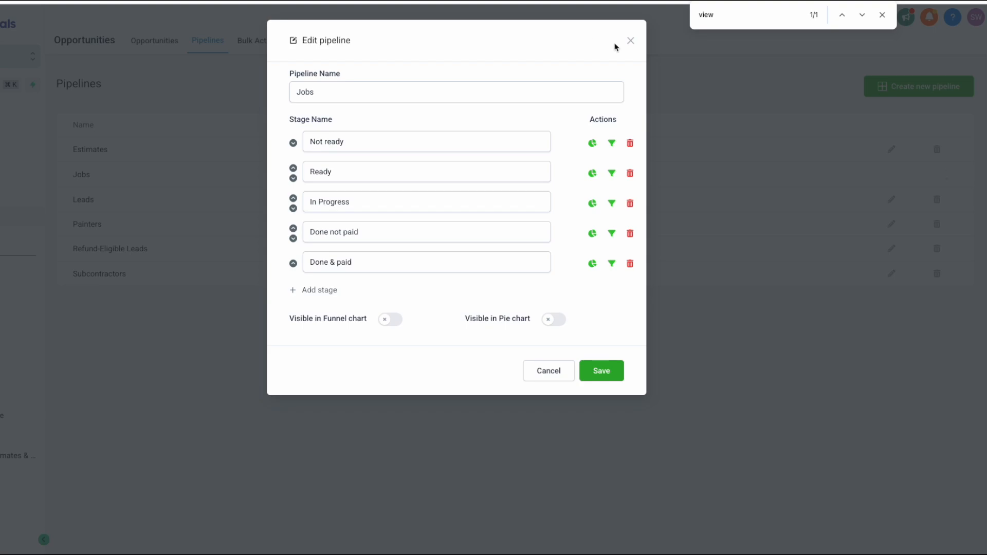
click(630, 41)
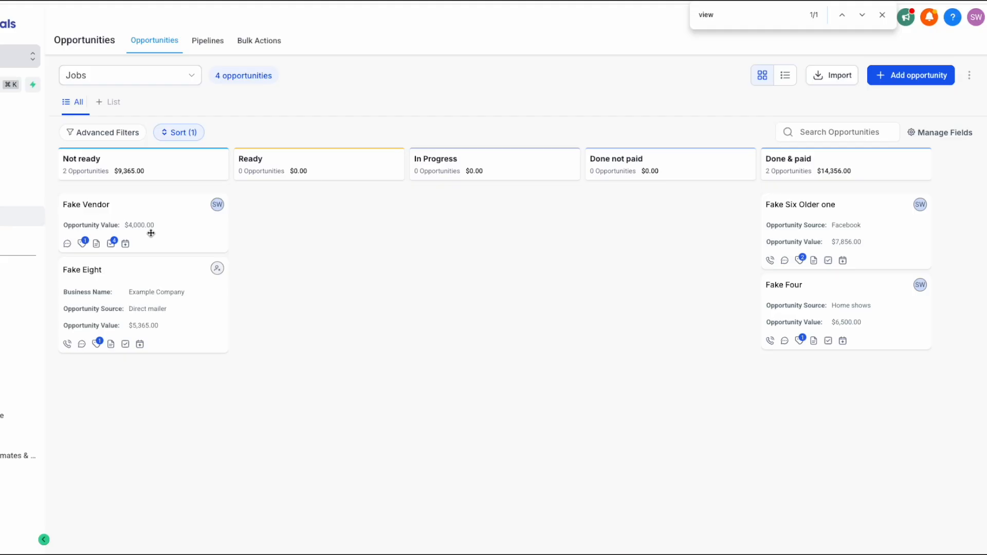
Open Fake Eight's job opportunity and review its Job Info fields and opportunity value.
click(156, 292)
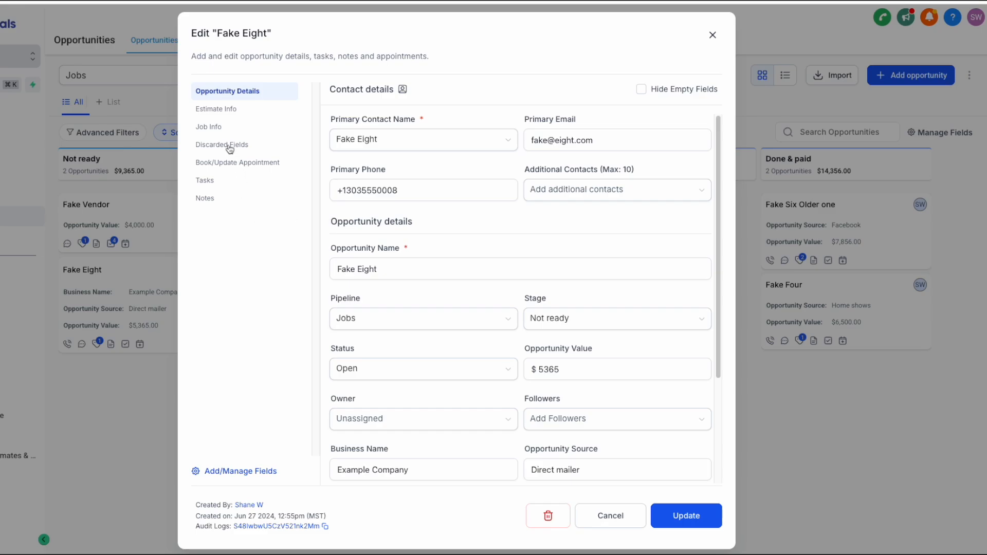
click(218, 132)
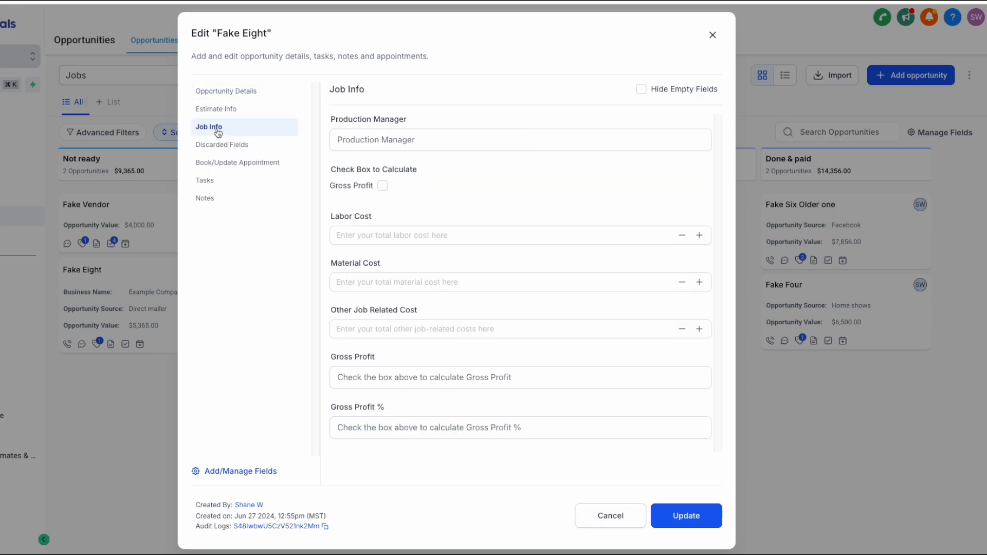
drag(419, 122, 313, 119)
click(369, 138)
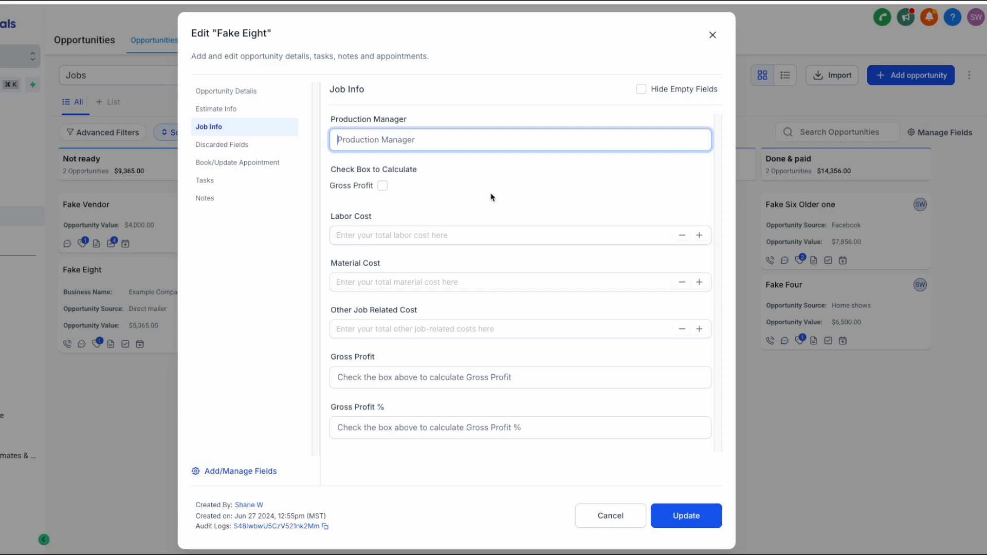
click(243, 110)
click(245, 87)
click(637, 372)
key(ctrl+a)
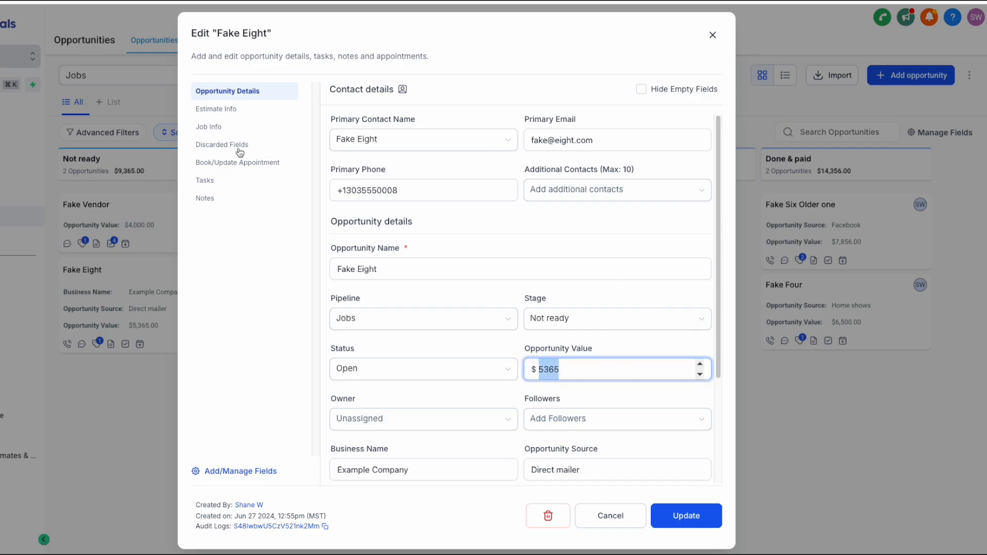
In Fake Eight's Job Info, enter a labor cost of 2000, material cost of 600 and other job related cost of 25.
click(206, 126)
click(381, 239)
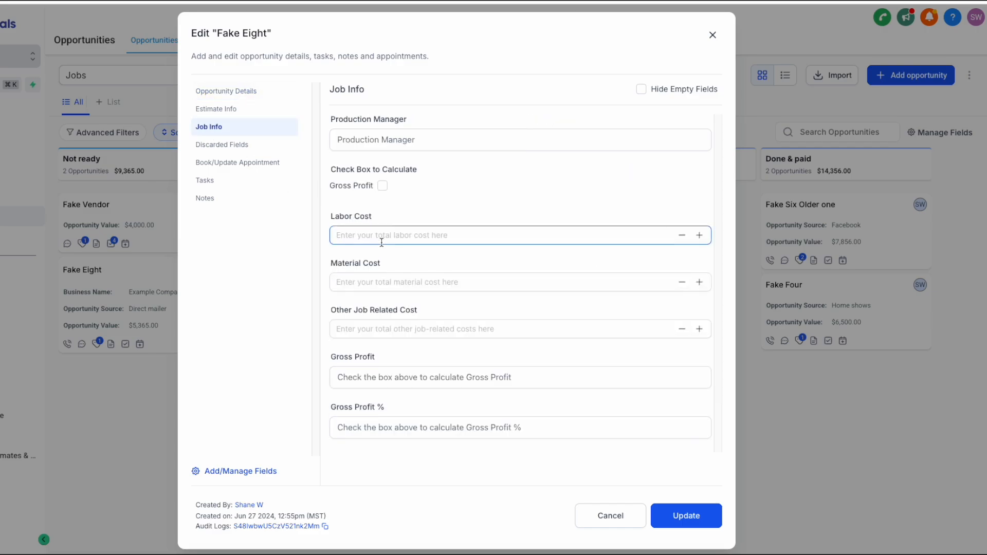
text(2000)
click(394, 281)
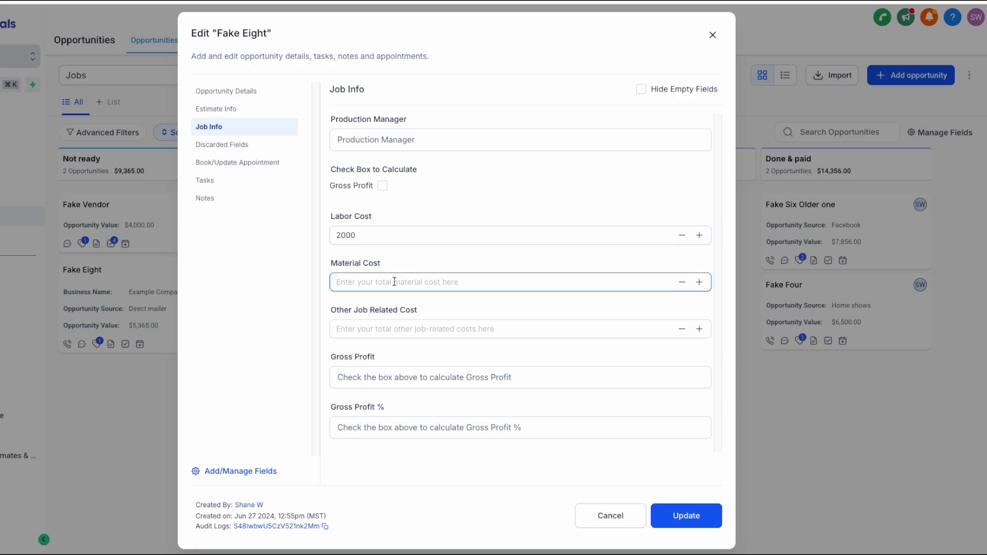
text(600)
click(411, 332)
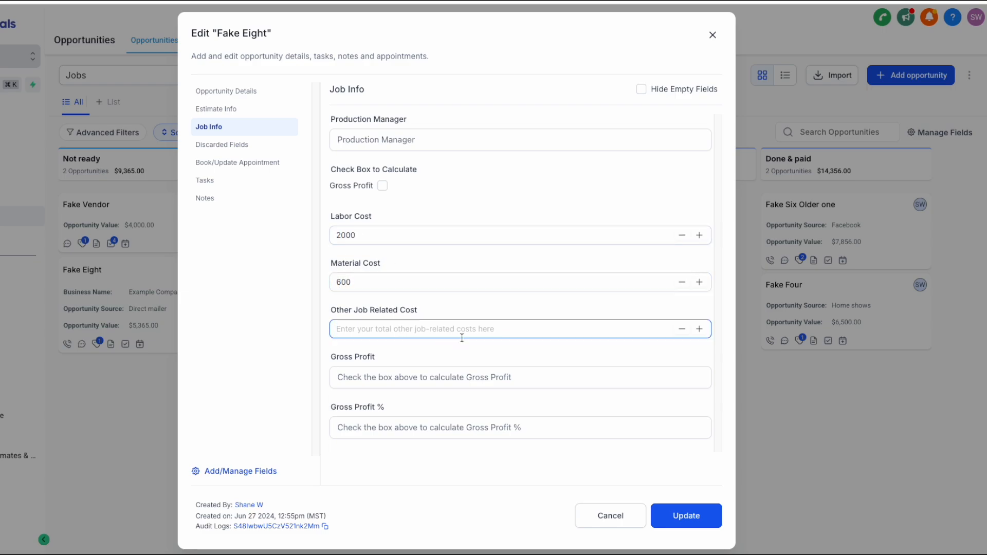
text(25)
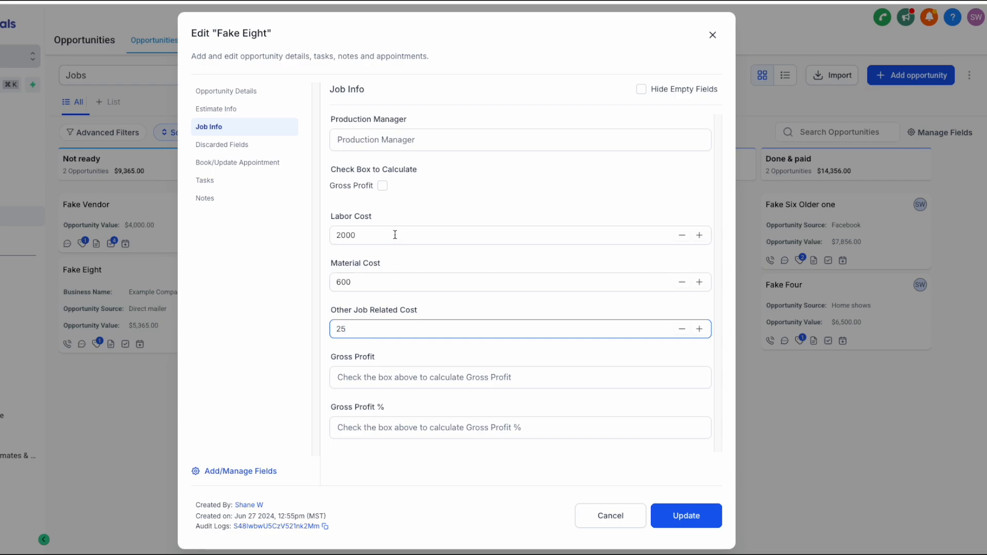
Enable the Gross Profit calculation for Fake Eight, save the opportunity, and reopen it to examine gross profit and gross profit percentage.
click(382, 186)
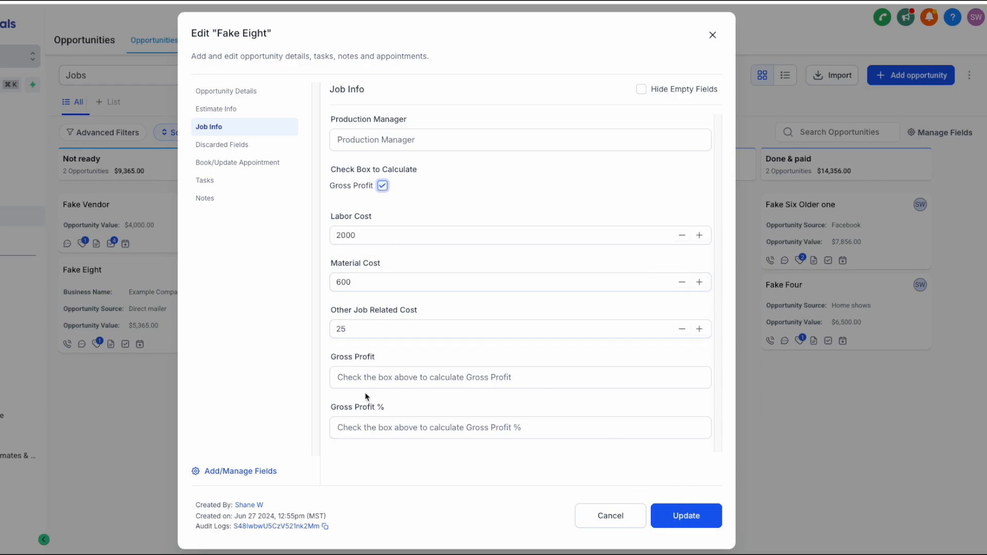
click(362, 356)
click(713, 35)
click(147, 288)
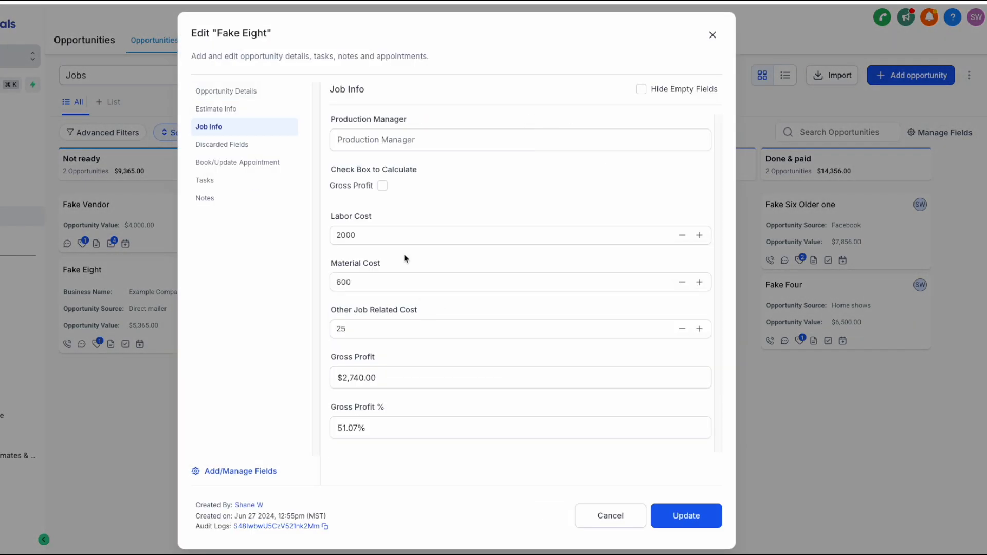
drag(330, 356, 399, 407)
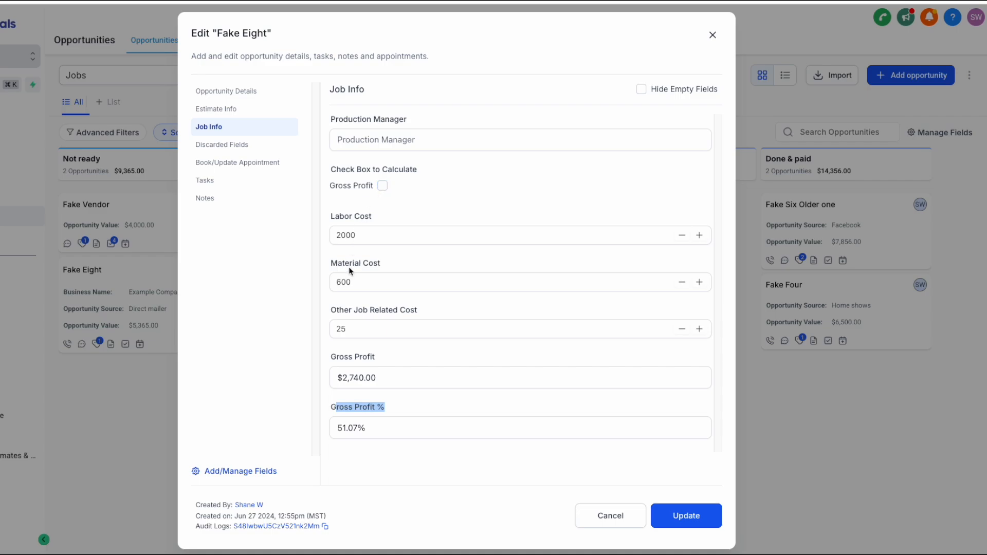
Set Fake Eight's Other Job Related Cost to 35, recalculate the gross profit, and close the opportunity.
click(348, 330)
double_click(344, 329)
text(3)
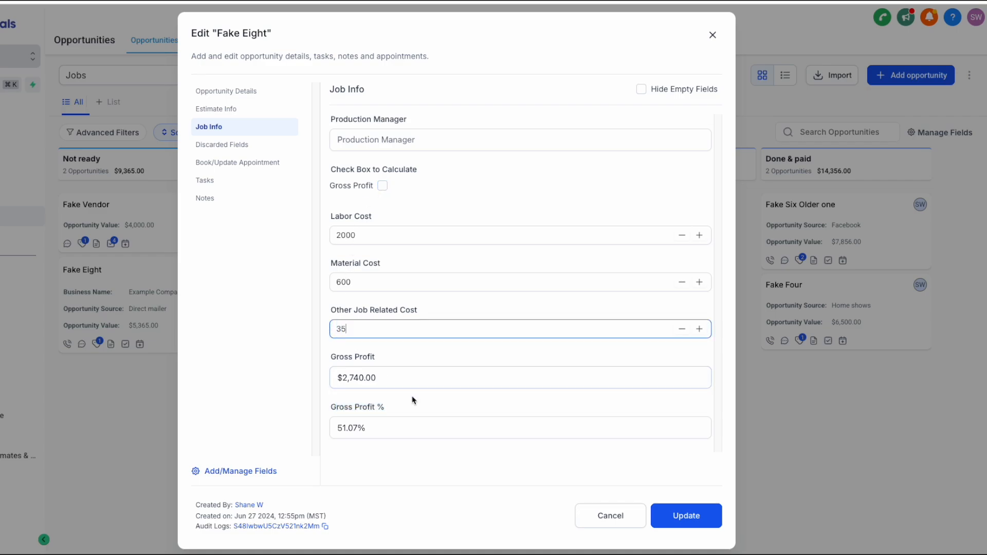
click(382, 186)
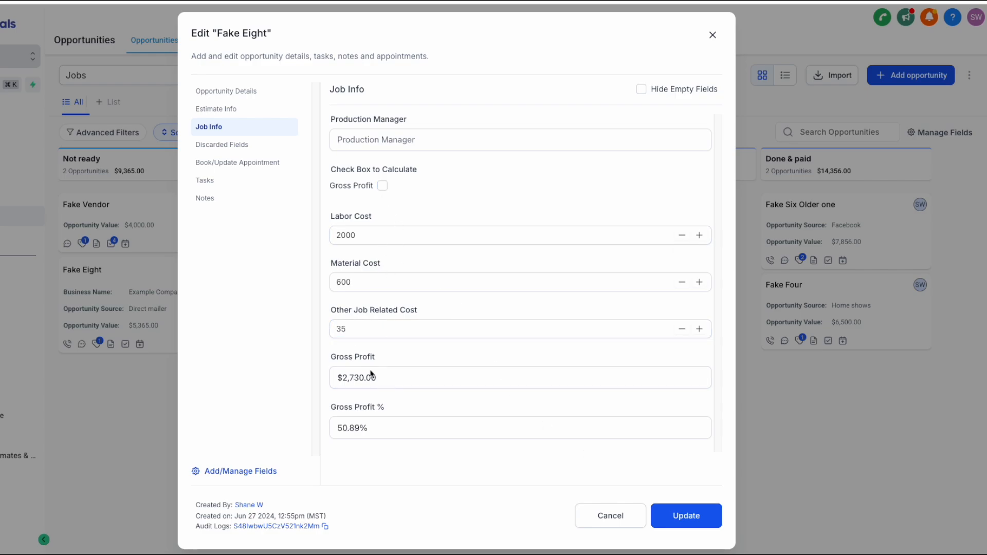
click(413, 423)
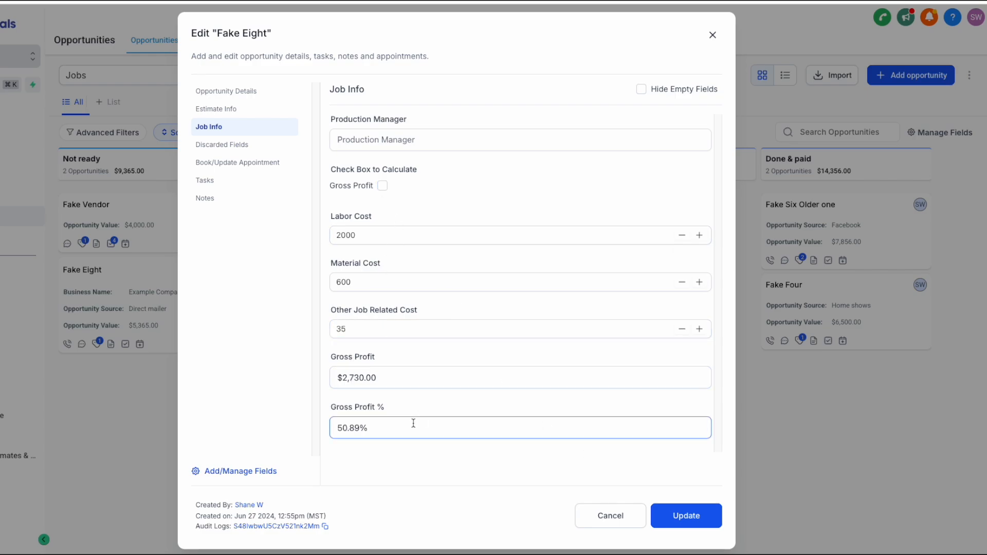
click(713, 35)
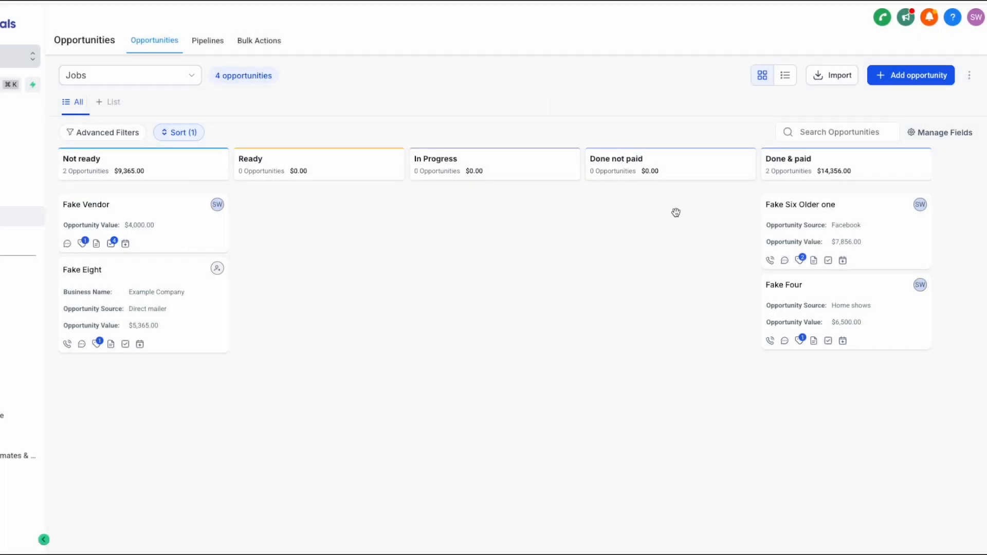
Show the Jobs opportunities as a list and add Labor Cost, Material Cost, Other Job Related Cost, Gross Profit and Gross Profit % columns.
click(784, 75)
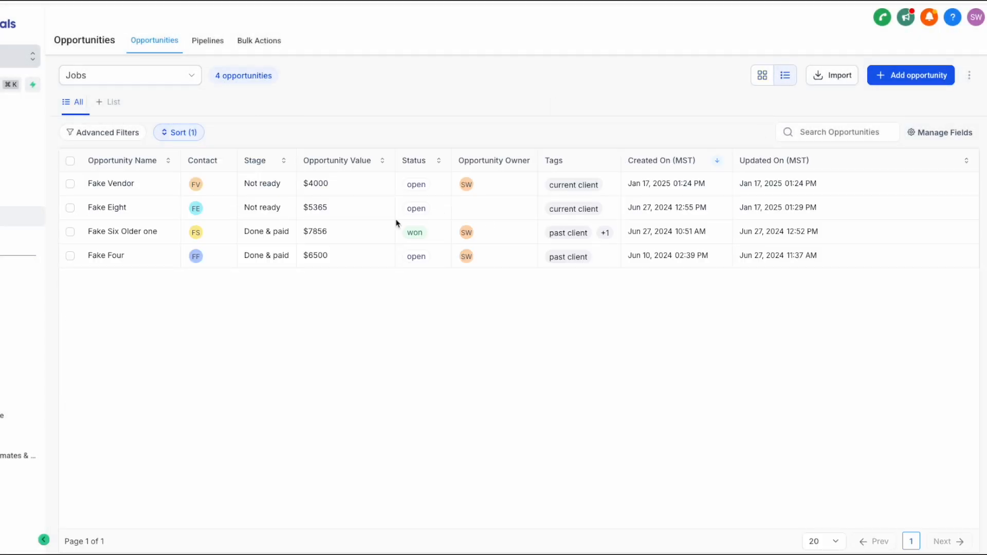
click(925, 132)
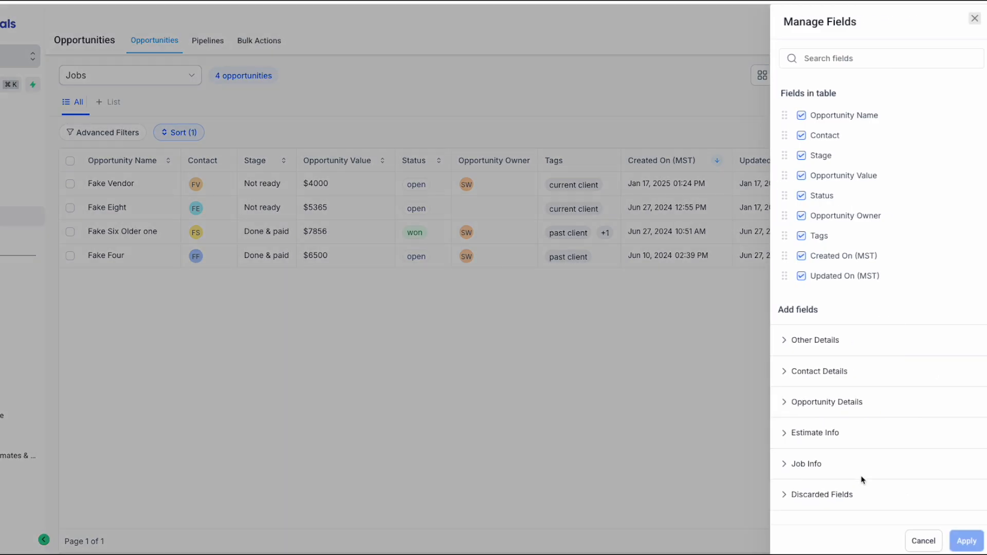
click(805, 466)
scroll(841, 519, down, 3)
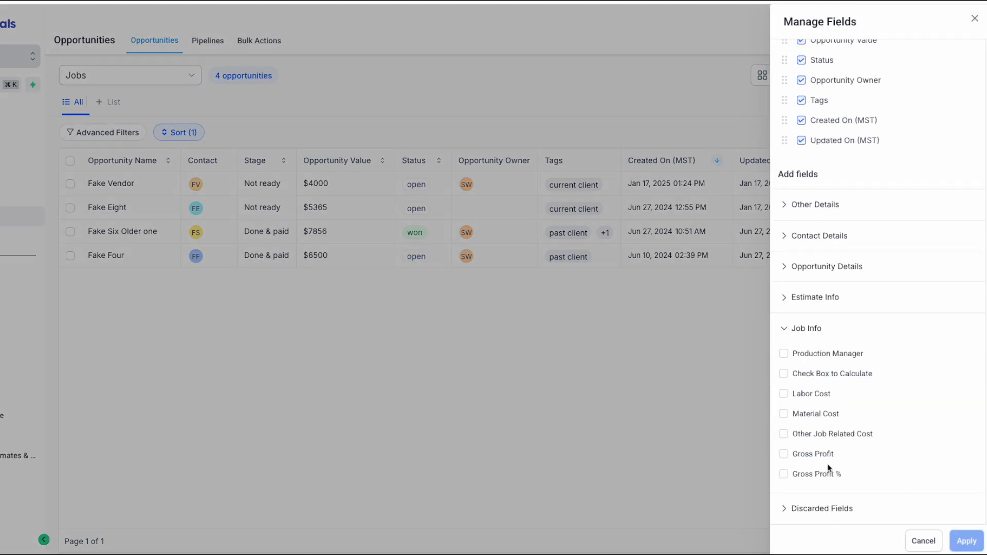
click(784, 393)
click(783, 413)
click(783, 434)
click(784, 454)
click(784, 473)
click(966, 541)
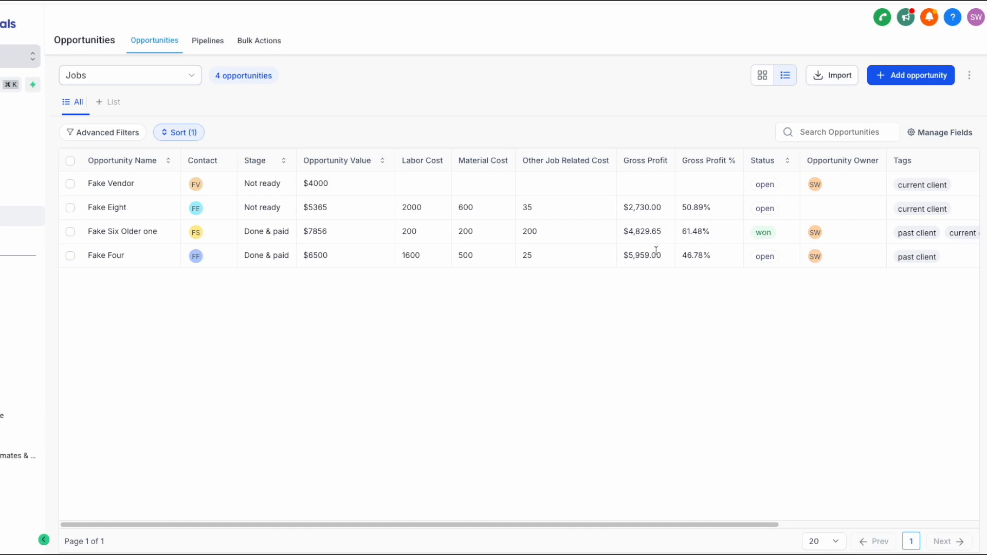
Examine the gross profit percentages in the Jobs list and check the available export option without exporting.
drag(704, 207, 710, 263)
click(709, 262)
click(968, 76)
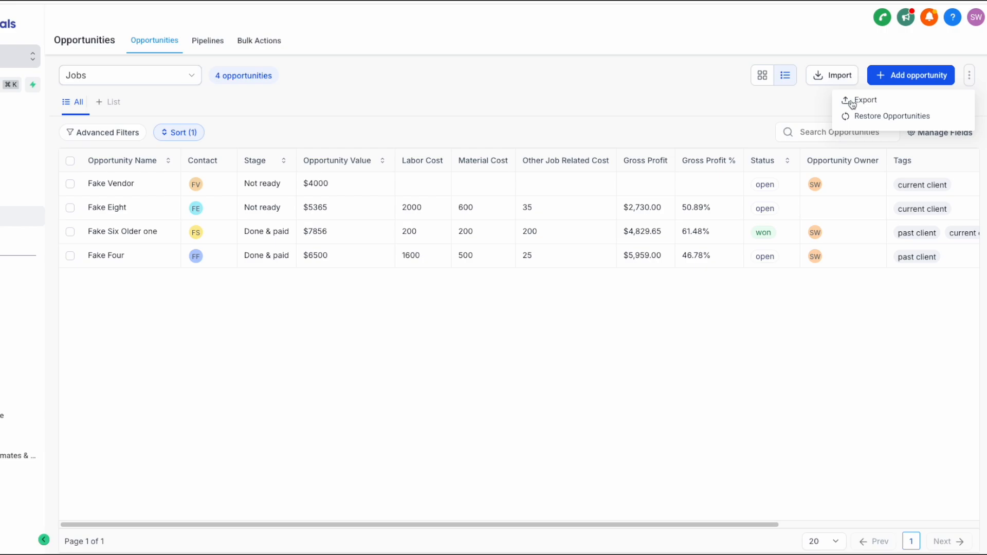
click(756, 101)
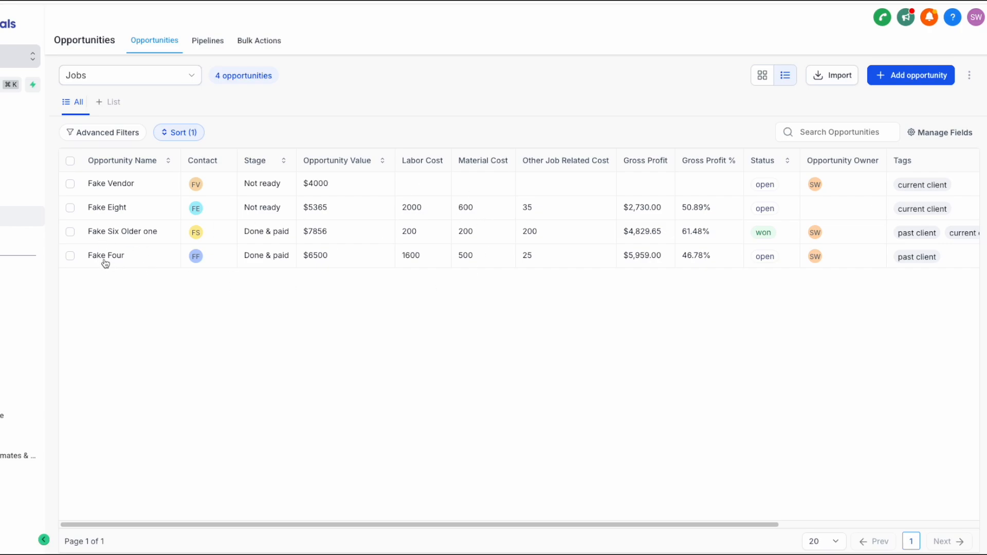
Select Fake Eight, Fake Six Older one and Fake Four in the Jobs list and open them for bulk editing.
click(72, 209)
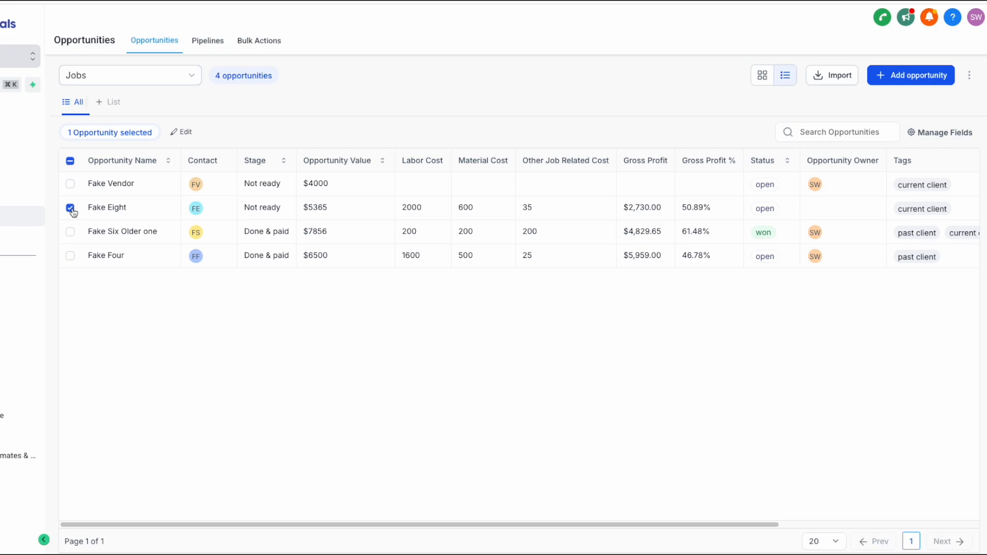
click(70, 232)
click(70, 256)
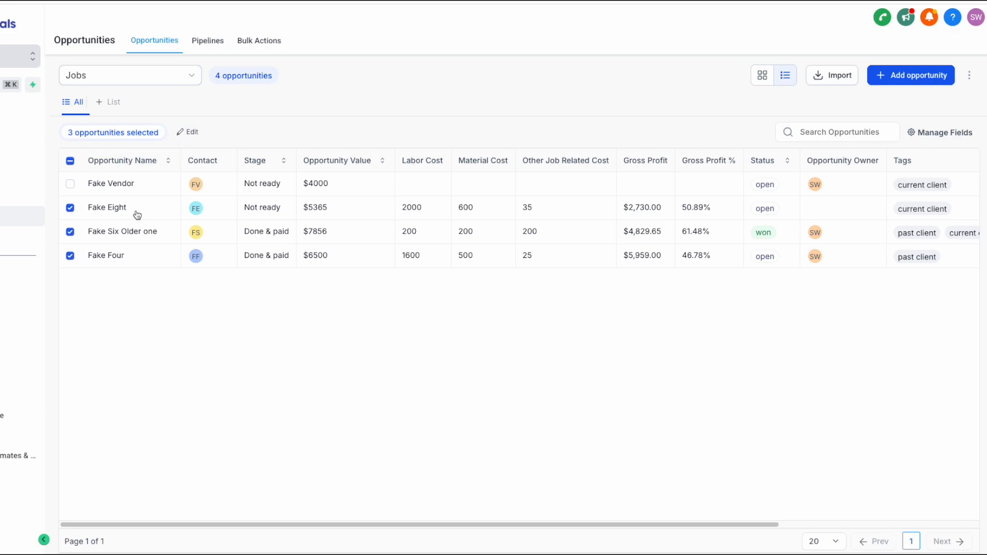
click(191, 132)
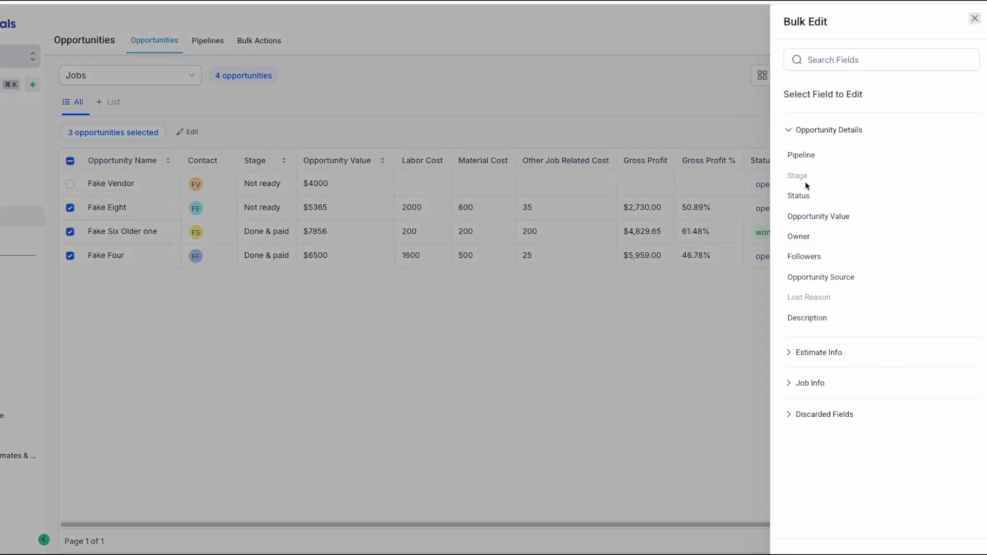
Bulk edit the selected opportunities to the Jobs pipeline and the Done & paid stage, and apply the changes.
drag(795, 176, 809, 180)
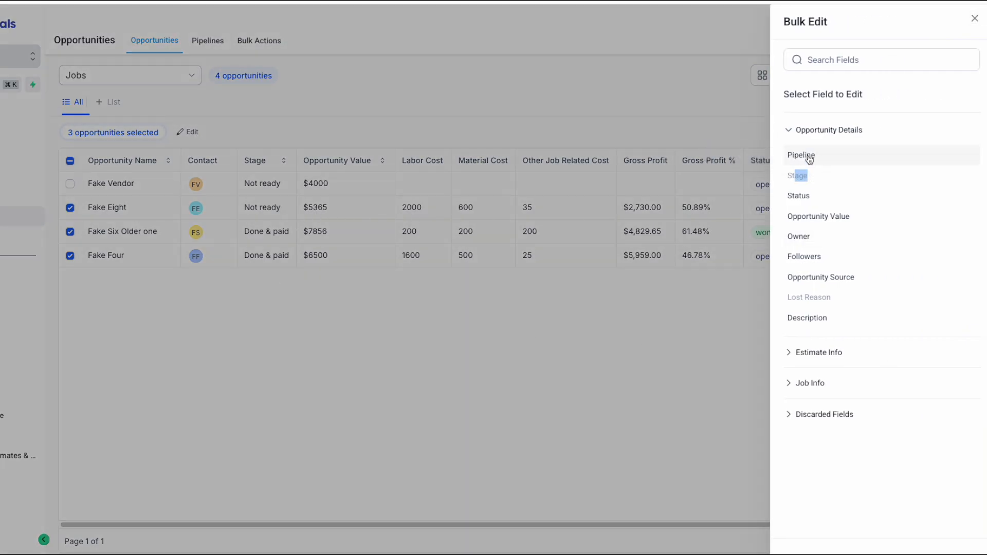
click(809, 157)
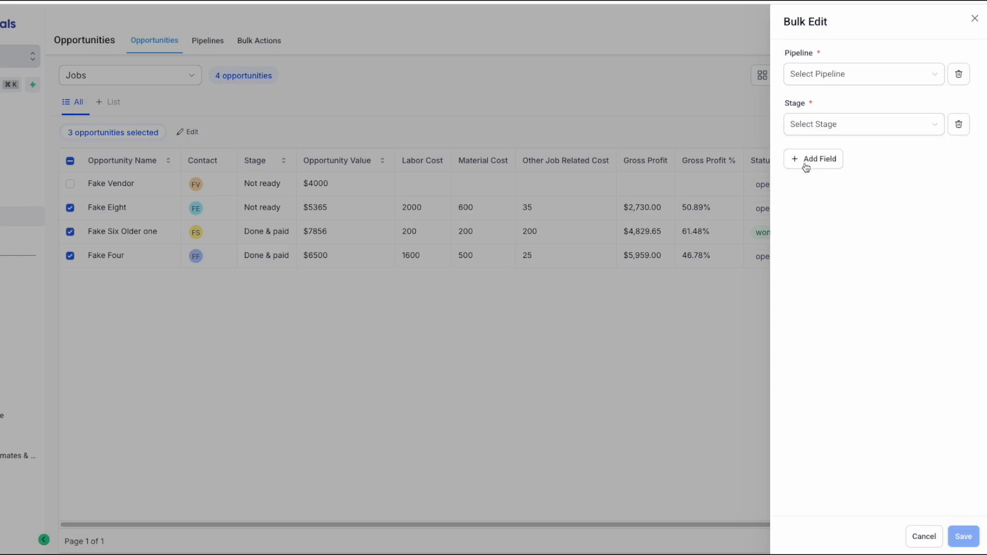
click(825, 73)
click(811, 121)
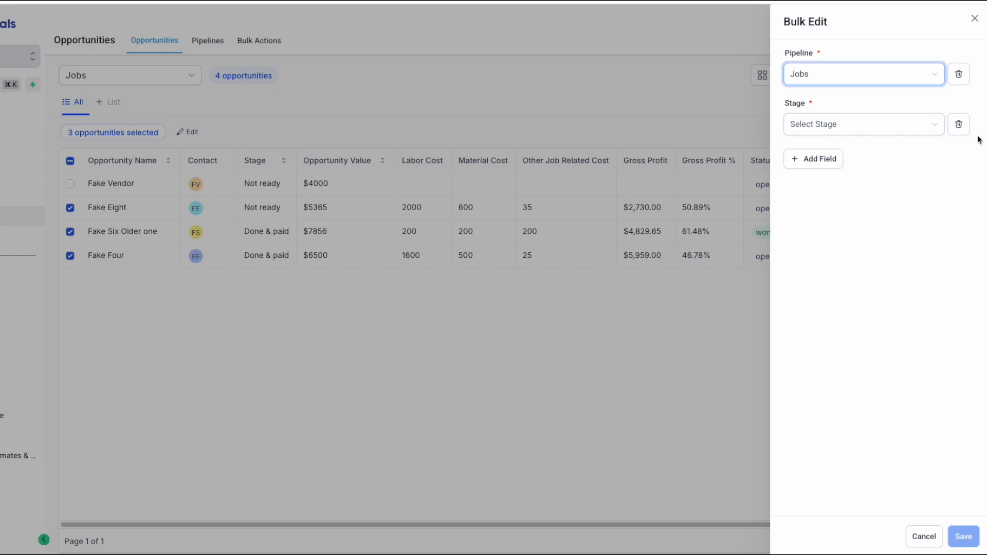
click(821, 126)
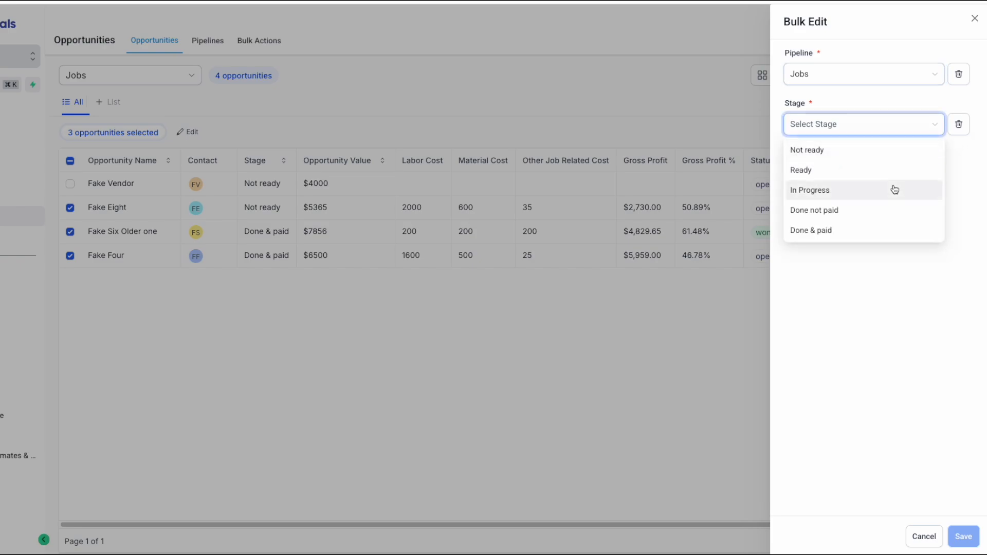
click(819, 232)
click(962, 537)
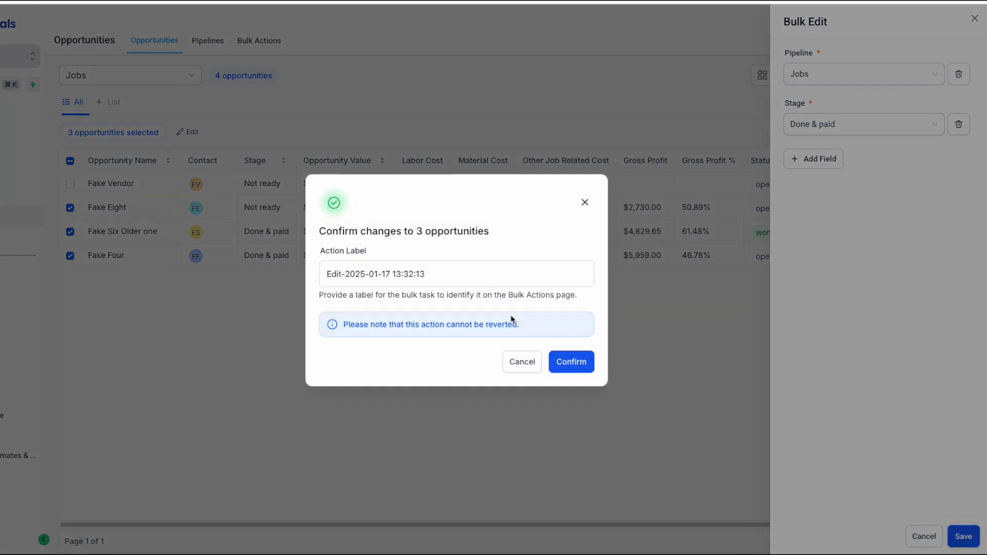
drag(452, 273, 310, 271)
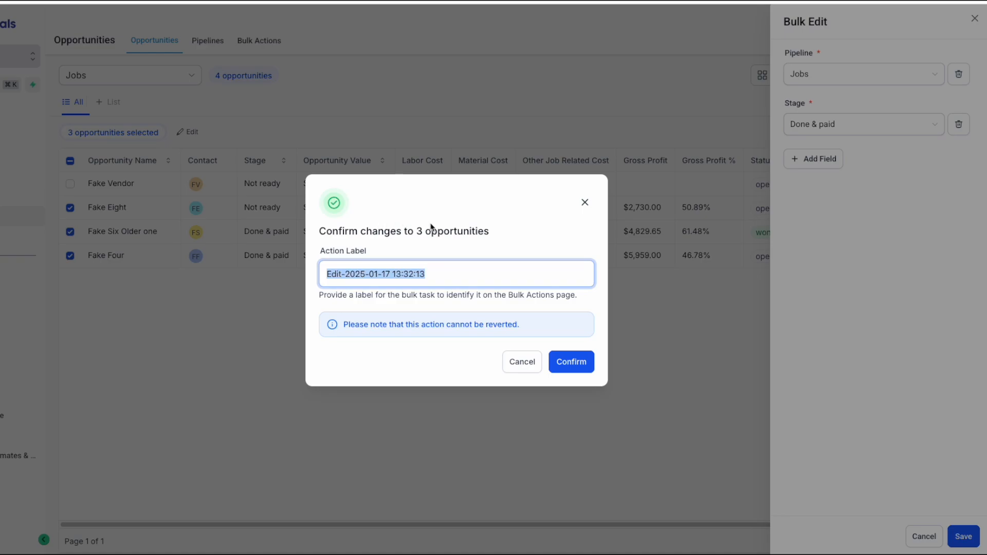
click(575, 366)
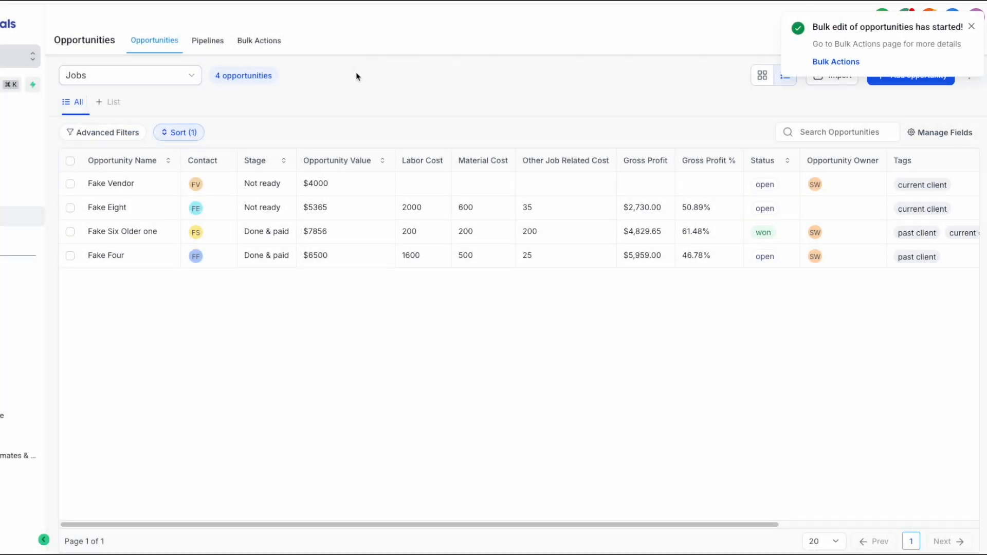
Check the bulk edit's status in the bulk actions log and return to the Jobs opportunities list.
click(260, 40)
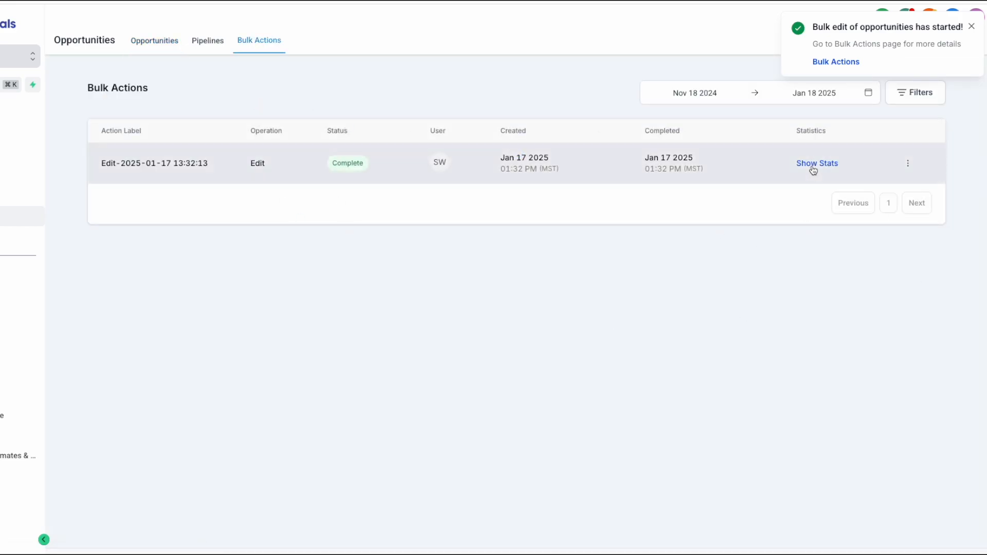
click(908, 164)
click(463, 252)
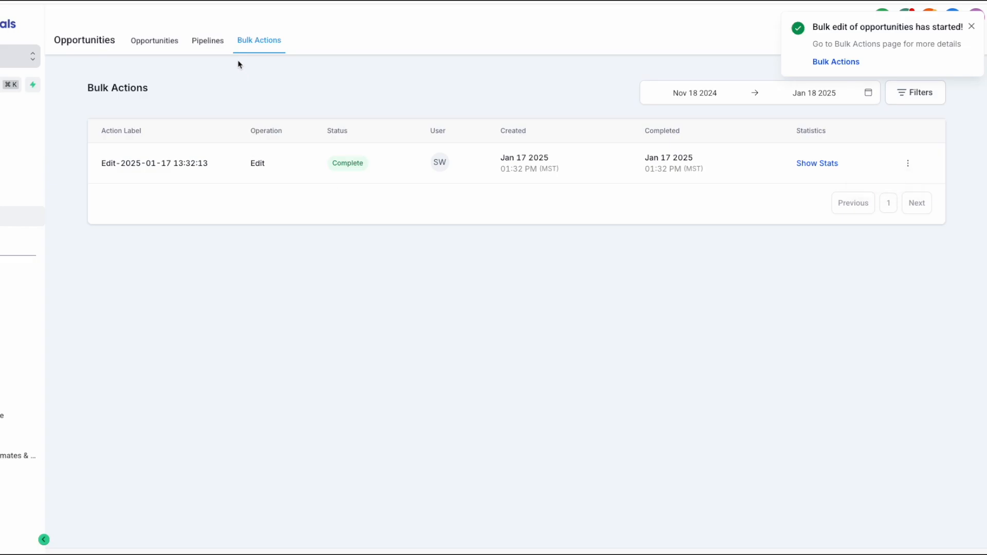
click(148, 44)
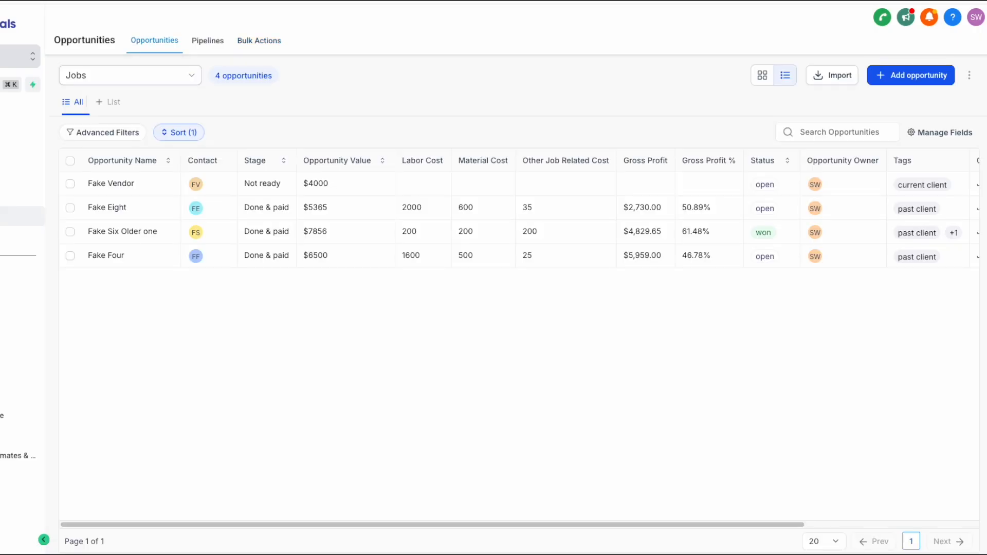
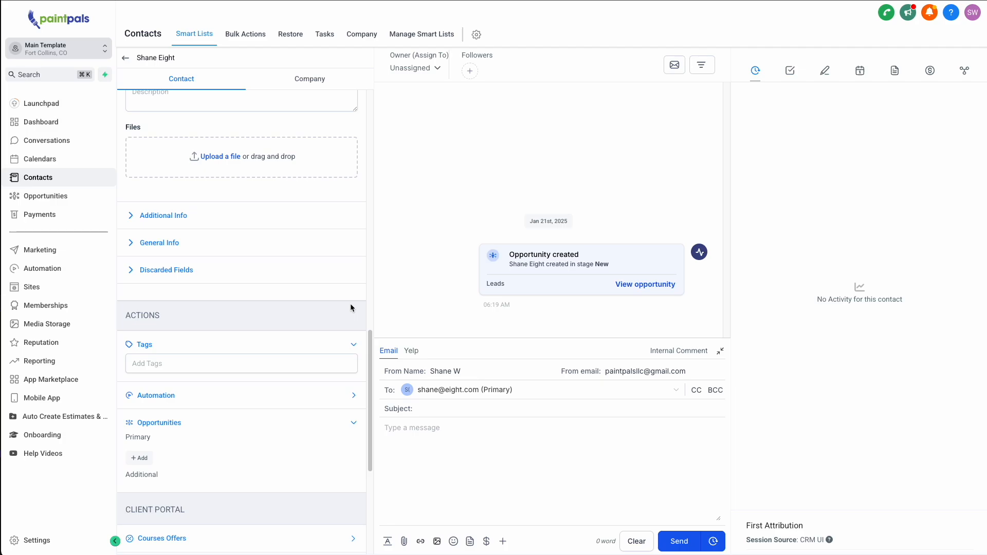
Return to the contacts list and reopen the most recently created contact to check its tags and opportunities.
scroll(350, 305, down, 5)
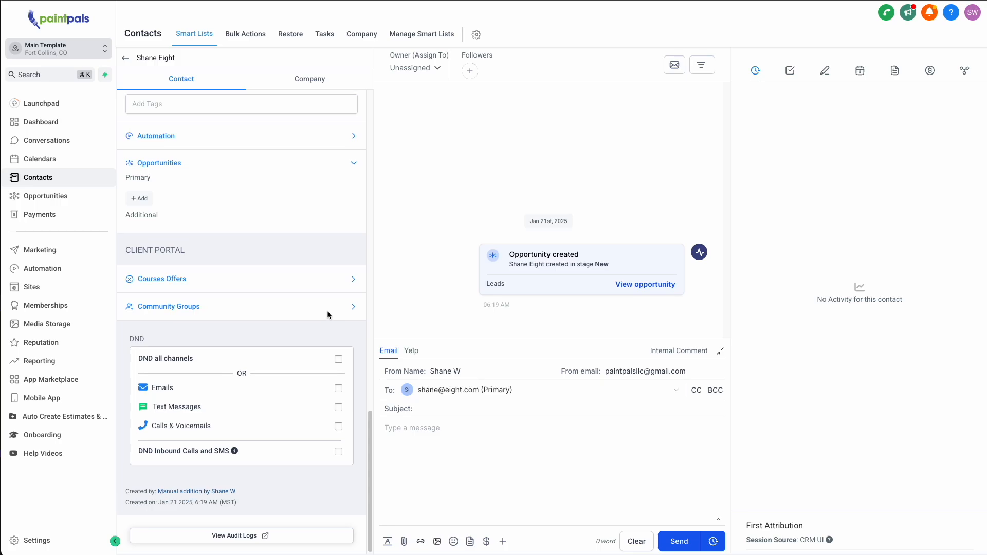
scroll(327, 314, up, 2)
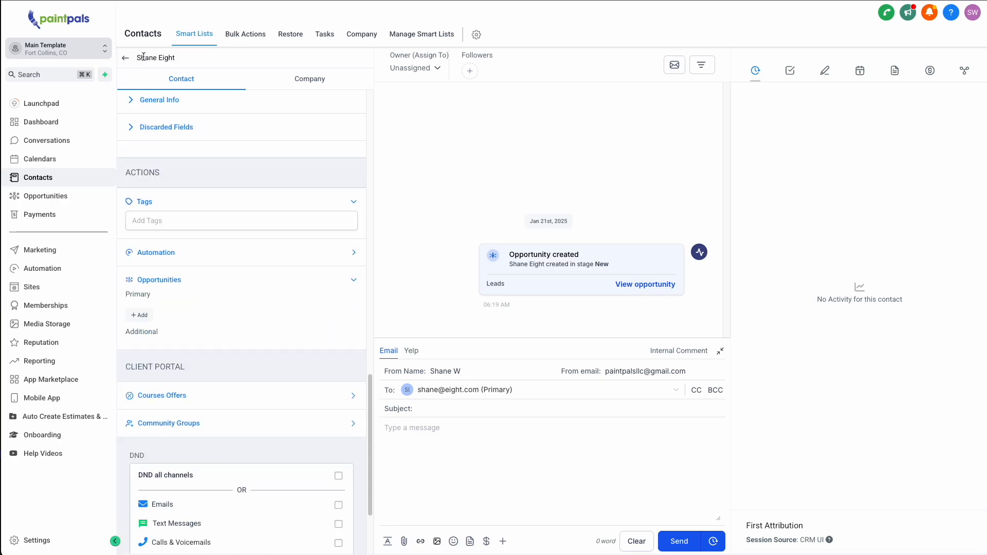
click(144, 57)
click(802, 111)
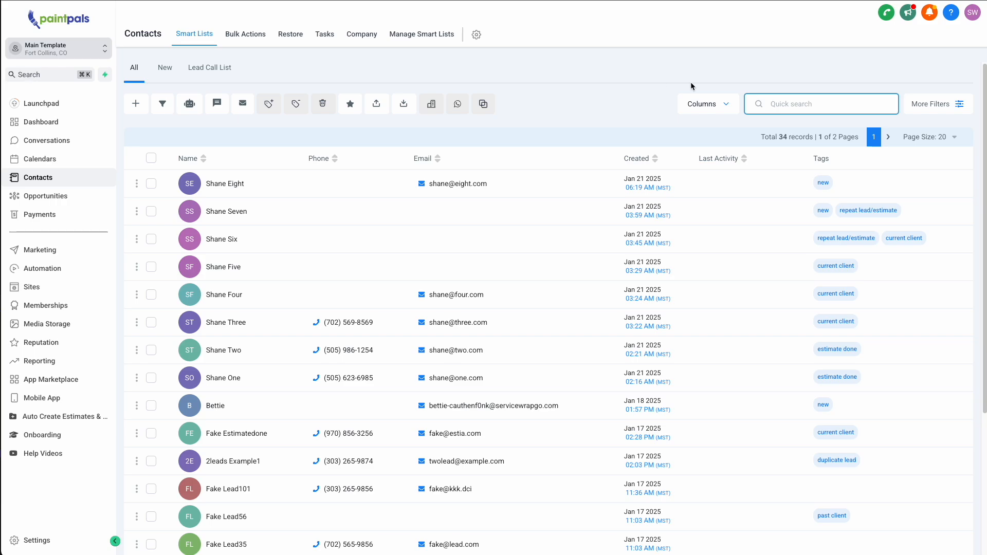
click(226, 185)
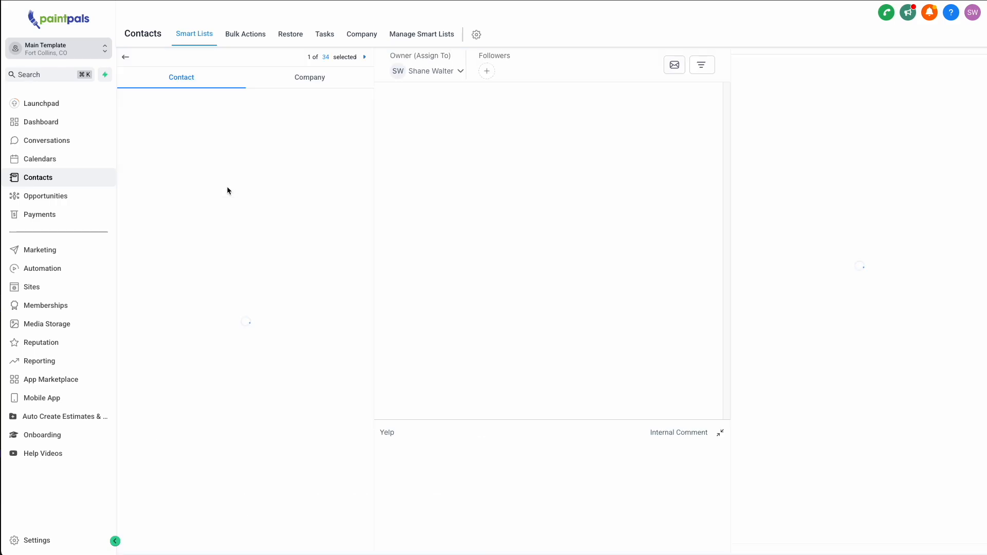
click(153, 121)
scroll(254, 295, down, 2)
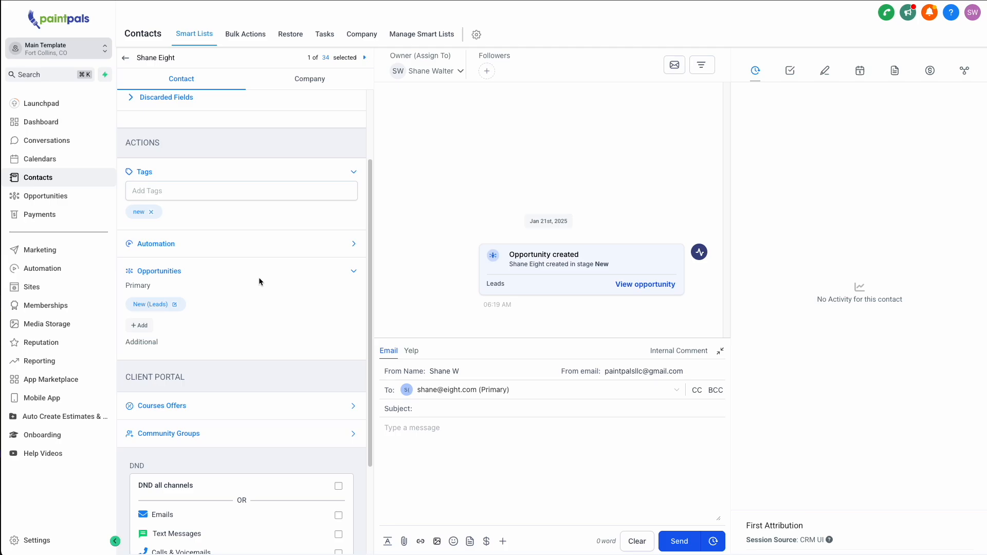
Start a second opportunity for the contact, trying the Estimates pipeline before setting it back to Leads.
click(139, 326)
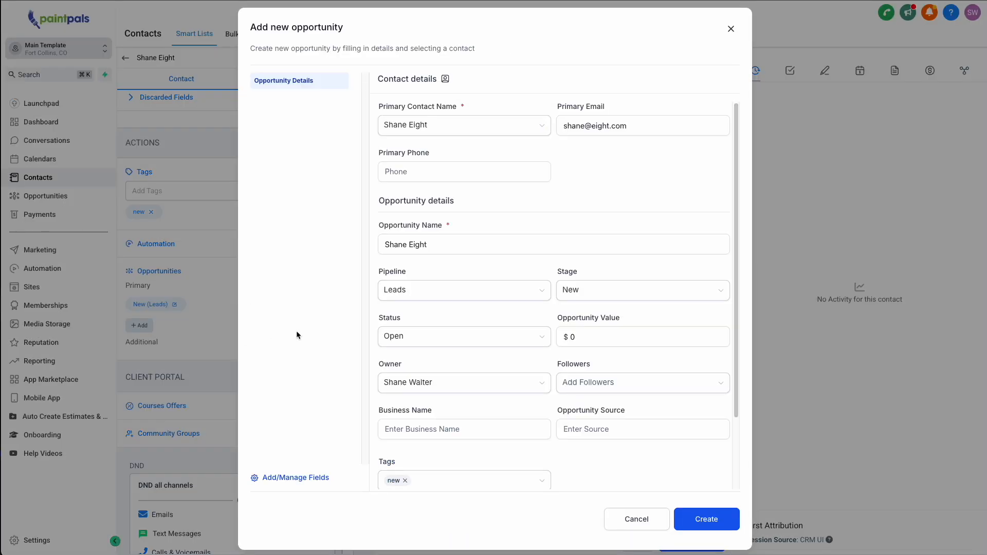
click(406, 293)
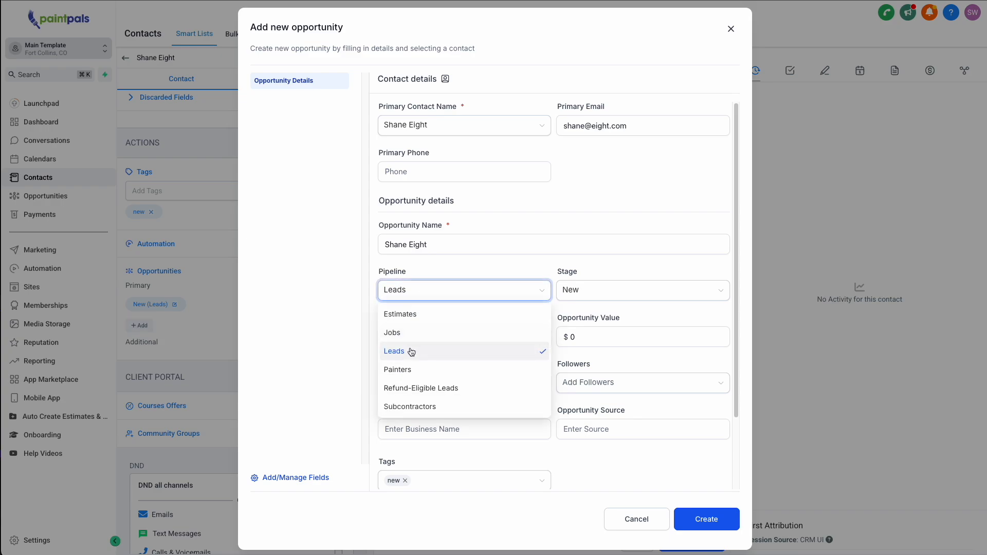
click(413, 317)
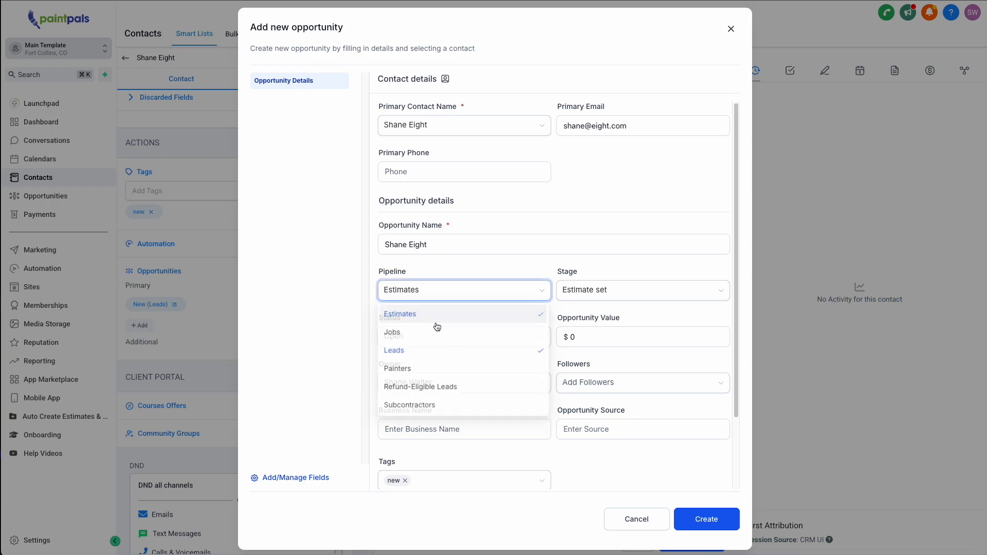
click(465, 295)
click(403, 350)
drag(559, 271, 587, 313)
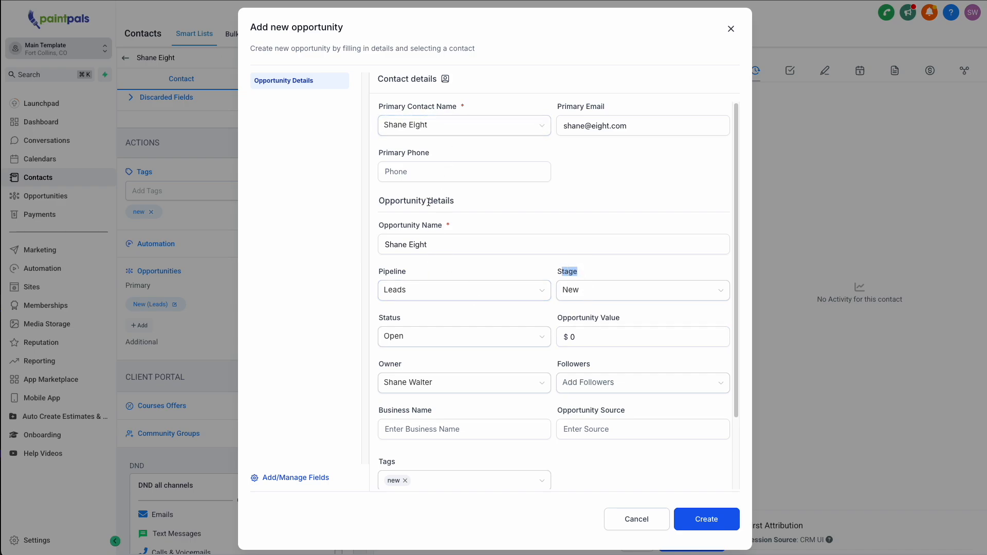
click(379, 227)
drag(379, 227, 436, 243)
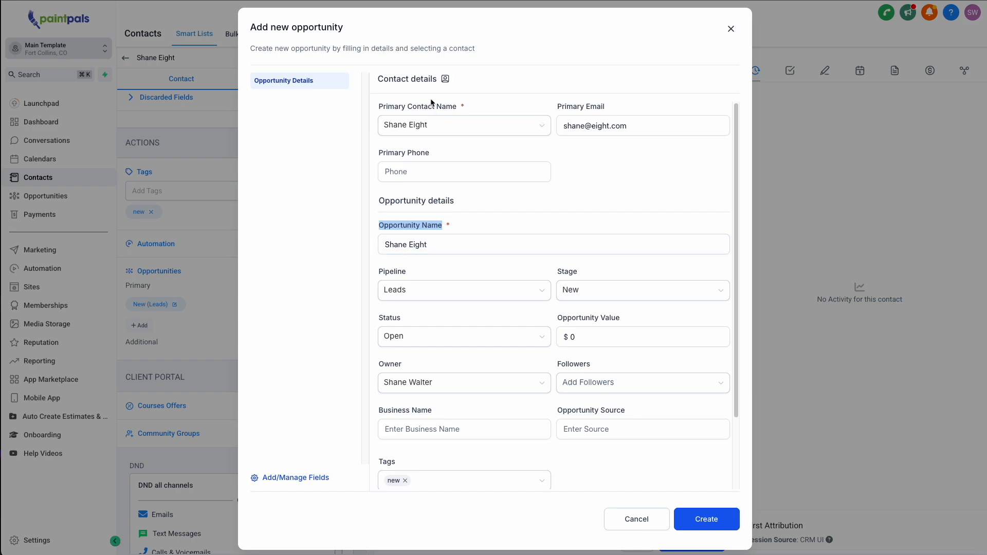
Name the new opportunity 2 and create it in the New stage of the Leads pipeline.
click(439, 244)
text(- address)
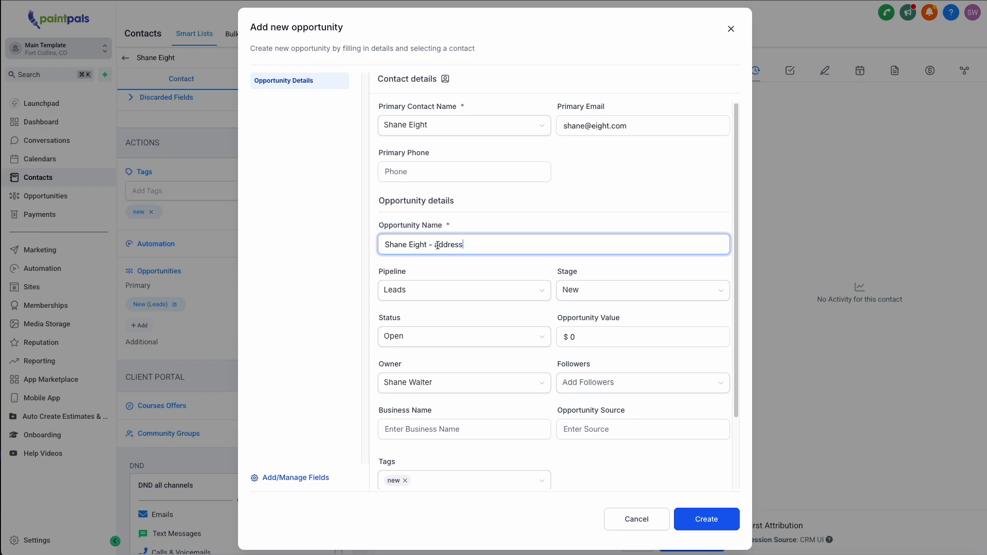
drag(436, 245, 342, 248)
key(BackSpace)
drag(515, 247, 348, 243)
text(2)
click(703, 520)
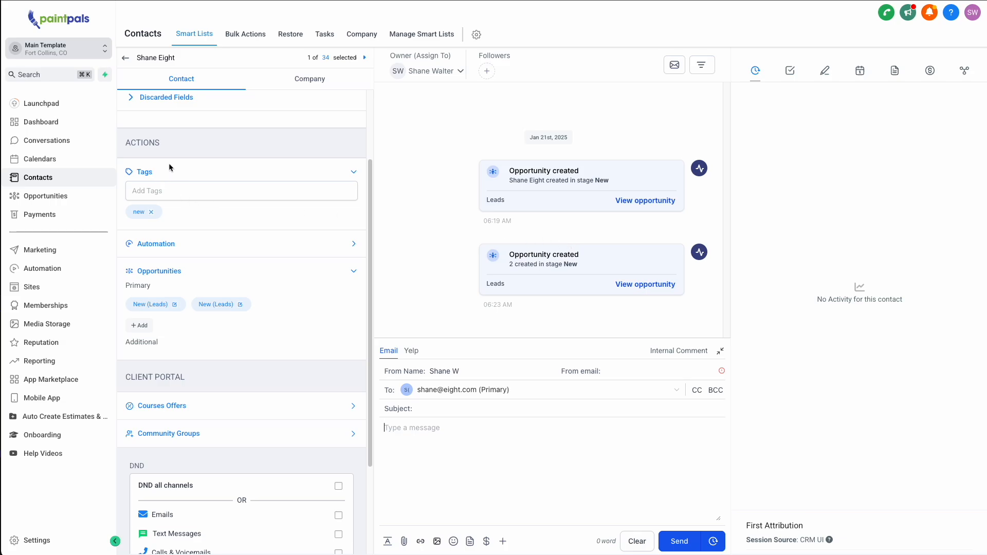
Search the contact's available tags for "out".
click(193, 192)
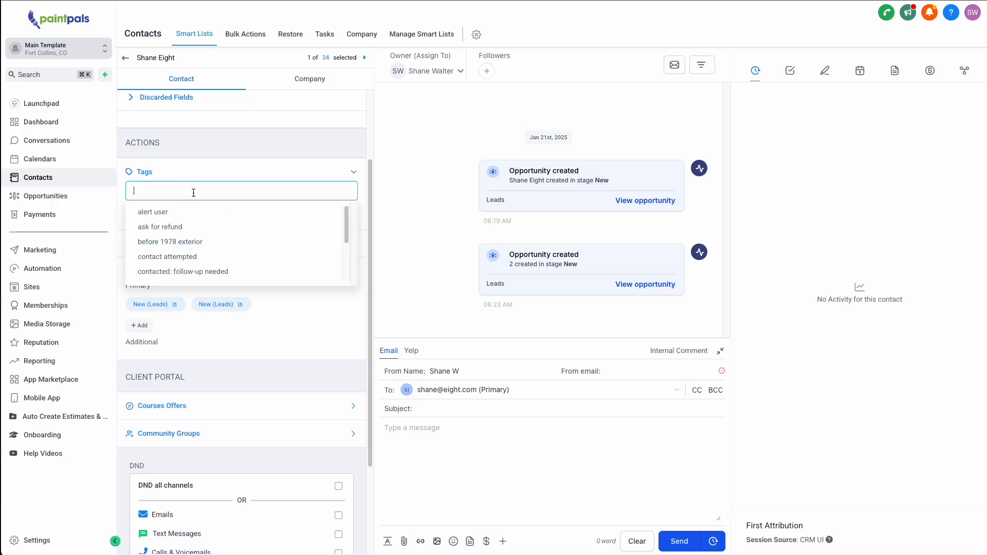
text(out)
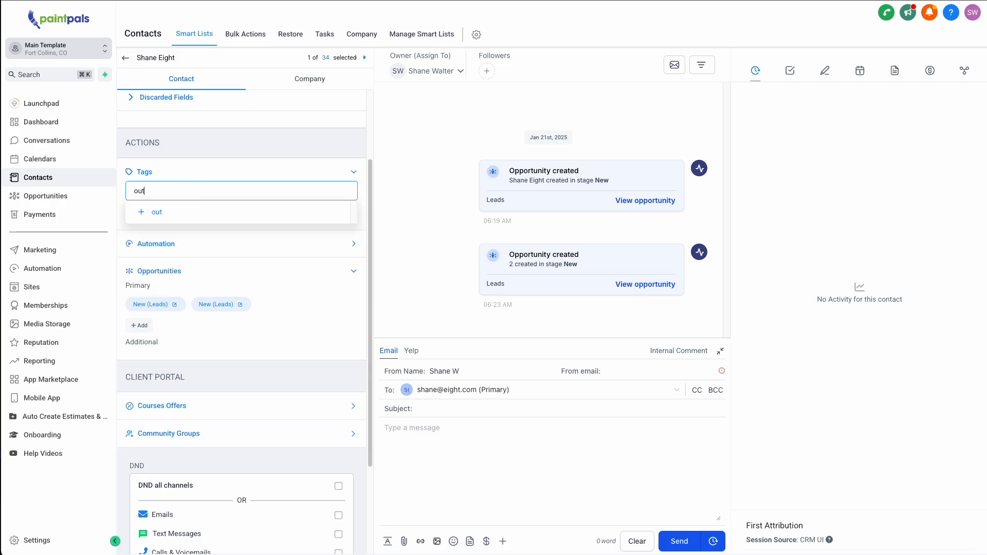
click(199, 210)
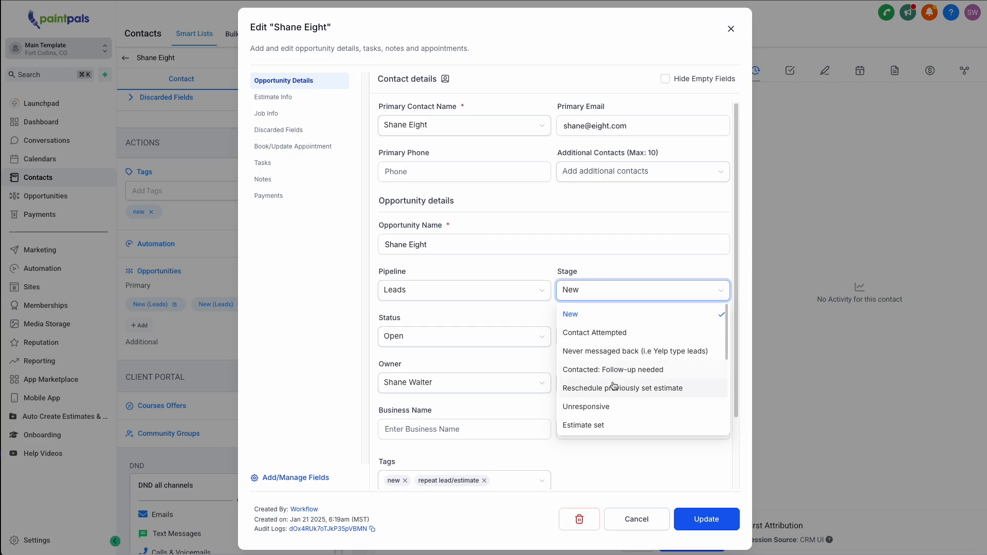
Examine the Leads stage options of the contact's first opportunity and cancel the edit.
scroll(605, 411, down, 1)
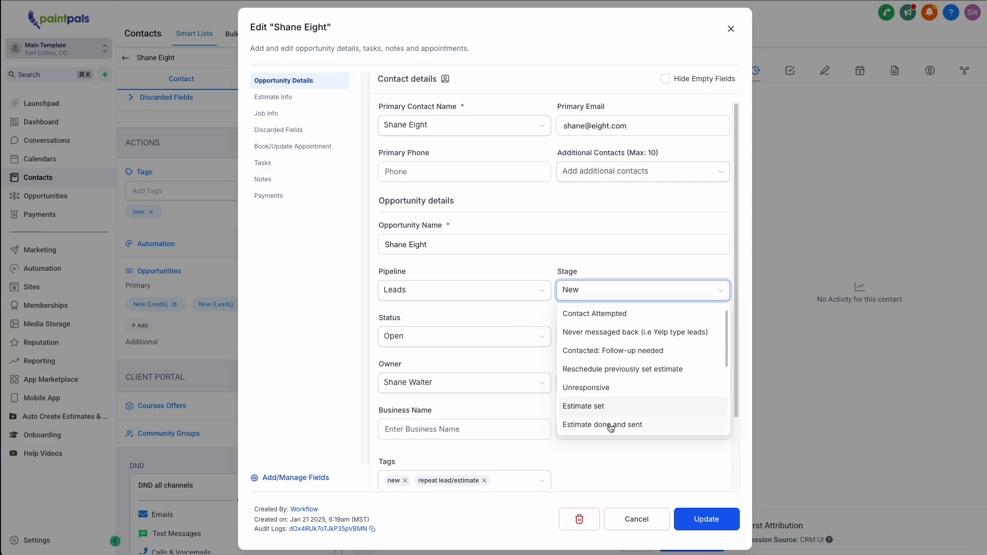
scroll(624, 430, down, 3)
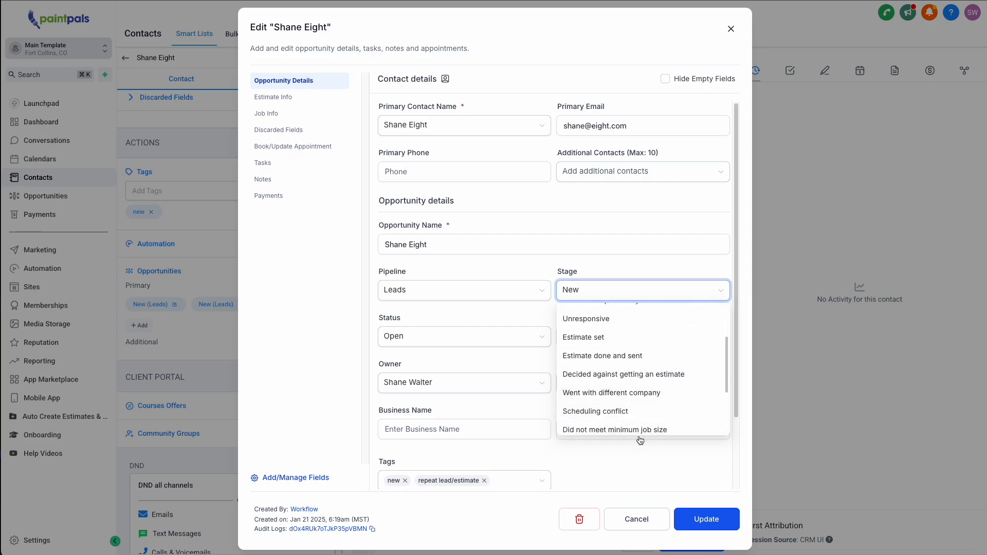
click(640, 519)
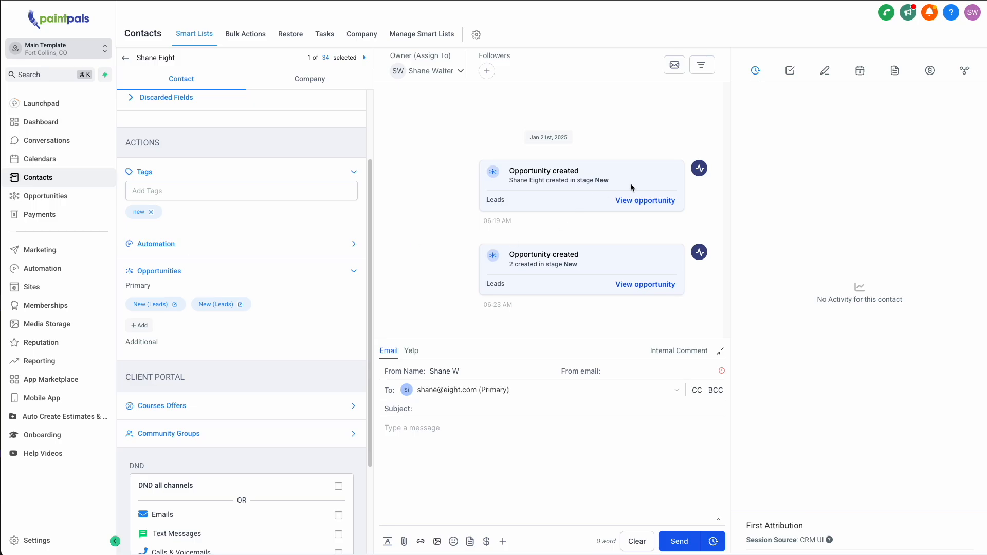
Compare the Stage fields of the contact's two opportunities from their activity entries.
click(645, 200)
click(643, 301)
click(656, 286)
click(627, 294)
key(Escape)
Examine the contact's available tags and the stage options of opportunity 2, closing it without saving.
click(155, 188)
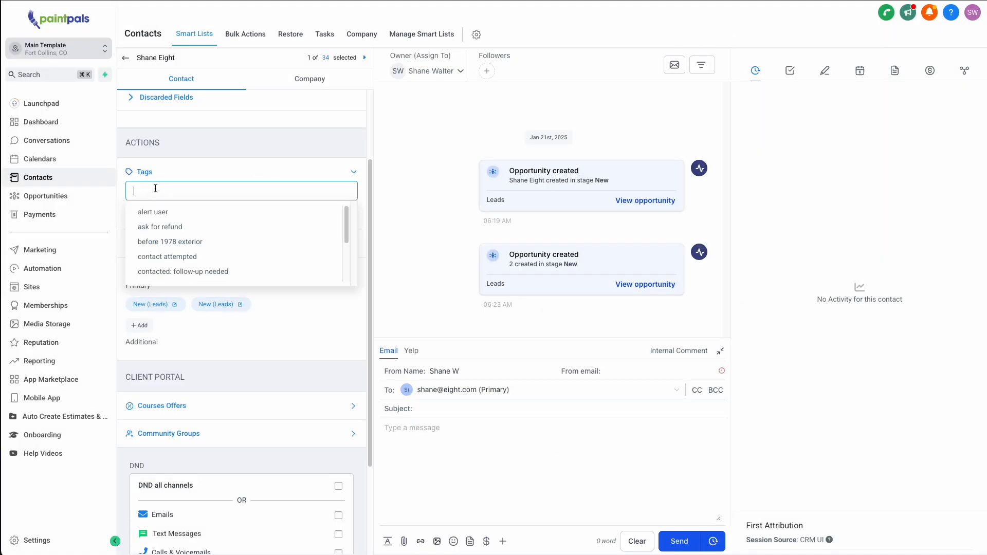
click(630, 284)
click(634, 297)
scroll(623, 412, down, 1)
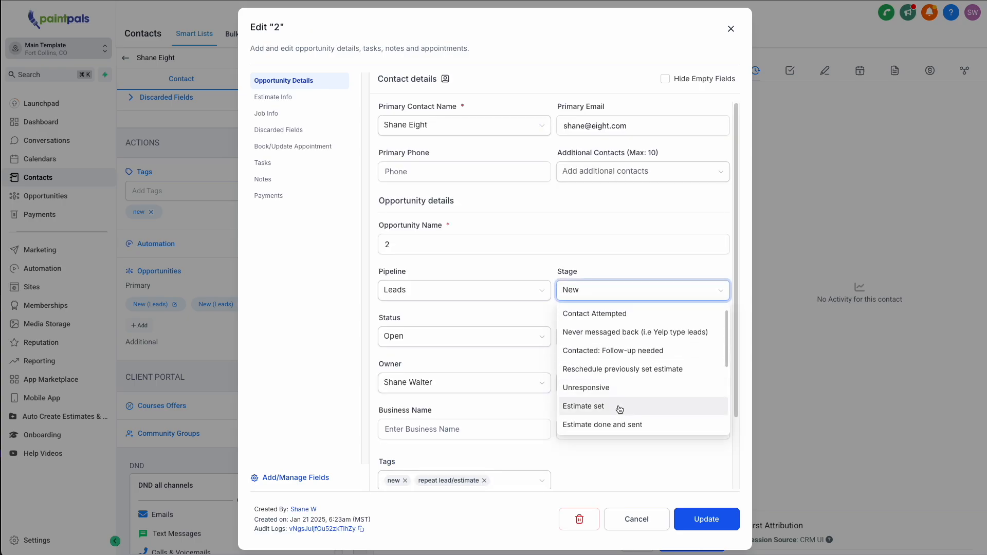
click(730, 29)
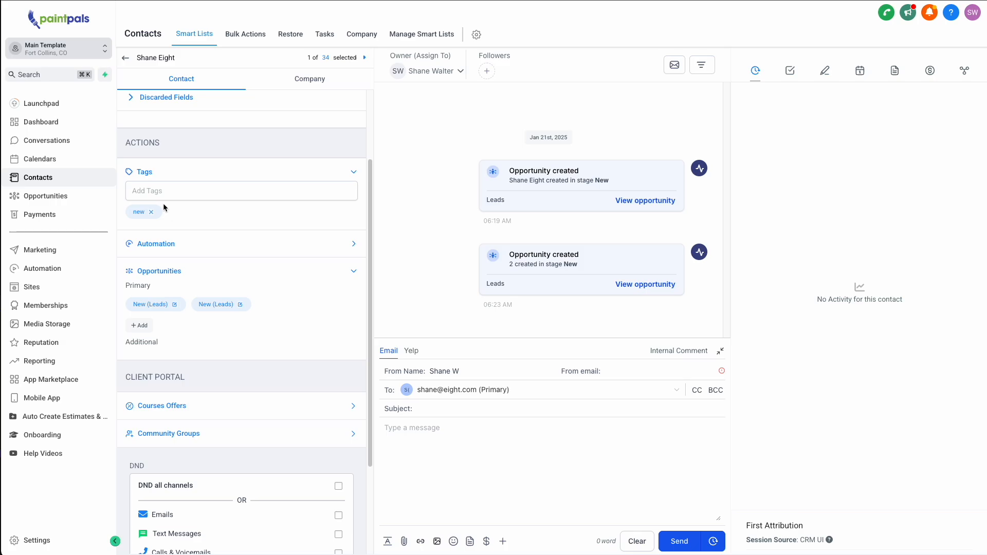
Read the contact's pending task about the existing contact re-entering as a lead.
drag(505, 284, 487, 283)
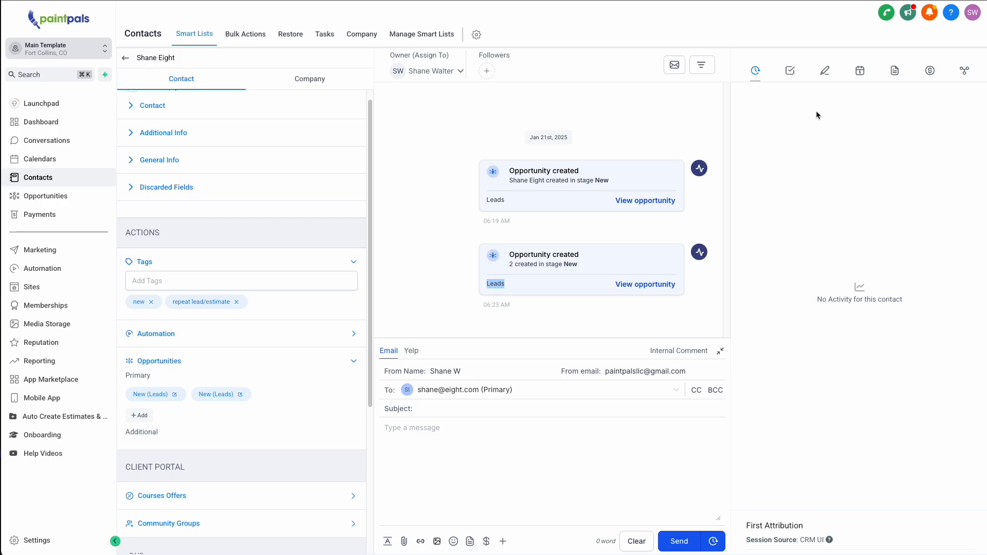
click(790, 70)
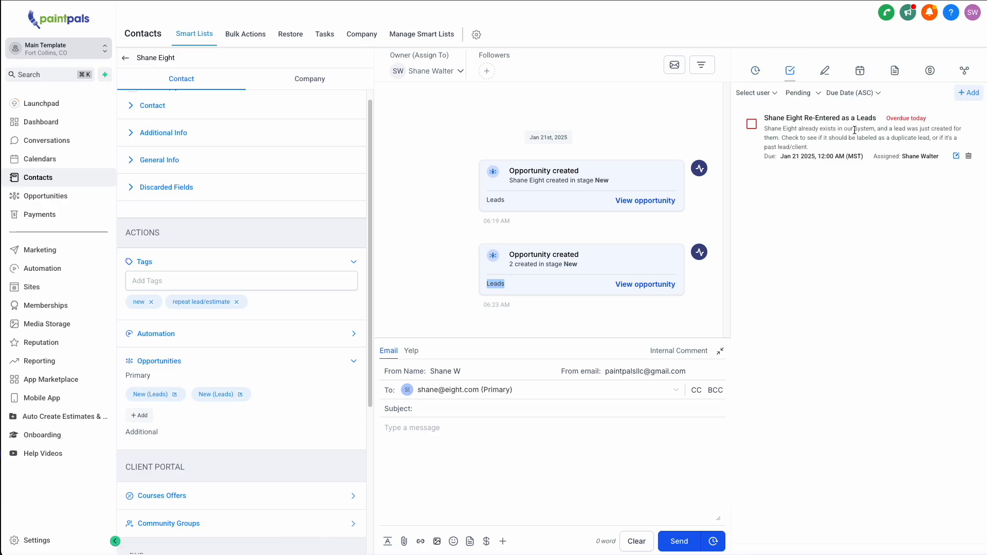
click(767, 129)
drag(766, 128, 871, 136)
drag(766, 128, 798, 128)
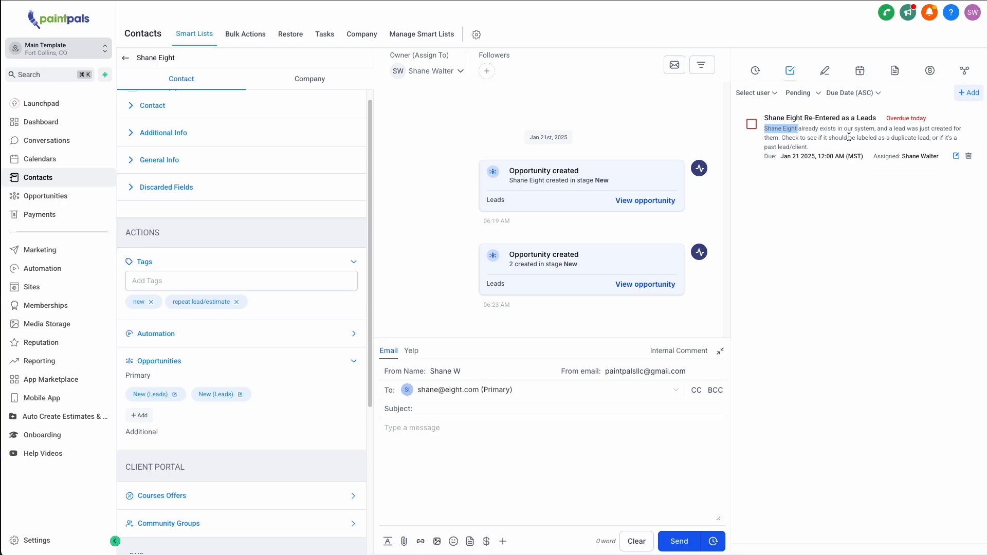
click(912, 130)
drag(930, 130, 889, 138)
click(800, 129)
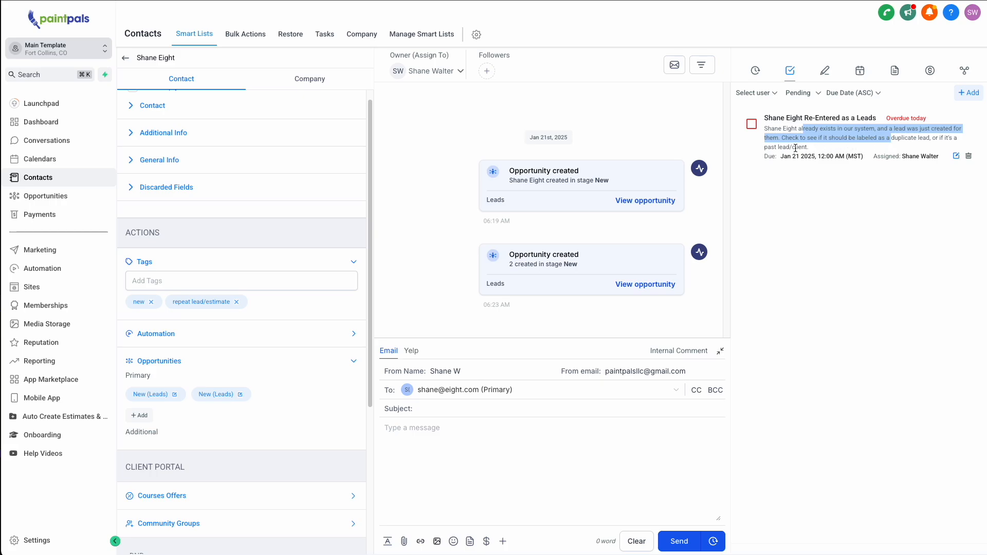
scroll(257, 166, up, 1)
scroll(257, 165, down, 1)
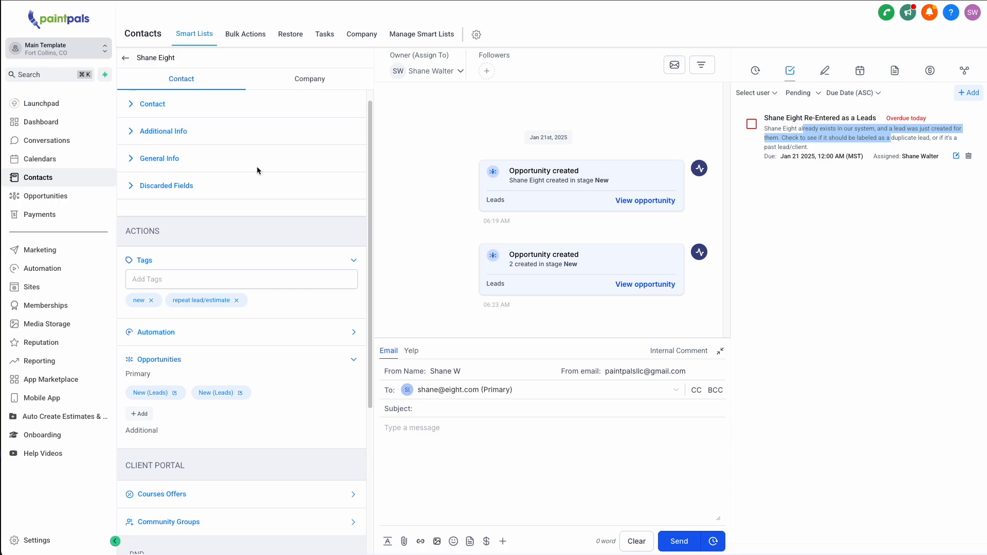
Check the Relationship field in the contact's details and return to the tags and opportunities.
click(157, 104)
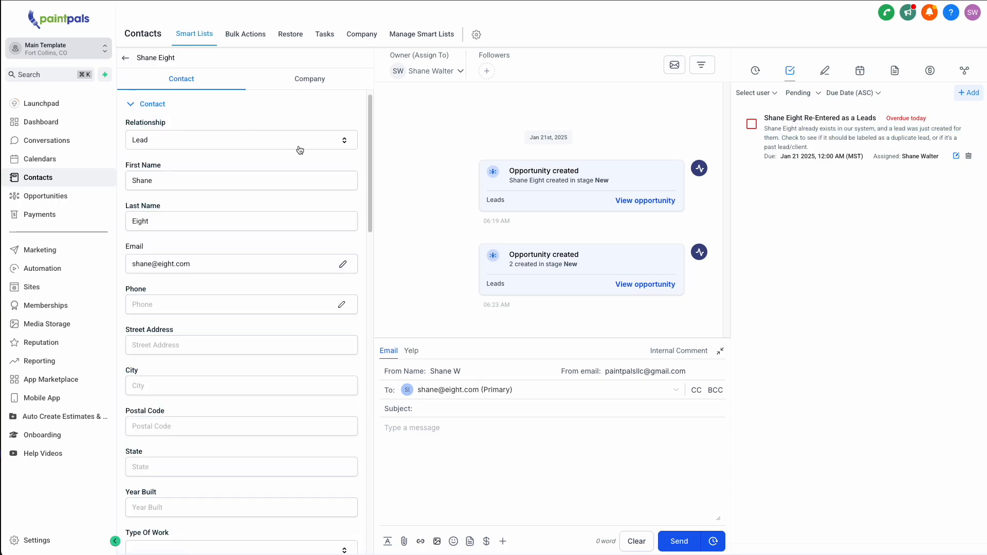
click(160, 109)
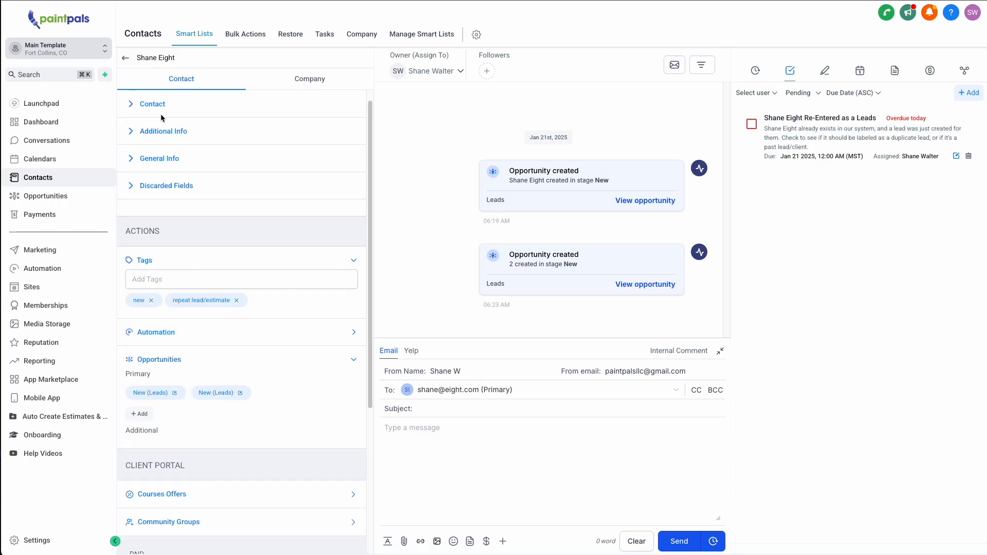
scroll(242, 232, down, 4)
scroll(242, 232, up, 2)
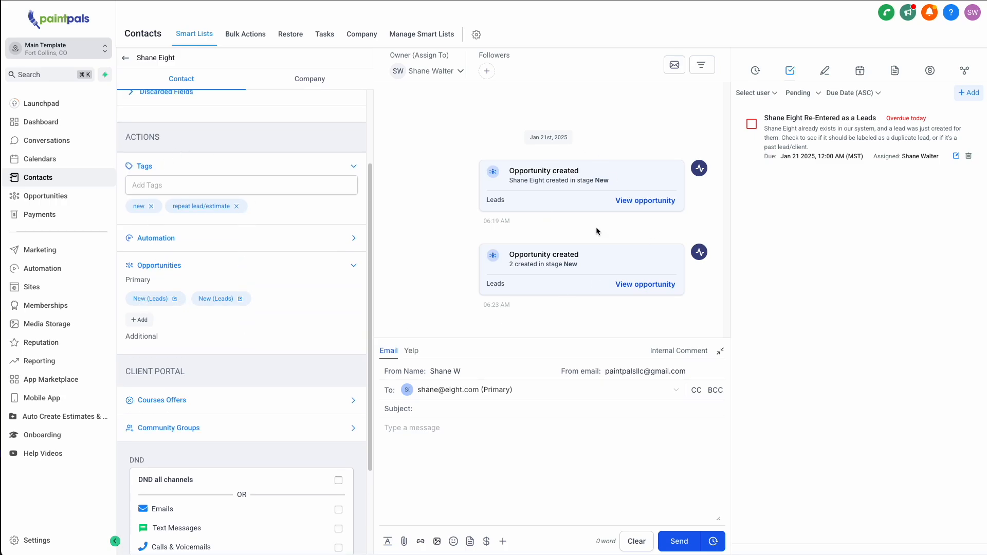
Compare the contact's tags with its two Leads opportunities from their activity entries.
double_click(503, 284)
drag(173, 207, 241, 216)
click(646, 201)
click(642, 287)
scroll(617, 406, down, 1)
Examine the creation time and Stage options of the contact's first primary opportunity.
click(175, 301)
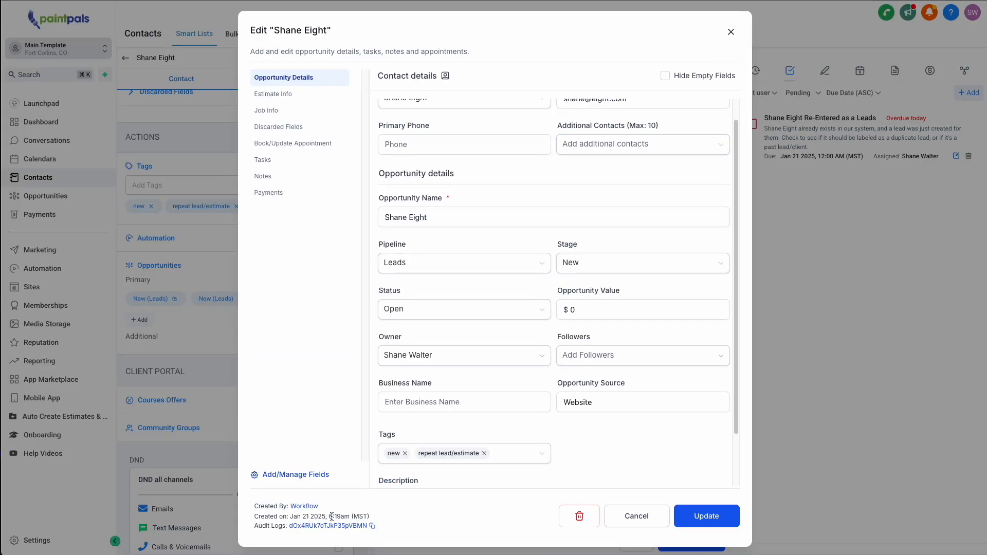
drag(330, 516, 369, 517)
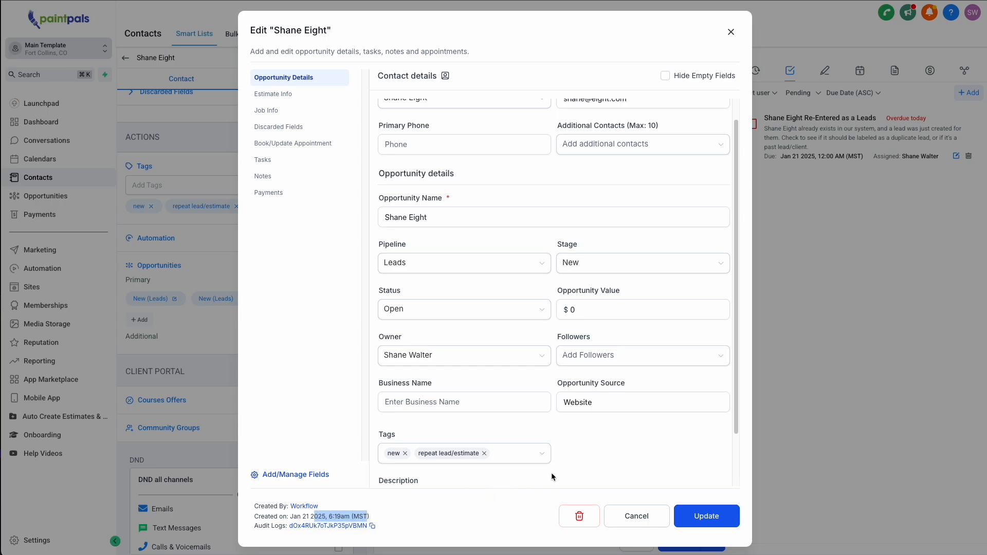
click(628, 262)
scroll(622, 355, down, 5)
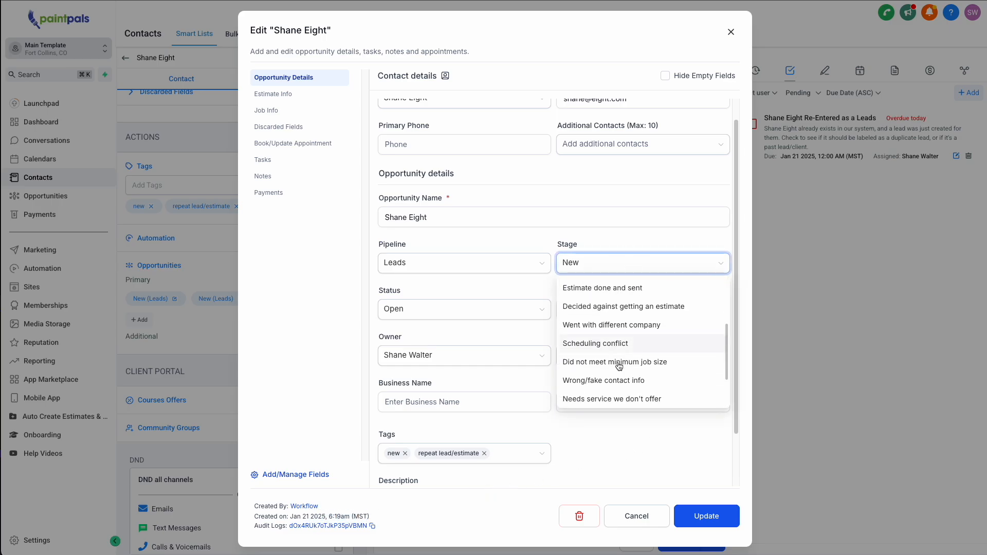
click(596, 459)
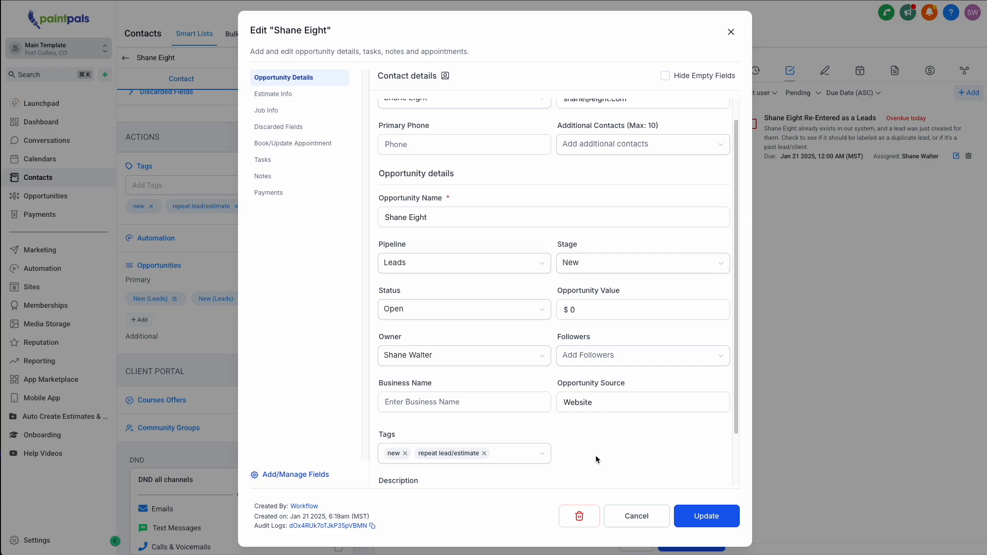
Try to change the opportunity's source to "Thumb" and close it without saving.
drag(600, 403, 617, 385)
double_click(603, 400)
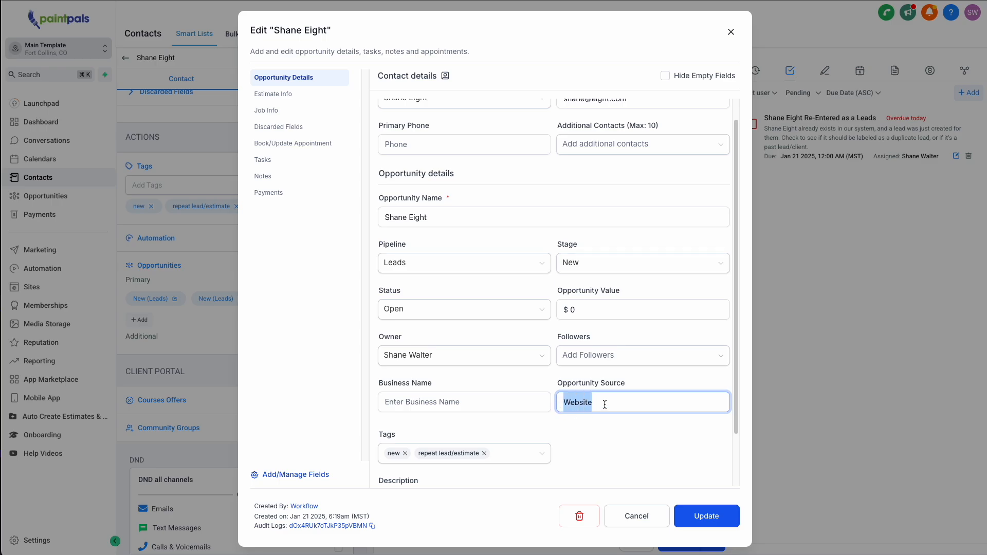
text(Thumb)
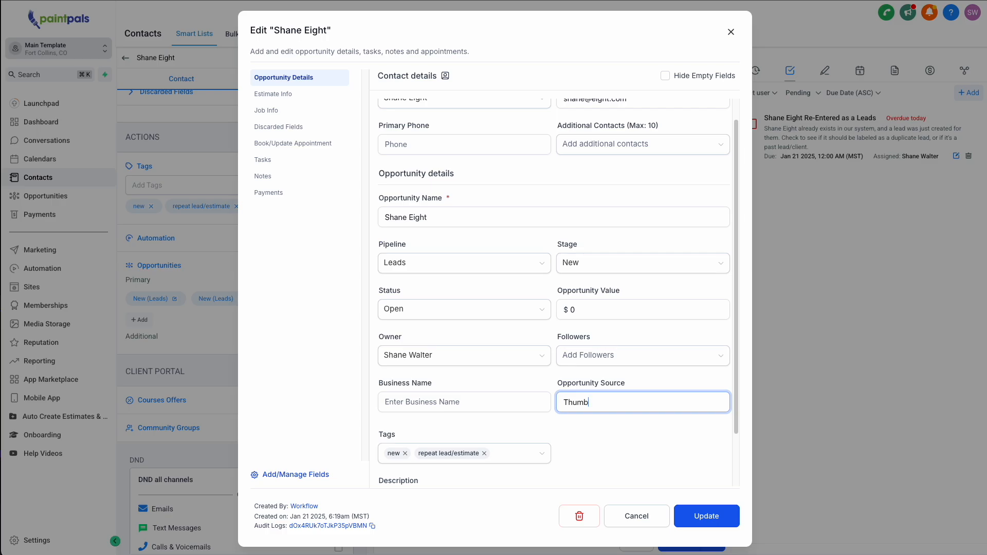
click(729, 33)
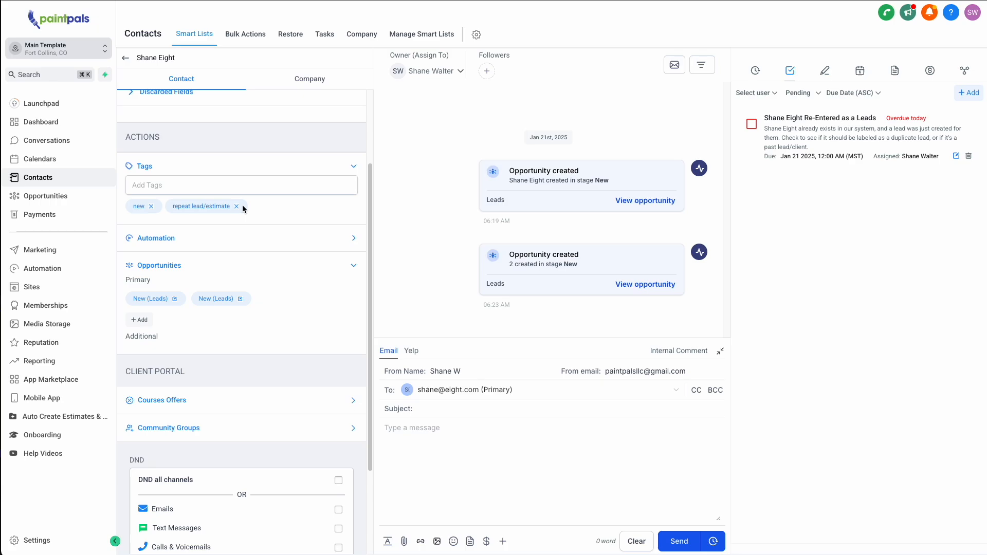
Complete the re-entered lead task and add the "estimate set" tag to the contact.
click(752, 125)
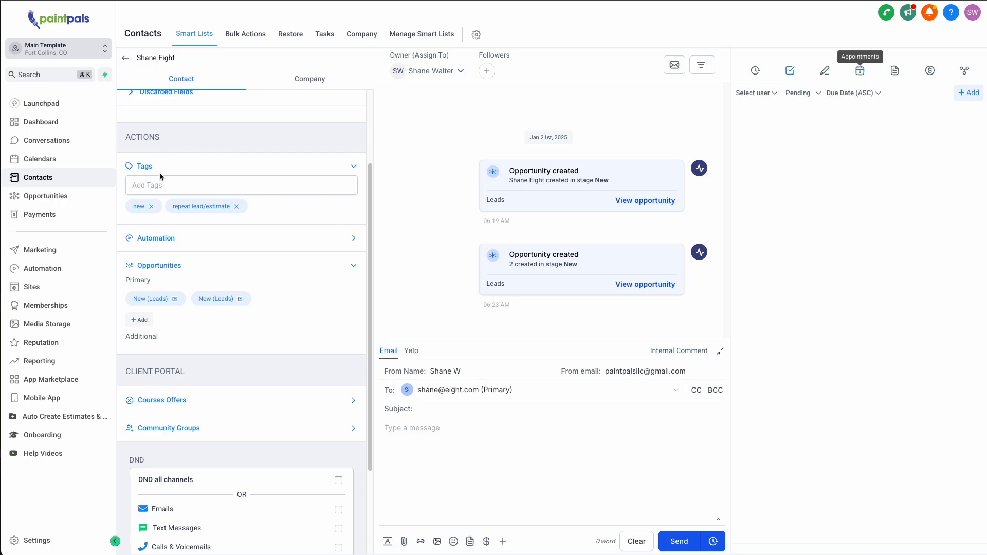
click(170, 181)
text(estimat)
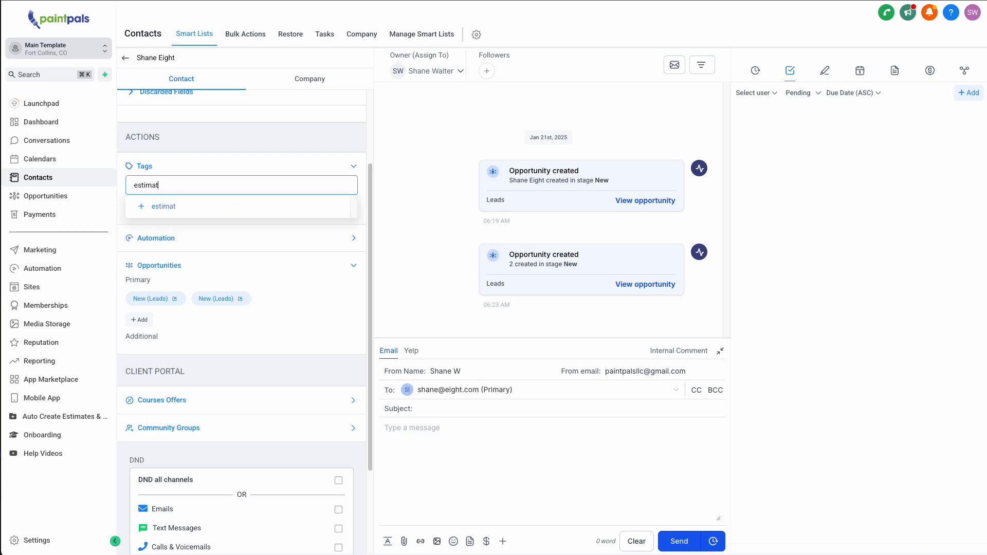
click(160, 236)
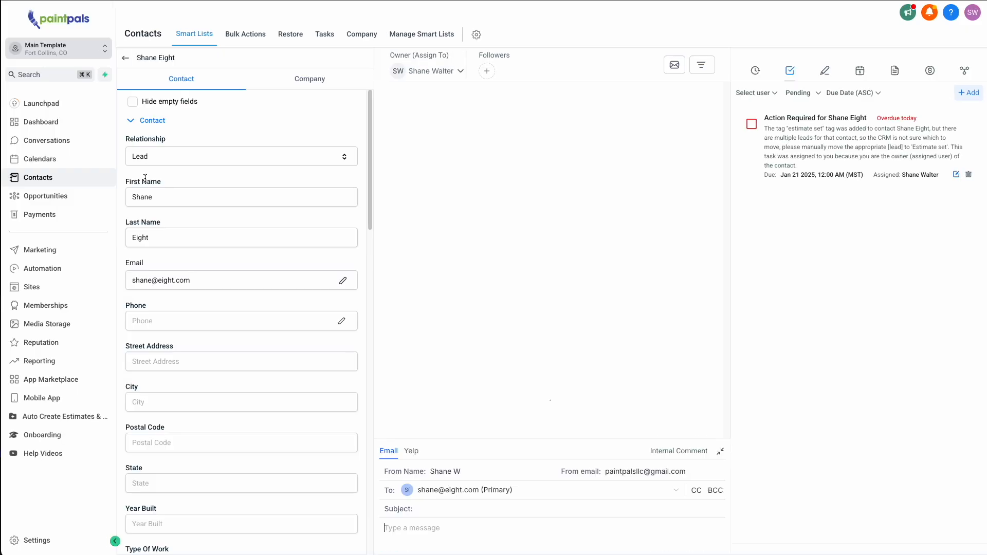
Read the Action Required task about manually moving the appropriate lead to "Estimate set".
drag(777, 129, 853, 147)
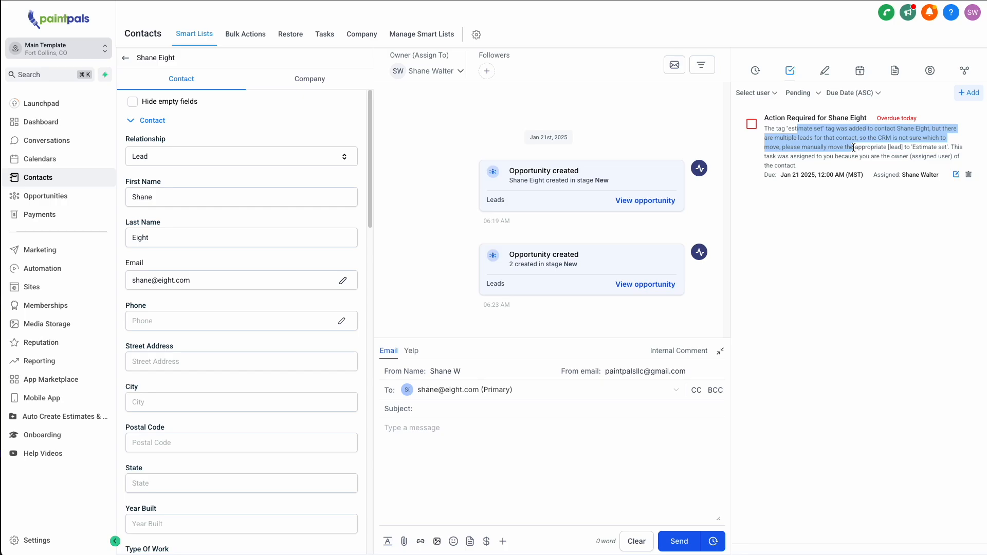
click(772, 126)
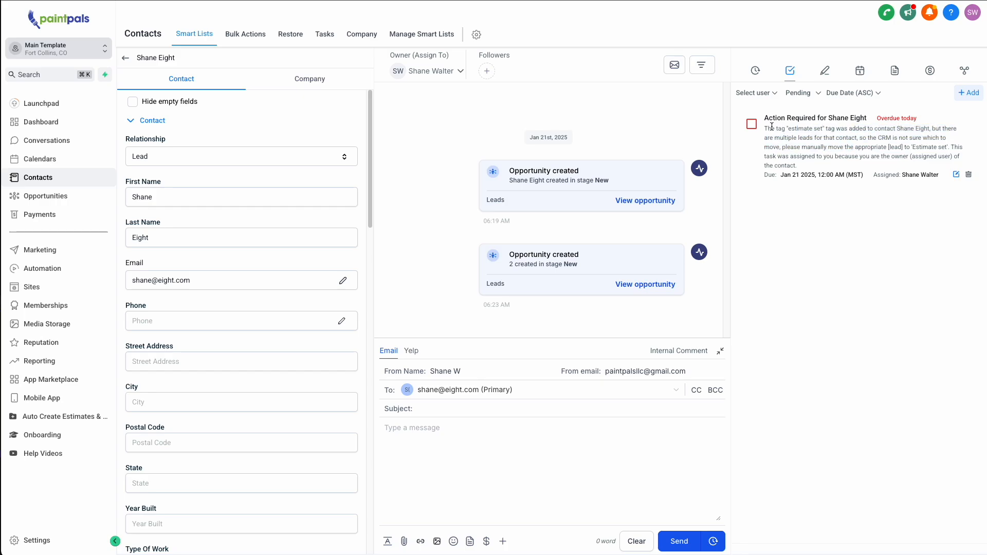
drag(775, 128, 946, 136)
drag(801, 138, 877, 138)
click(926, 146)
drag(797, 147, 856, 149)
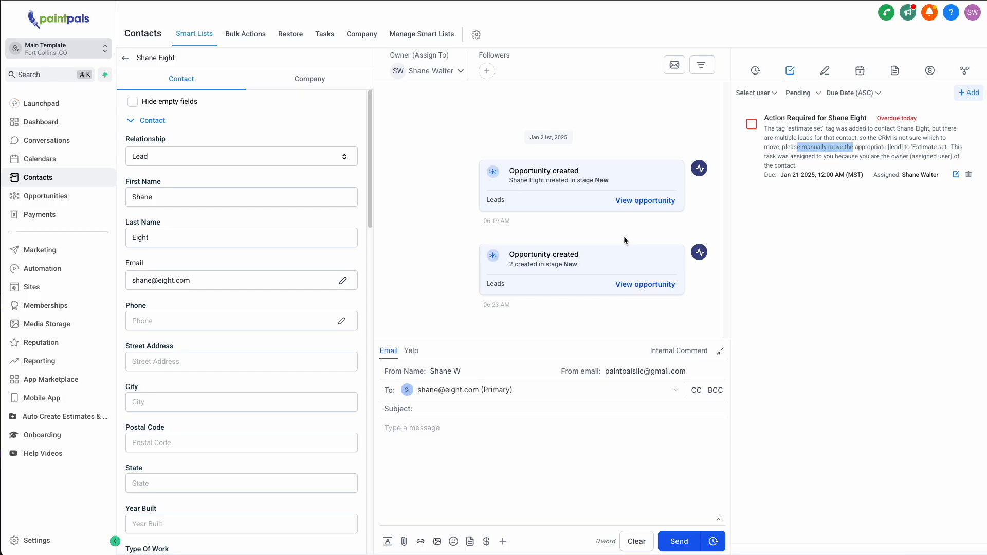
Examine the contact's updated tags and the first opportunity's Stage options, closing the opportunity without saving.
click(645, 202)
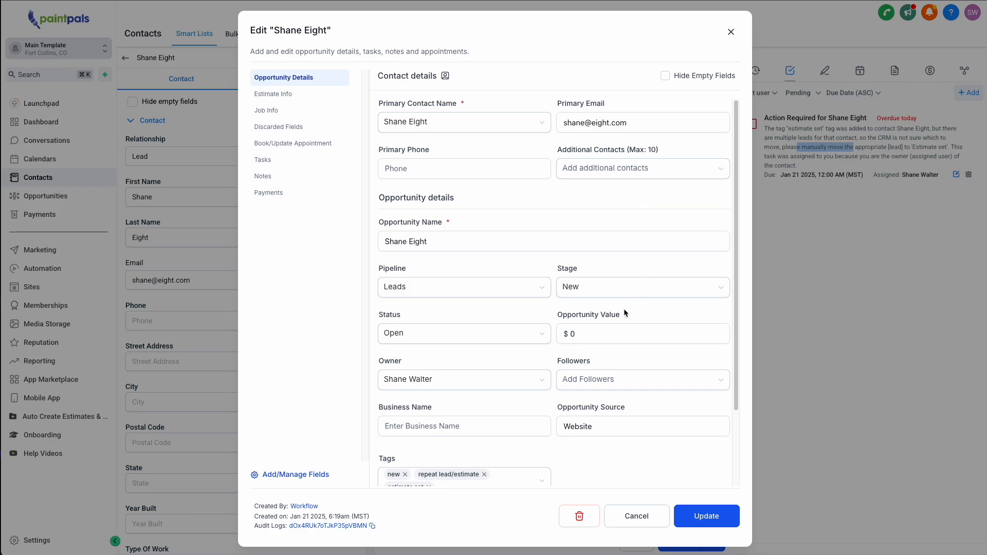
click(623, 295)
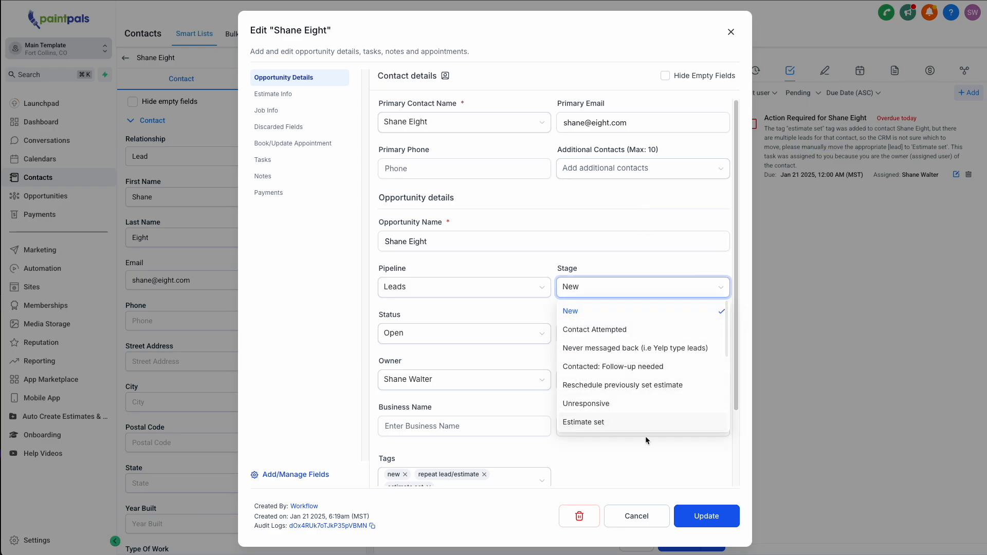
scroll(212, 238, down, 5)
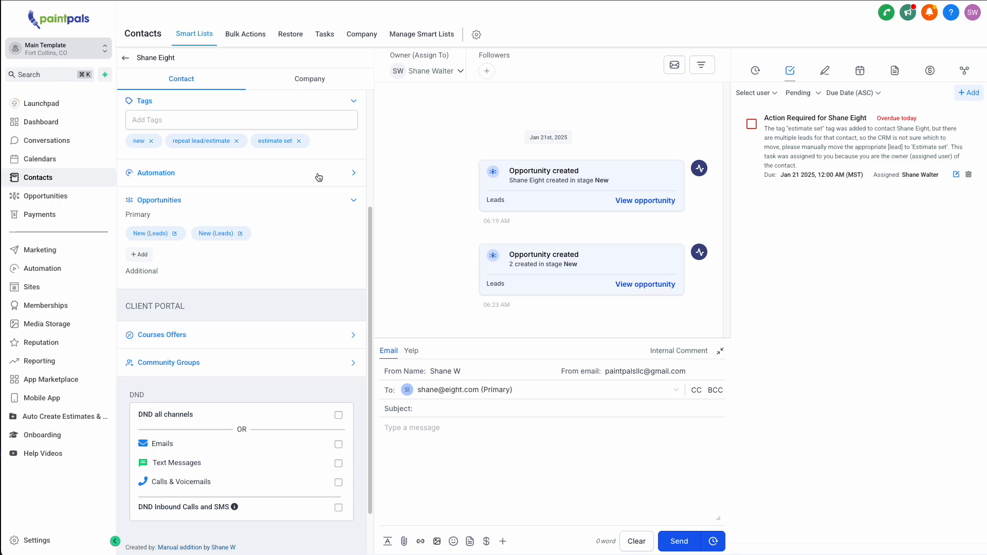
scroll(290, 253, up, 1)
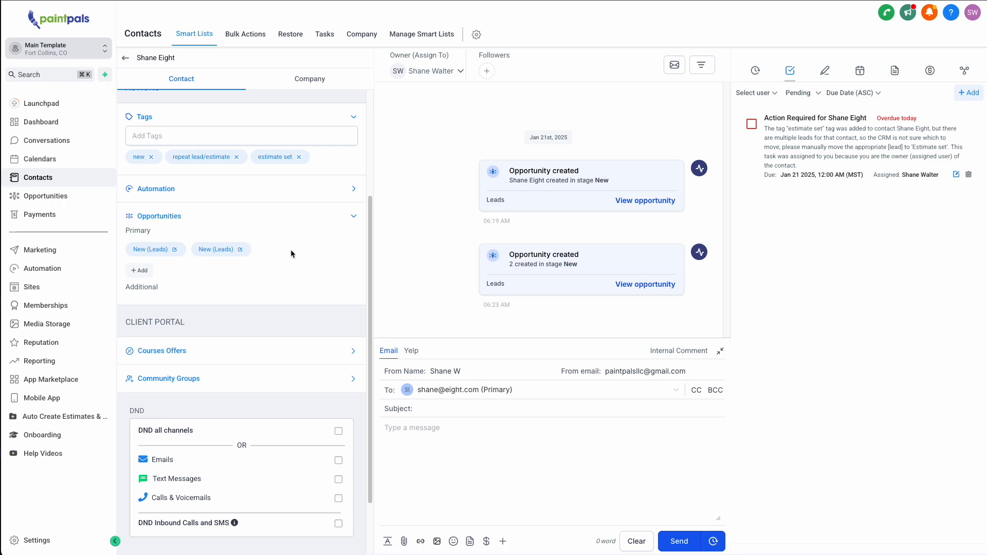
click(649, 202)
click(666, 287)
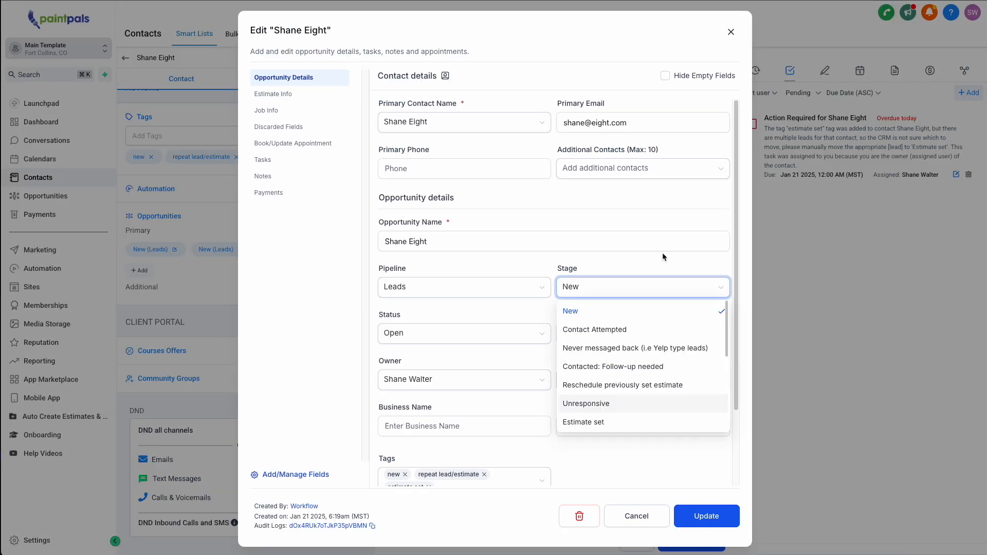
click(731, 33)
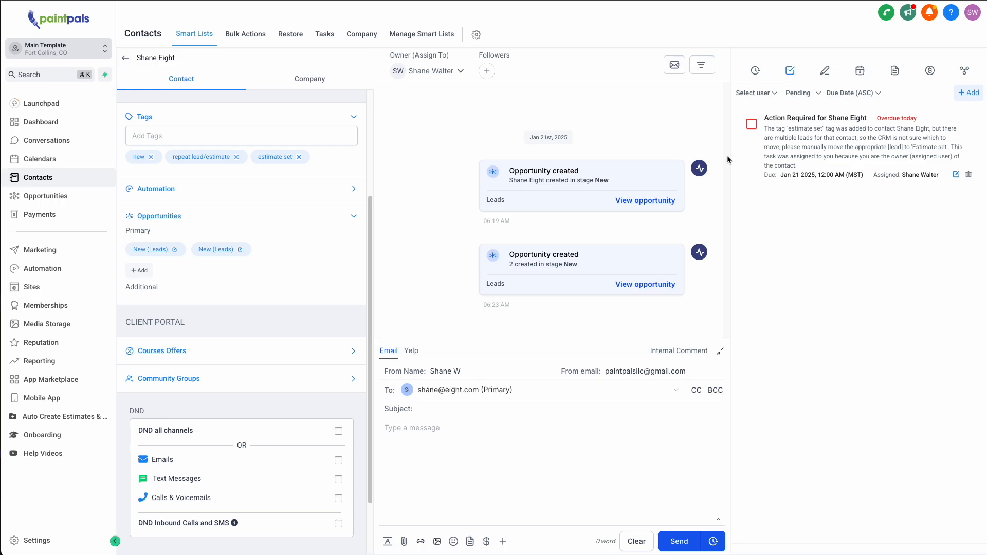
View the details of the contact's second opportunity and reopen the first one for comparison.
click(632, 288)
click(731, 32)
click(645, 200)
click(438, 334)
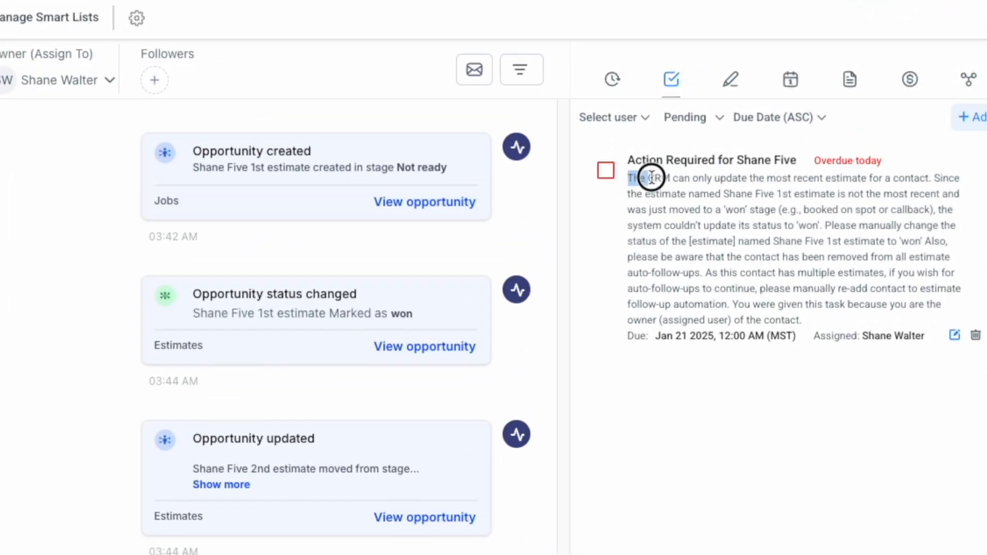
Read the Action Required task about manually changing the older estimate's status to "won".
drag(765, 128, 818, 129)
drag(717, 178, 925, 242)
double_click(910, 241)
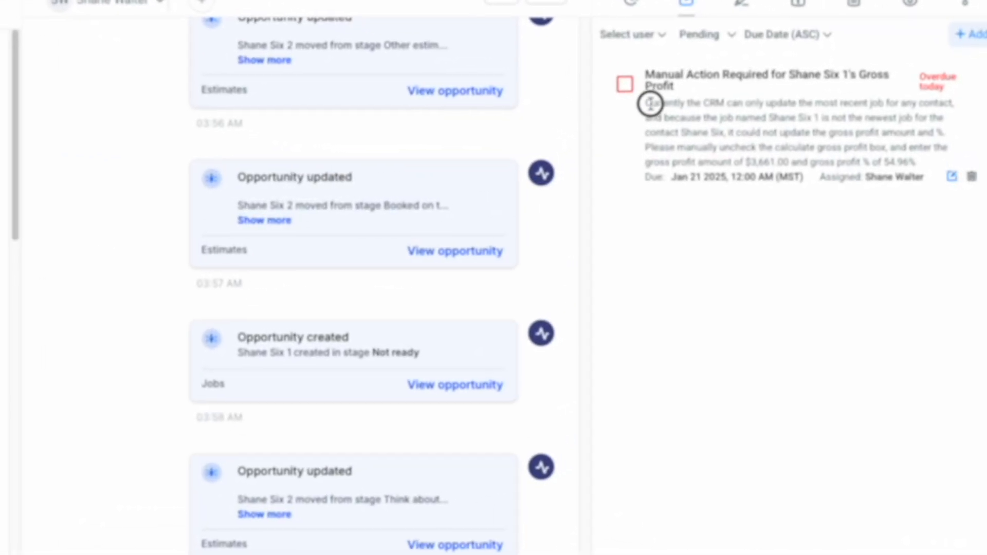
Read the manual action task for the older job's gross profit and cancel the edit of the newer job's Job Info.
drag(623, 97, 933, 139)
click(745, 161)
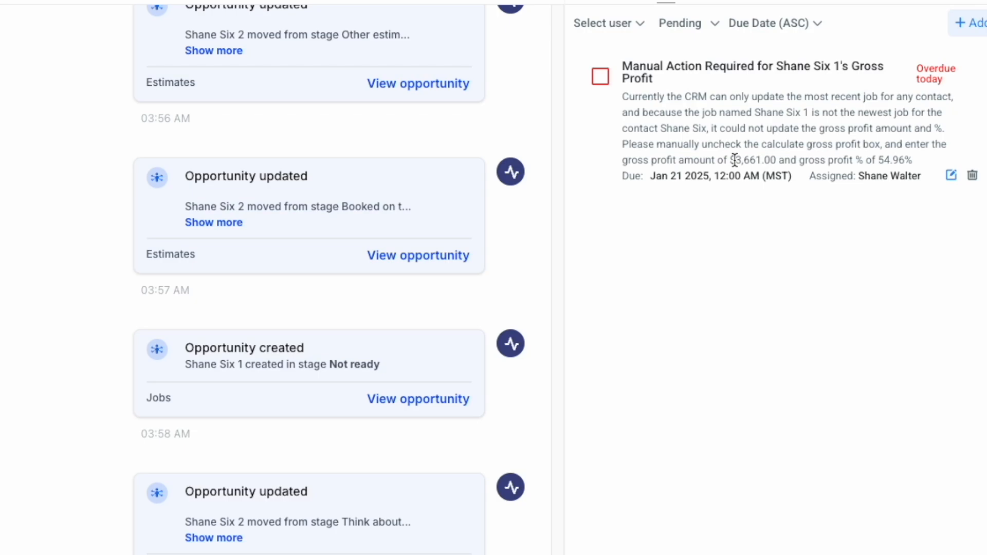
drag(736, 159, 913, 162)
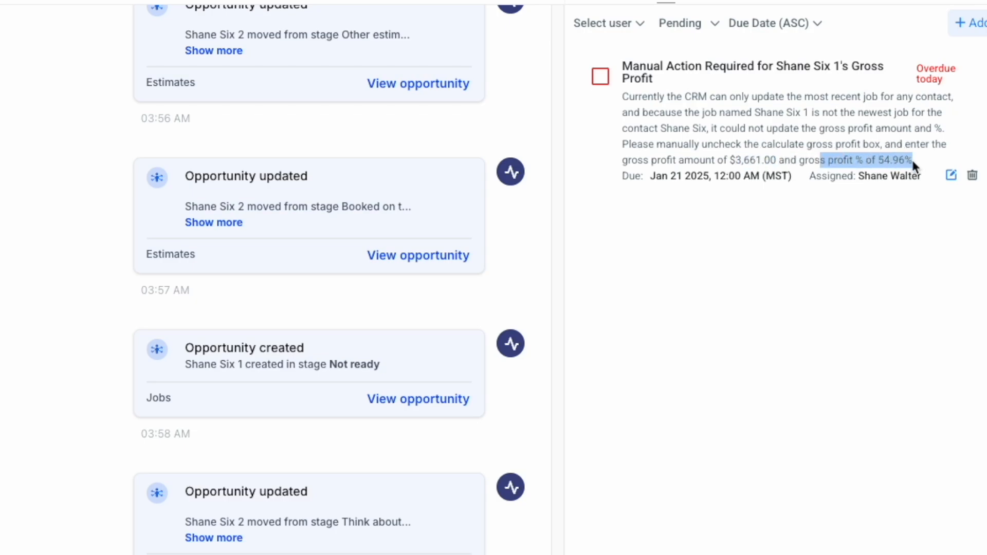
click(878, 280)
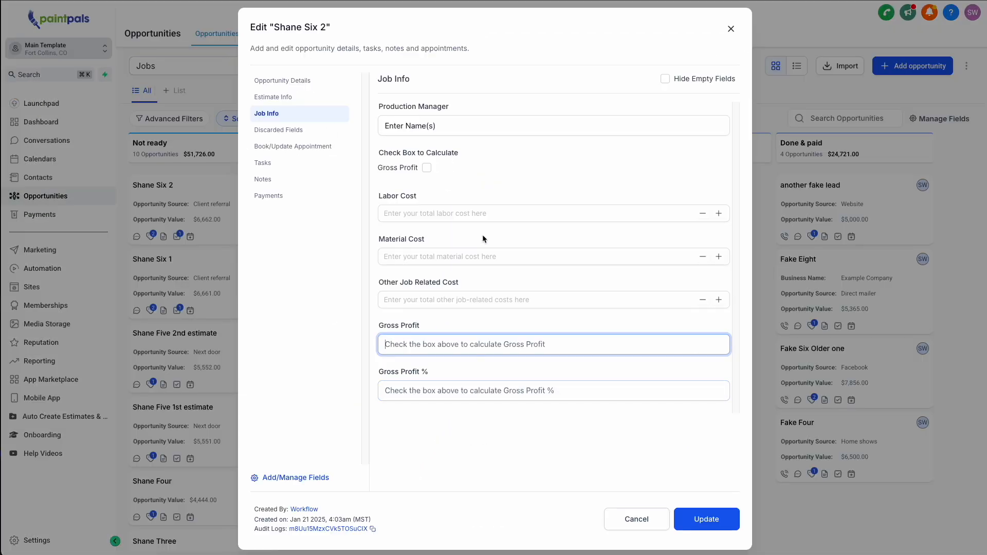
click(637, 517)
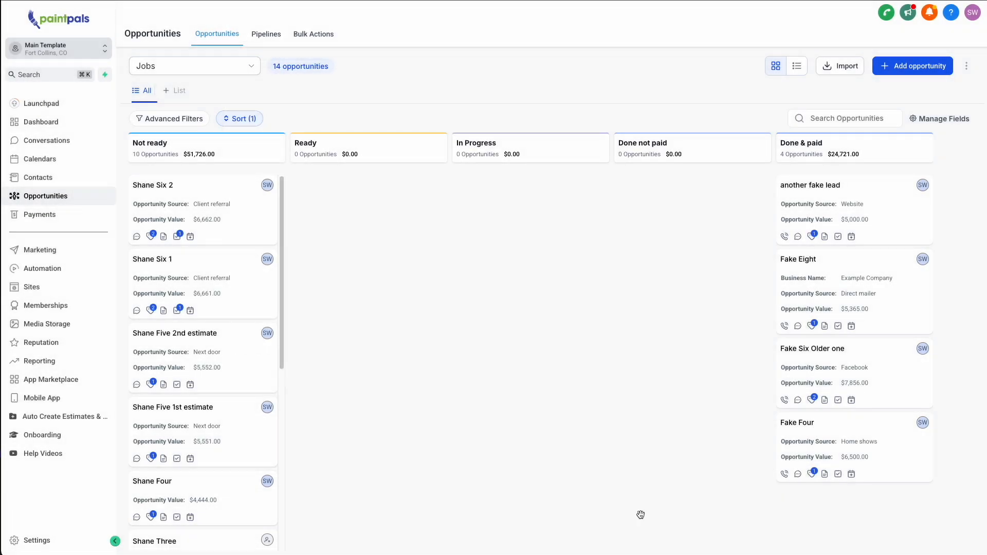